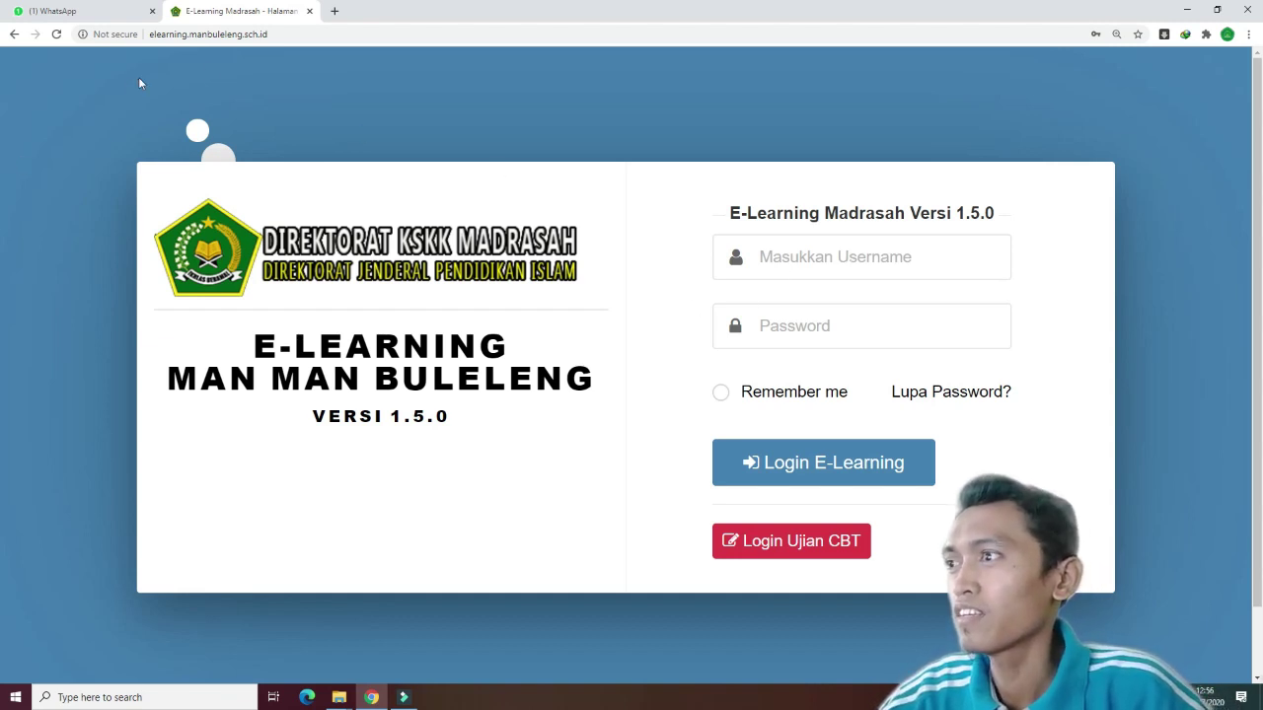
# Log in to the e-learning site with the teacher's username and password and skip the introductory tour.
pyautogui.hotkey('ctrl', 'l')
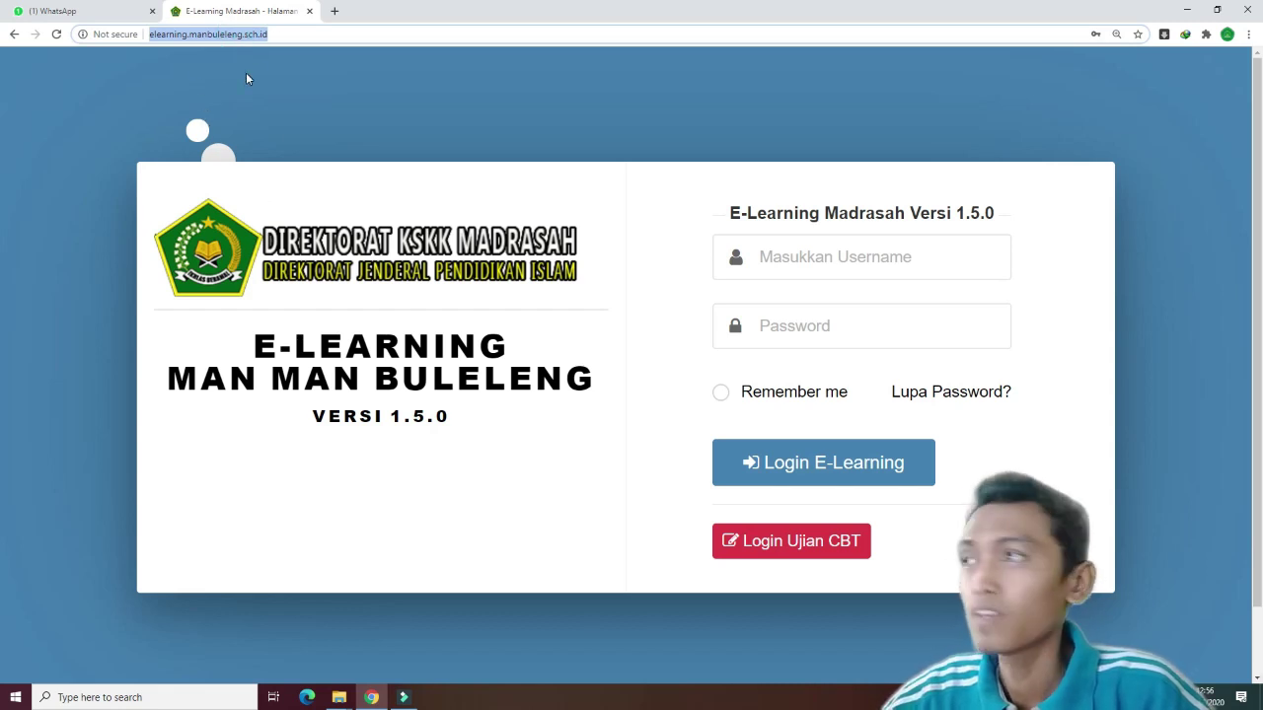
pyautogui.click(204, 71)
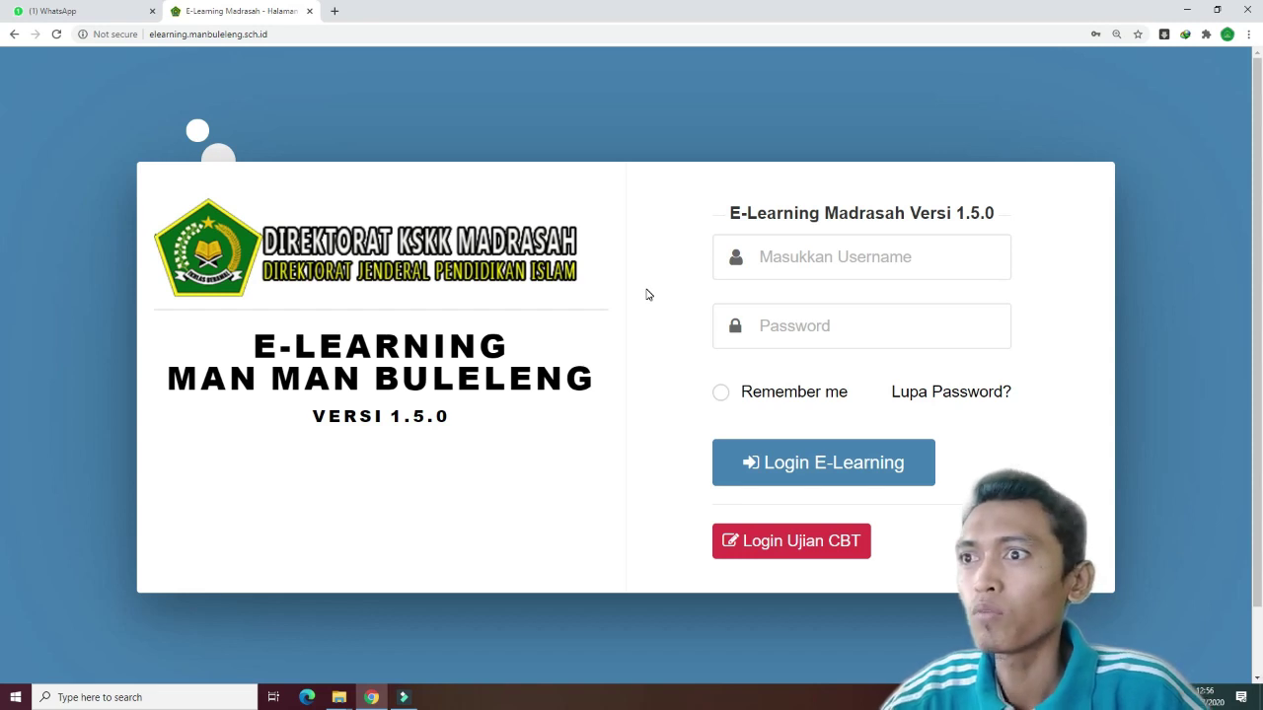
pyautogui.click(789, 328)
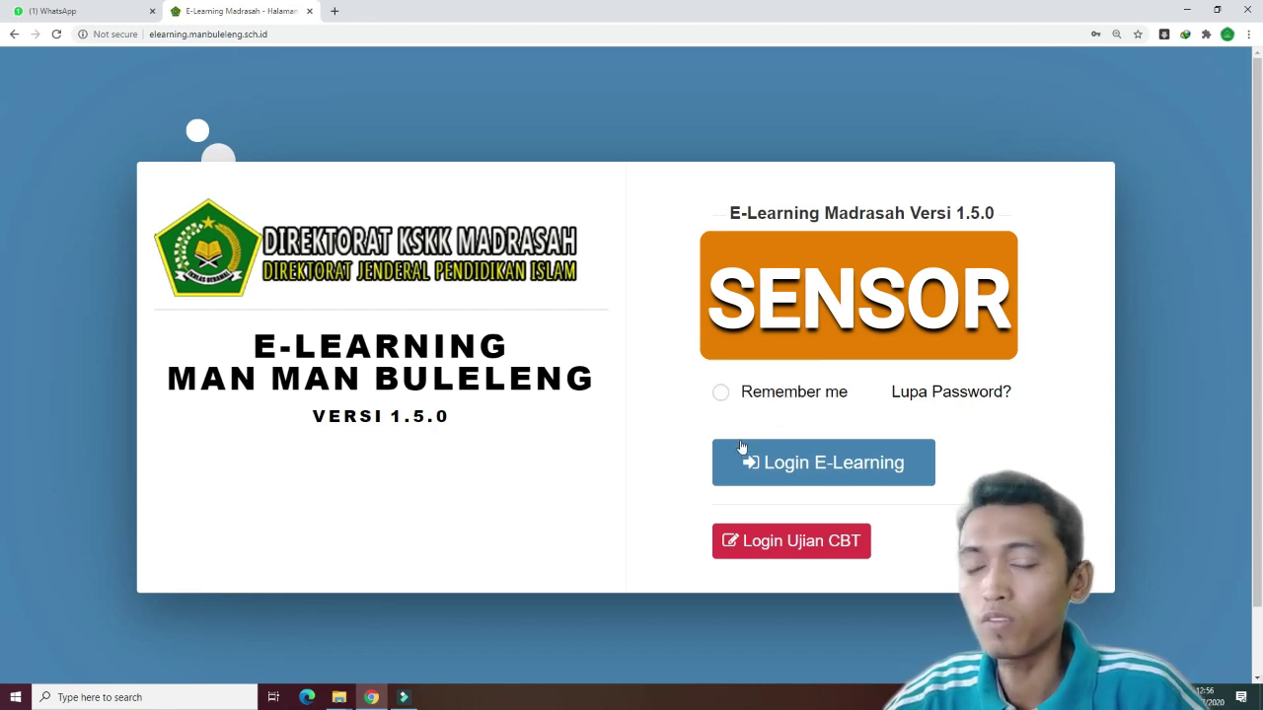
pyautogui.click(810, 463)
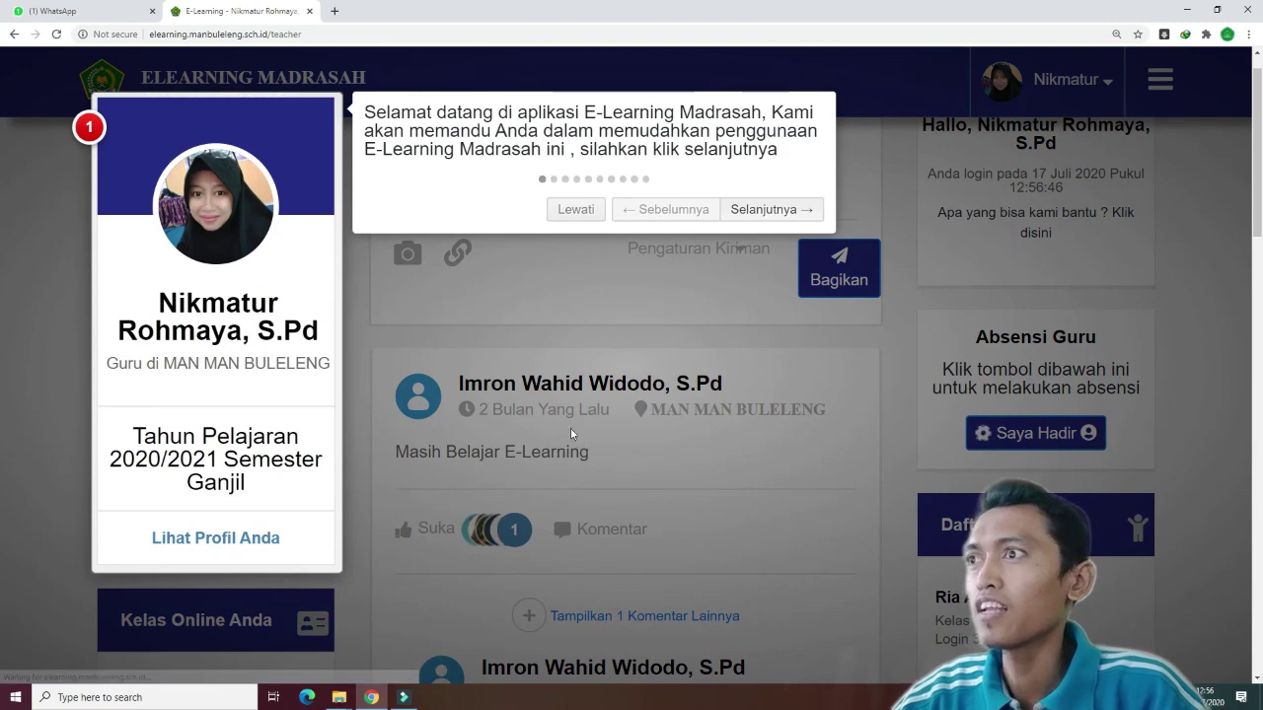
pyautogui.click(574, 211)
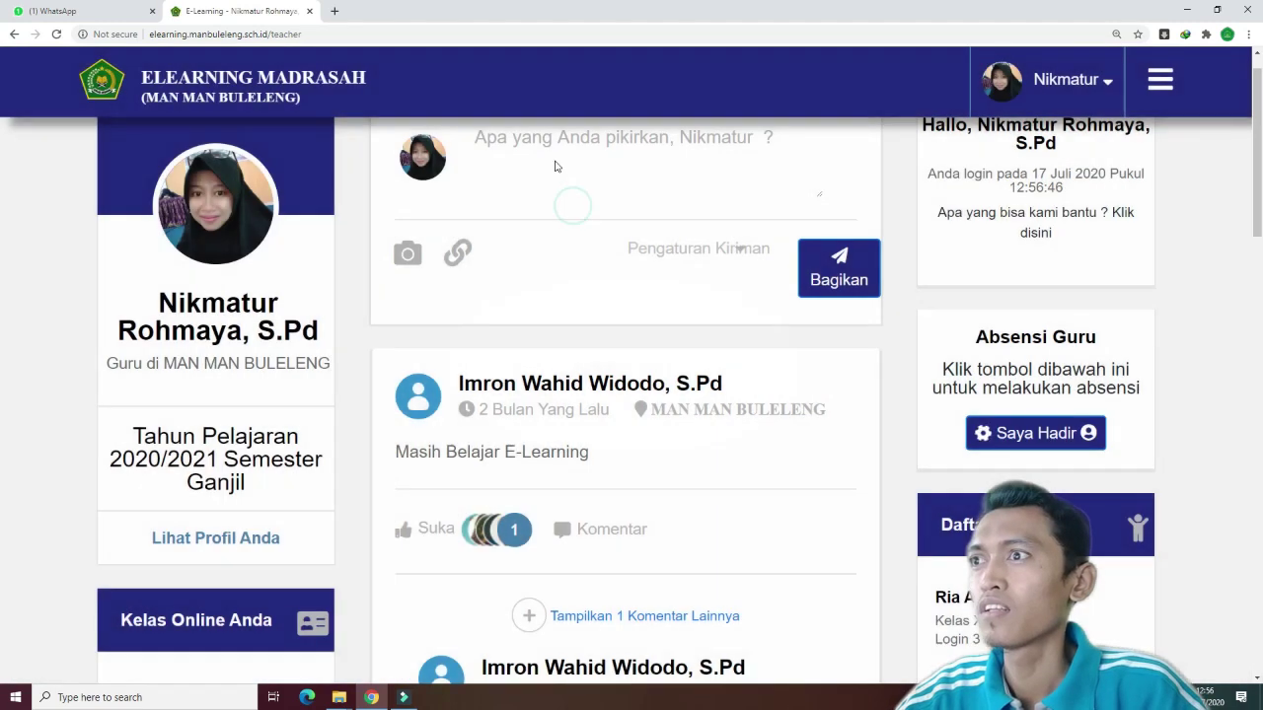
# Start a new online class for Kelas XI and assign it to the rombel XI-IPA-1.
pyautogui.hotkey('ctrl', '-')
pyautogui.hotkey('ctrl', '-')
pyautogui.hotkey('ctrl', '-')
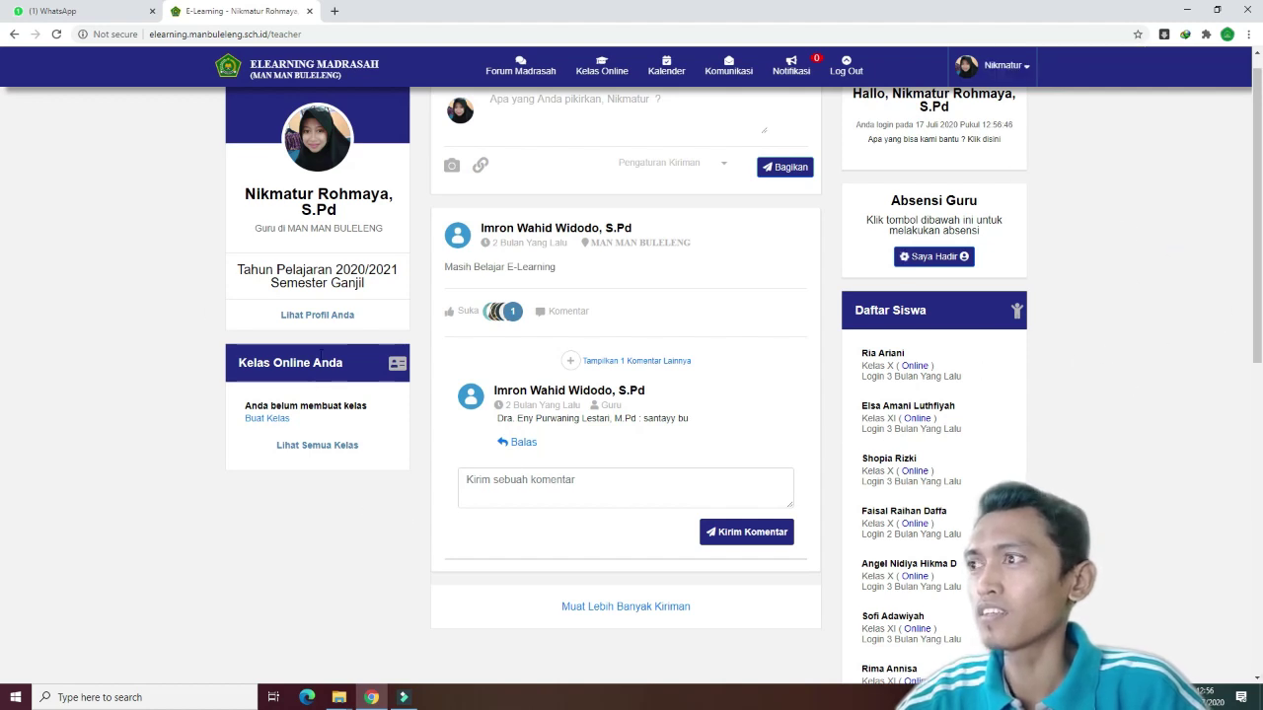
pyautogui.scroll(1, 327, 348)
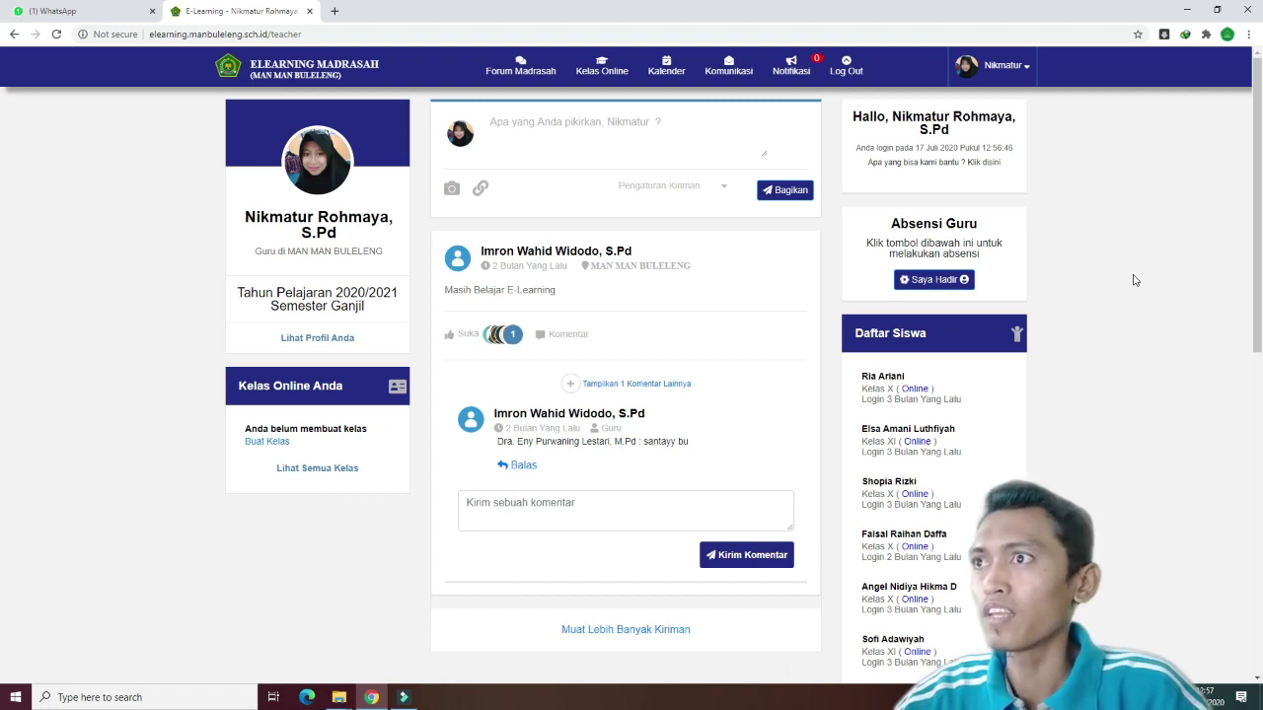
pyautogui.click(609, 71)
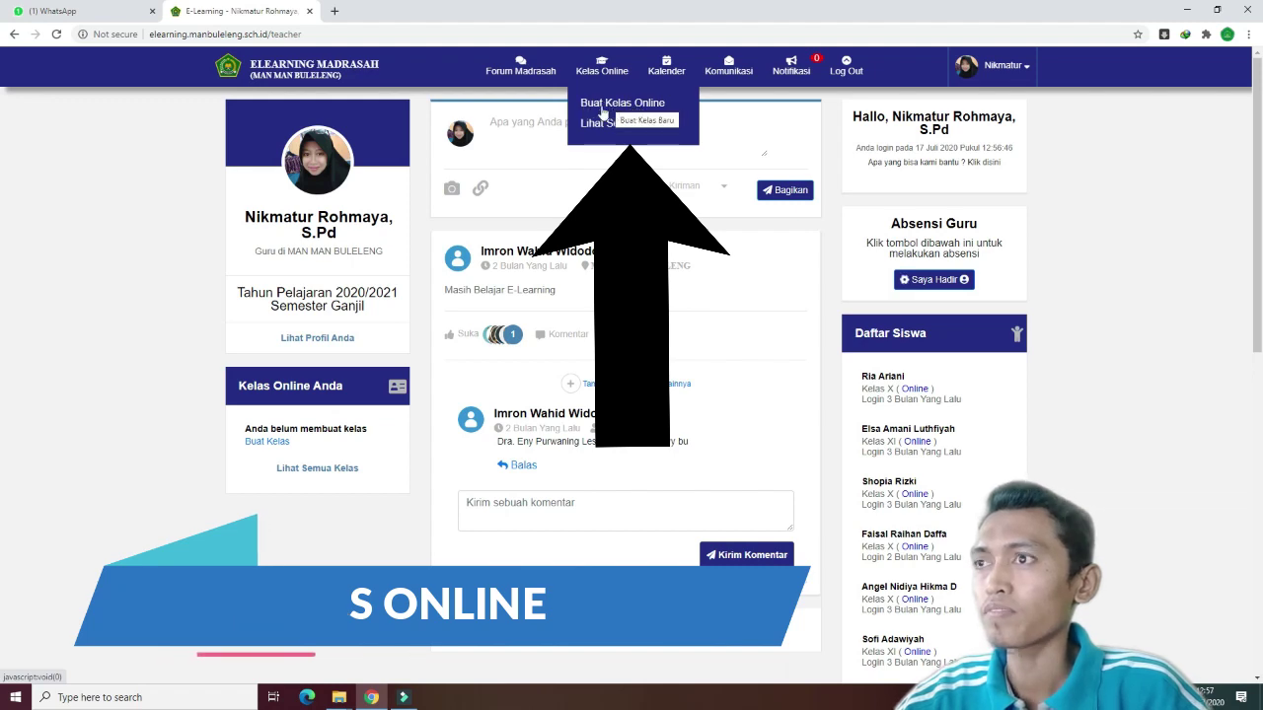
pyautogui.click(603, 106)
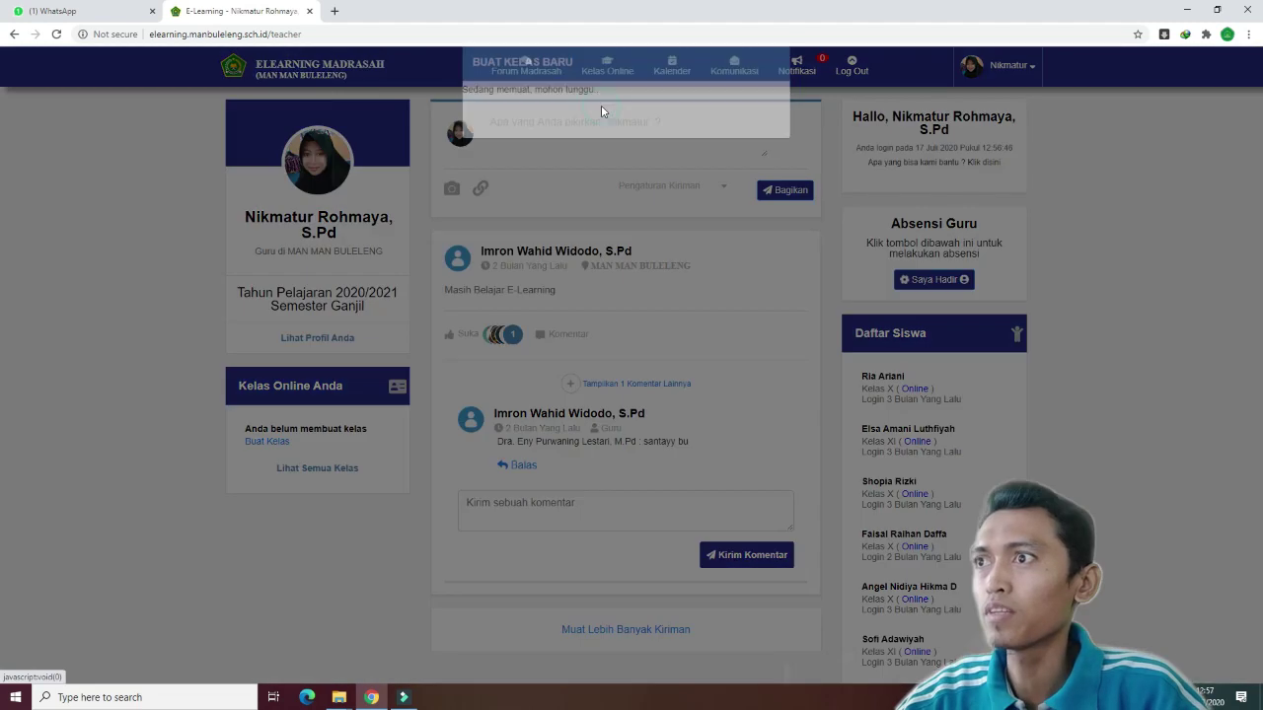
pyautogui.click(657, 128)
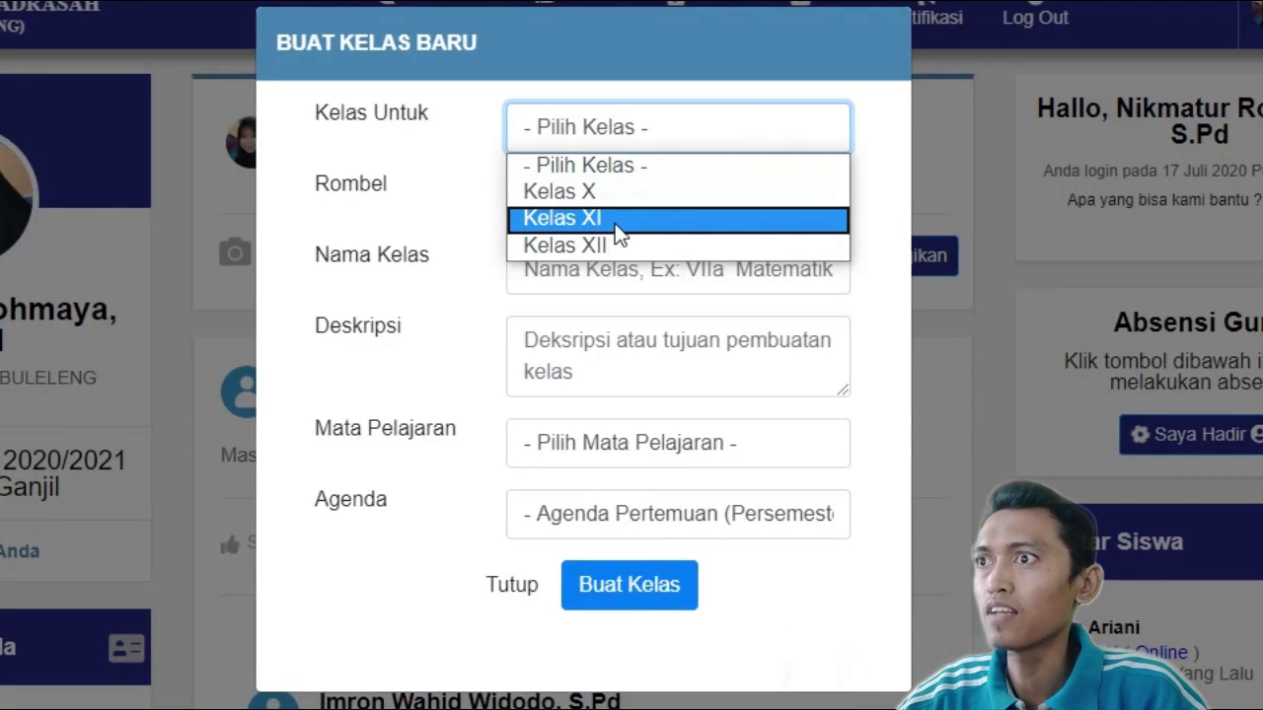
pyautogui.click(596, 218)
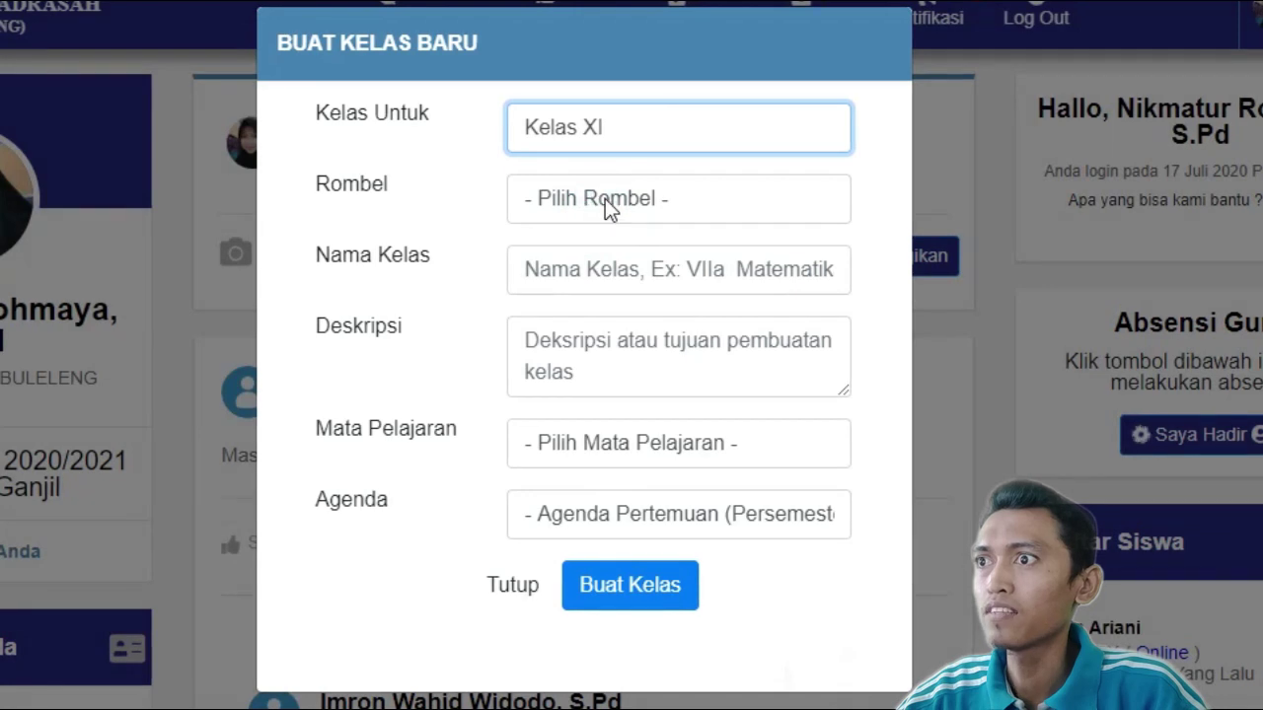
pyautogui.click(604, 200)
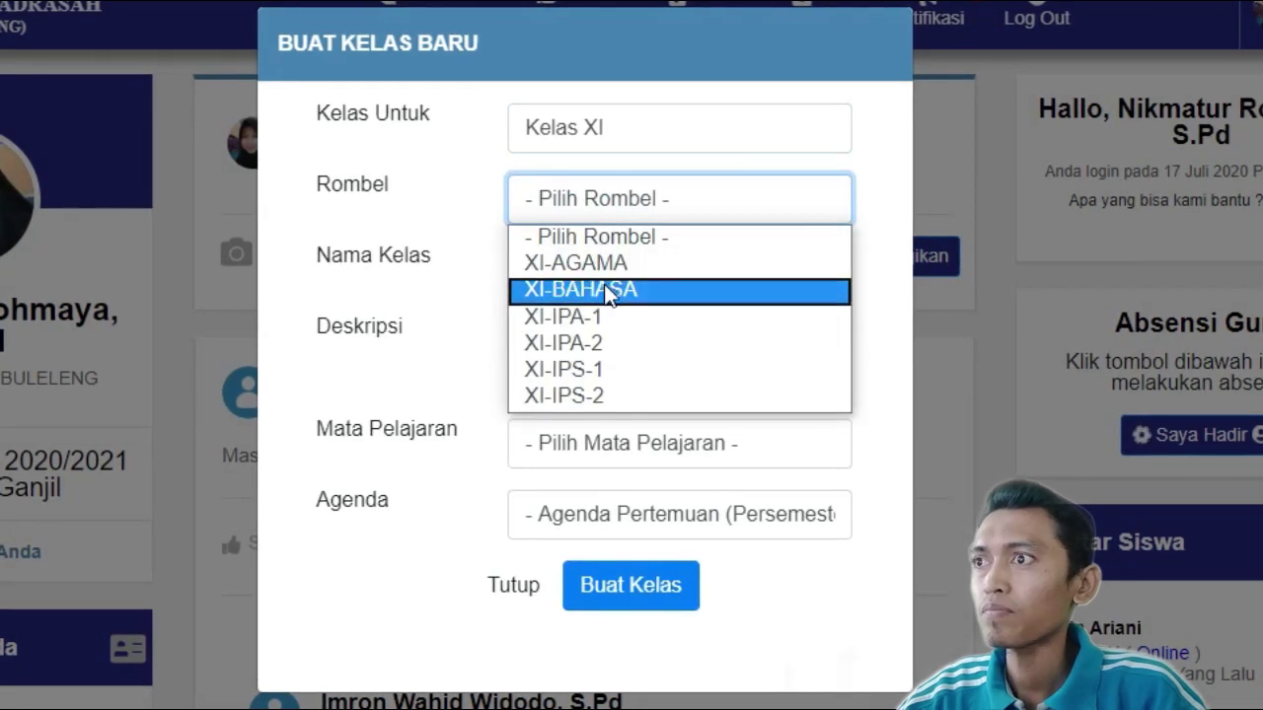
pyautogui.click(620, 317)
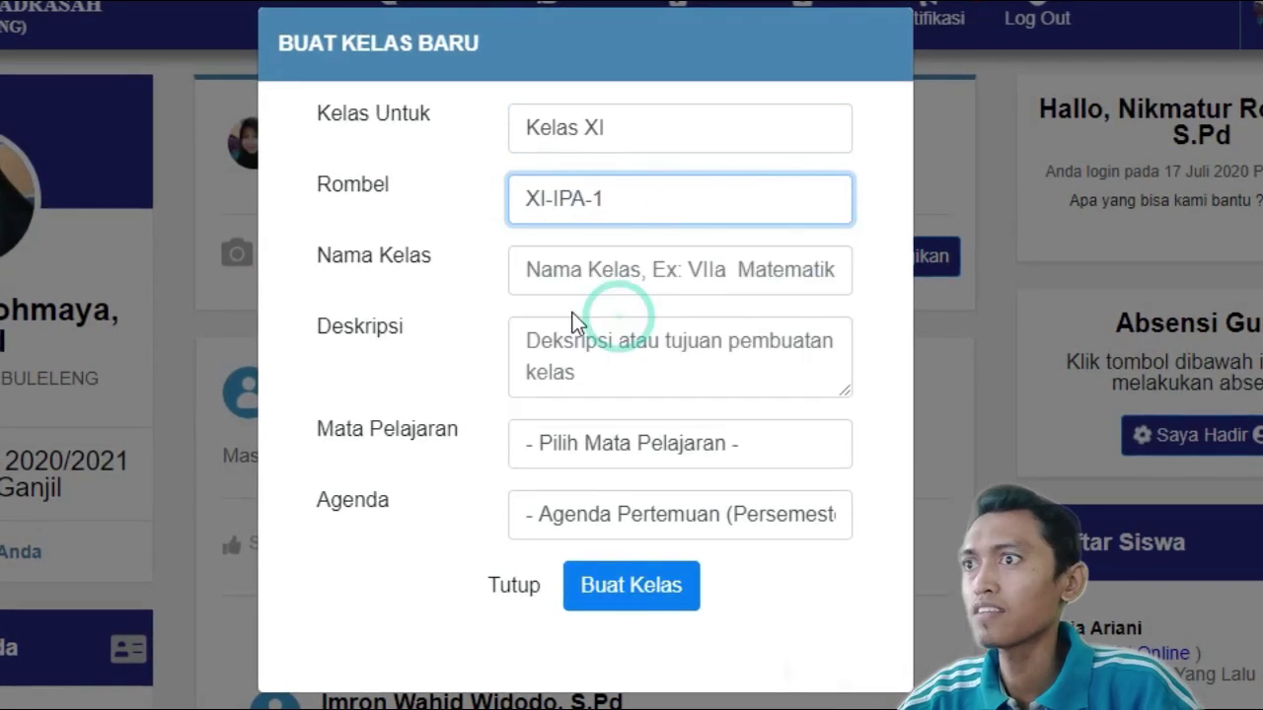
# Name the new class "Kimia XI IPA 1".
pyautogui.click(626, 268)
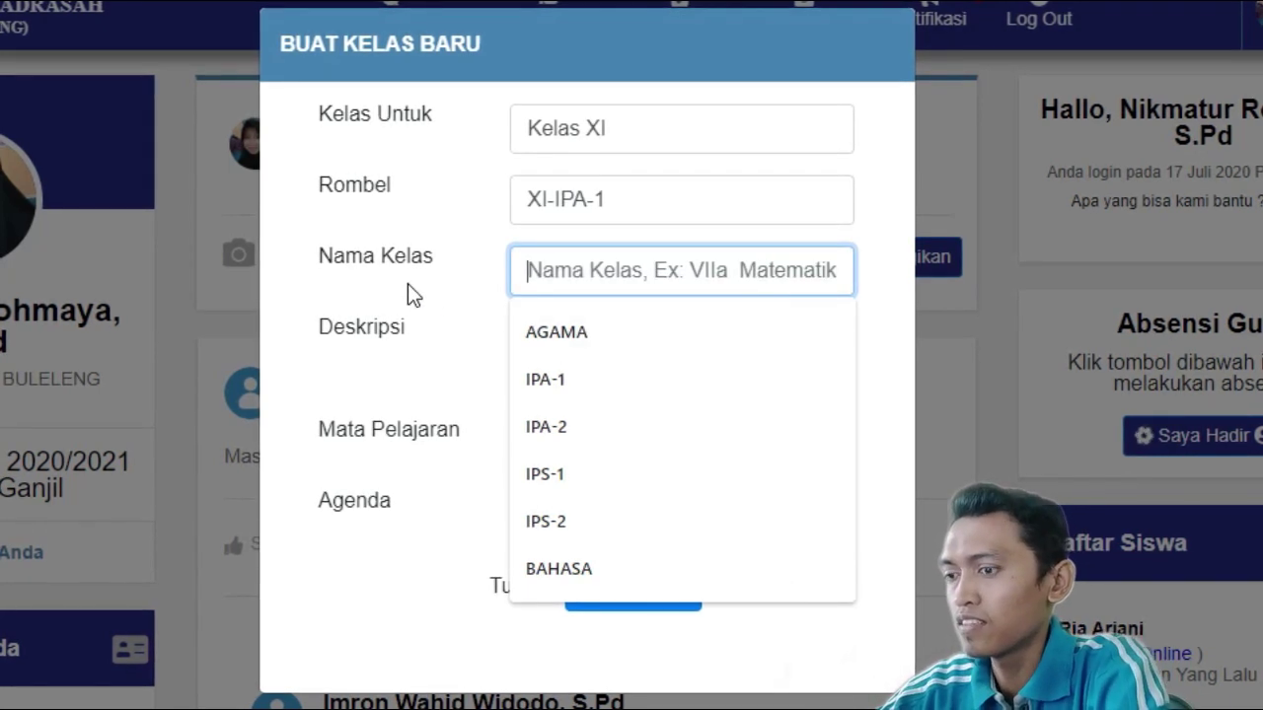
pyautogui.write('XI')
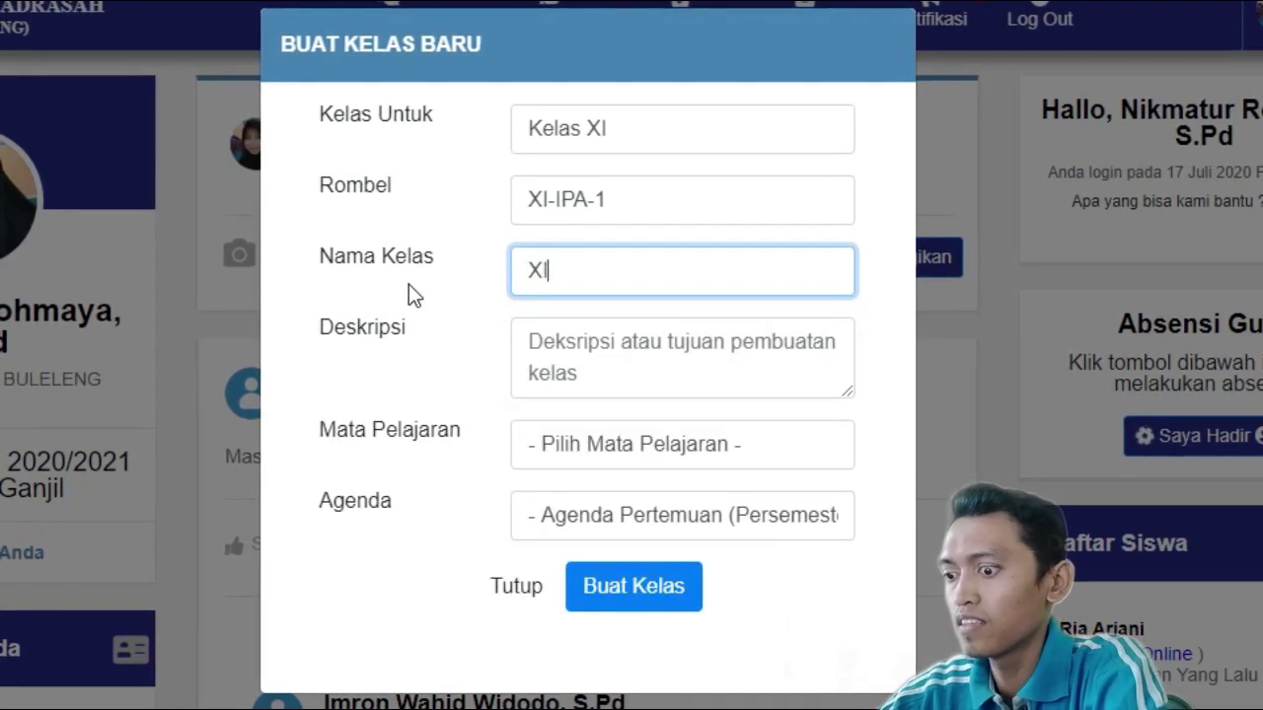
pyautogui.write(' IPA')
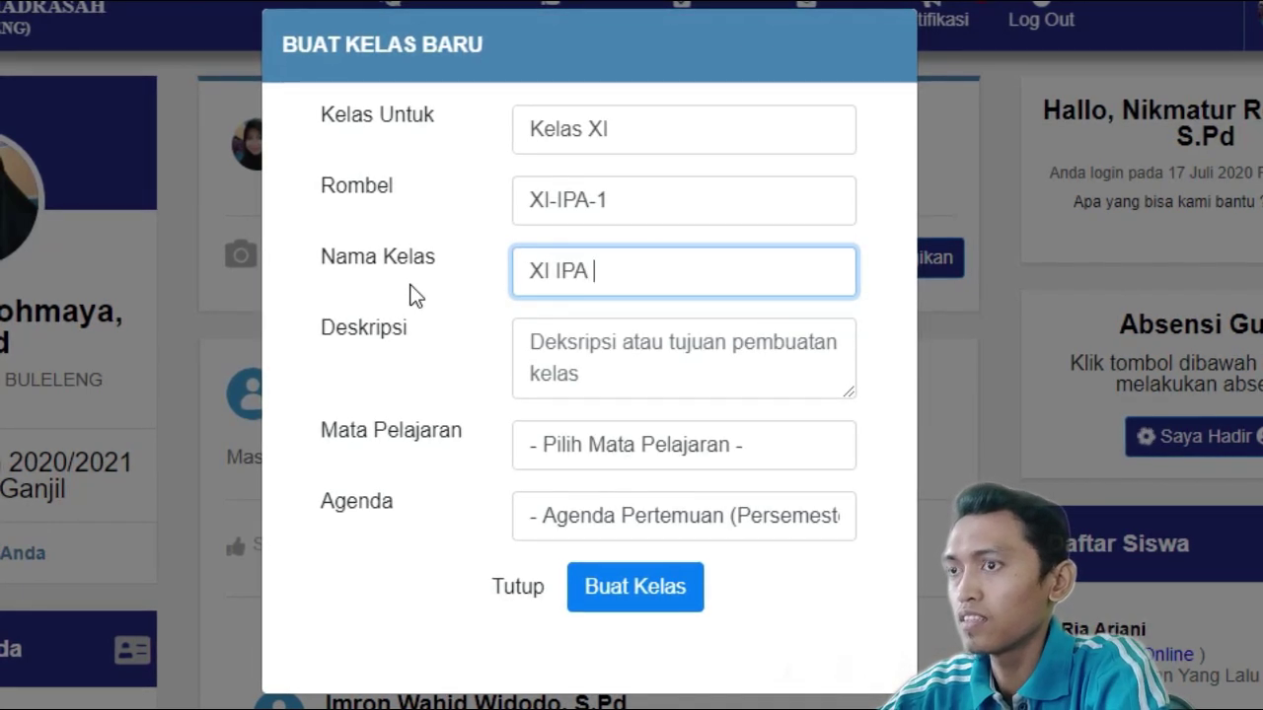
pyautogui.press('Home')
pyautogui.write('Kim')
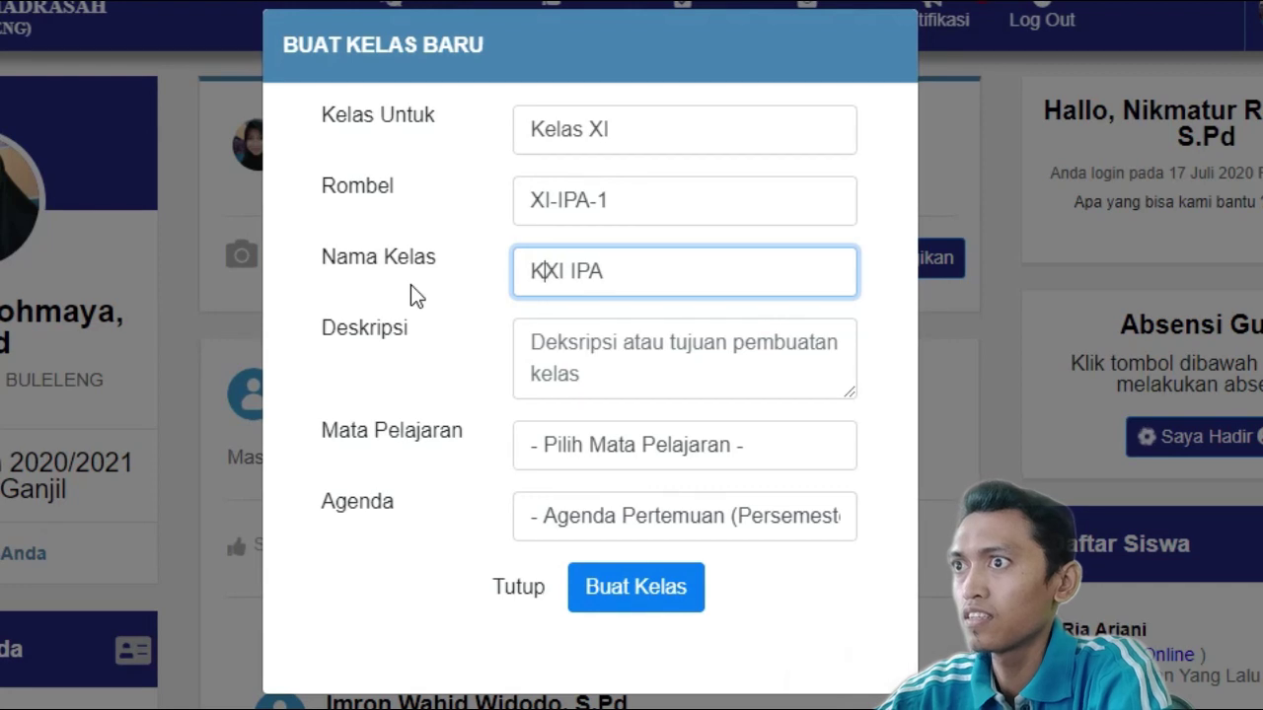
pyautogui.write('ia')
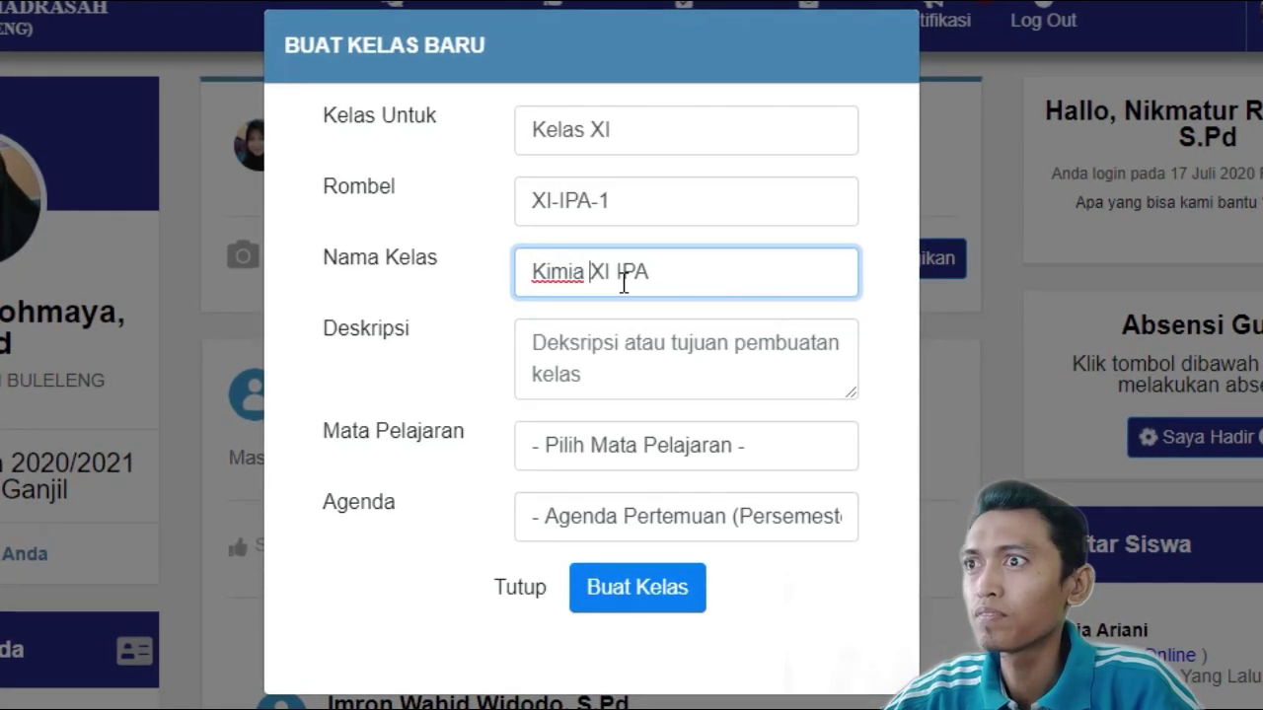
pyautogui.click(670, 271)
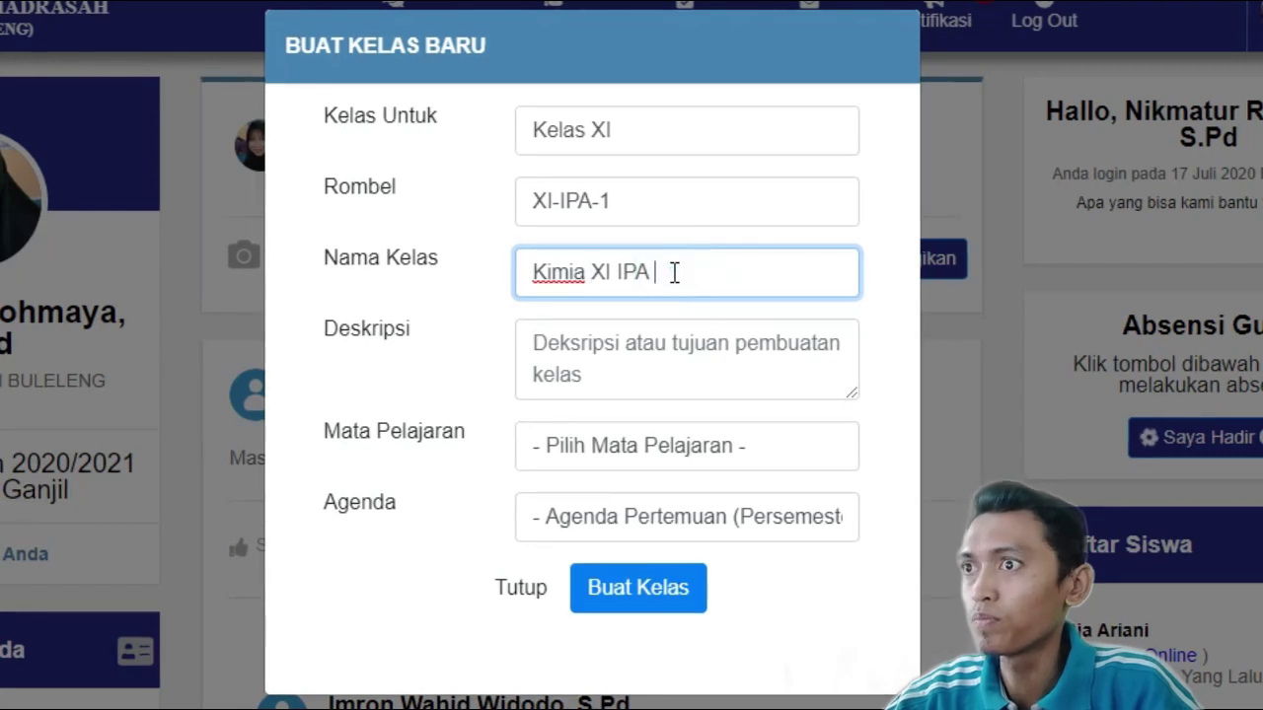
pyautogui.write('1')
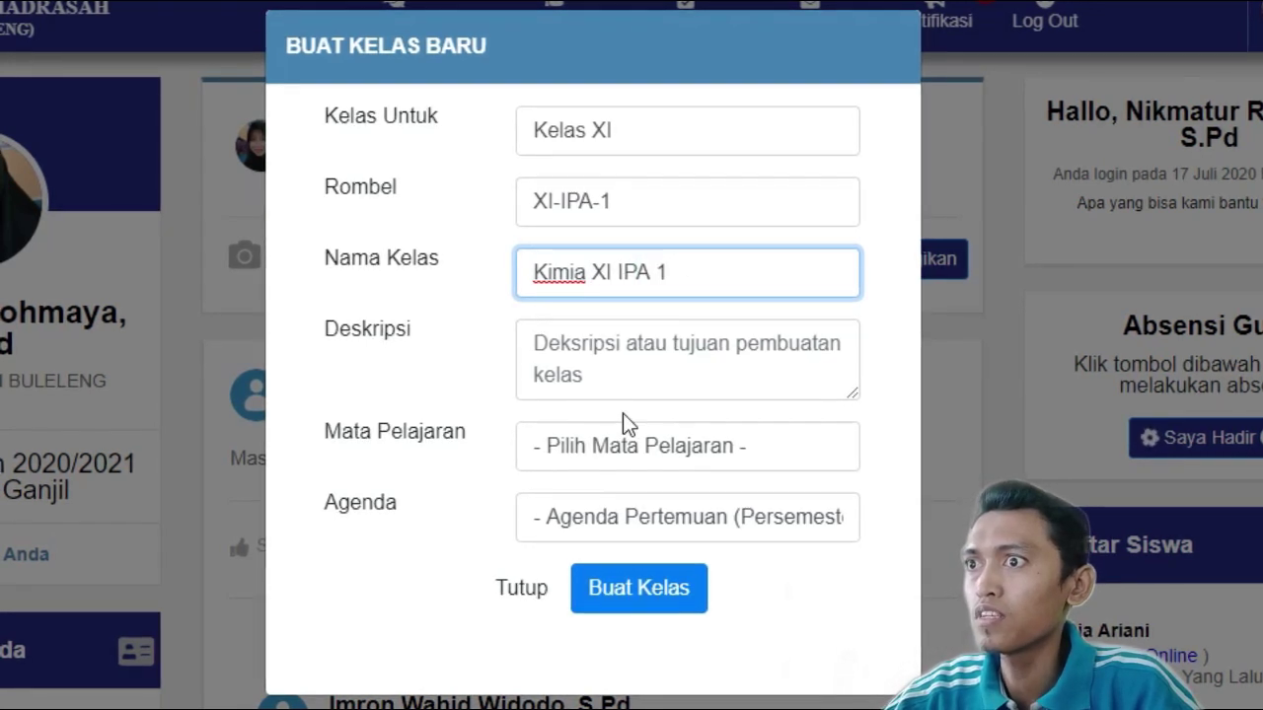
# Enter "Proses Belajar Mengajar" as the description of the new class.
pyautogui.click(601, 360)
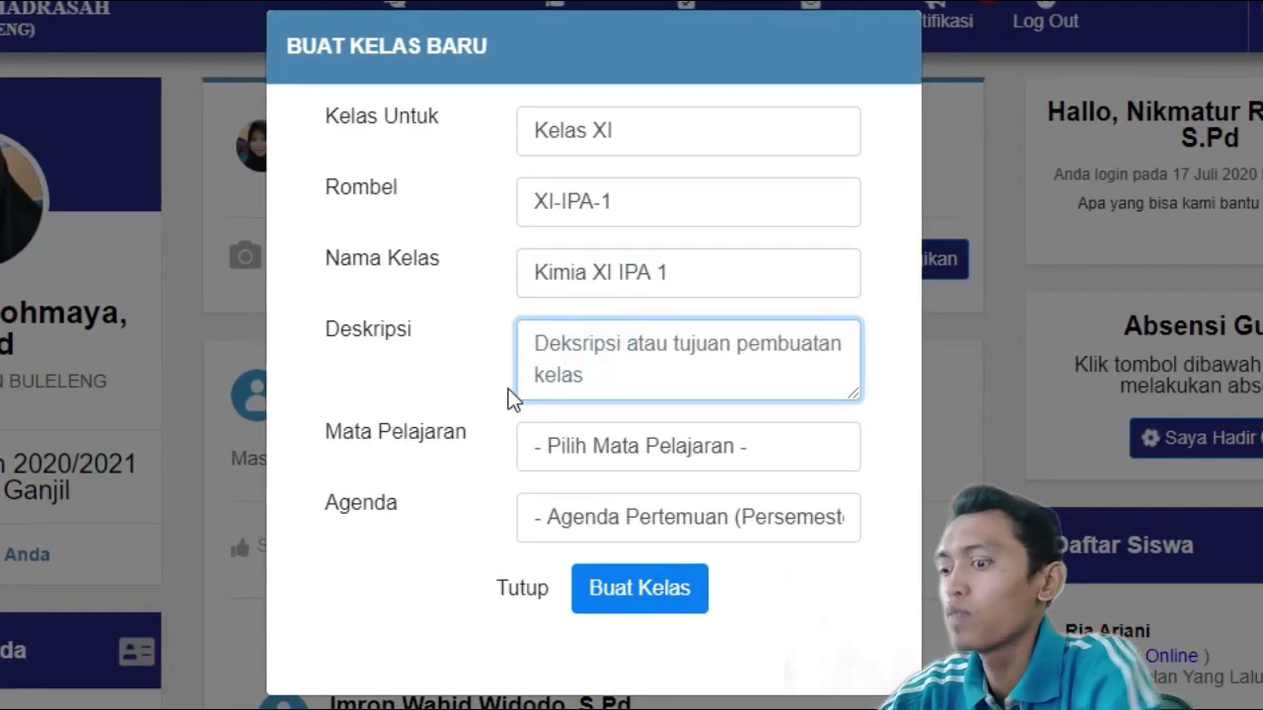
pyautogui.write('P')
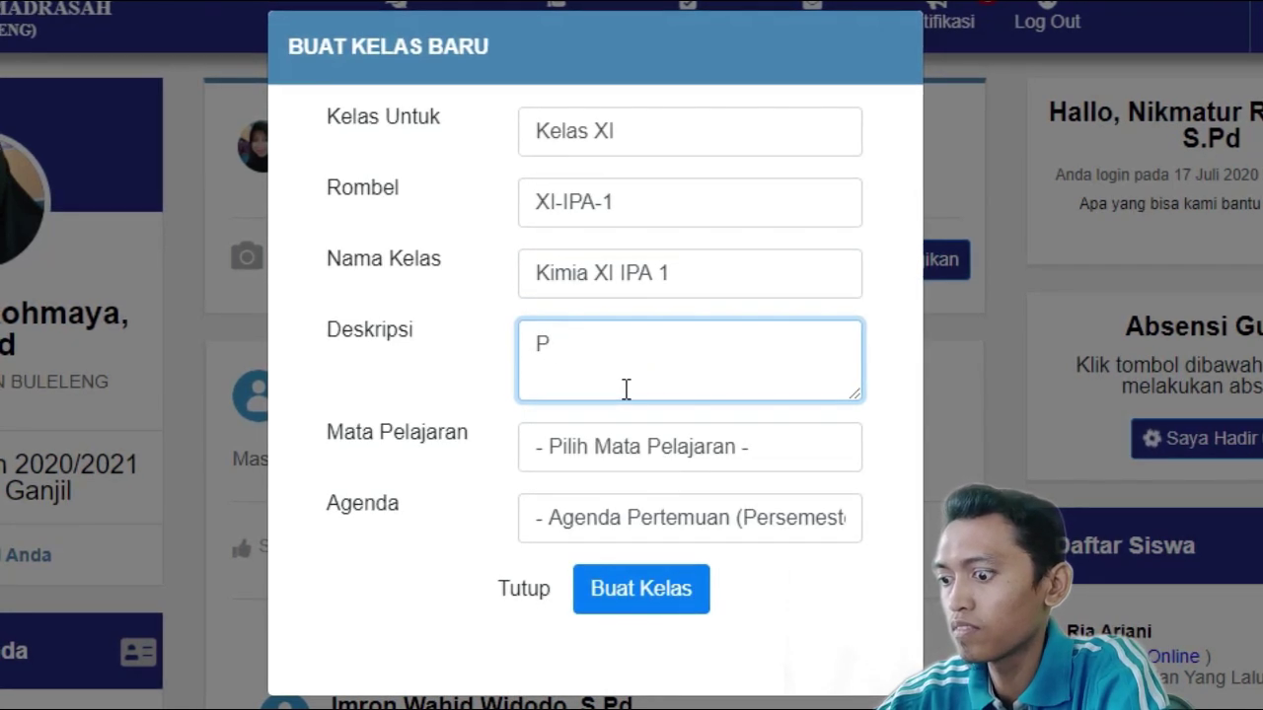
pyautogui.write('roses ')
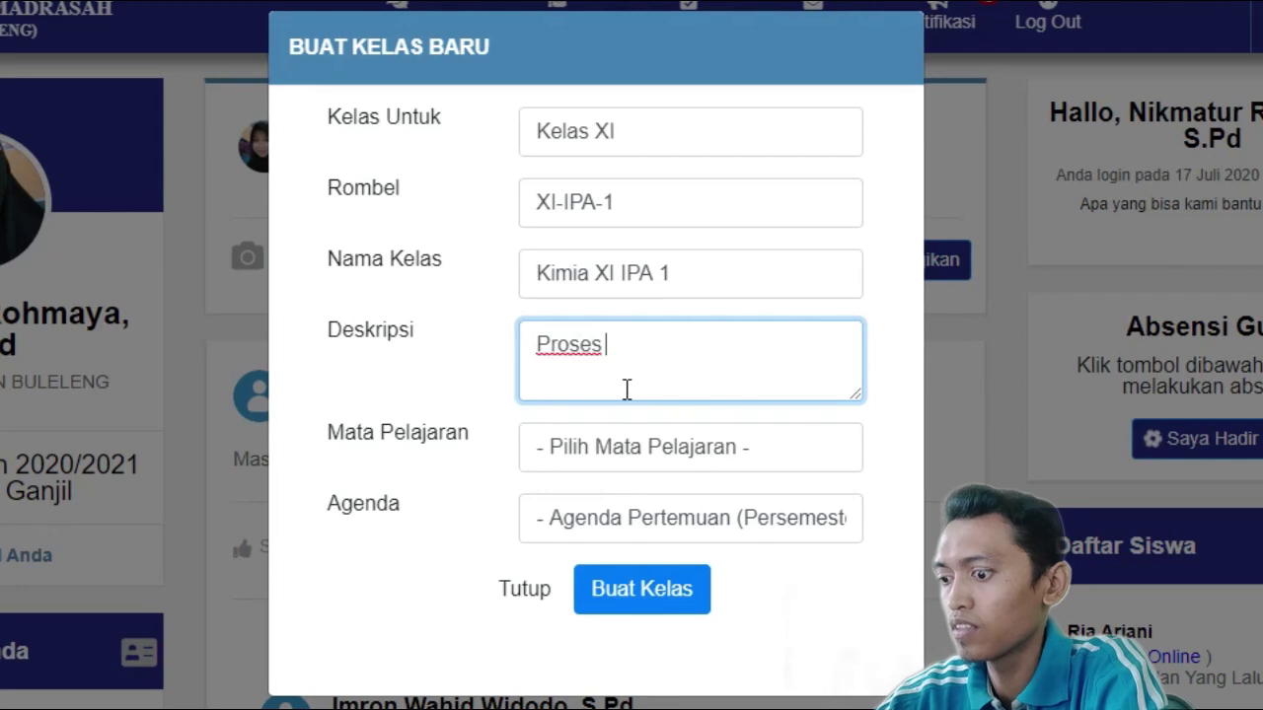
pyautogui.write('Belajar')
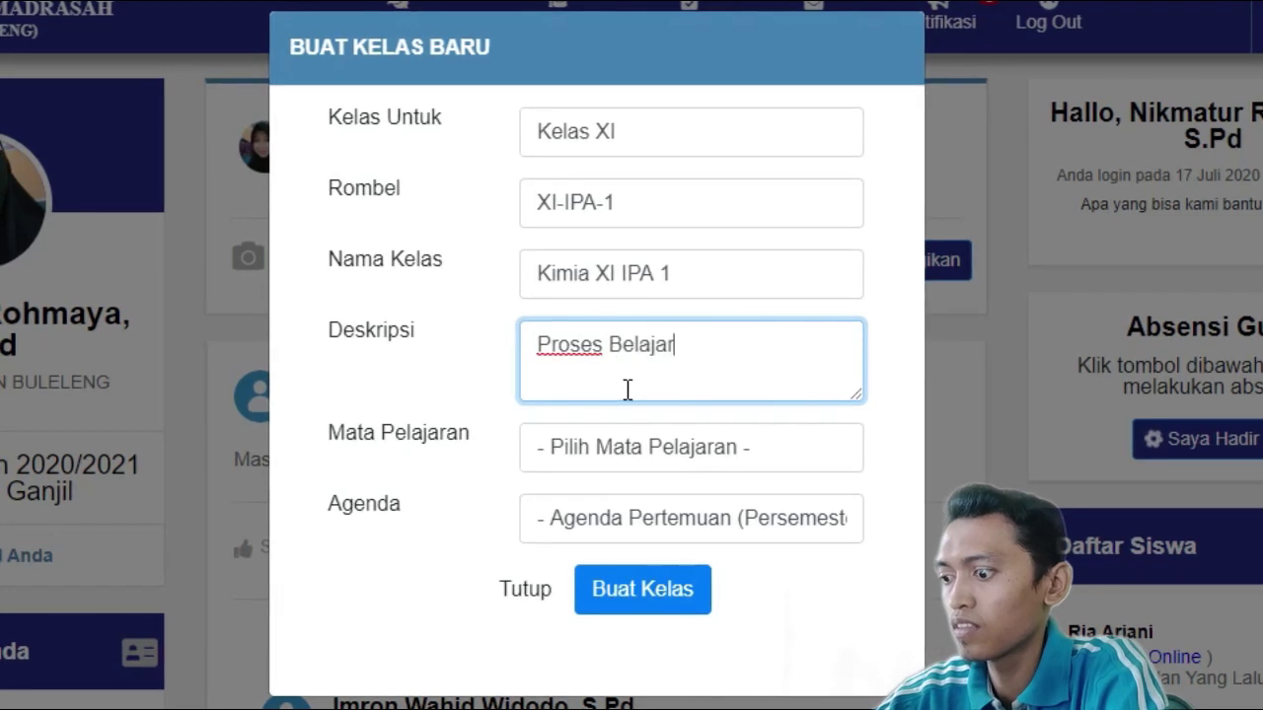
pyautogui.write(' Mengajar')
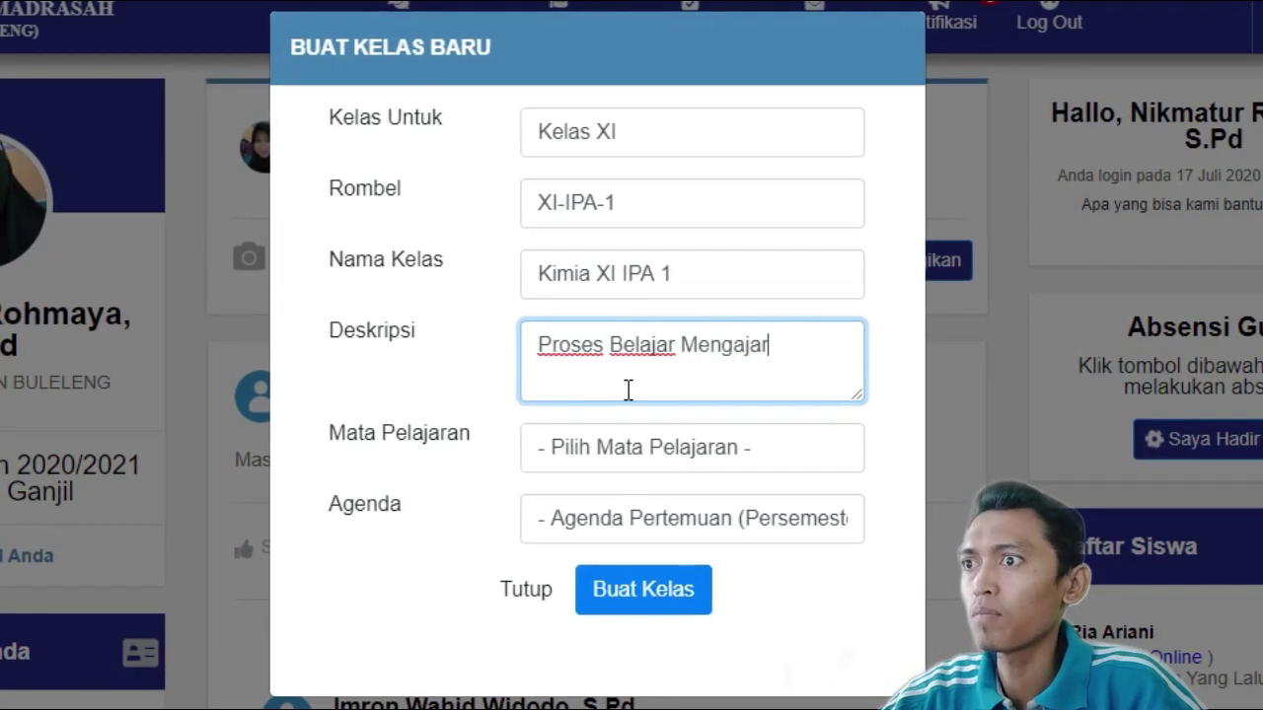
# Set the subject to Kimia and the semester agenda to 30 meetings, and create the class.
pyautogui.click(592, 449)
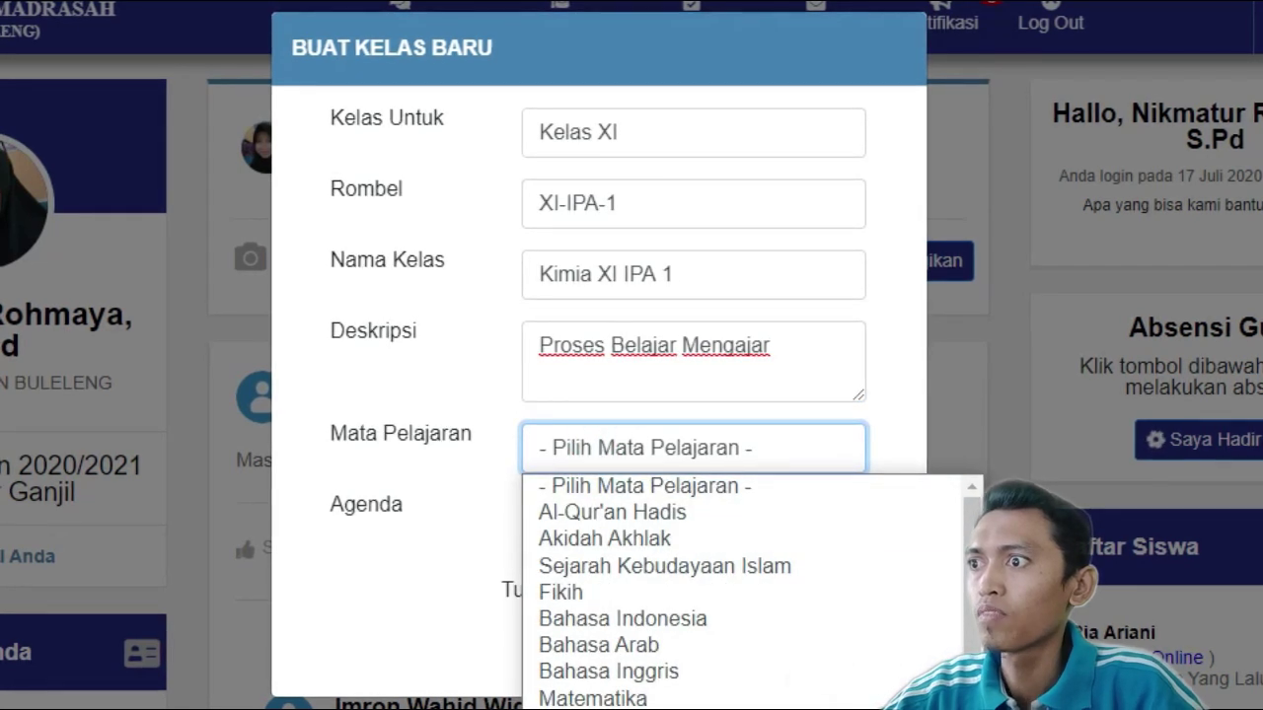
pyautogui.click(568, 708)
pyautogui.click(584, 519)
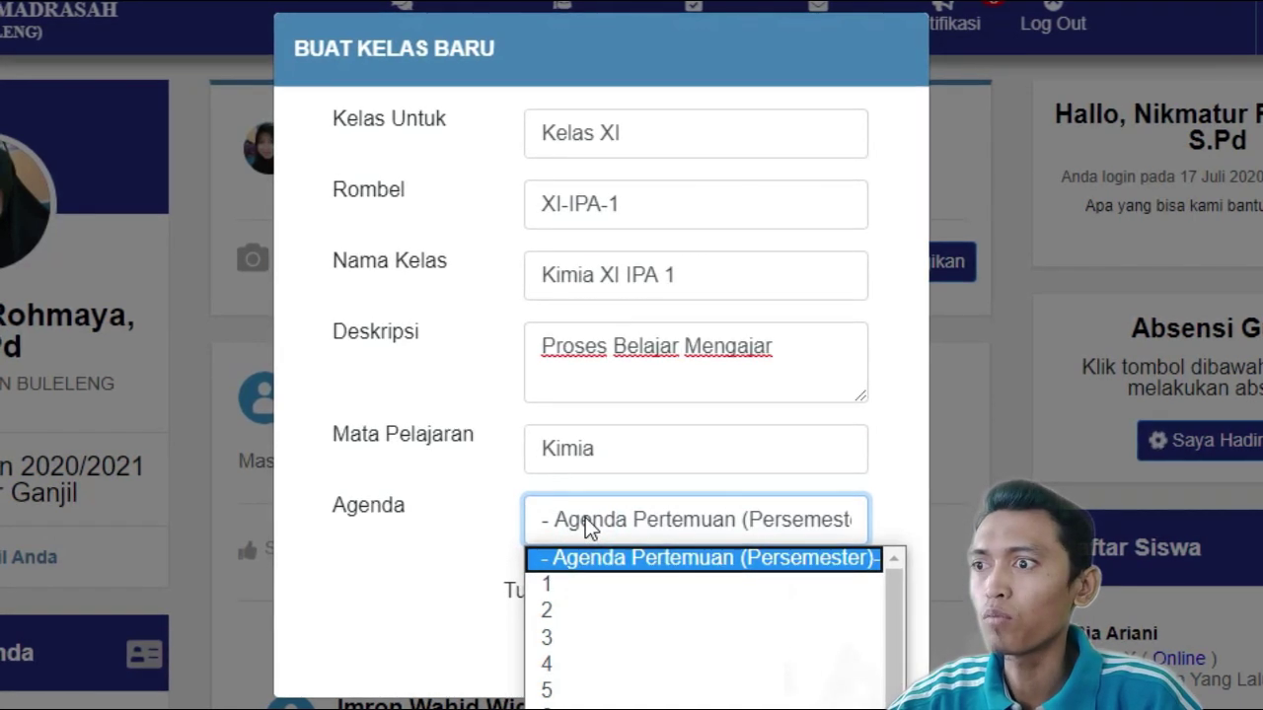
pyautogui.scroll(-10, 634, 663)
pyautogui.scroll(3, 639, 696)
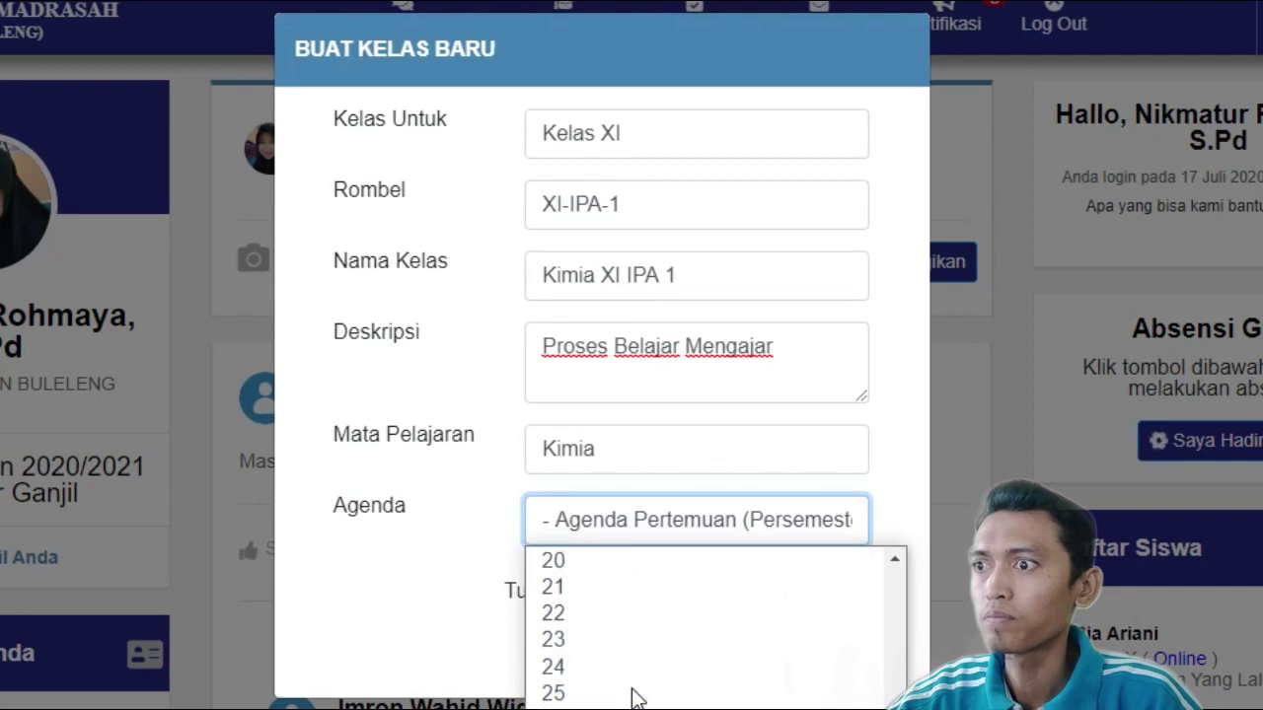
pyautogui.click(631, 709)
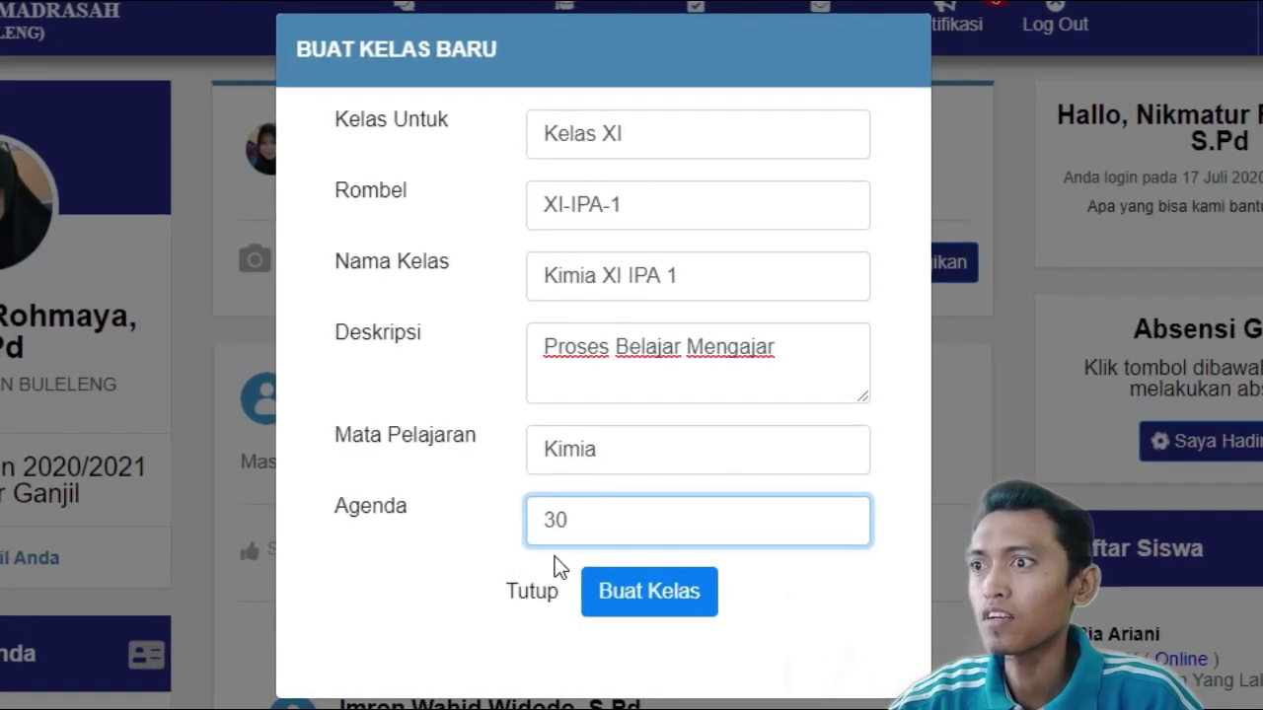
pyautogui.click(670, 610)
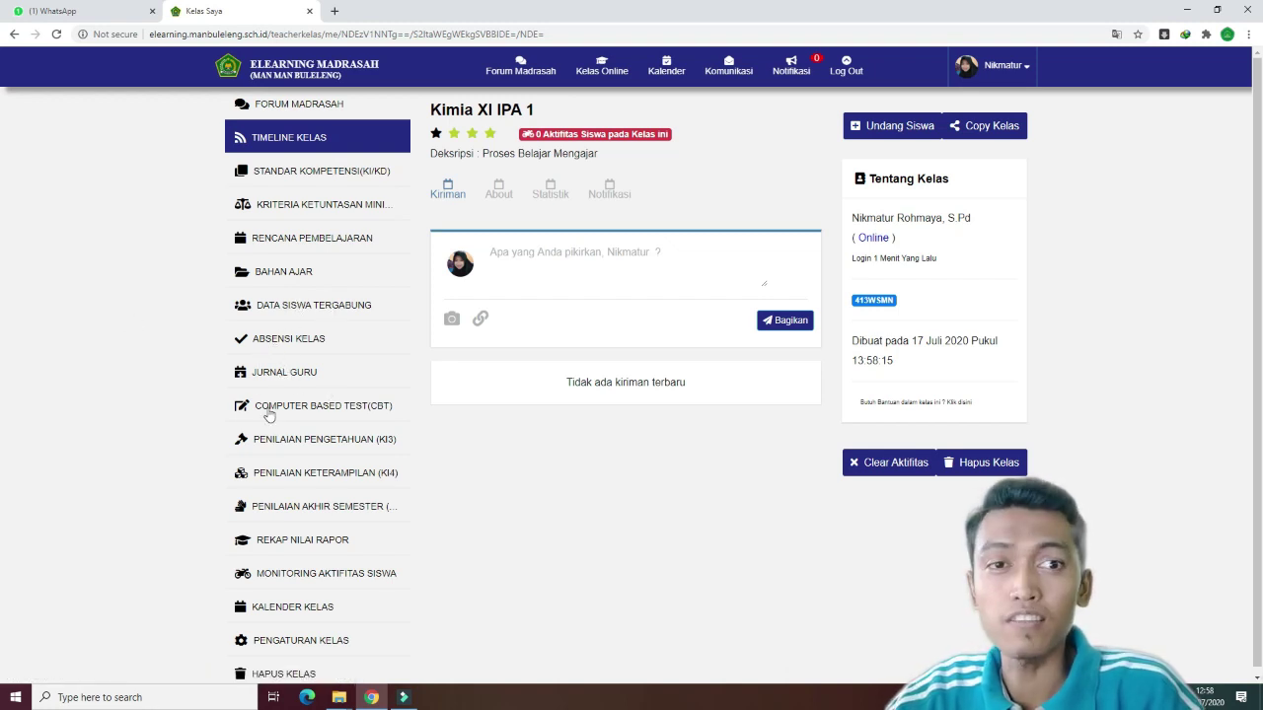
# Open the class's Standar Kompetensi (KI/KD) page and briefly view the Silabus document in Word.
pyautogui.click(336, 174)
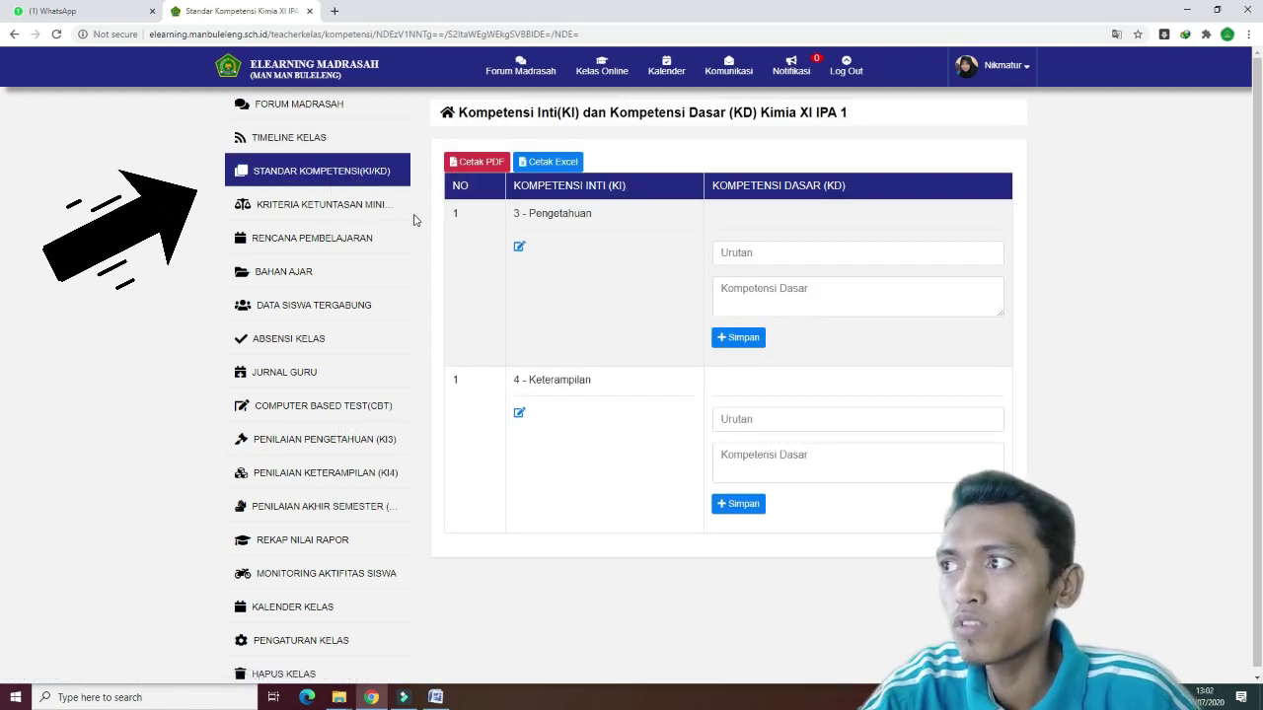
pyautogui.click(304, 176)
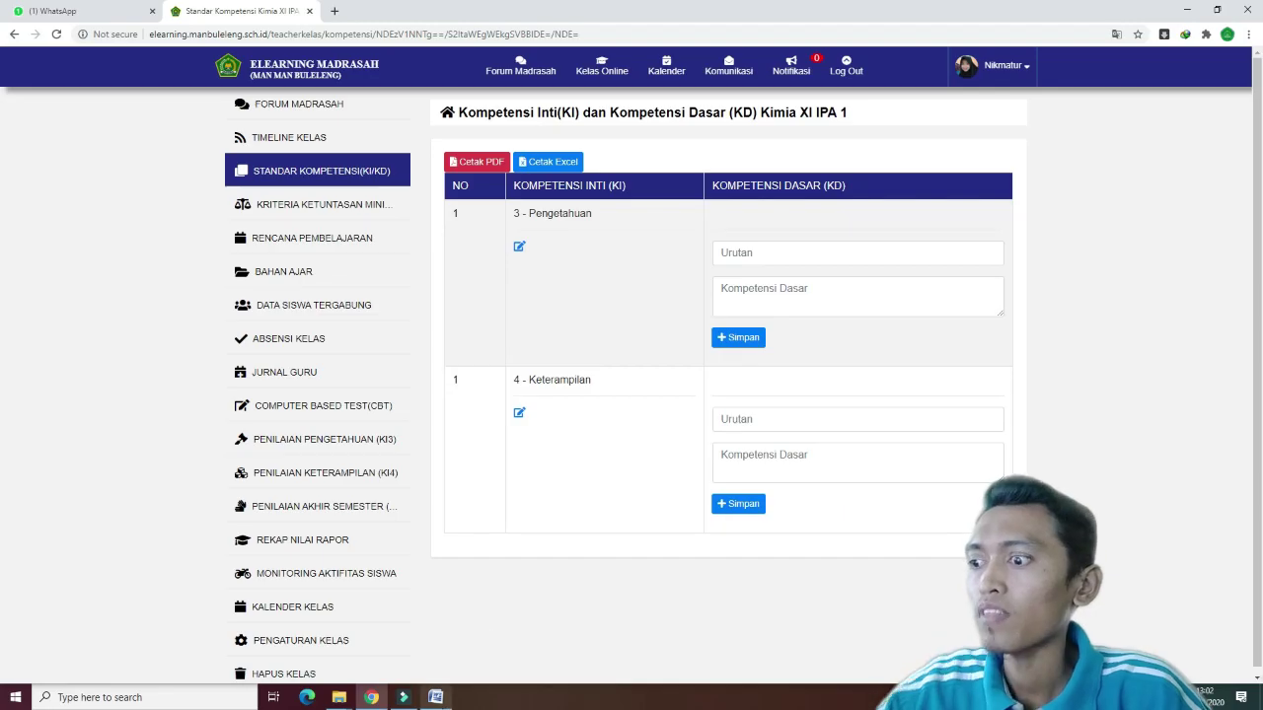
pyautogui.click(435, 697)
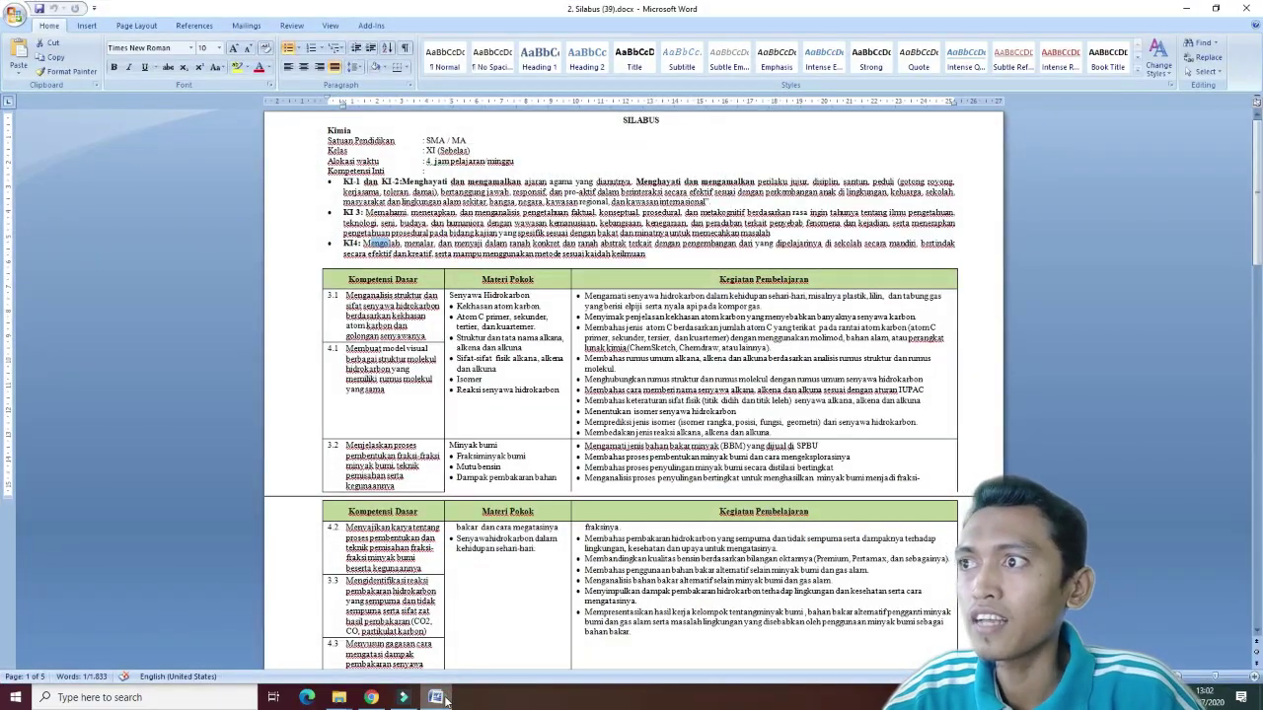
pyautogui.click(435, 698)
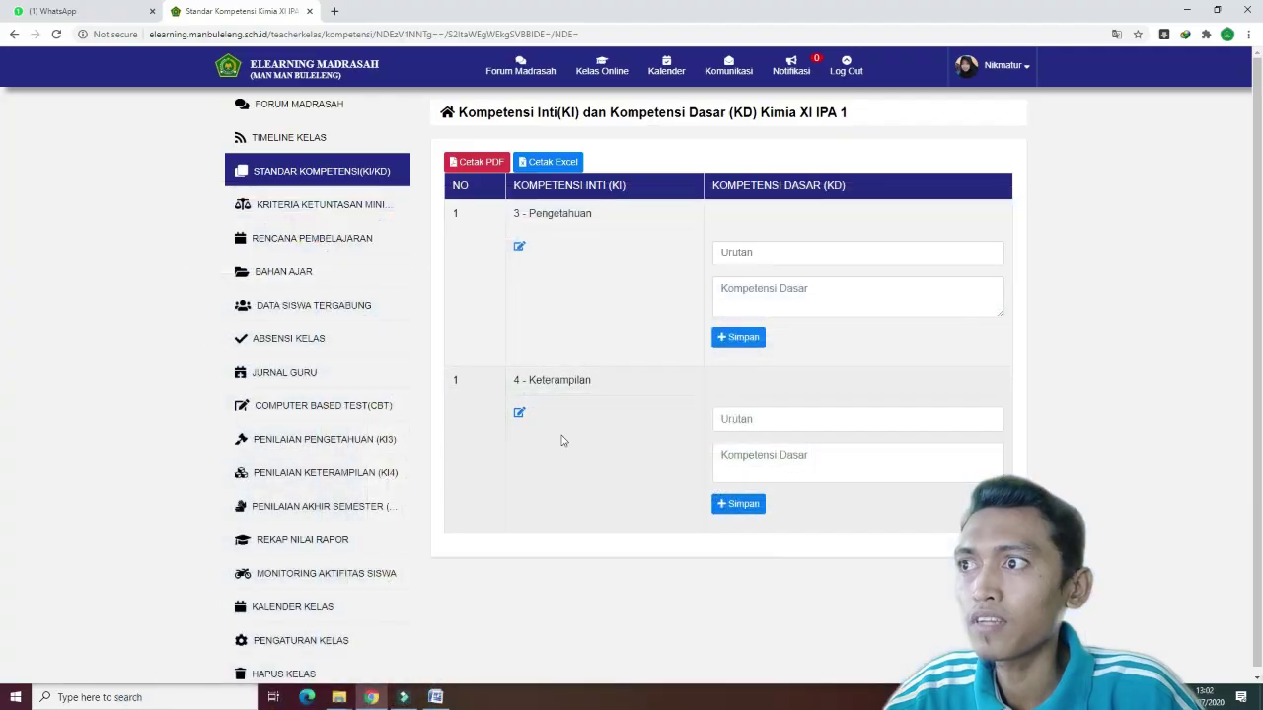
# Copy the KI 3 text from the Silabus document in Word into the Pengetahuan core competency on the E-Learning page and save it.
pyautogui.click(520, 248)
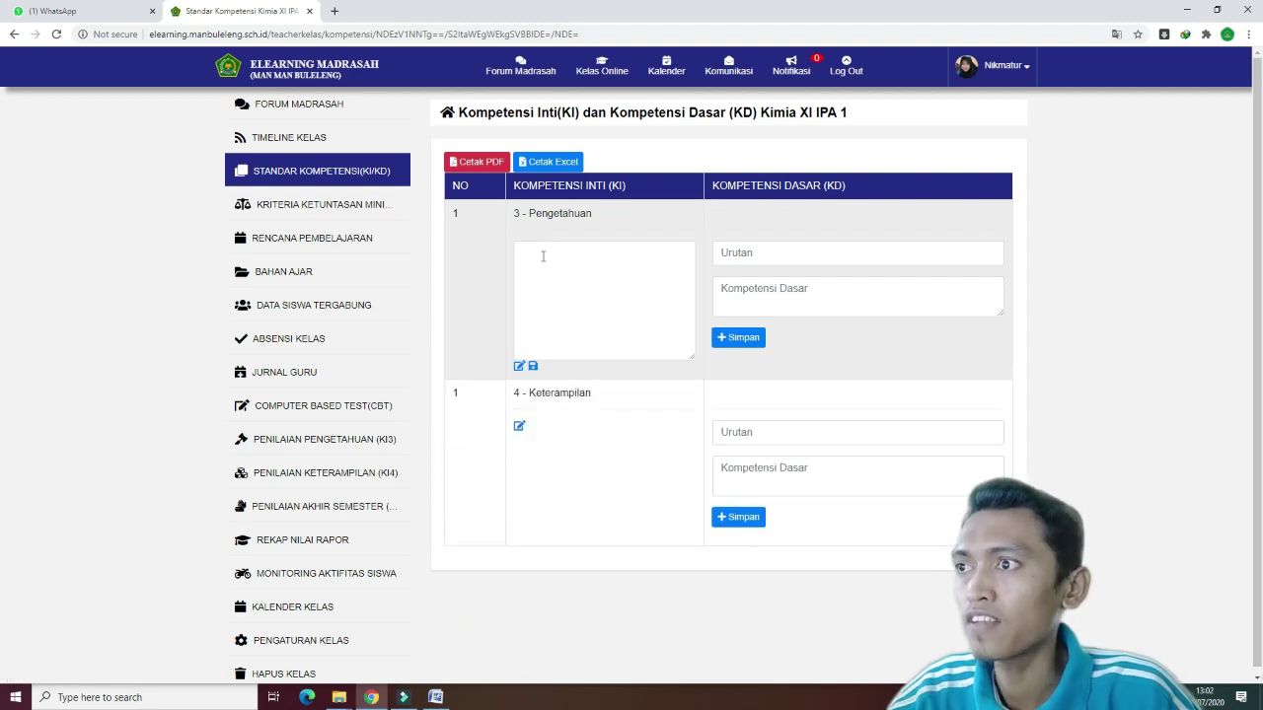
pyautogui.click(542, 256)
pyautogui.click(437, 698)
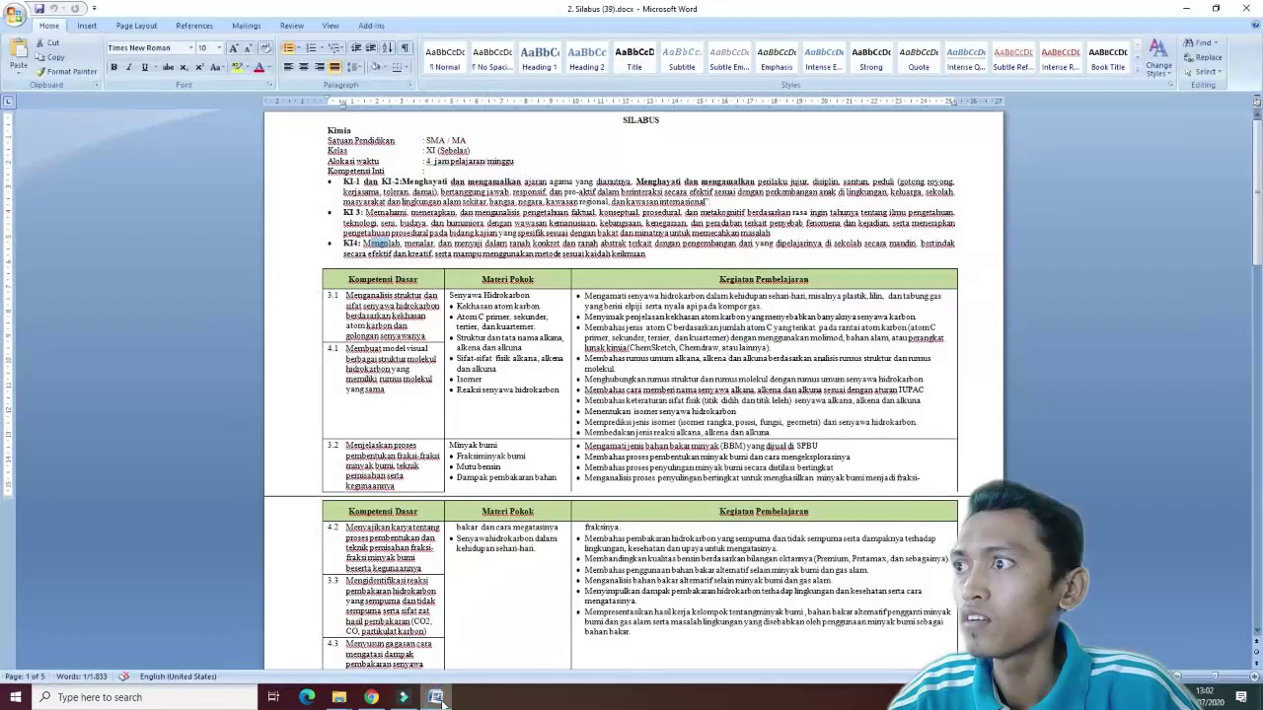
pyautogui.click(367, 212)
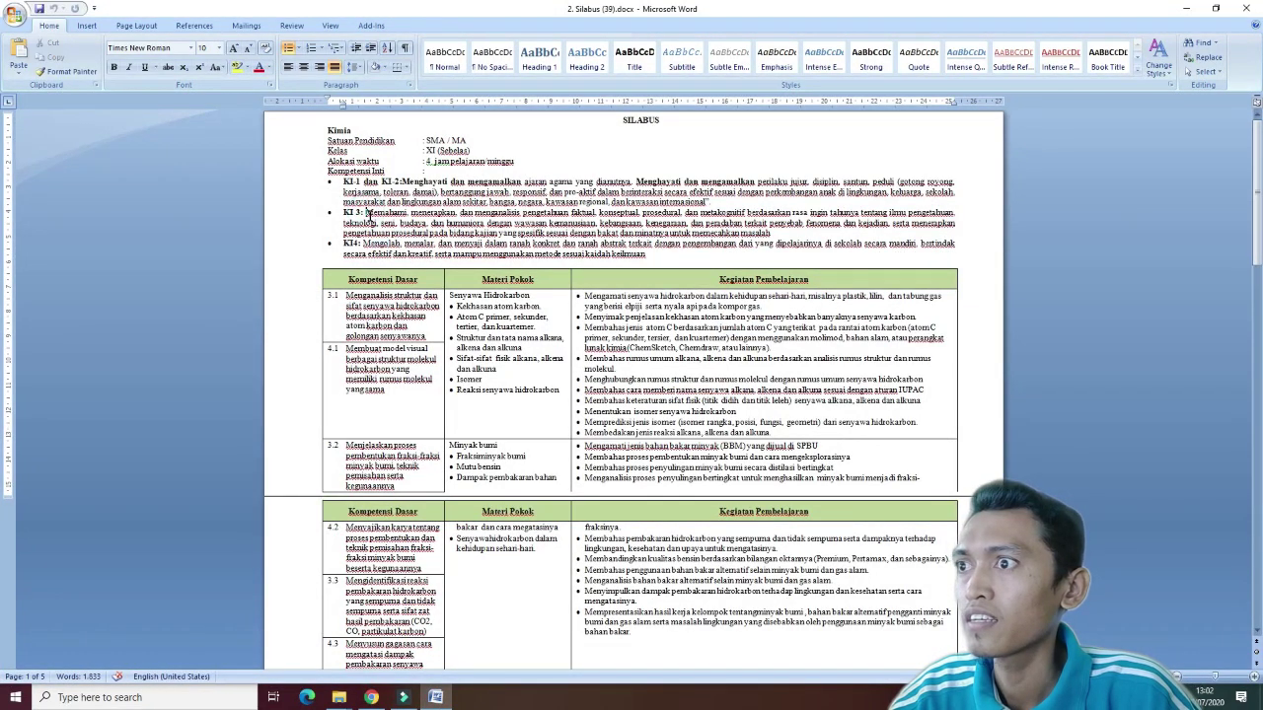
pyautogui.moveTo(367, 211); pyautogui.dragTo(772, 233)
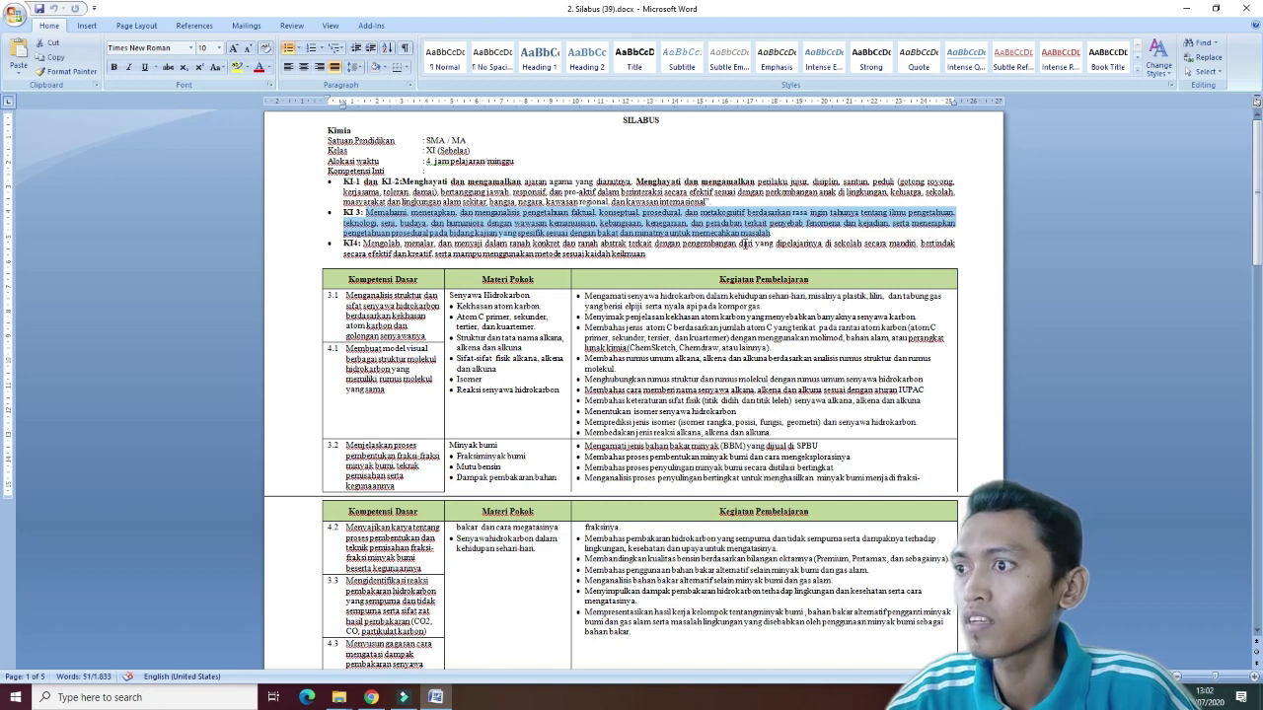
pyautogui.click(371, 697)
pyautogui.click(572, 265)
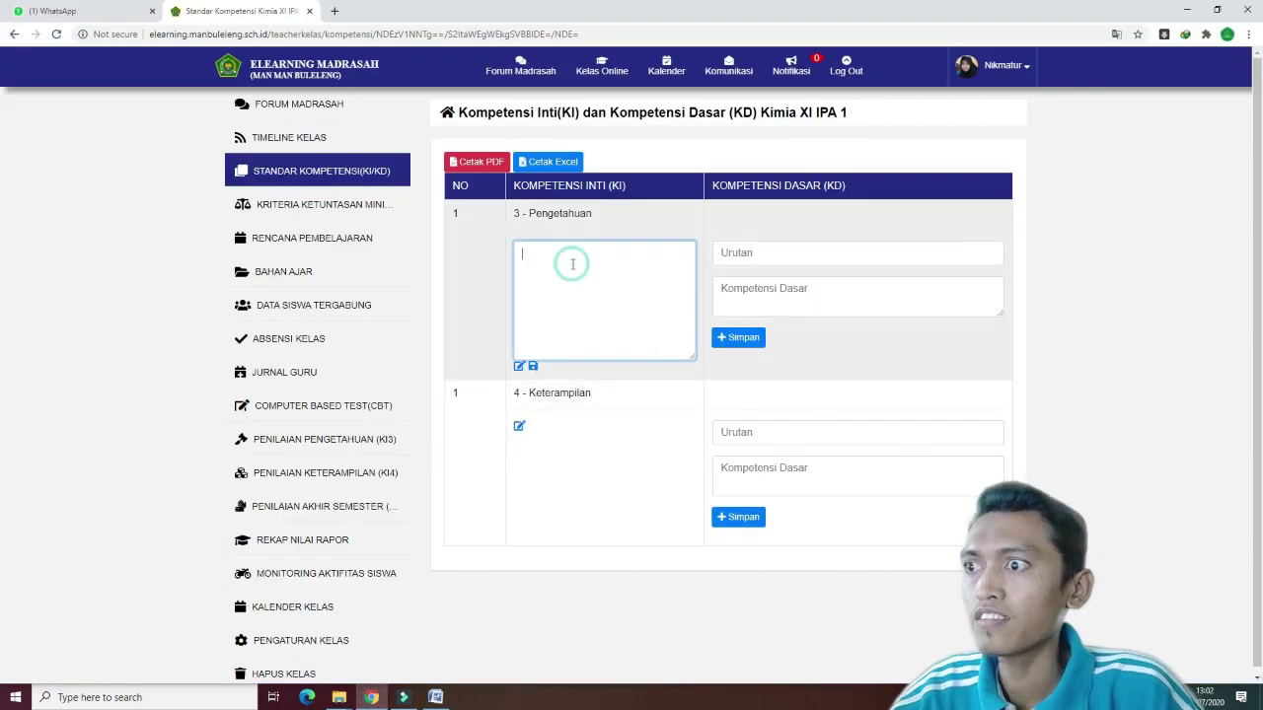
pyautogui.hotkey('ctrl', 'v')
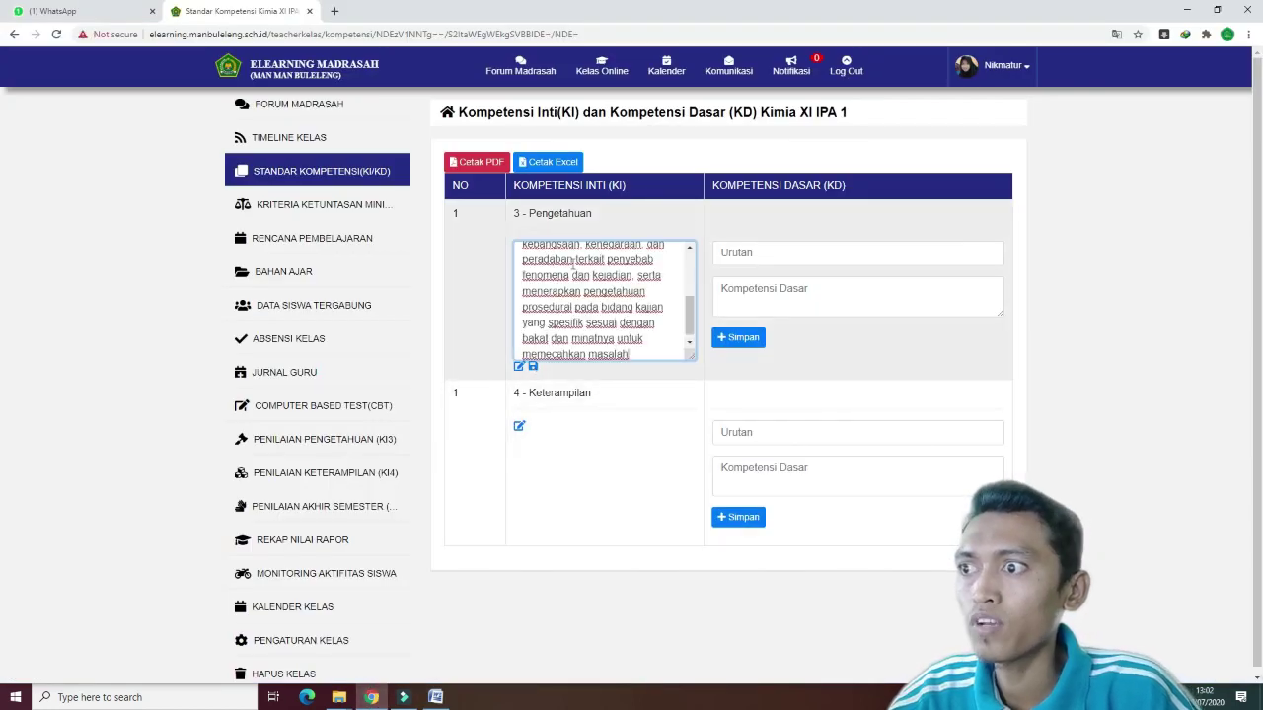
pyautogui.click(533, 367)
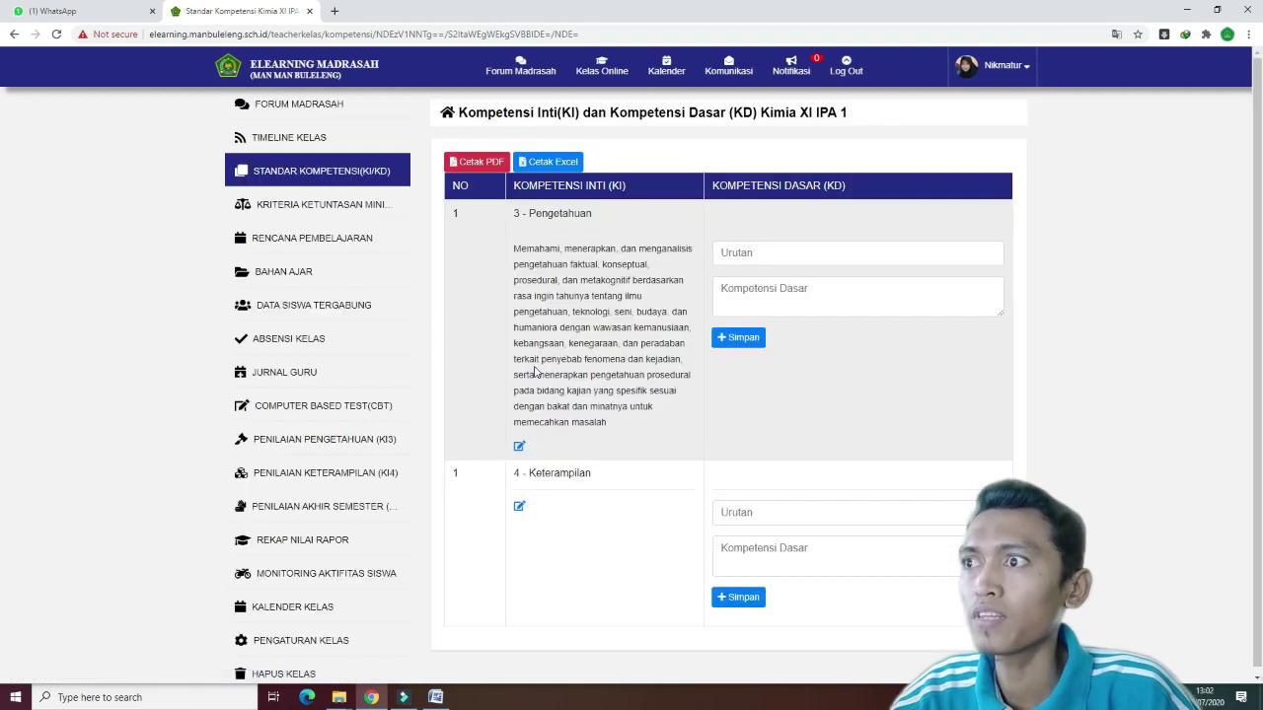
pyautogui.moveTo(513, 249); pyautogui.dragTo(642, 411)
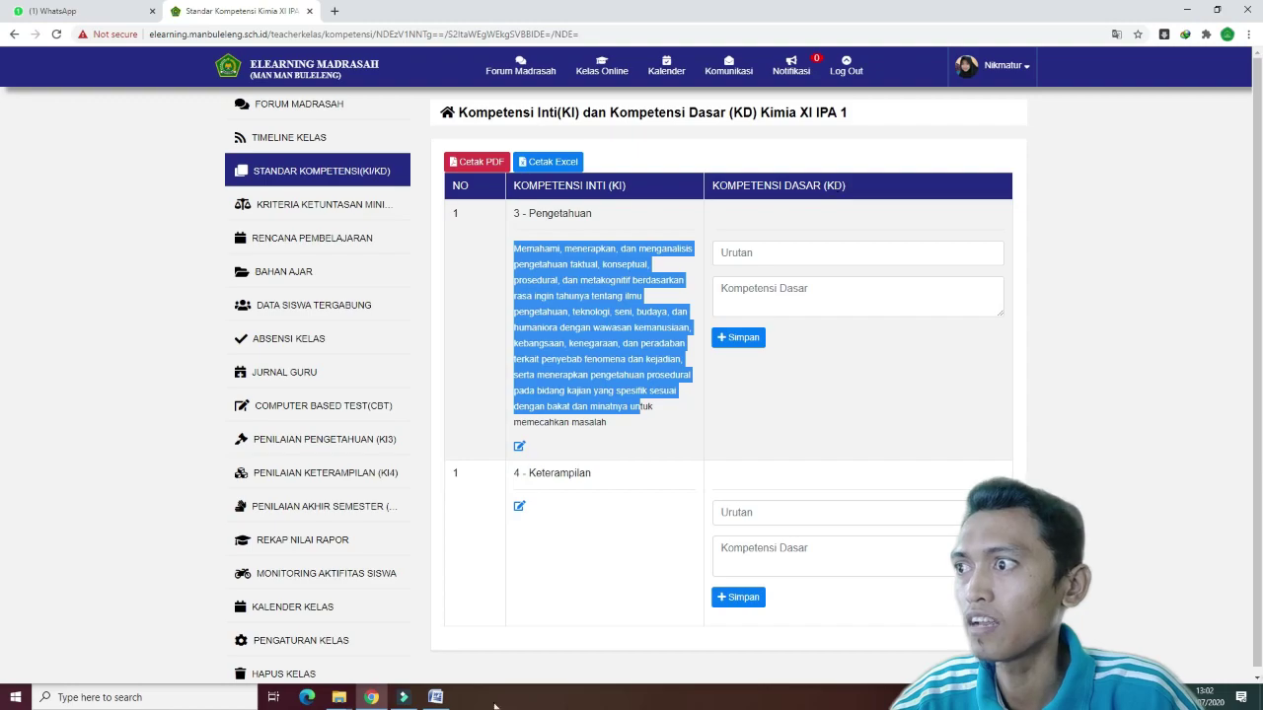
# Copy the 3.1 competency text from the Word syllabus and save it on the E-Learning page as Pengetahuan basic competency with Urutan 1.
pyautogui.click(435, 698)
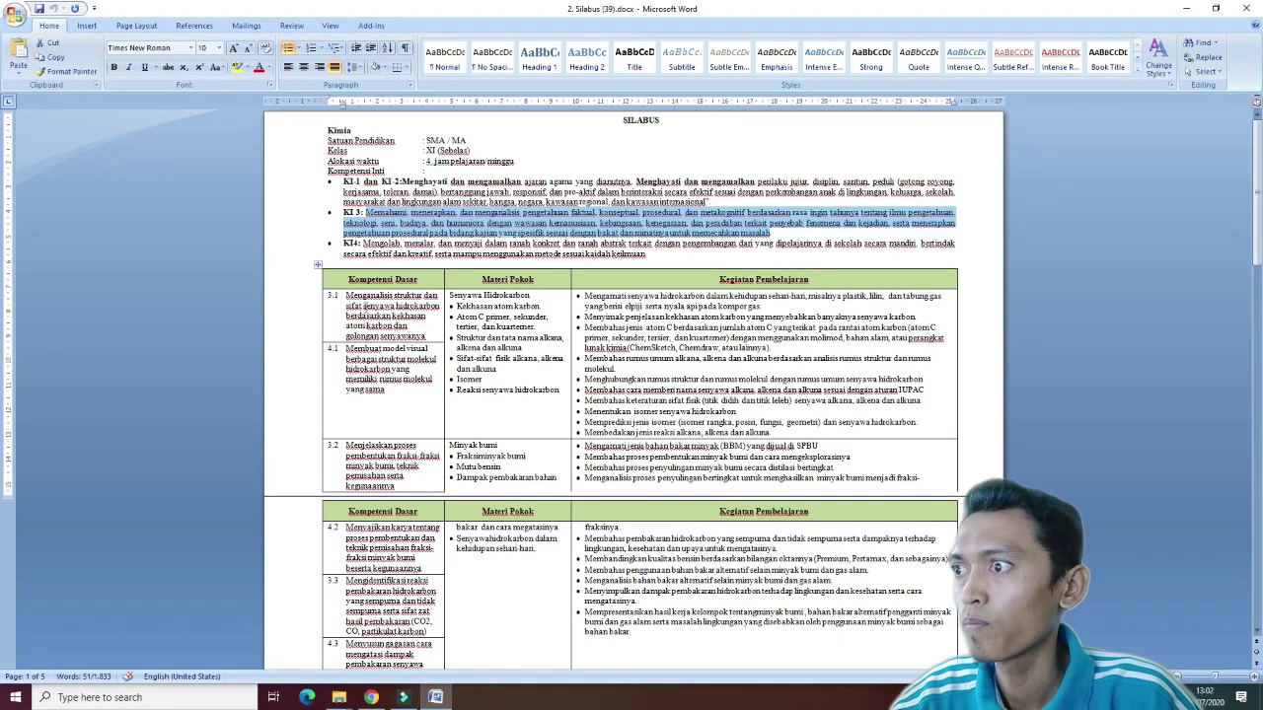
pyautogui.moveTo(346, 296); pyautogui.dragTo(426, 337)
pyautogui.rightClick(369, 318)
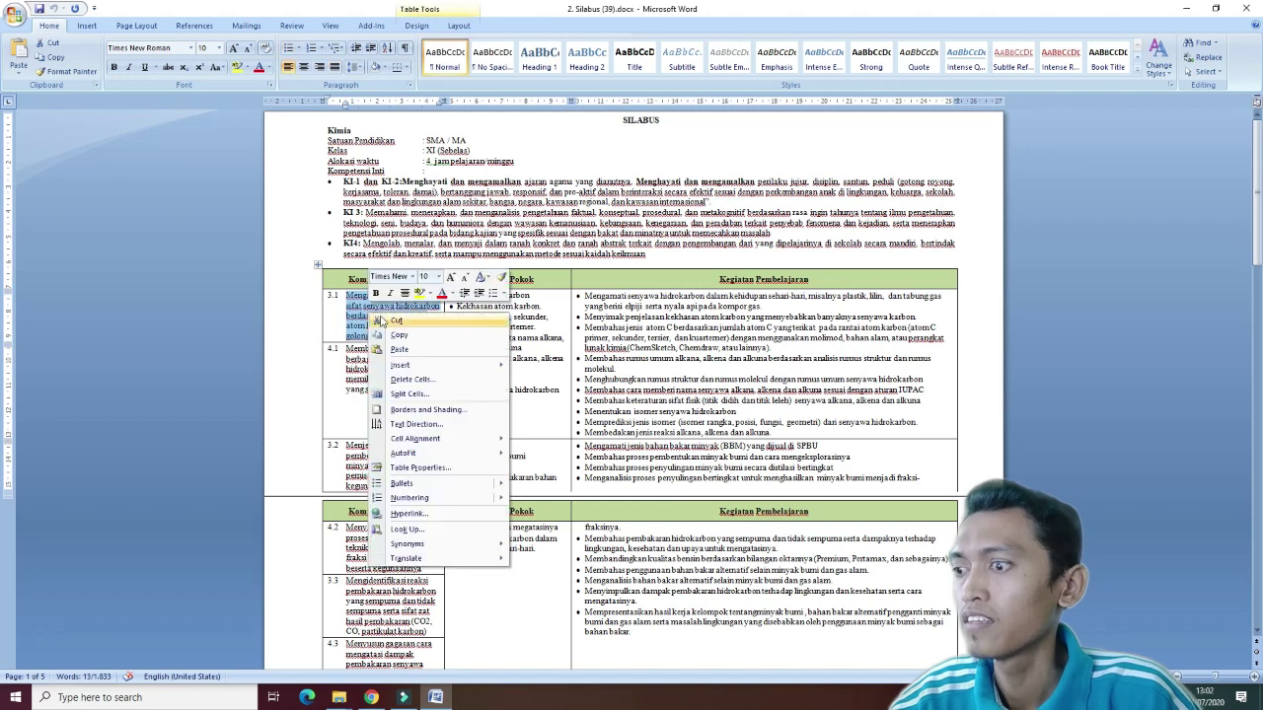
pyautogui.click(394, 345)
pyautogui.click(373, 697)
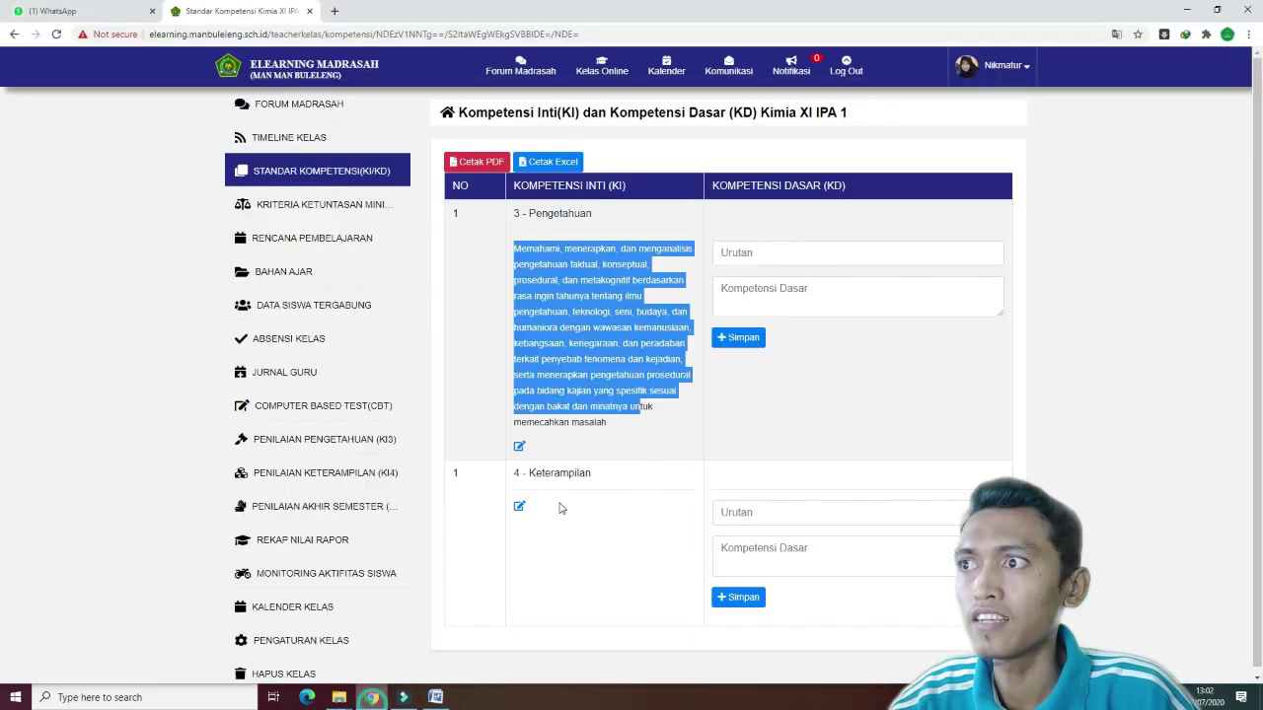
pyautogui.click(779, 248)
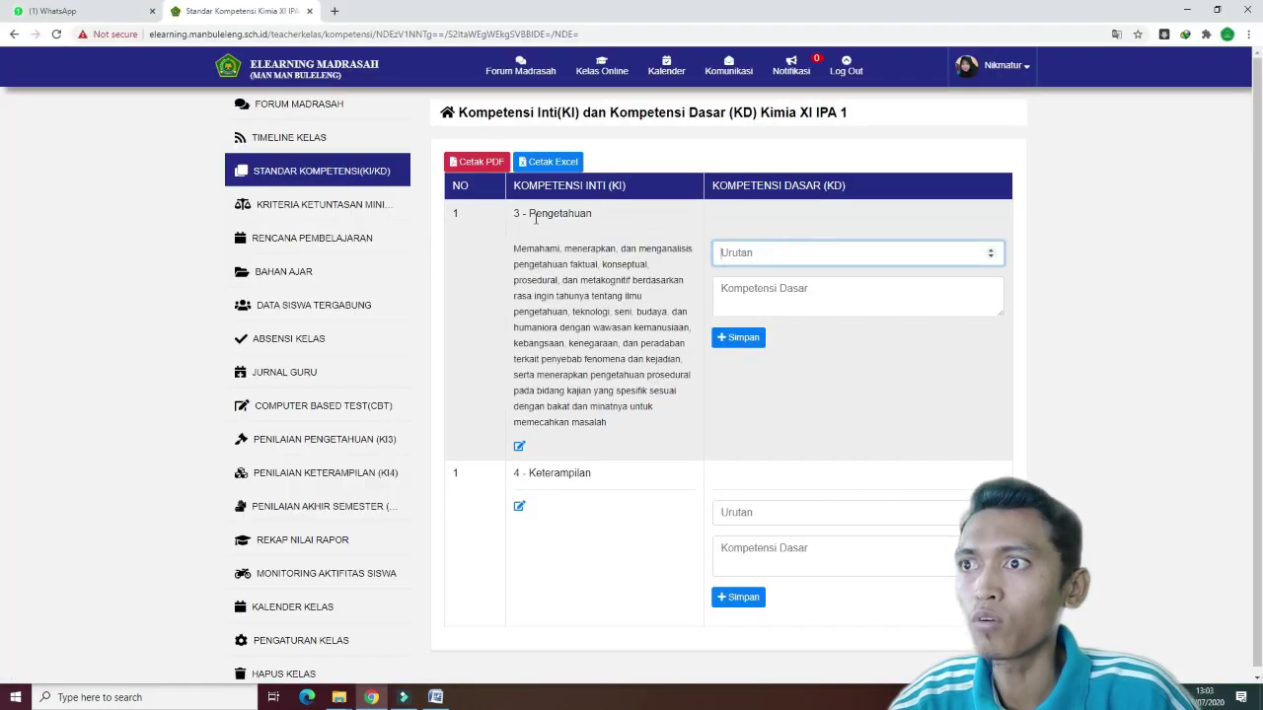
pyautogui.click(990, 251)
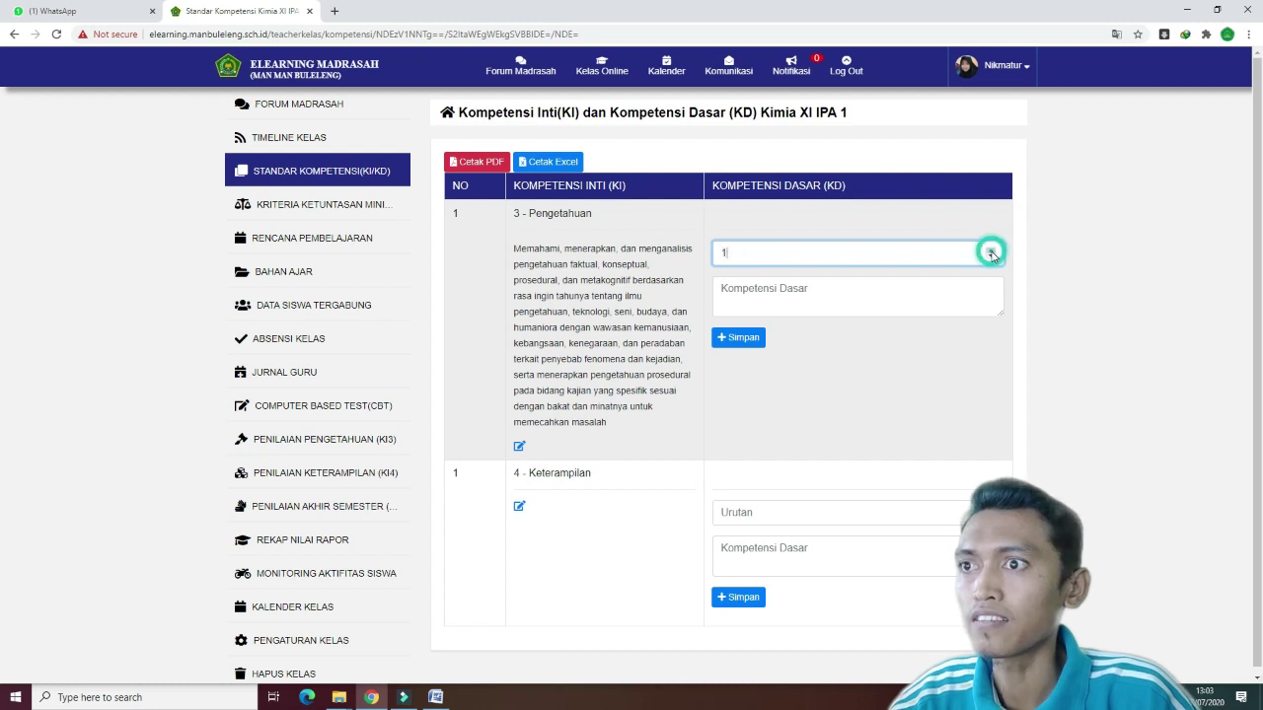
pyautogui.click(790, 291)
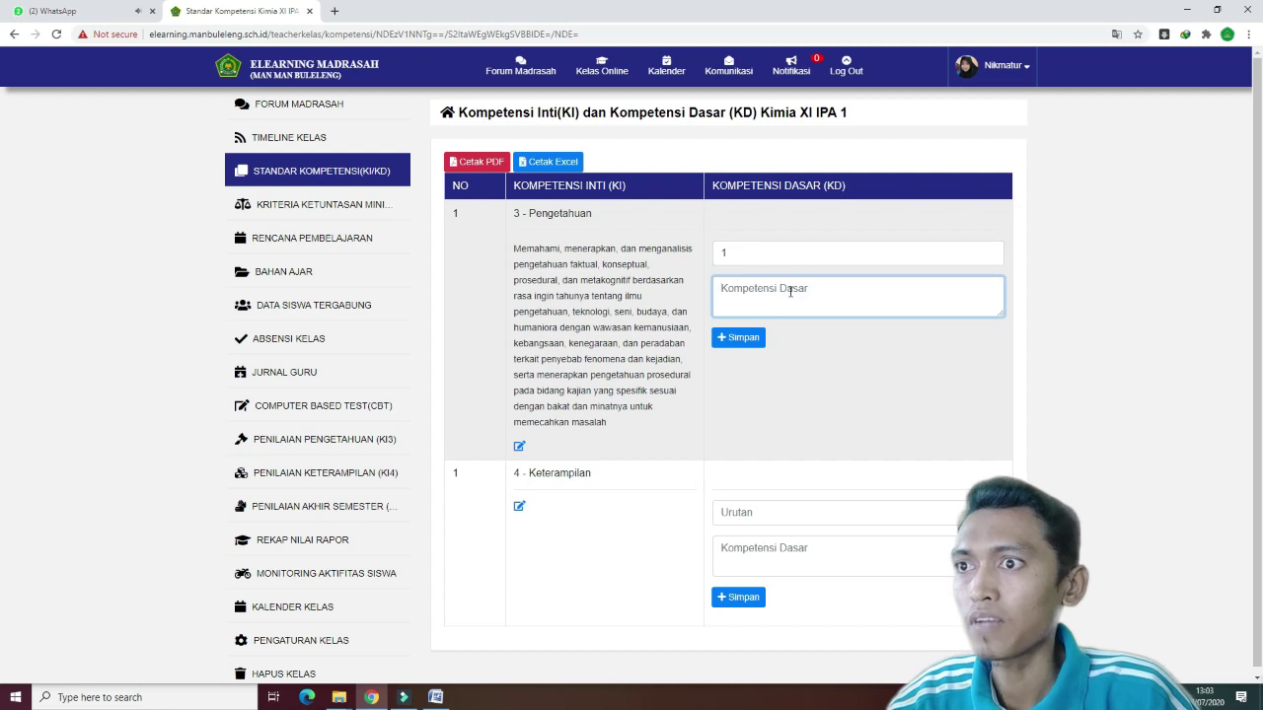
pyautogui.hotkey('ctrl', 'v')
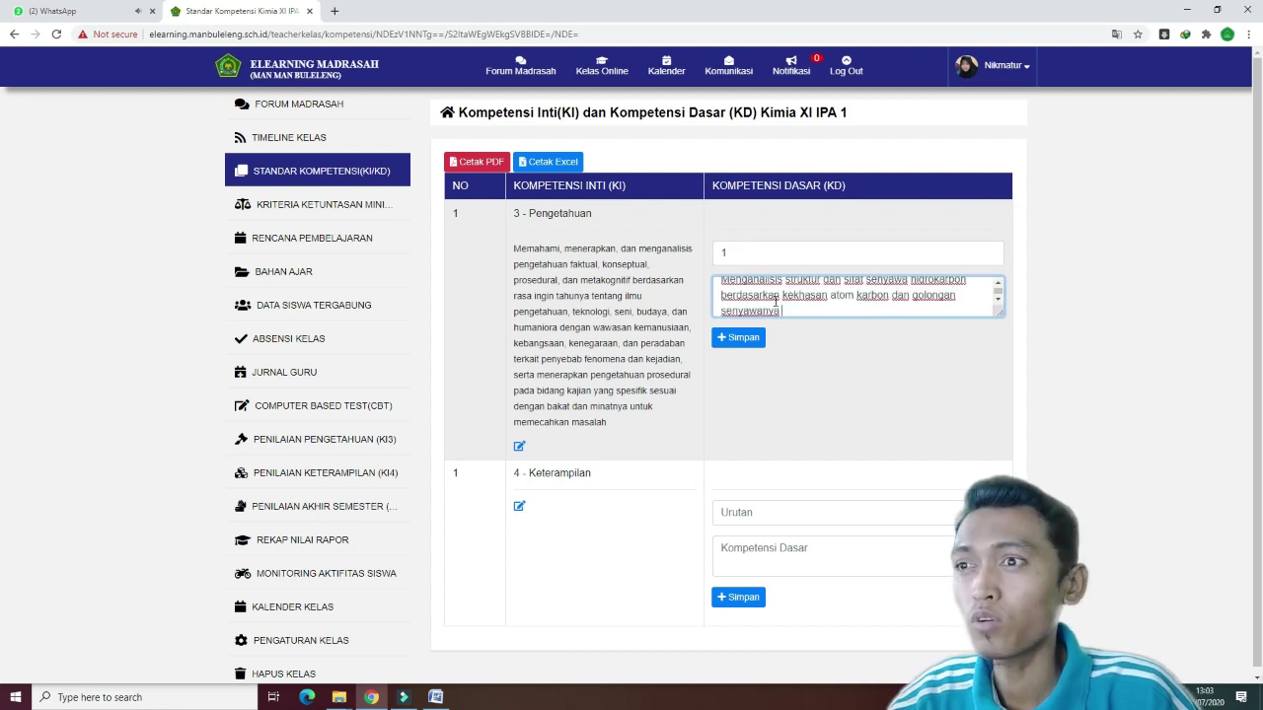
pyautogui.click(740, 340)
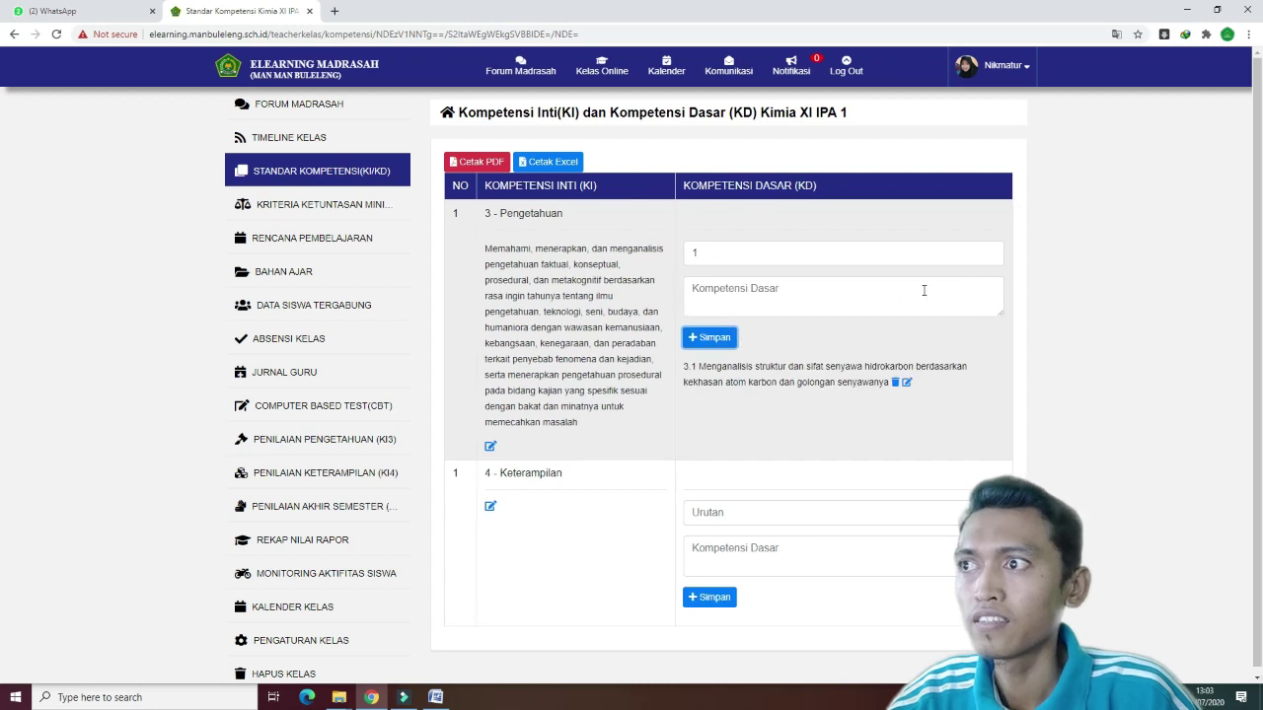
pyautogui.moveTo(699, 368); pyautogui.dragTo(749, 380)
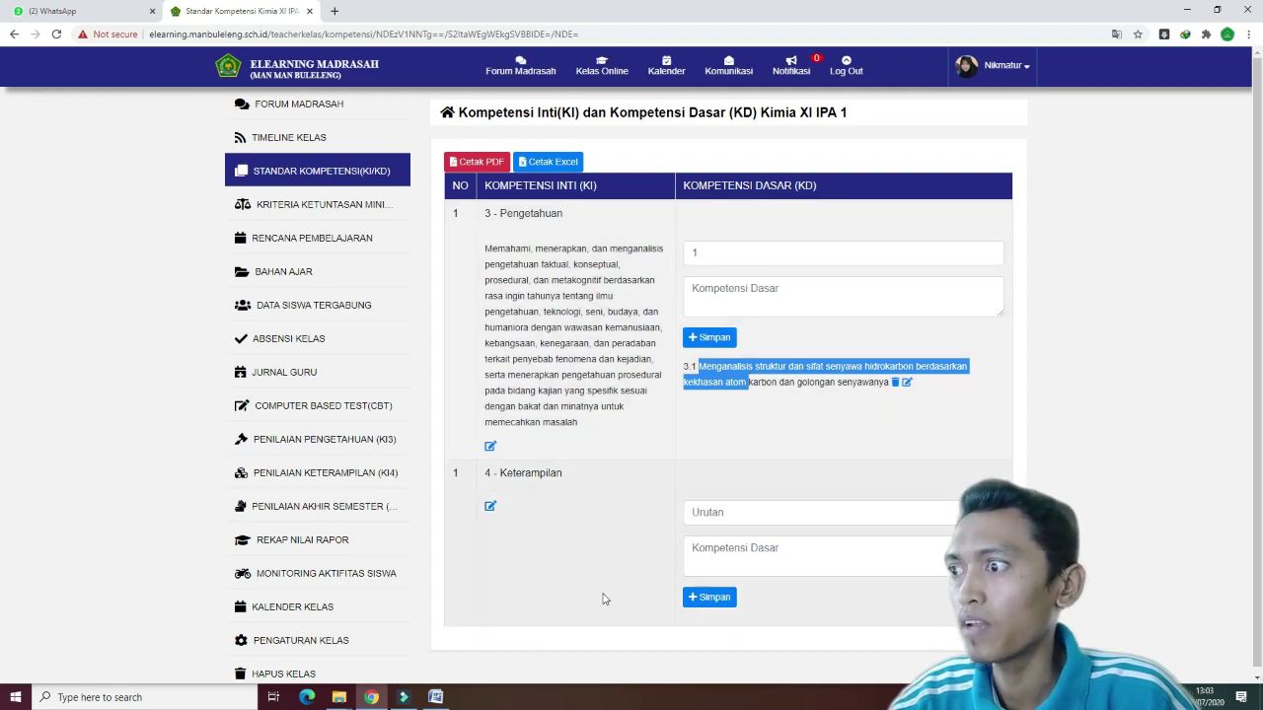
# Copy the 3.2 competency text from the Word syllabus and save it on the E-Learning page as Pengetahuan basic competency with Urutan 2.
pyautogui.click(435, 697)
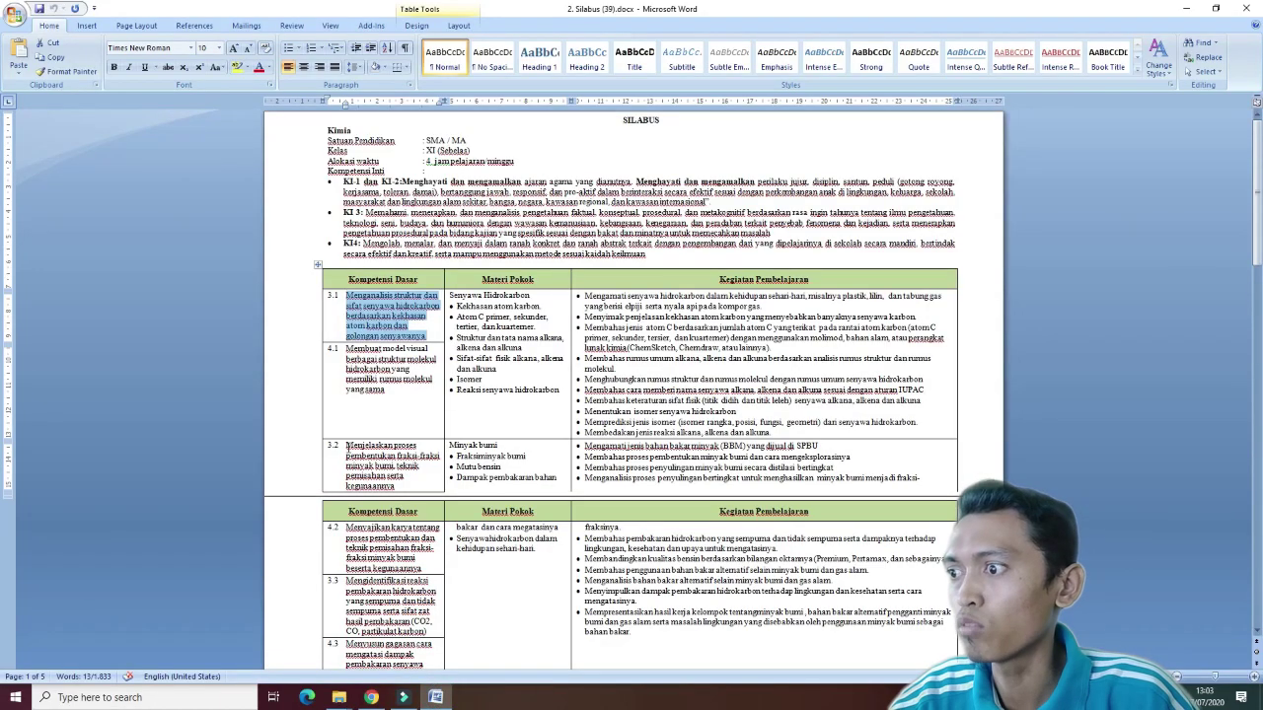
pyautogui.moveTo(347, 446); pyautogui.dragTo(399, 486)
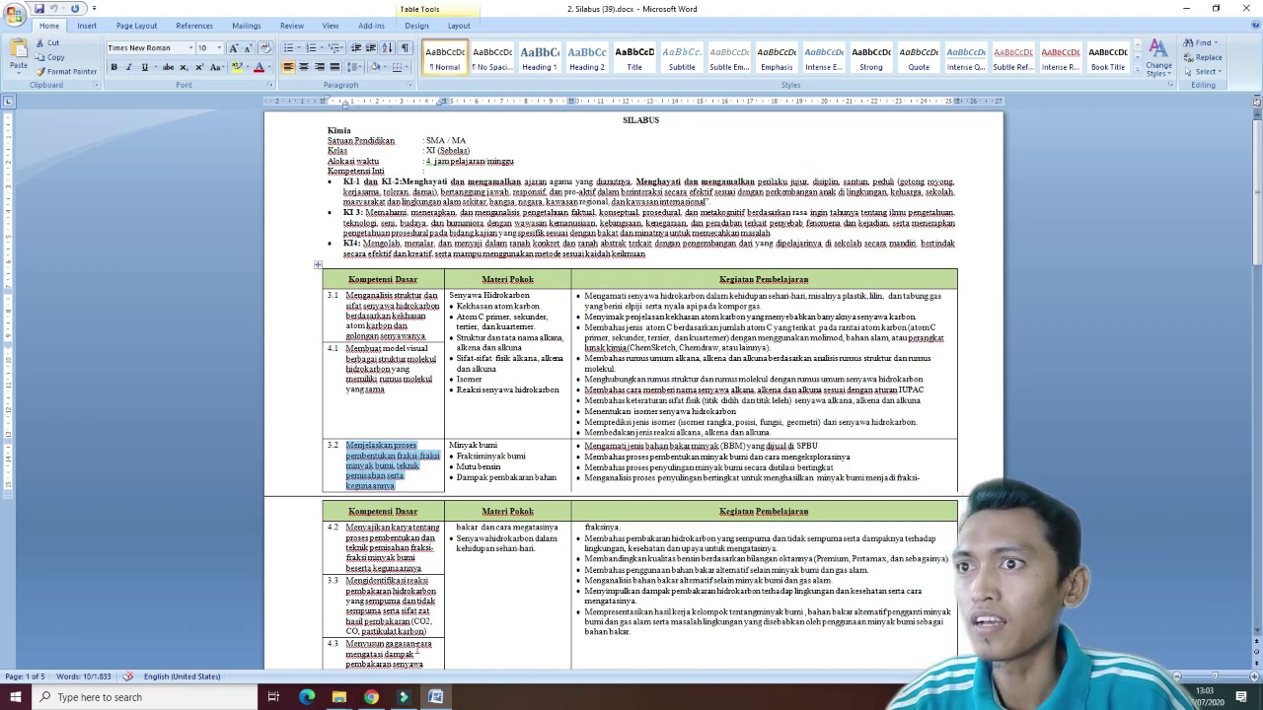
pyautogui.click(371, 697)
pyautogui.click(795, 258)
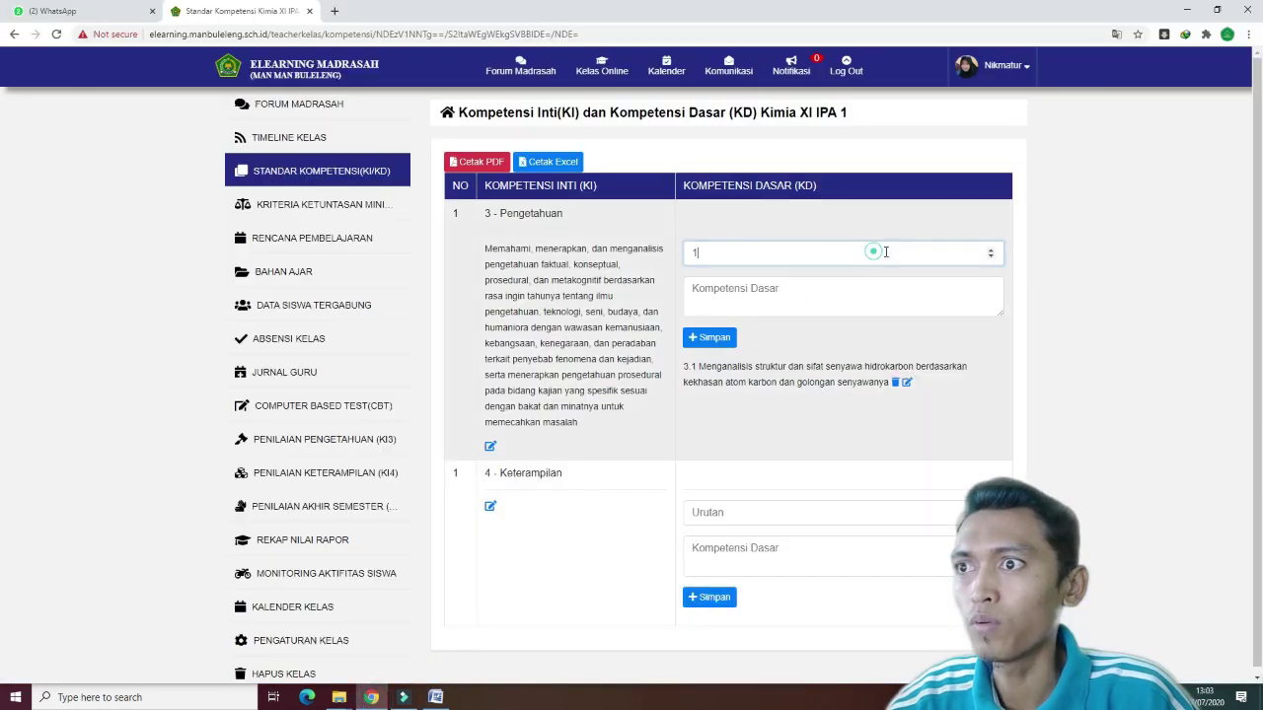
pyautogui.click(991, 251)
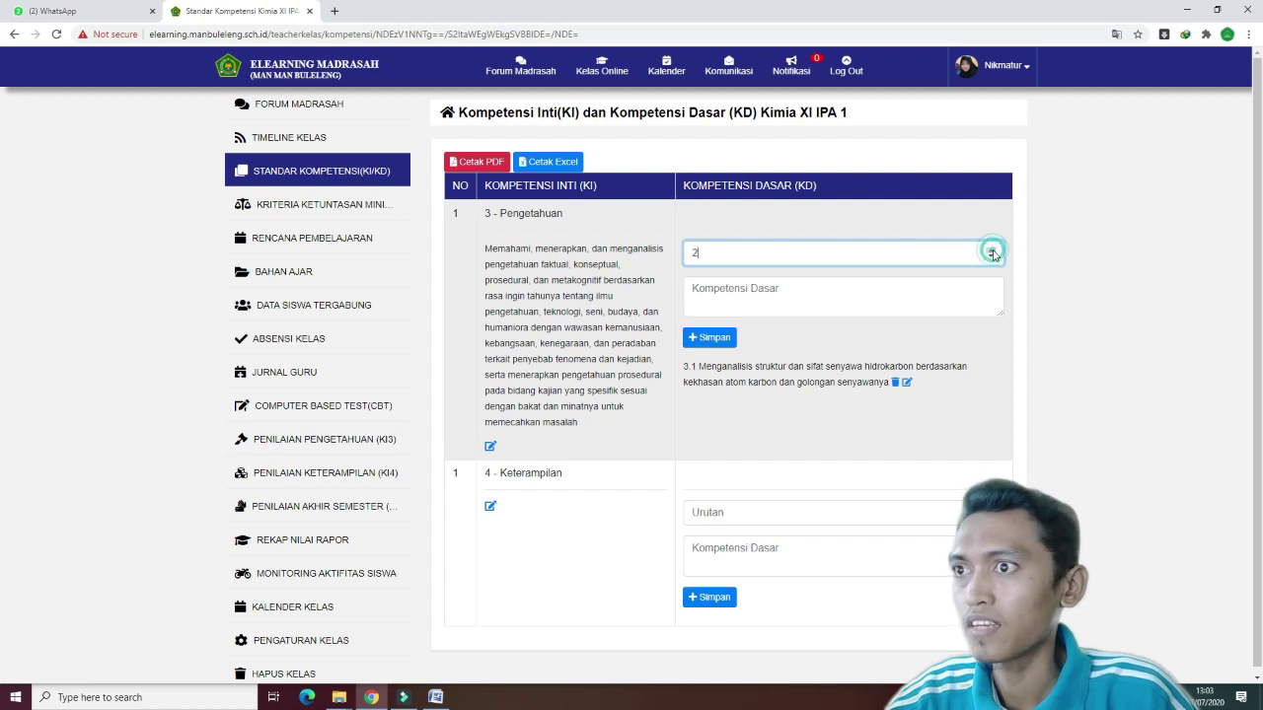
pyautogui.click(757, 288)
pyautogui.hotkey('ctrl', 'v')
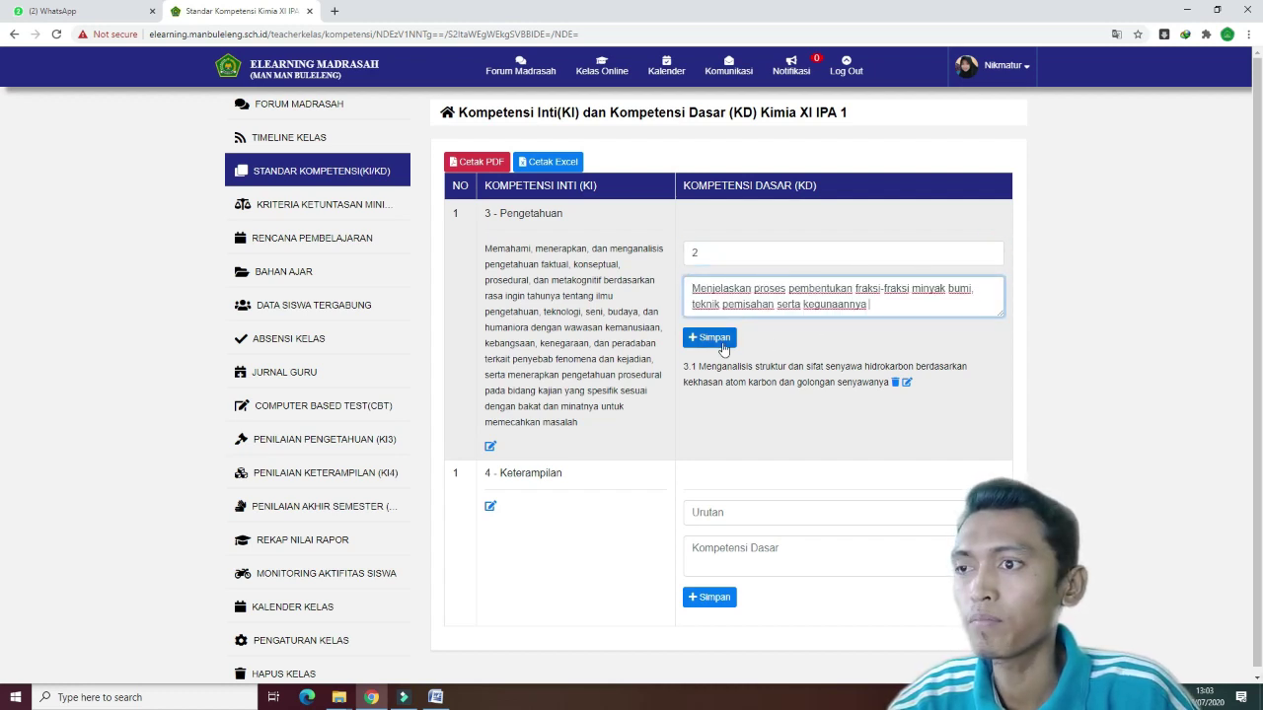
pyautogui.click(712, 339)
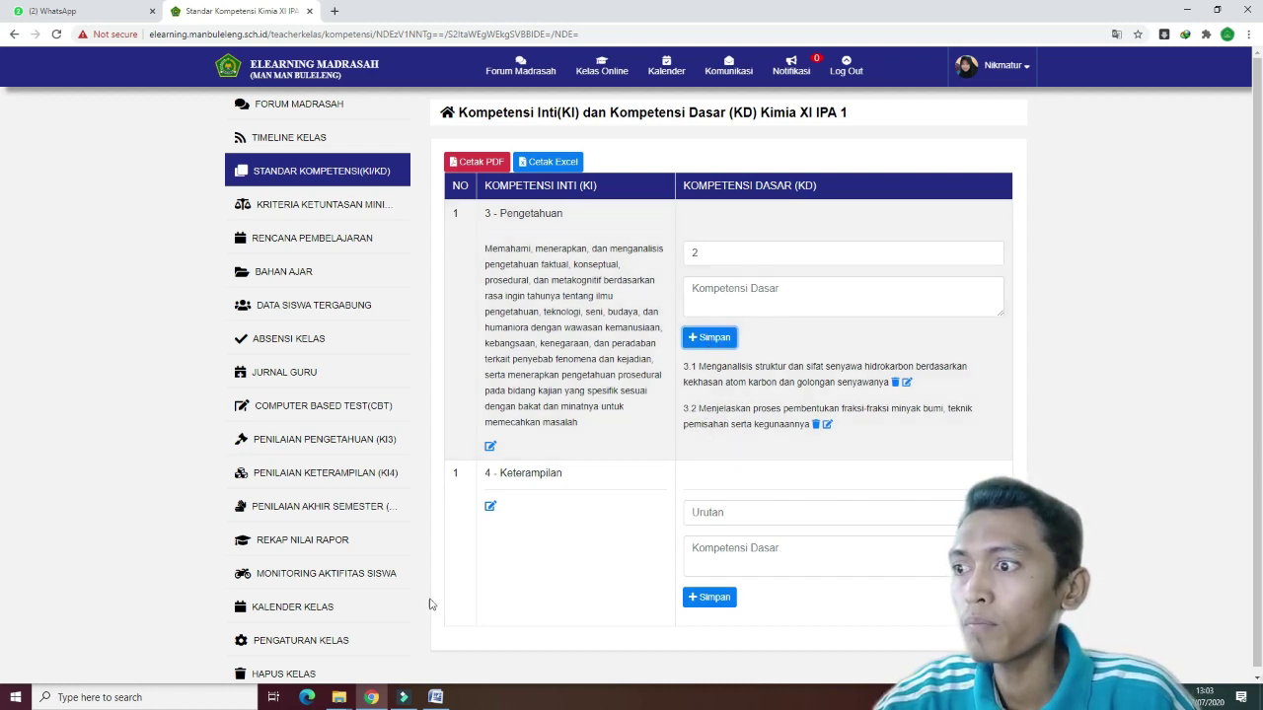
# Fill in the Keterampilan core competency on the E-Learning page with the KI4 text from the Word syllabus and save it.
pyautogui.moveTo(500, 475); pyautogui.dragTo(526, 474)
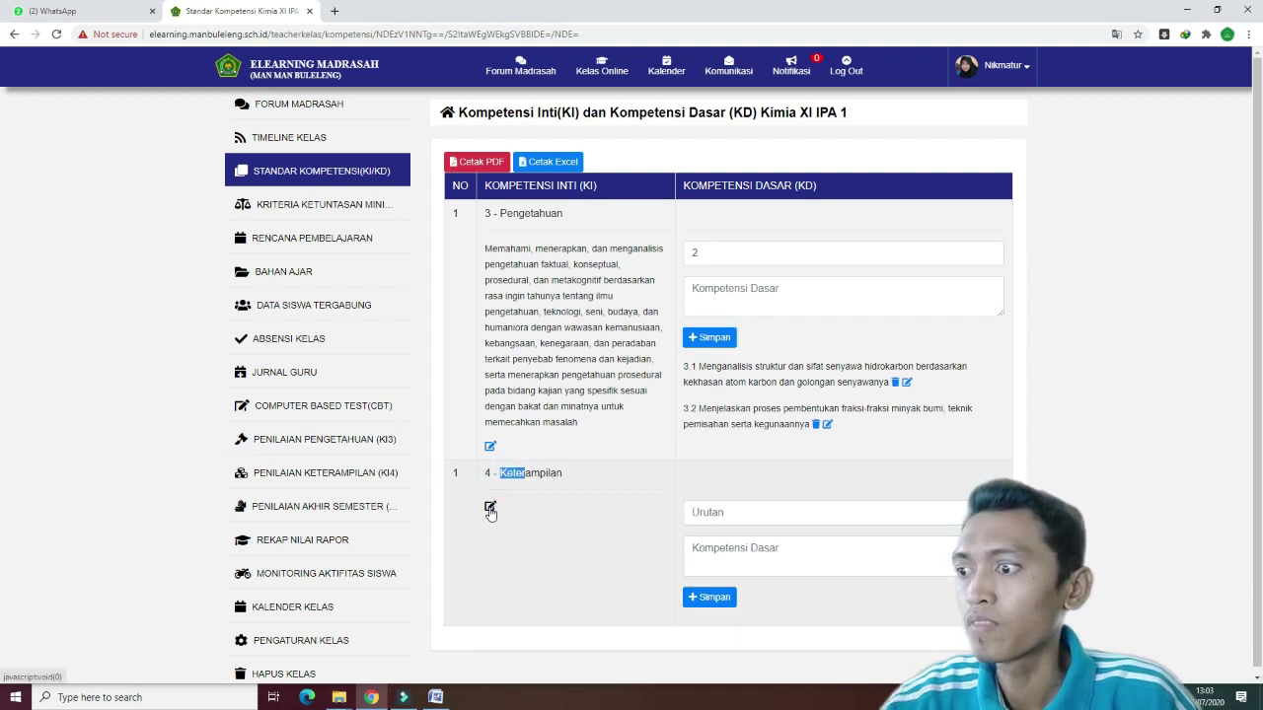
pyautogui.click(490, 506)
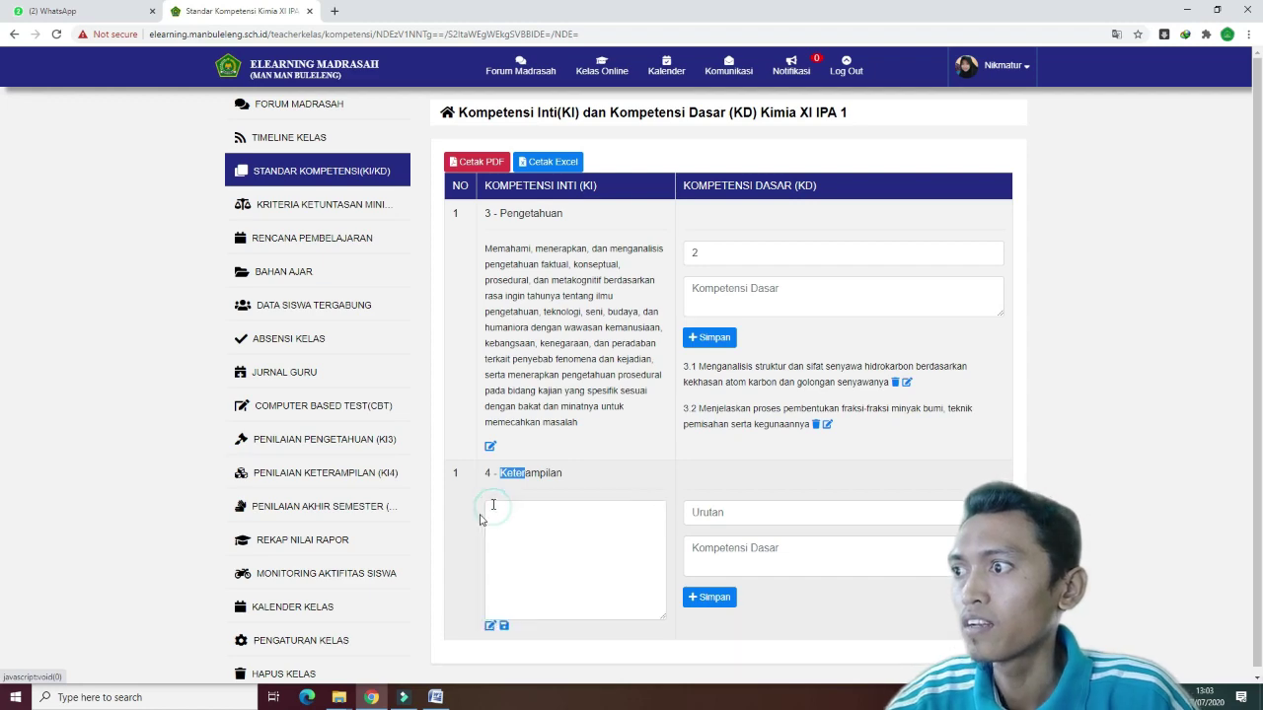
pyautogui.click(435, 697)
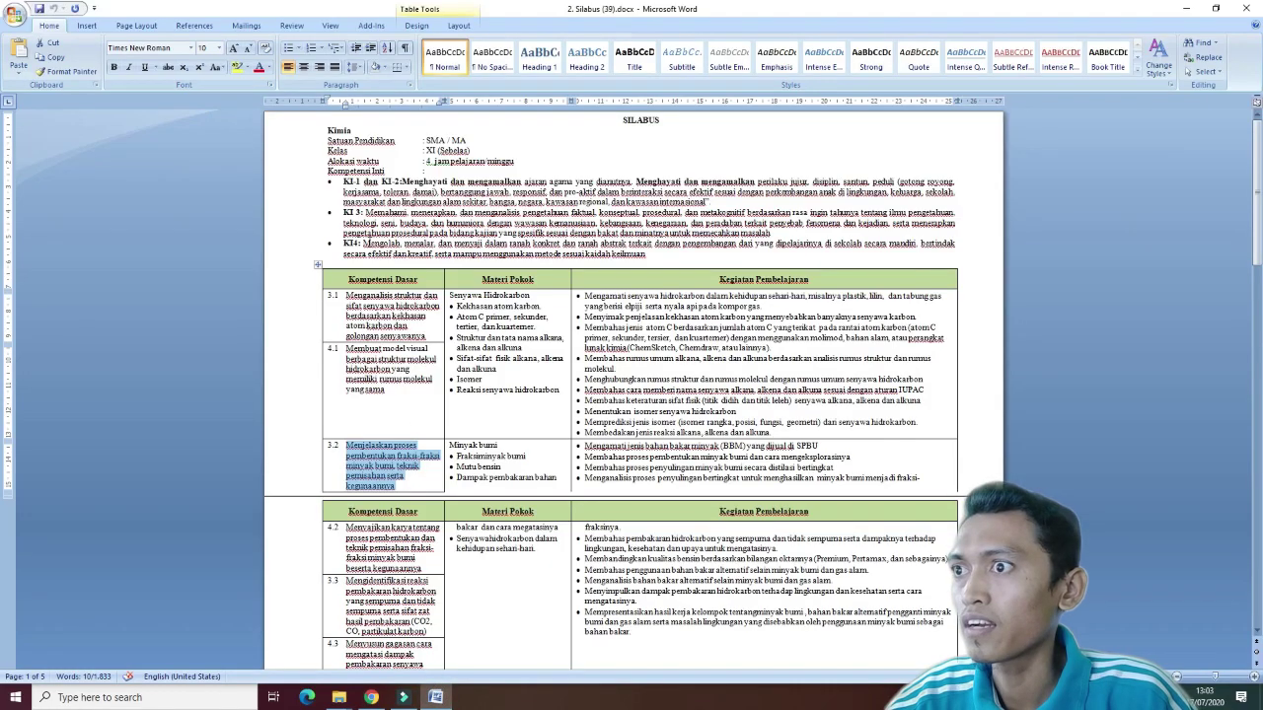
pyautogui.moveTo(364, 243); pyautogui.dragTo(638, 260)
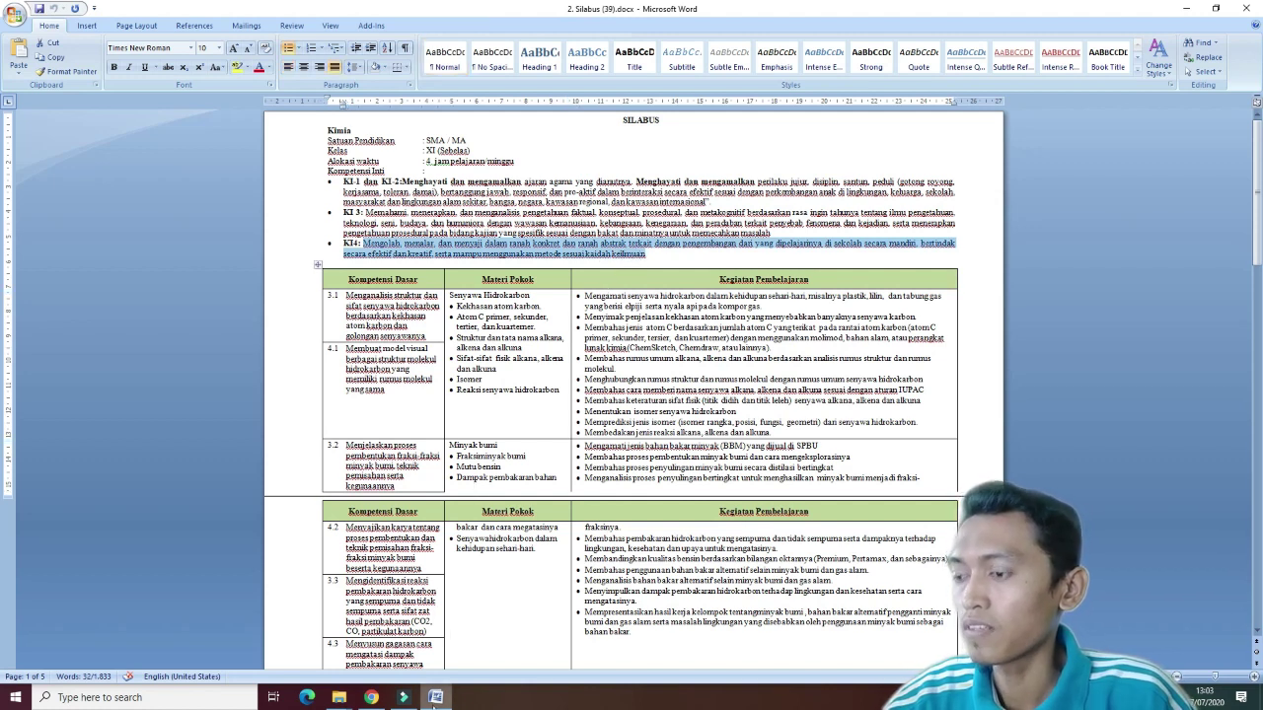
pyautogui.click(435, 698)
pyautogui.click(536, 510)
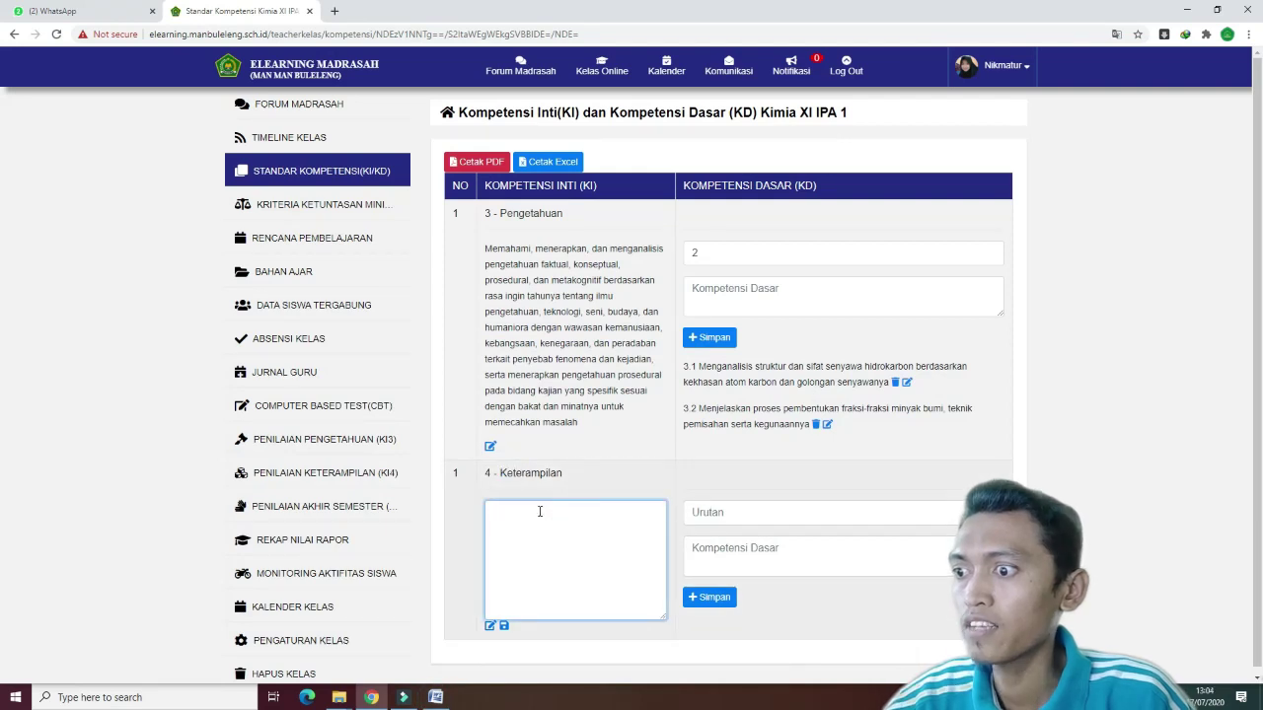
pyautogui.hotkey('ctrl', 'v')
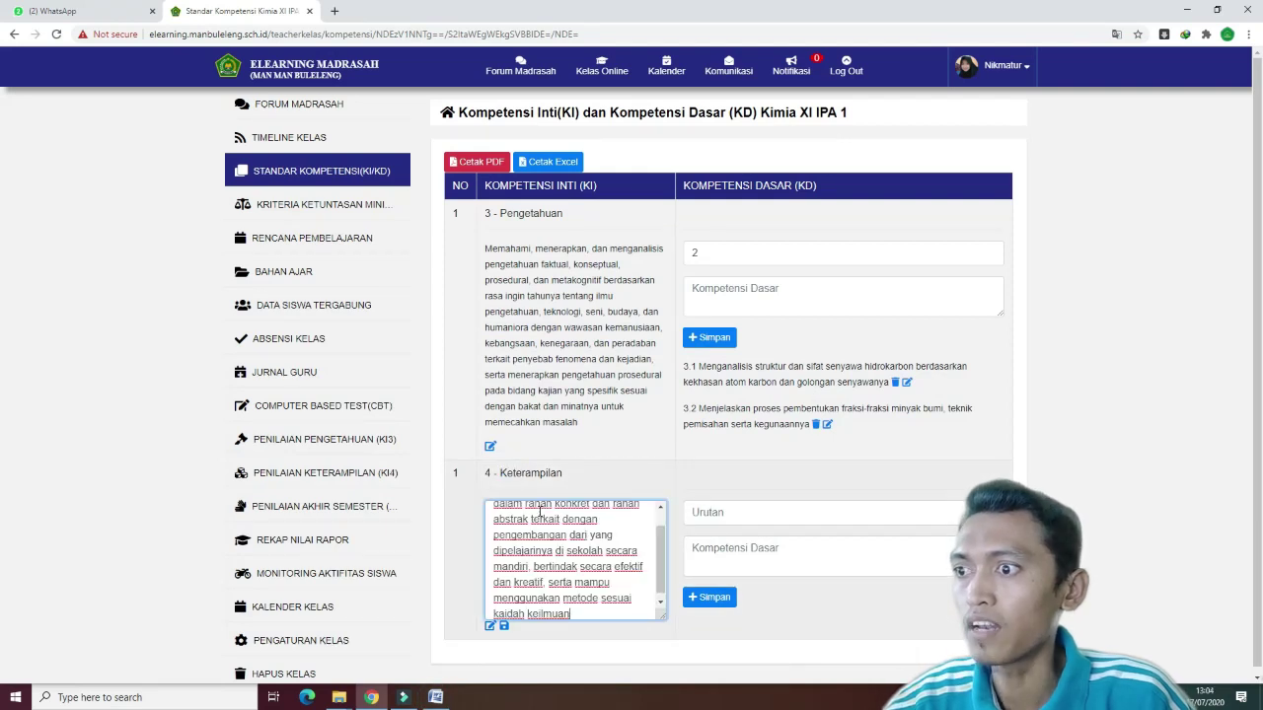
pyautogui.click(504, 627)
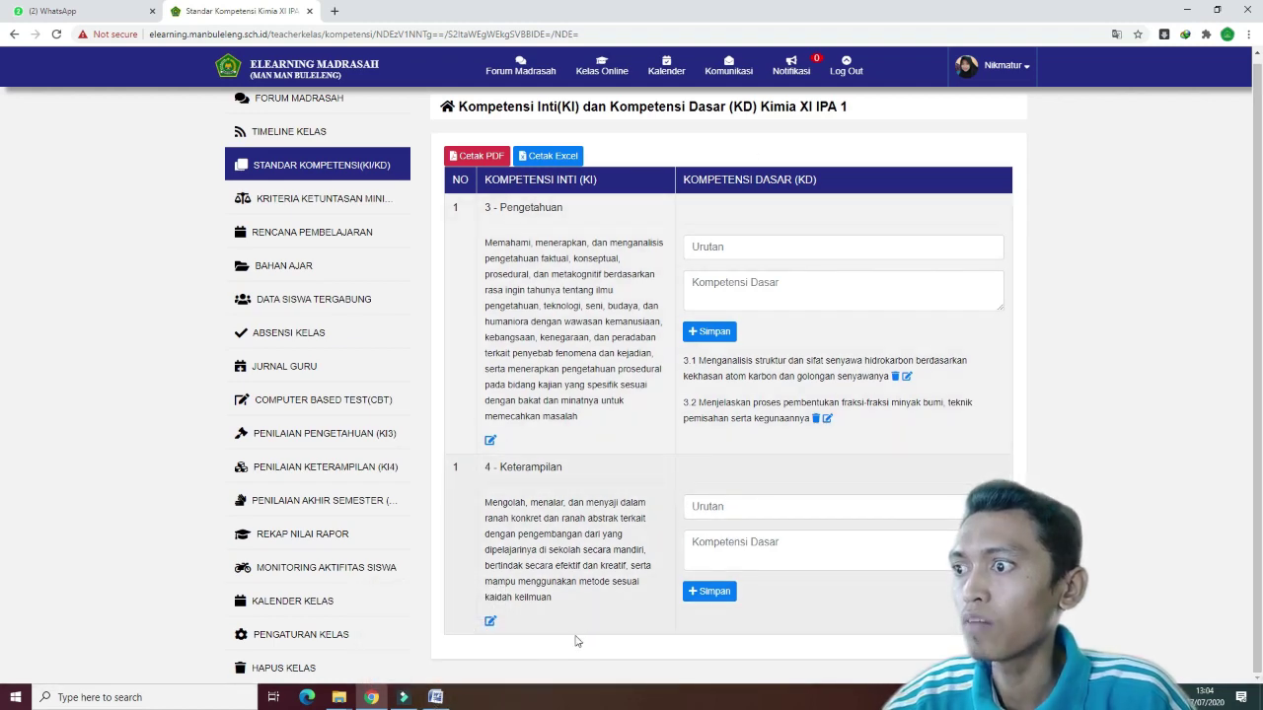
# Copy the 4.1 competency text from the Word syllabus and save it on the E-Learning page as Keterampilan basic competency with Urutan 1.
pyautogui.click(435, 698)
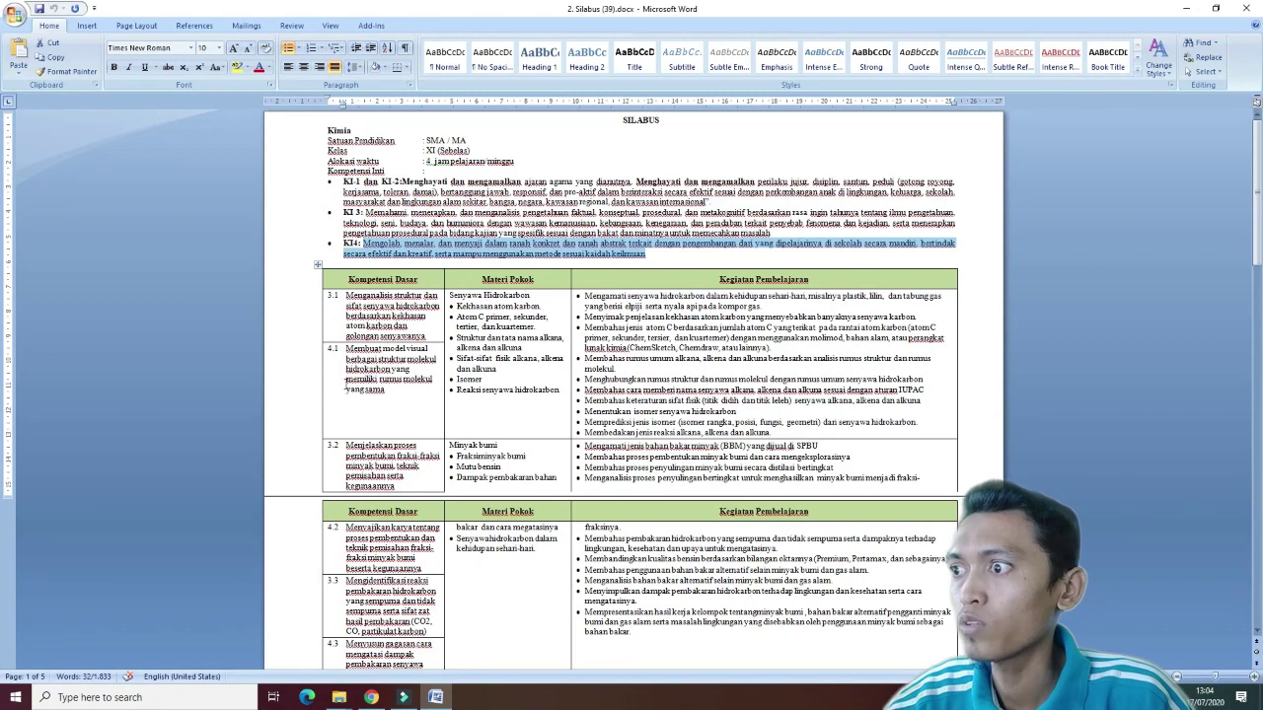
pyautogui.moveTo(346, 349); pyautogui.dragTo(391, 390)
pyautogui.hotkey('ctrl', 'c')
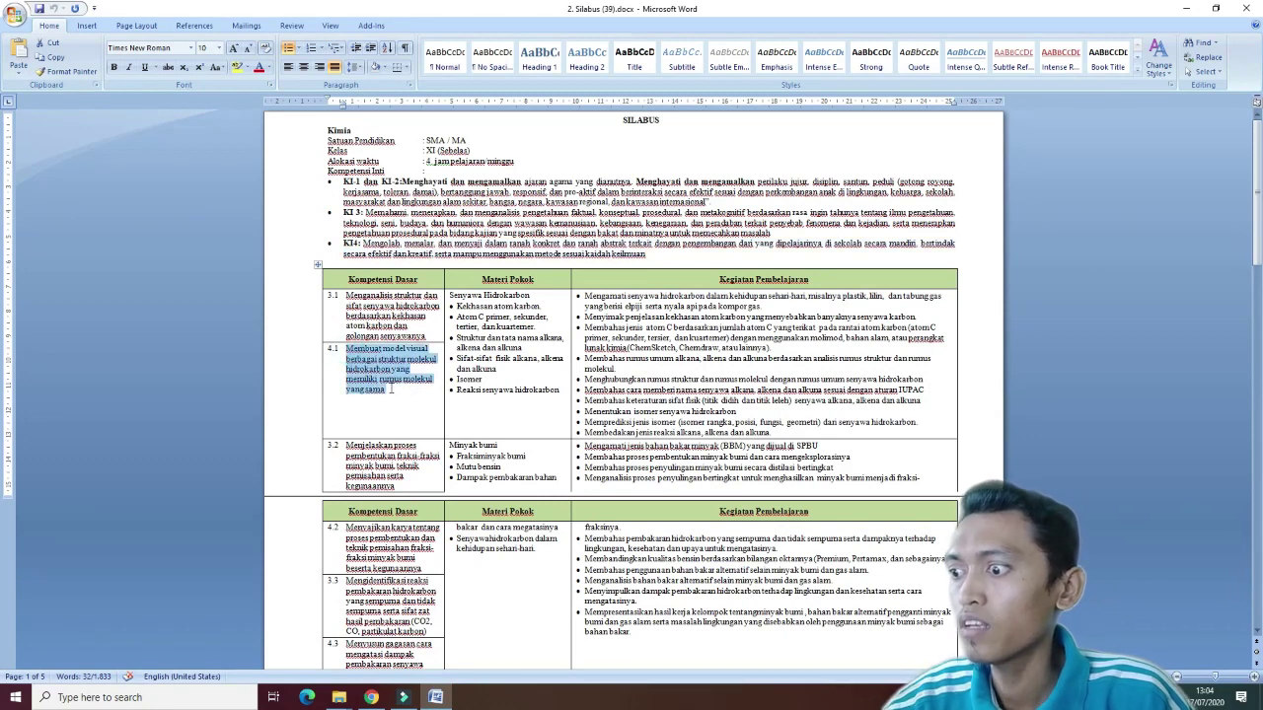
pyautogui.click(371, 697)
pyautogui.click(721, 541)
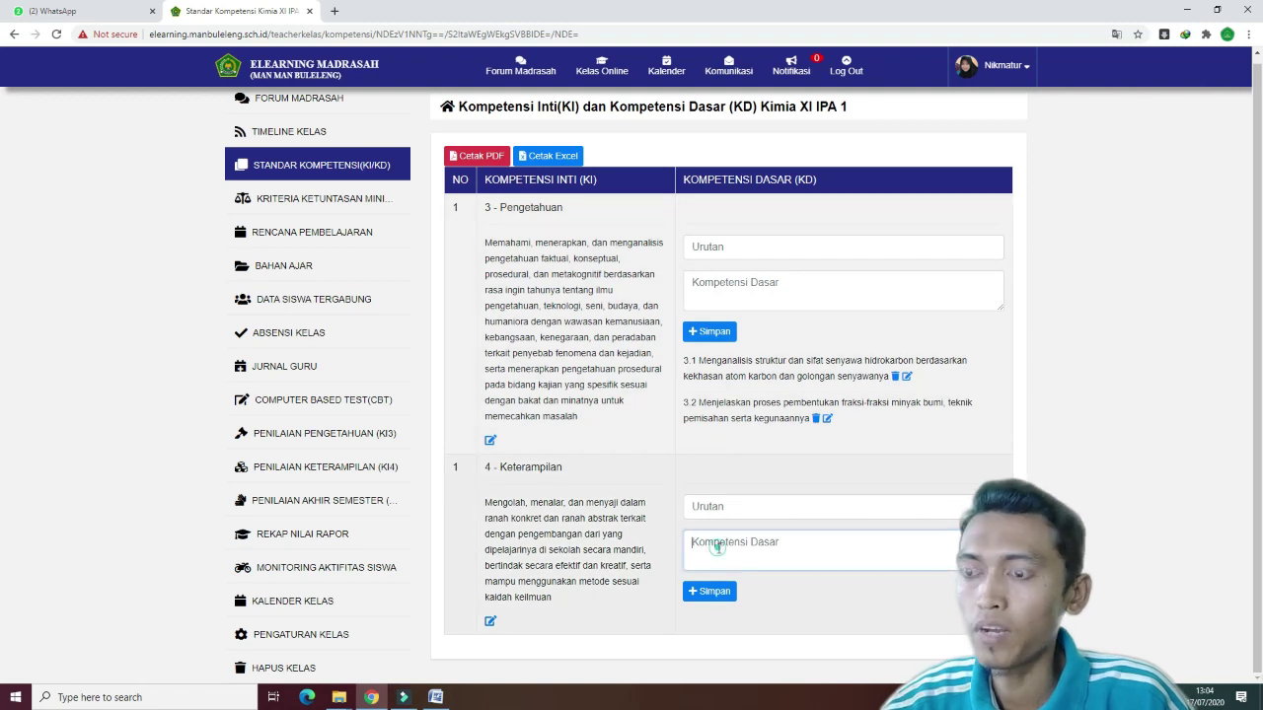
pyautogui.hotkey('ctrl', 'v')
pyautogui.click(735, 505)
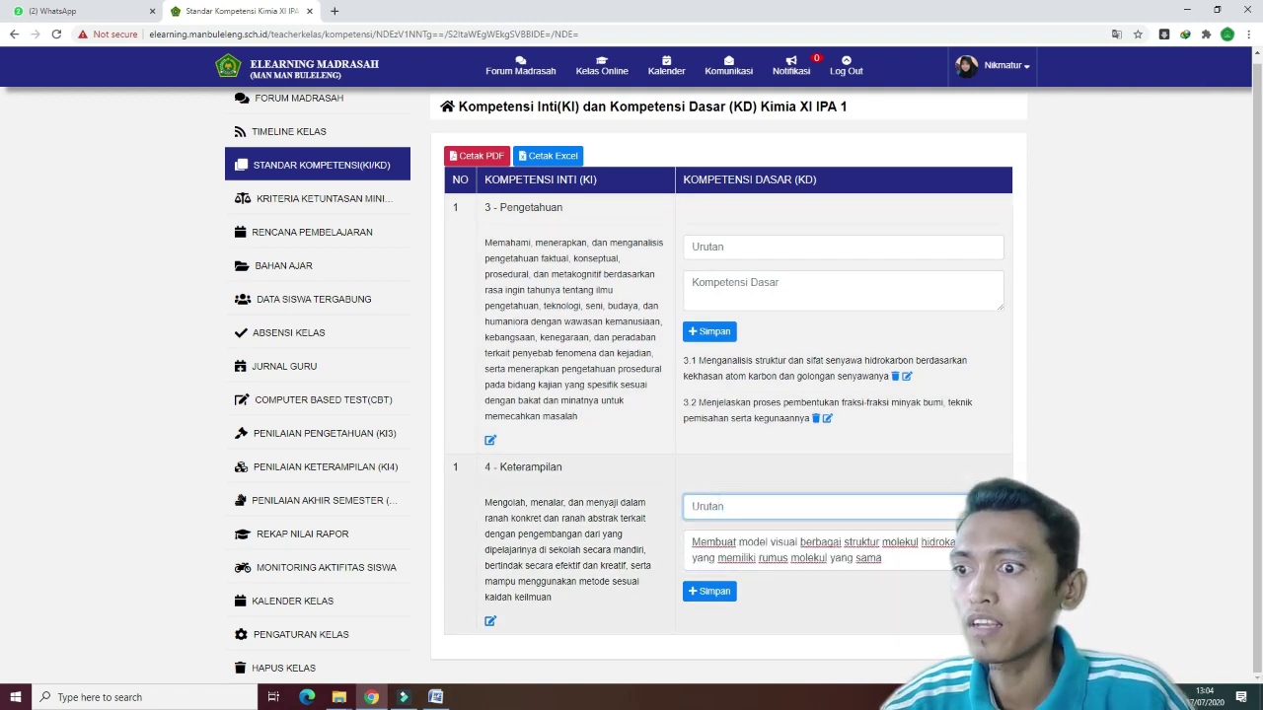
pyautogui.write('1')
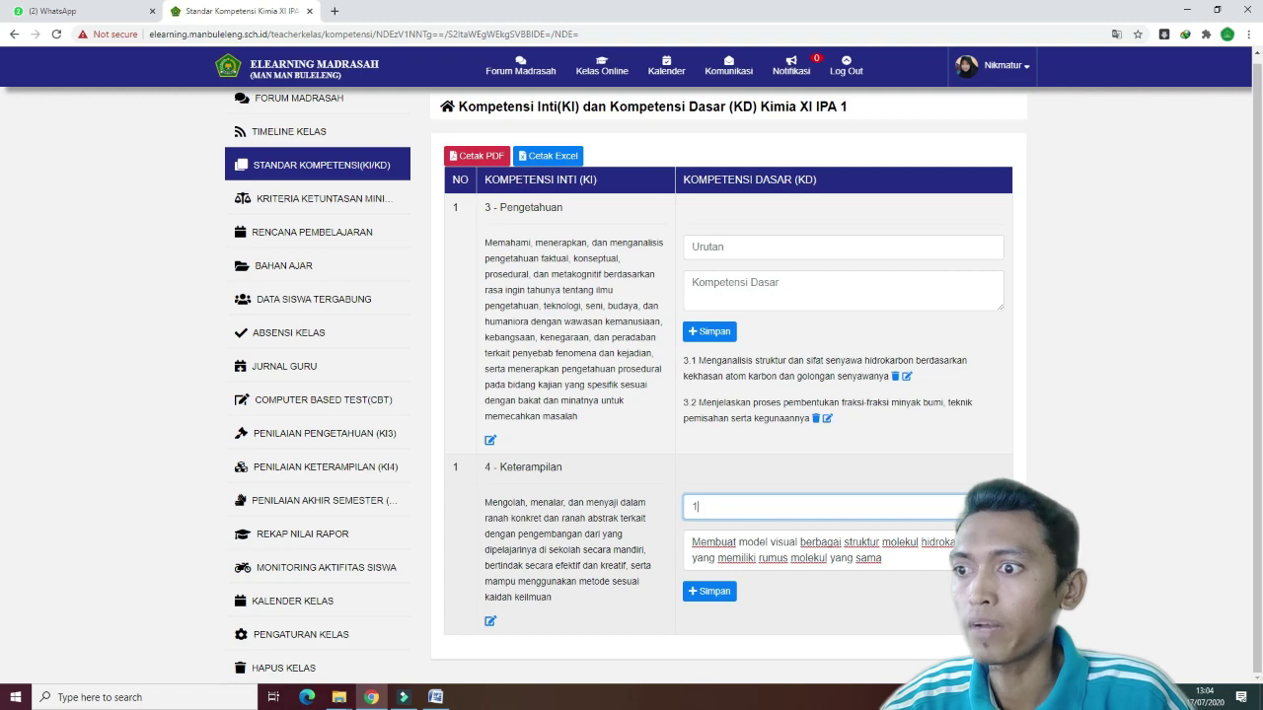
pyautogui.click(714, 597)
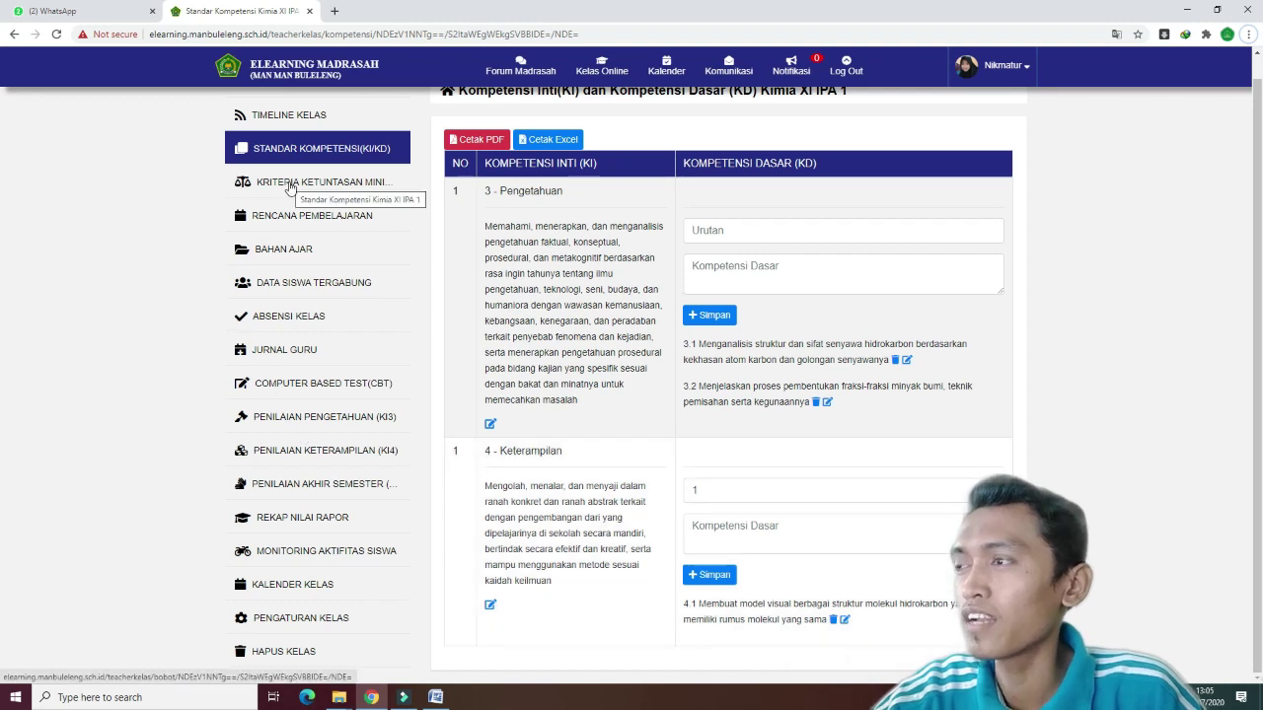
# Open the class's Kriteria Ketuntasan Minimal page and examine its calculation rules, KD rows and three weighting aspects.
pyautogui.click(291, 183)
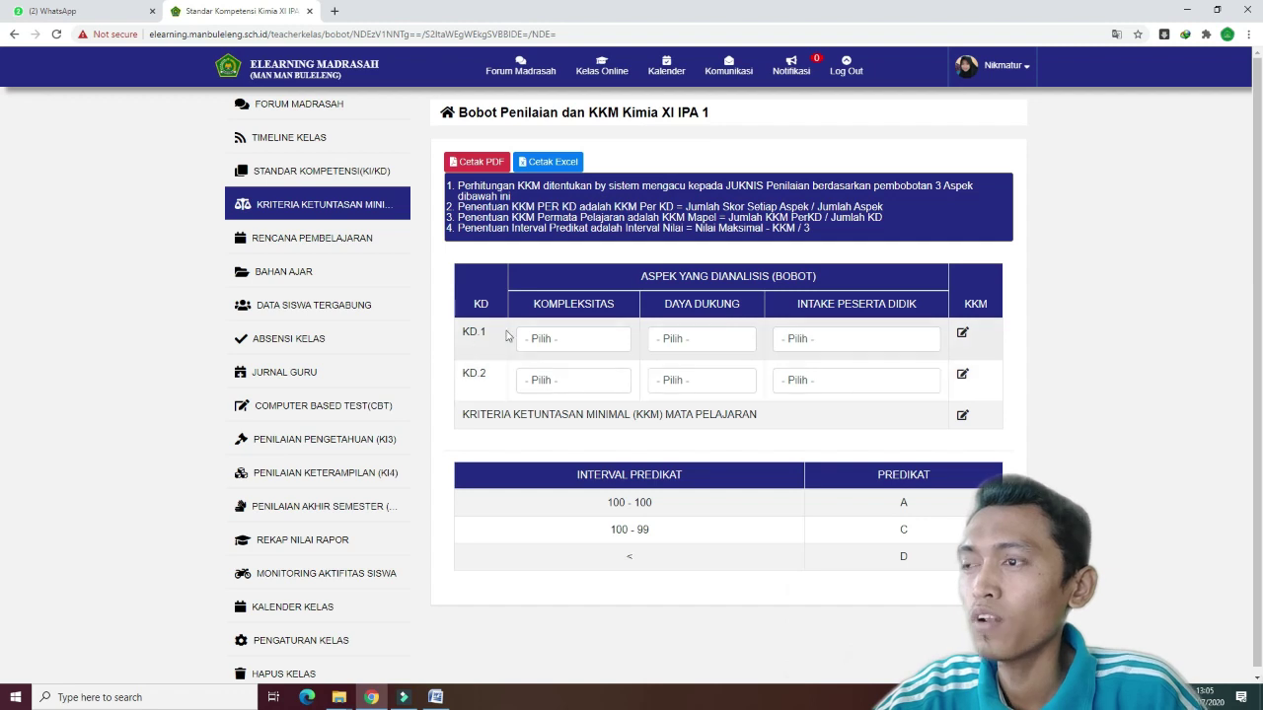
pyautogui.moveTo(460, 333); pyautogui.dragTo(487, 336)
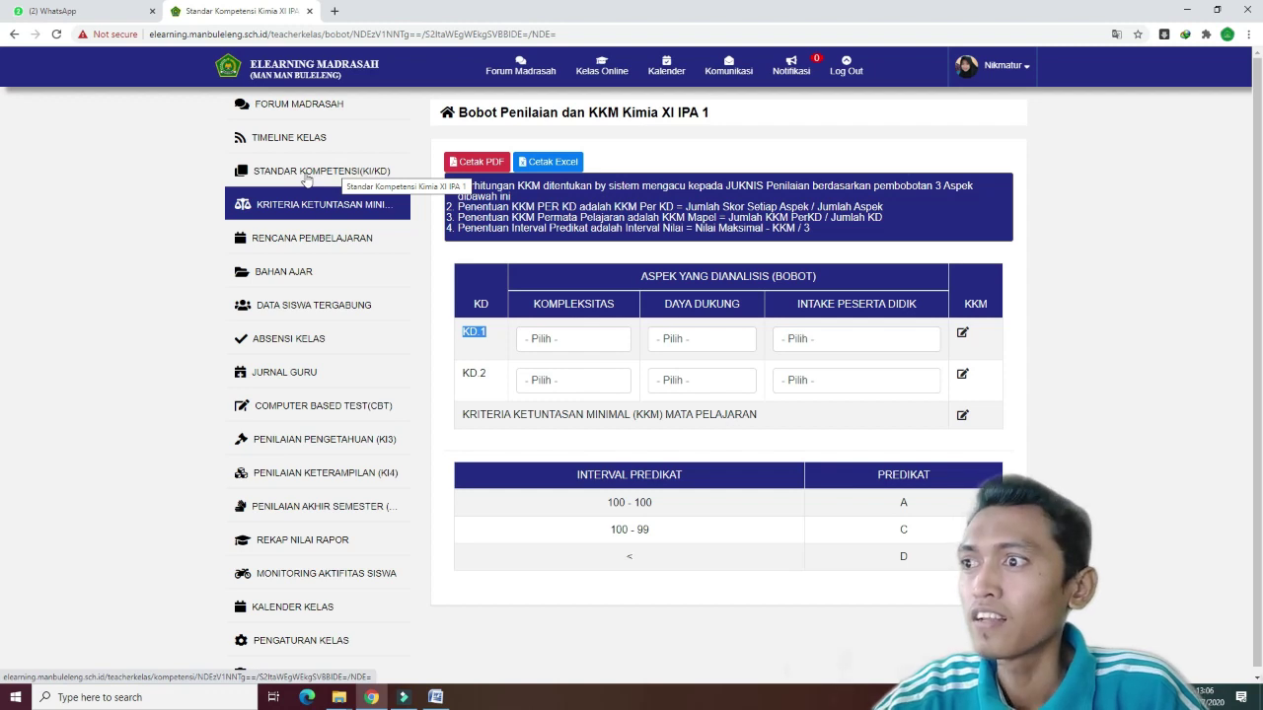
pyautogui.click(470, 339)
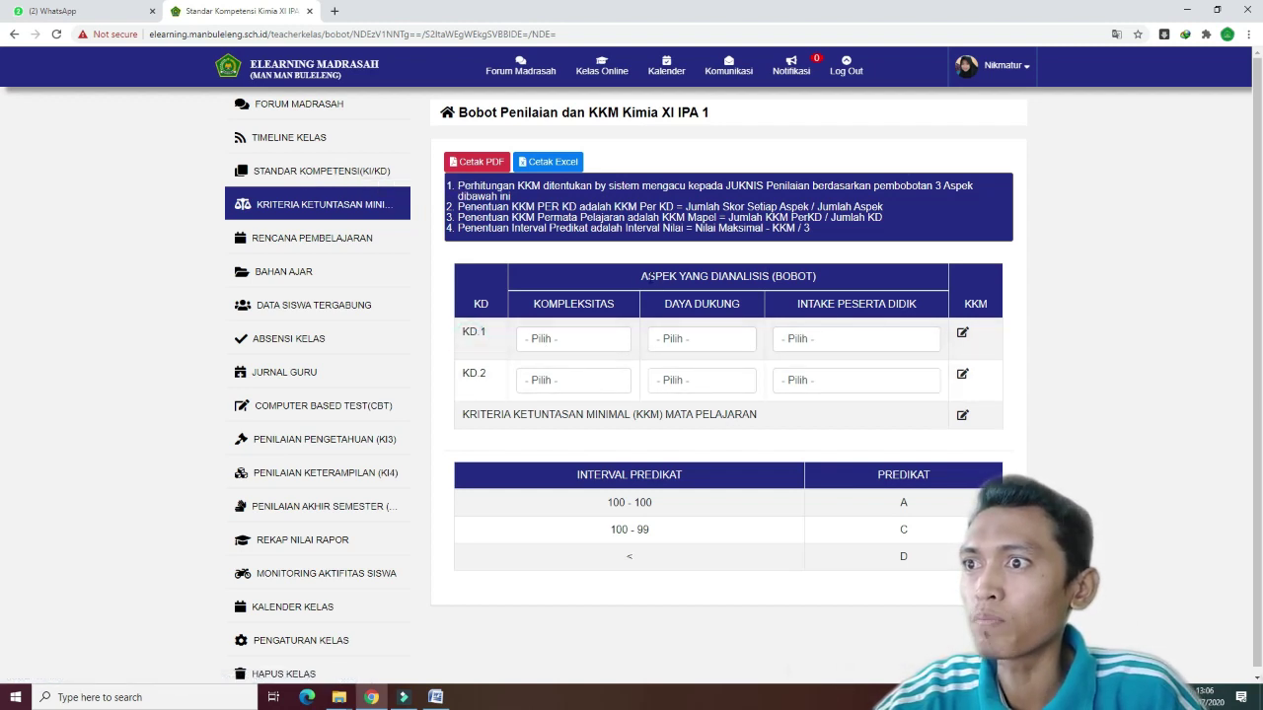
pyautogui.doubleClick(657, 277)
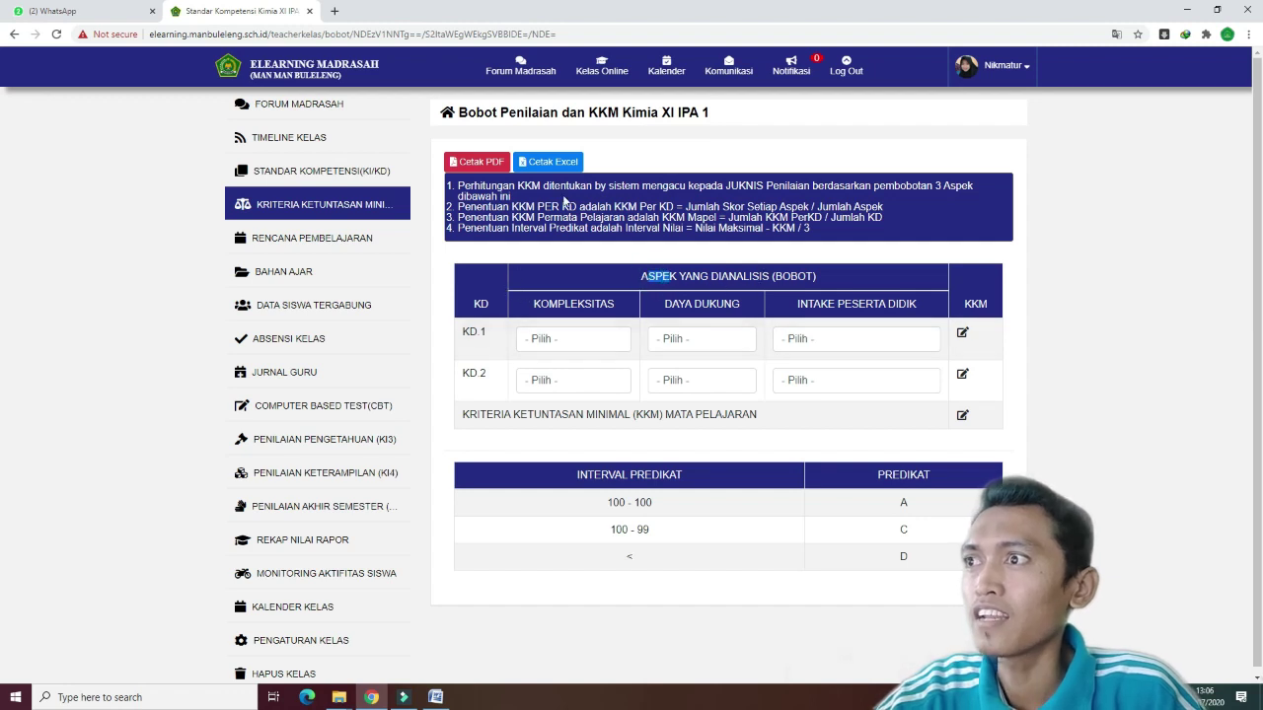
pyautogui.doubleClick(487, 186)
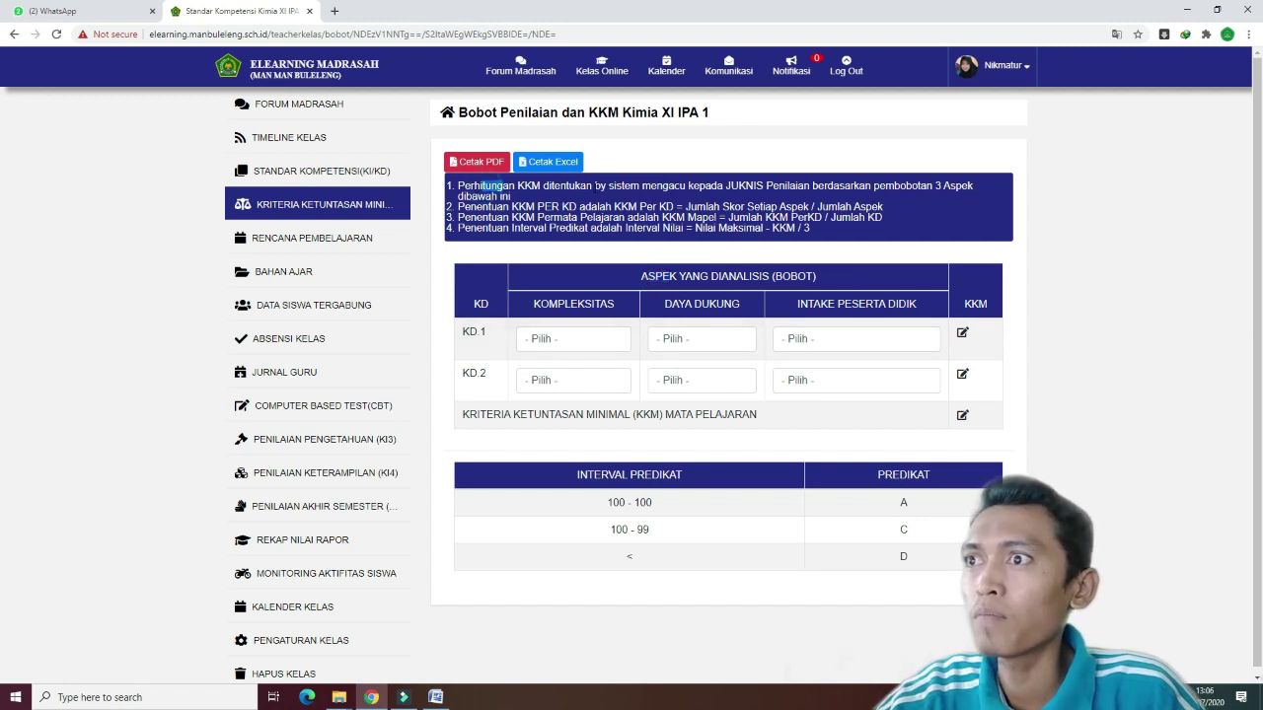
pyautogui.moveTo(597, 186); pyautogui.dragTo(631, 187)
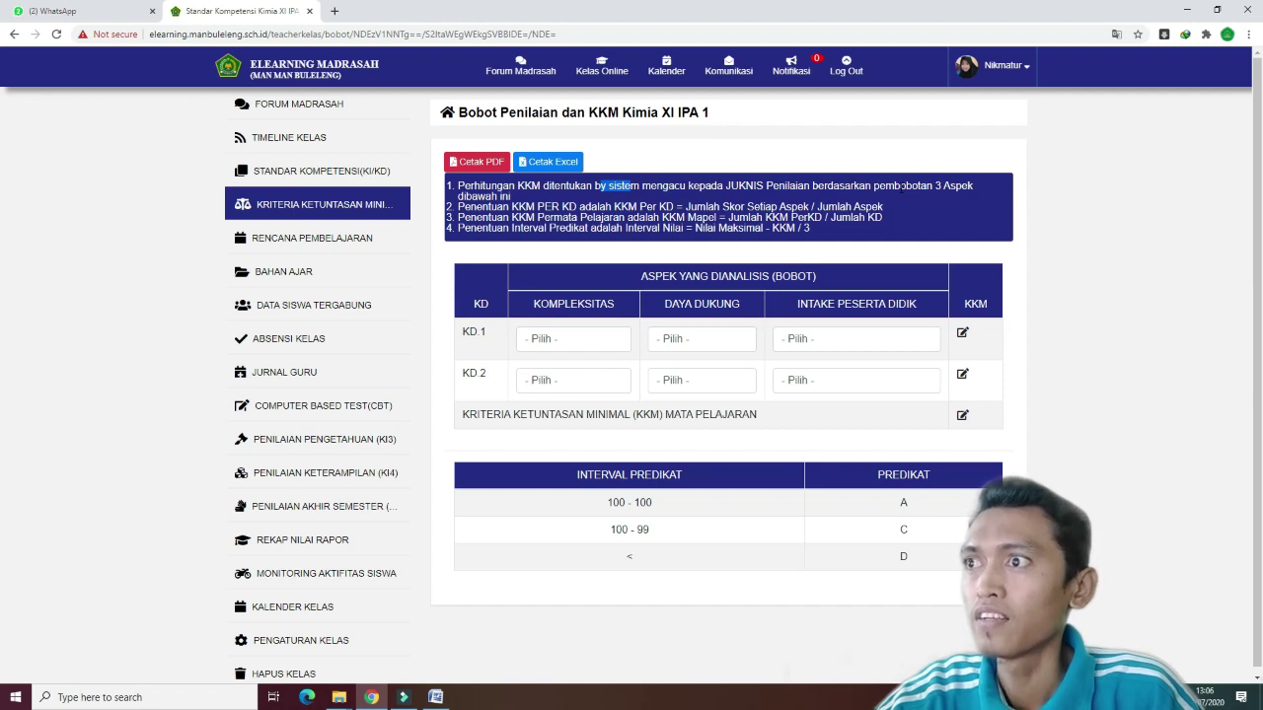
pyautogui.moveTo(533, 304); pyautogui.dragTo(566, 304)
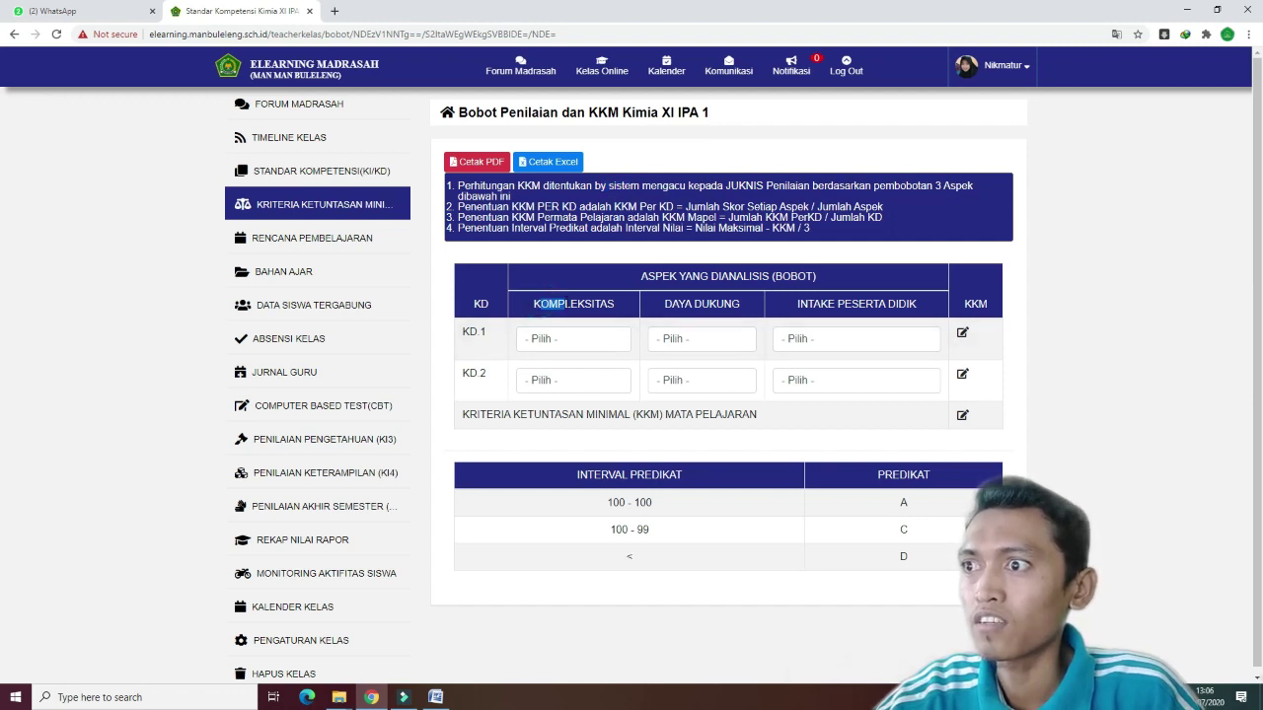
pyautogui.moveTo(666, 304); pyautogui.dragTo(917, 313)
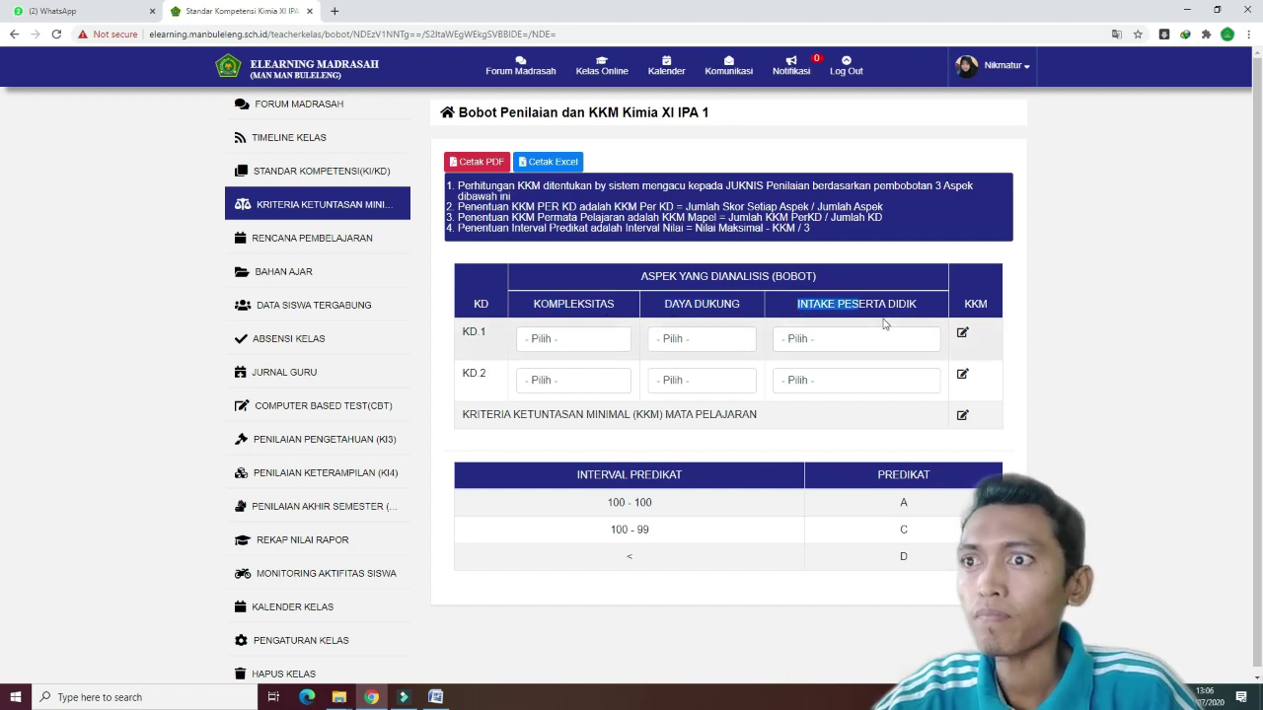
# Set the KD.1 weights to Kompleksitas 2 = Sedang, Daya Dukung 2 = Sedang and Intake Peserta Didik 3 = Tinggi.
pyautogui.click(578, 341)
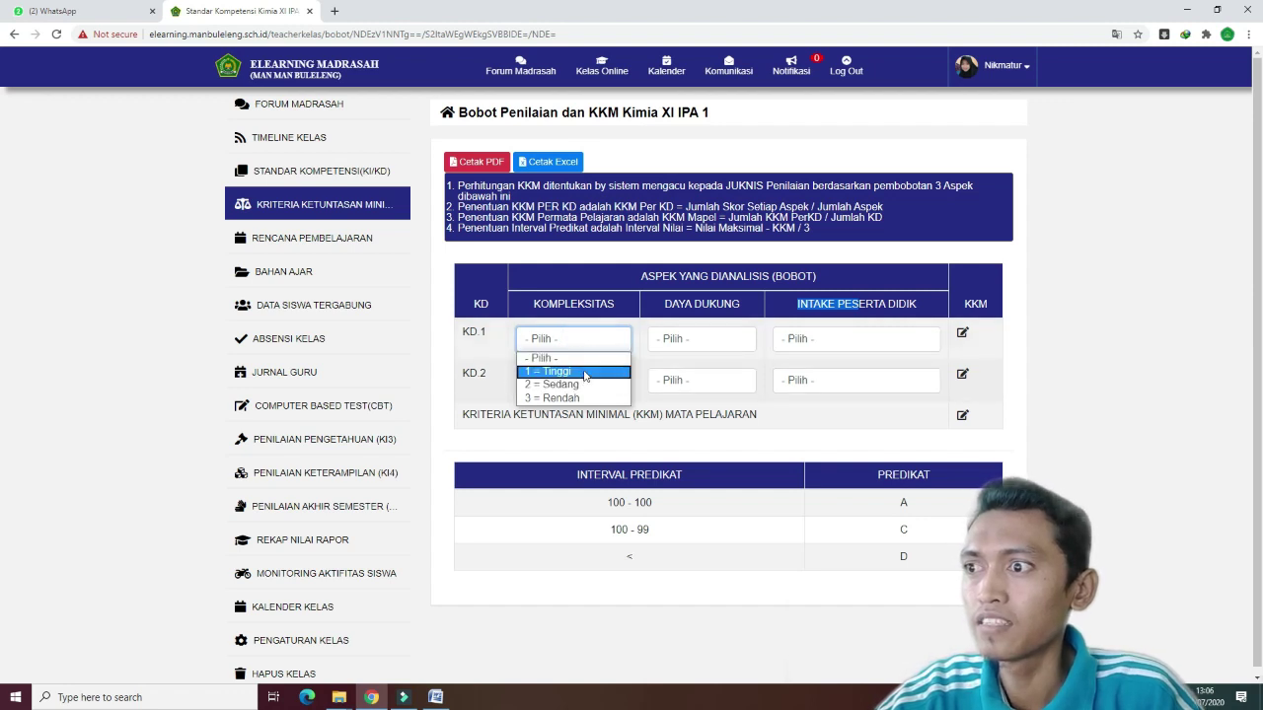
pyautogui.click(701, 338)
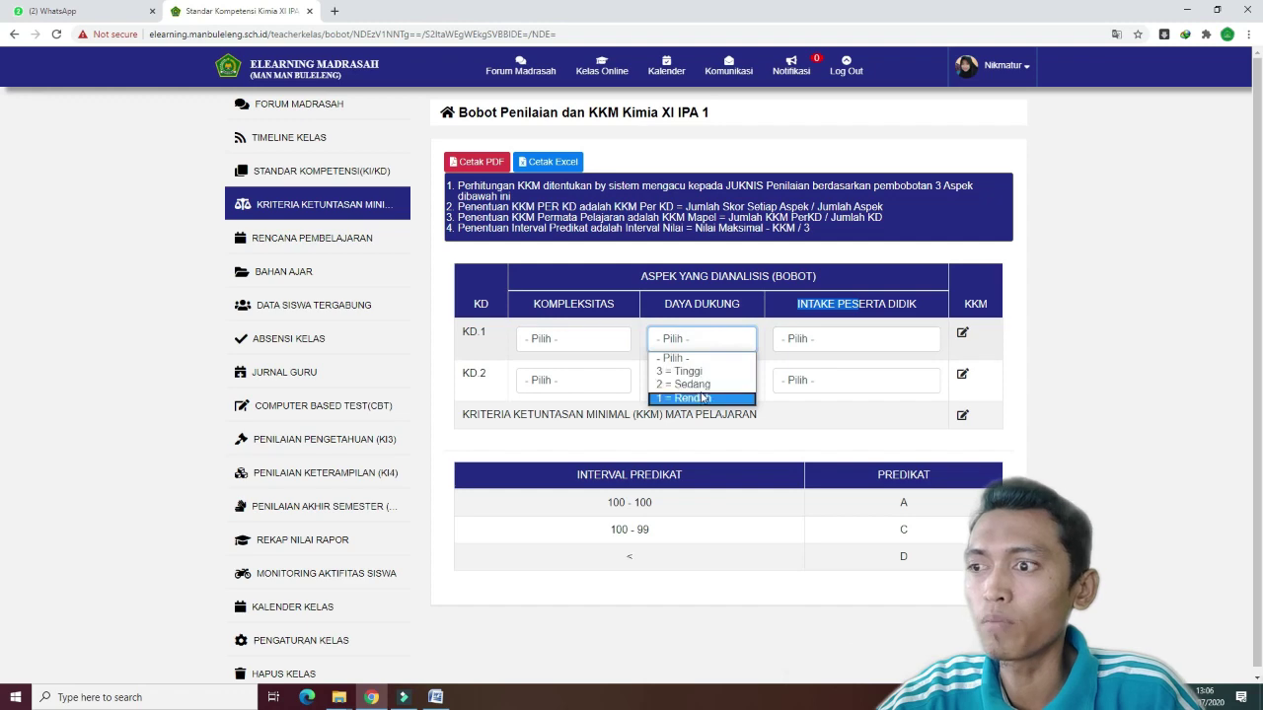
pyautogui.click(587, 339)
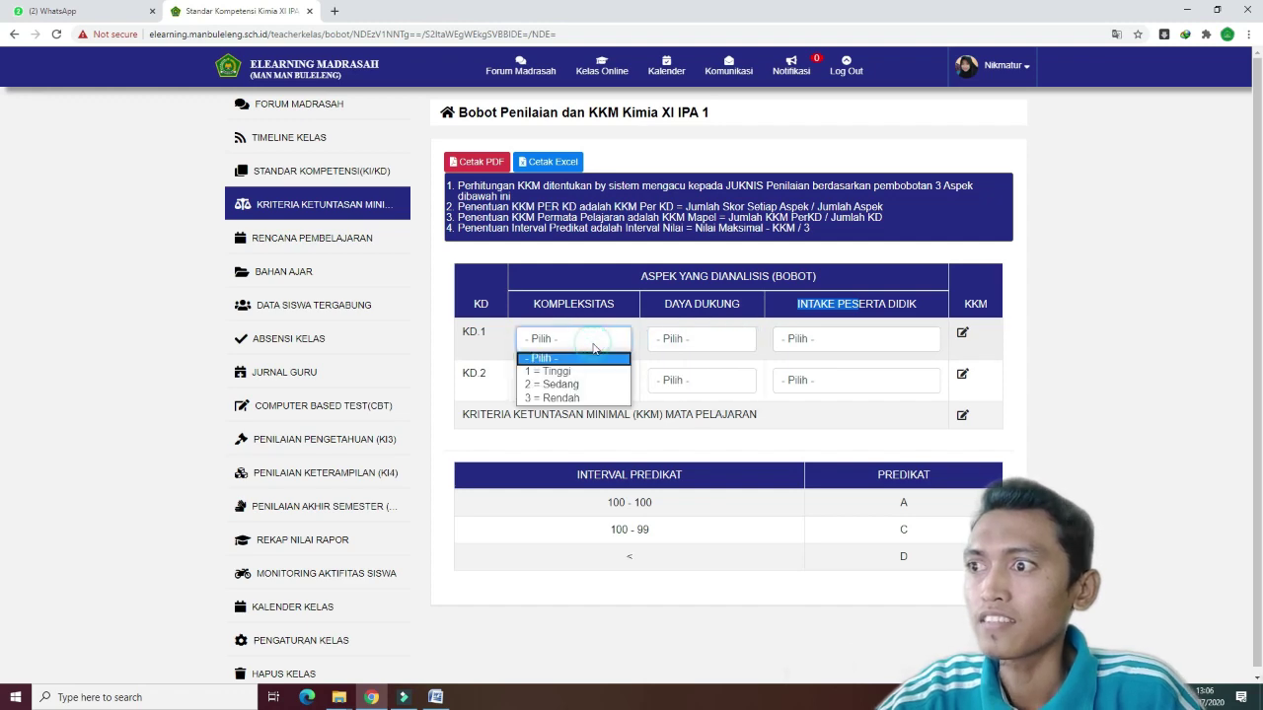
pyautogui.click(577, 384)
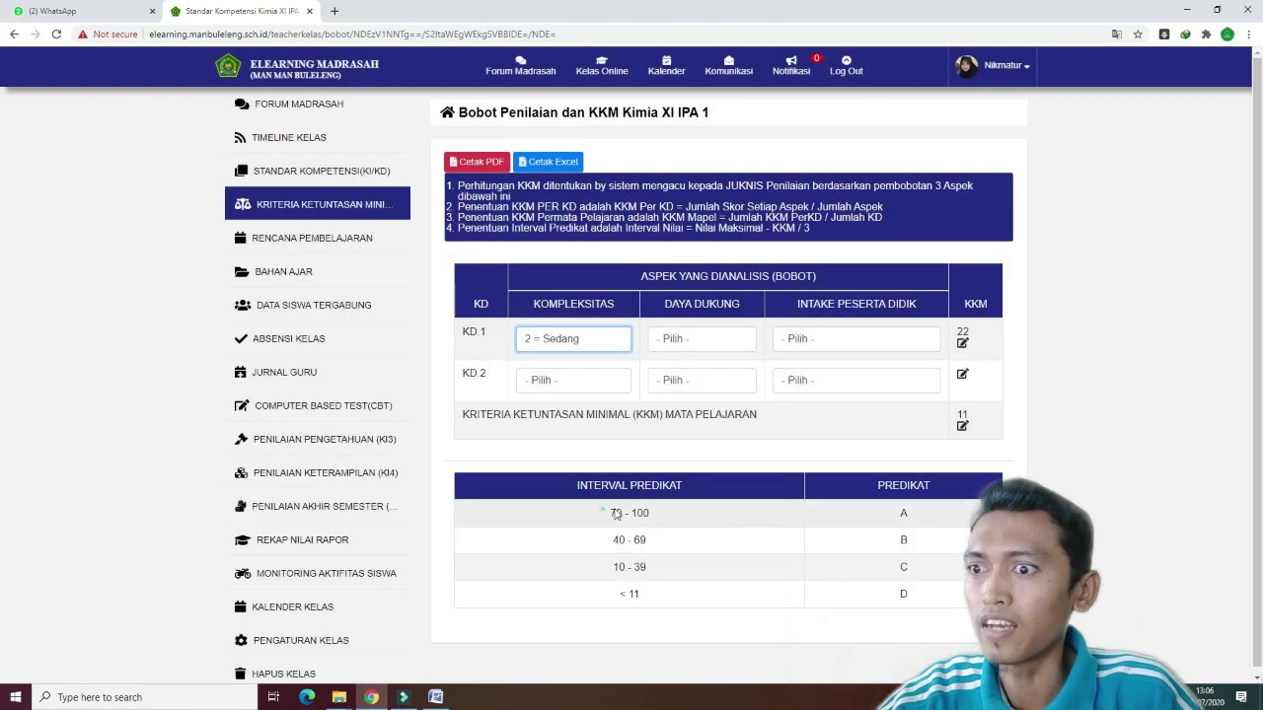
pyautogui.moveTo(614, 514); pyautogui.dragTo(784, 599)
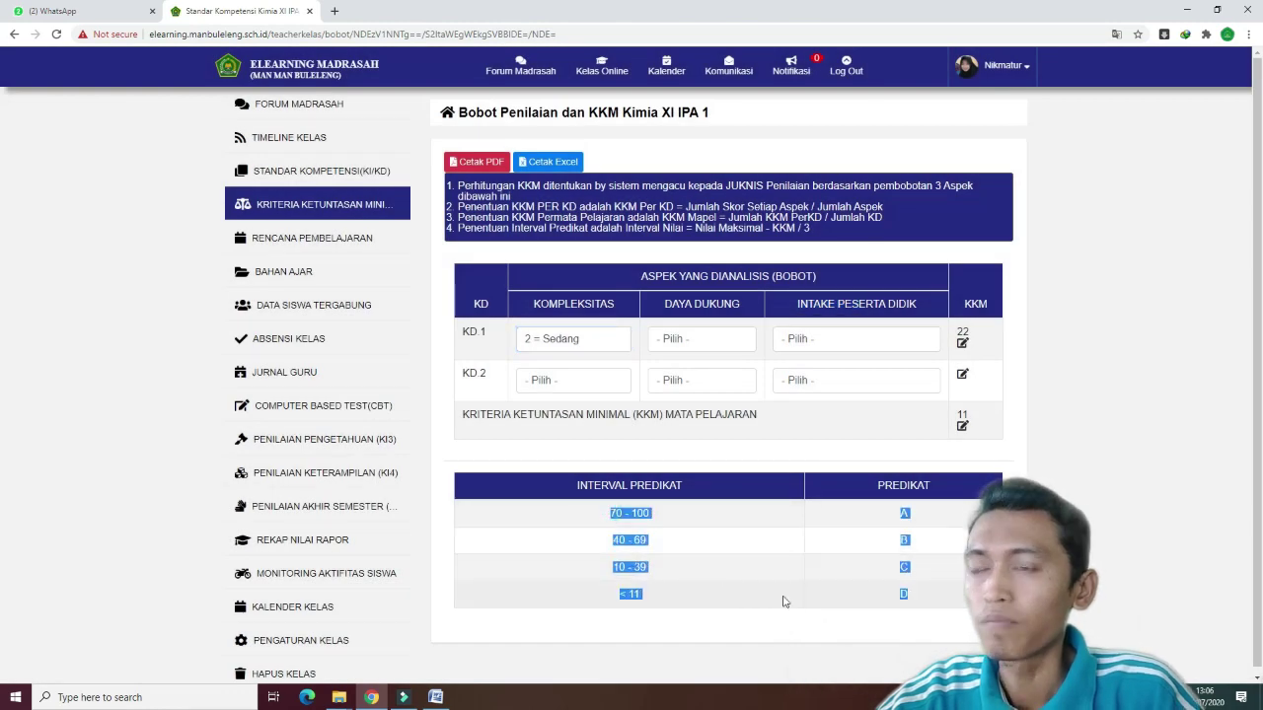
pyautogui.click(698, 340)
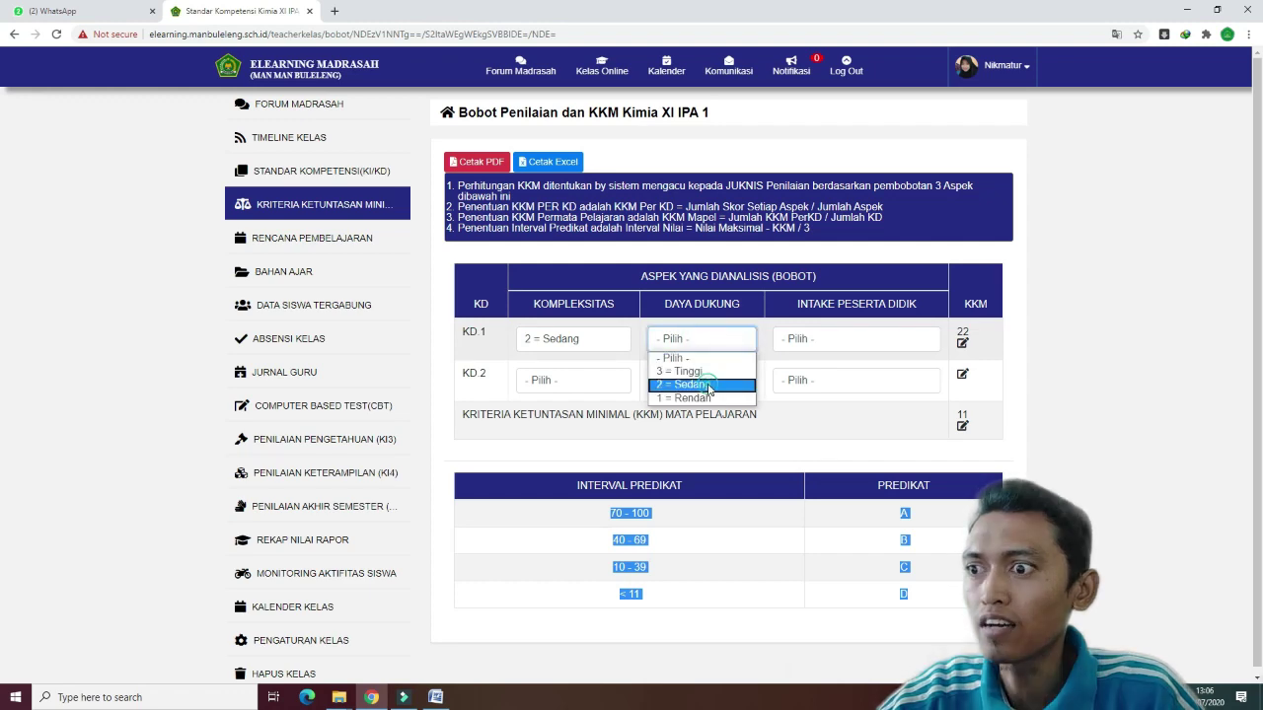
pyautogui.click(709, 384)
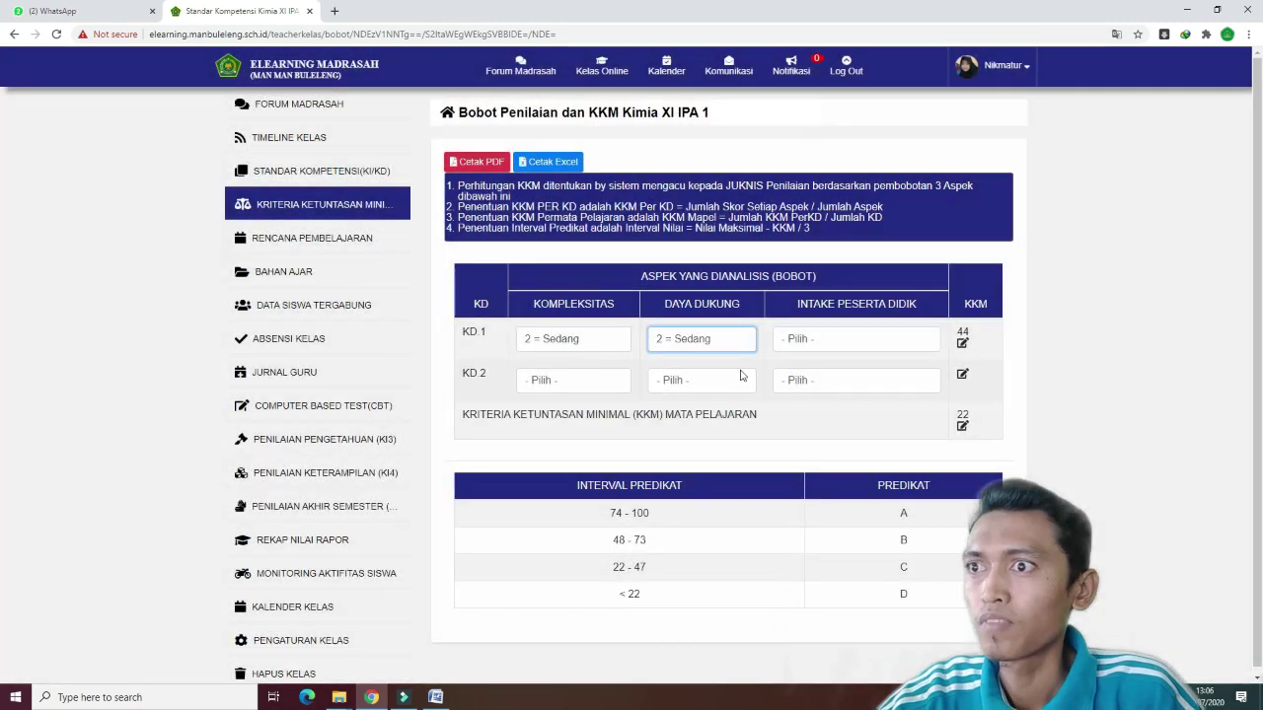
pyautogui.click(836, 341)
pyautogui.click(825, 372)
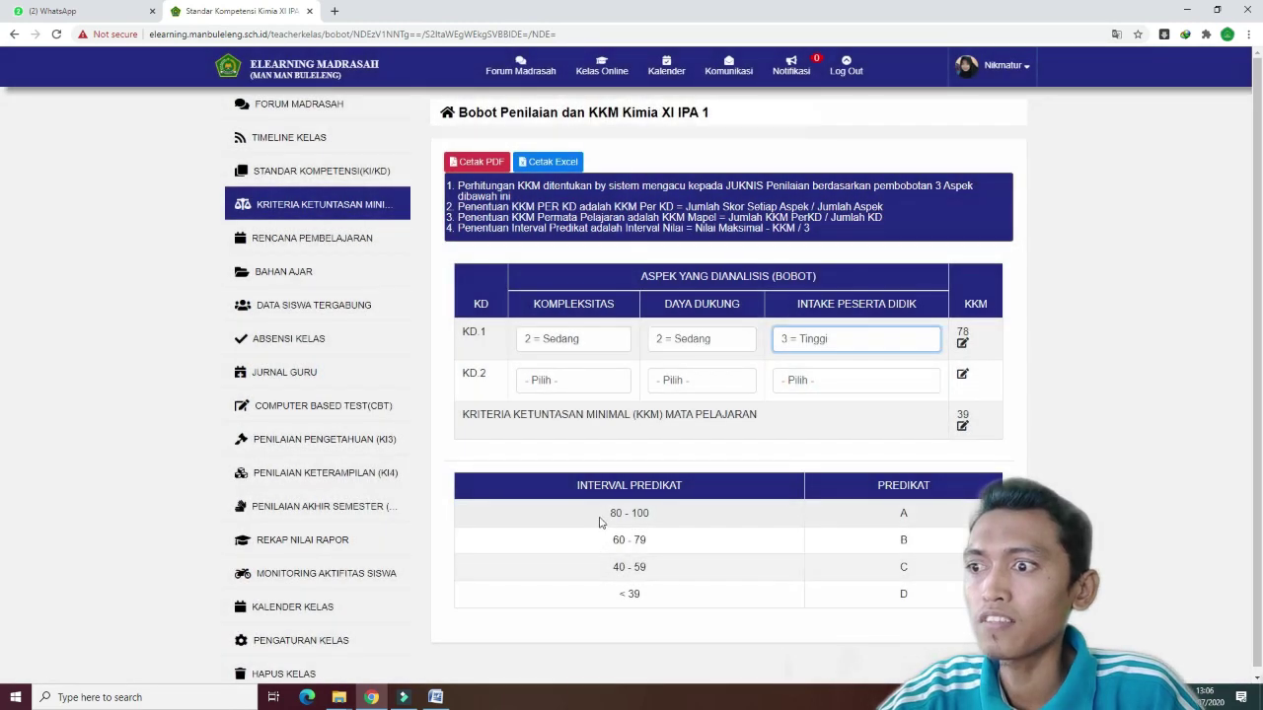
pyautogui.moveTo(600, 511); pyautogui.dragTo(909, 570)
pyautogui.click(910, 570)
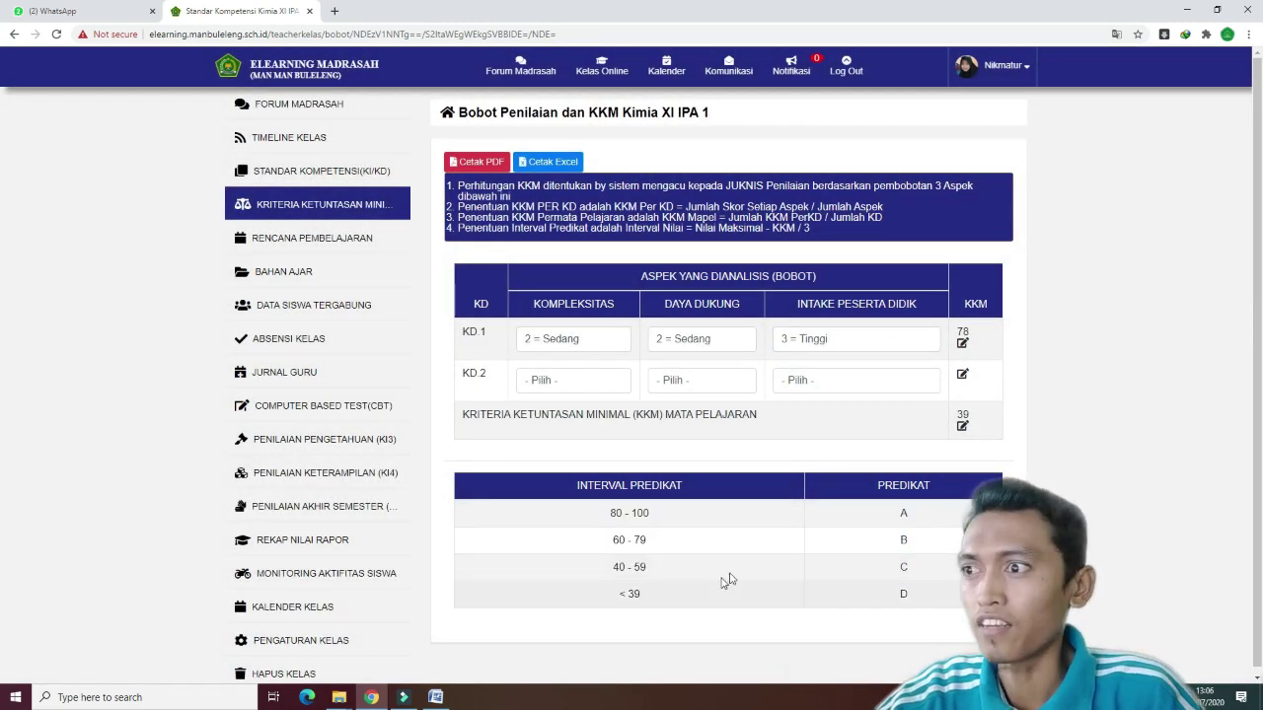
# Set the KD.2 weights to Kompleksitas 1 = Tinggi, Daya Dukung 3 = Tinggi and Intake Peserta Didik 3 = Tinggi, and review the grade intervals.
pyautogui.click(566, 384)
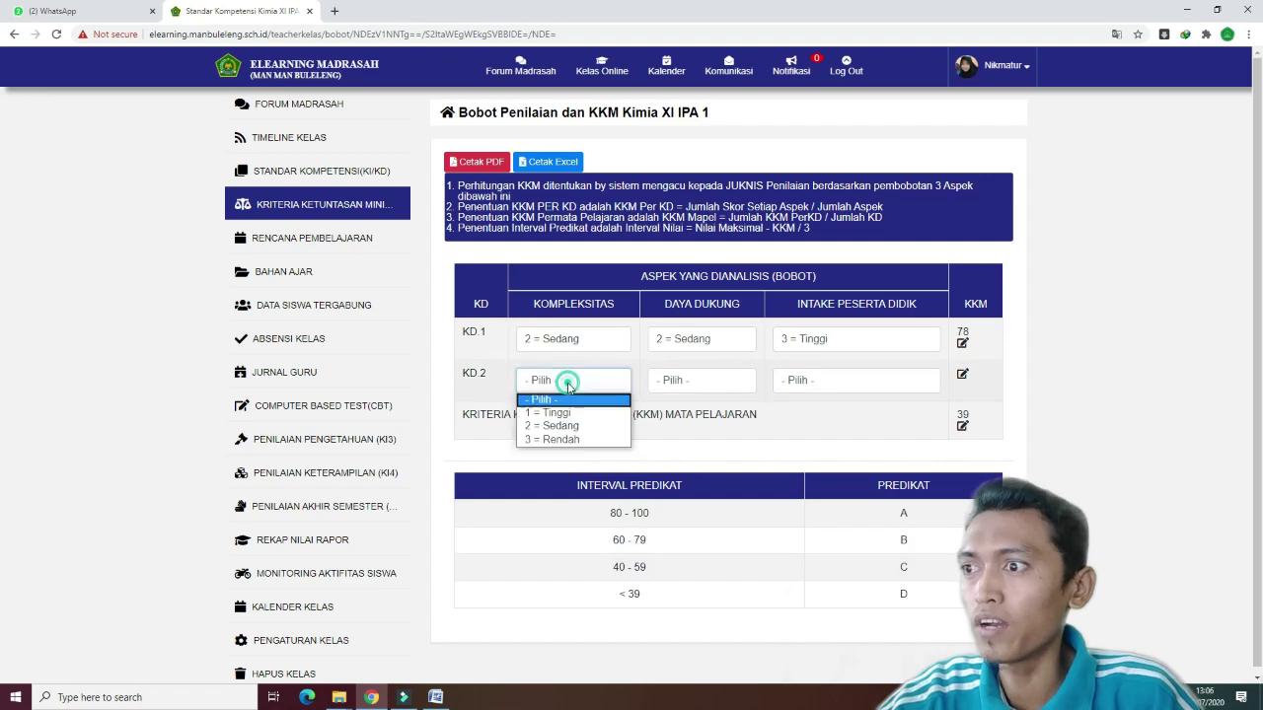
pyautogui.click(568, 413)
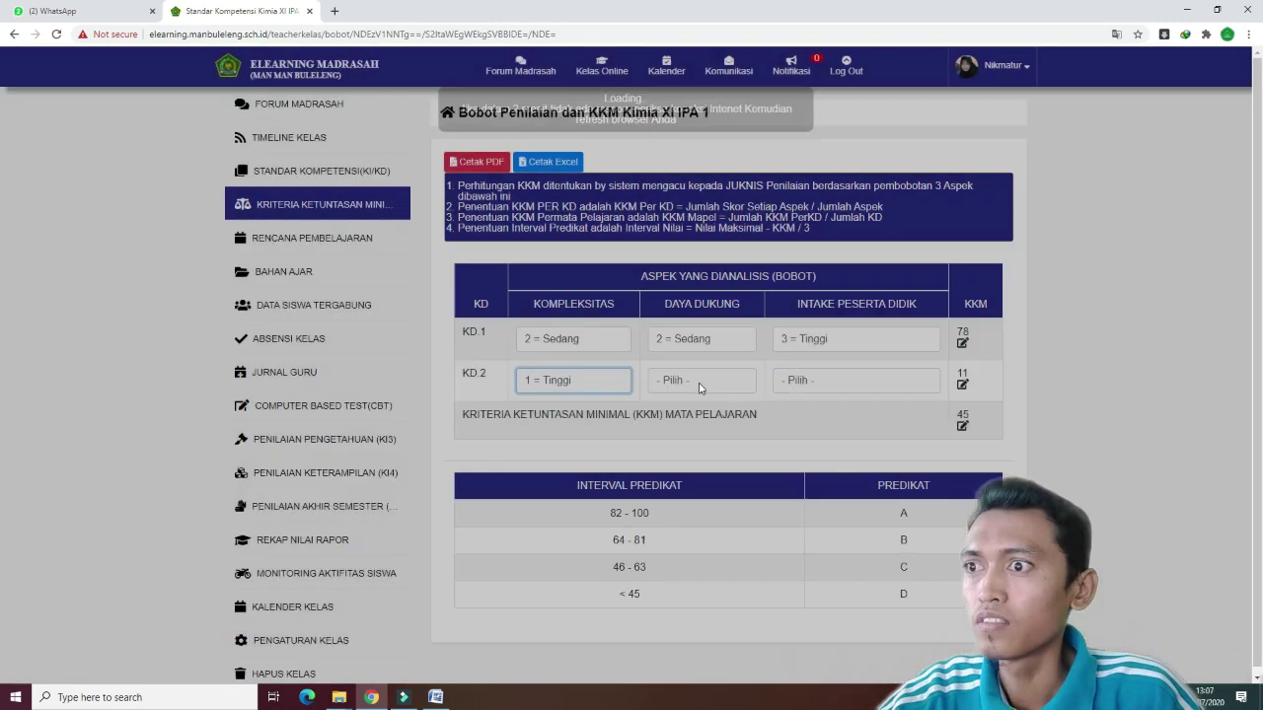
pyautogui.click(698, 382)
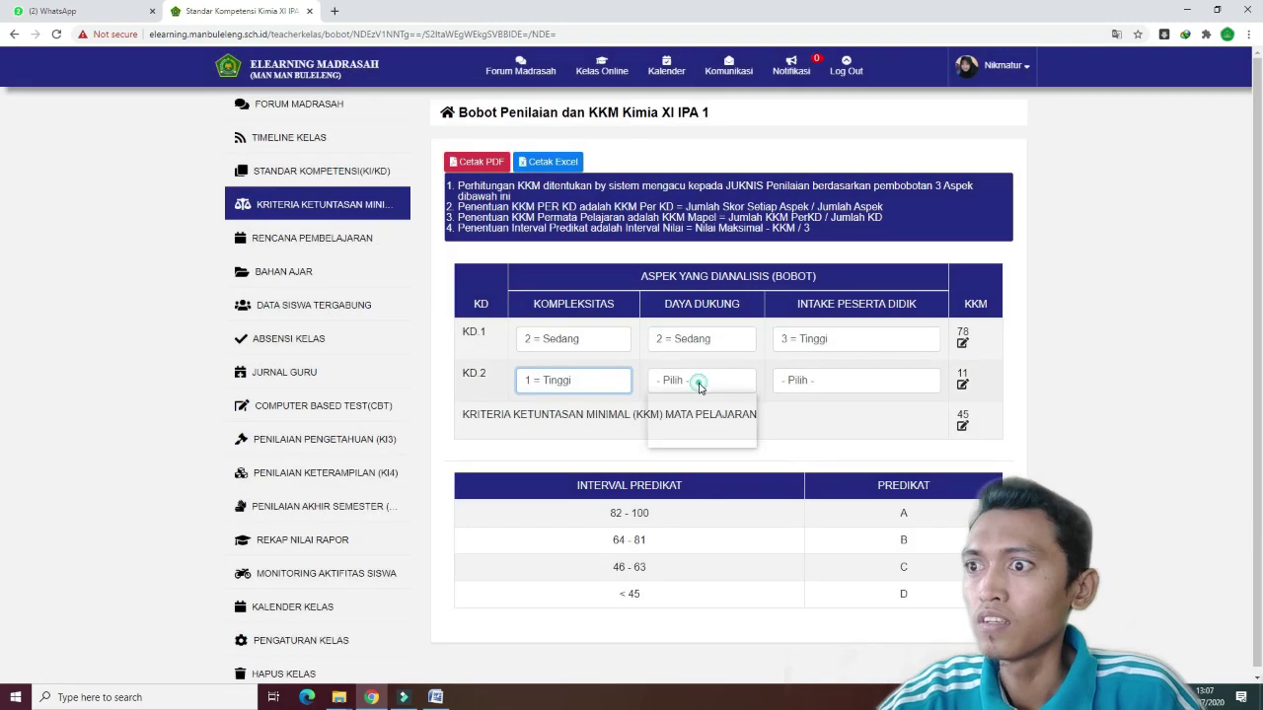
pyautogui.click(690, 413)
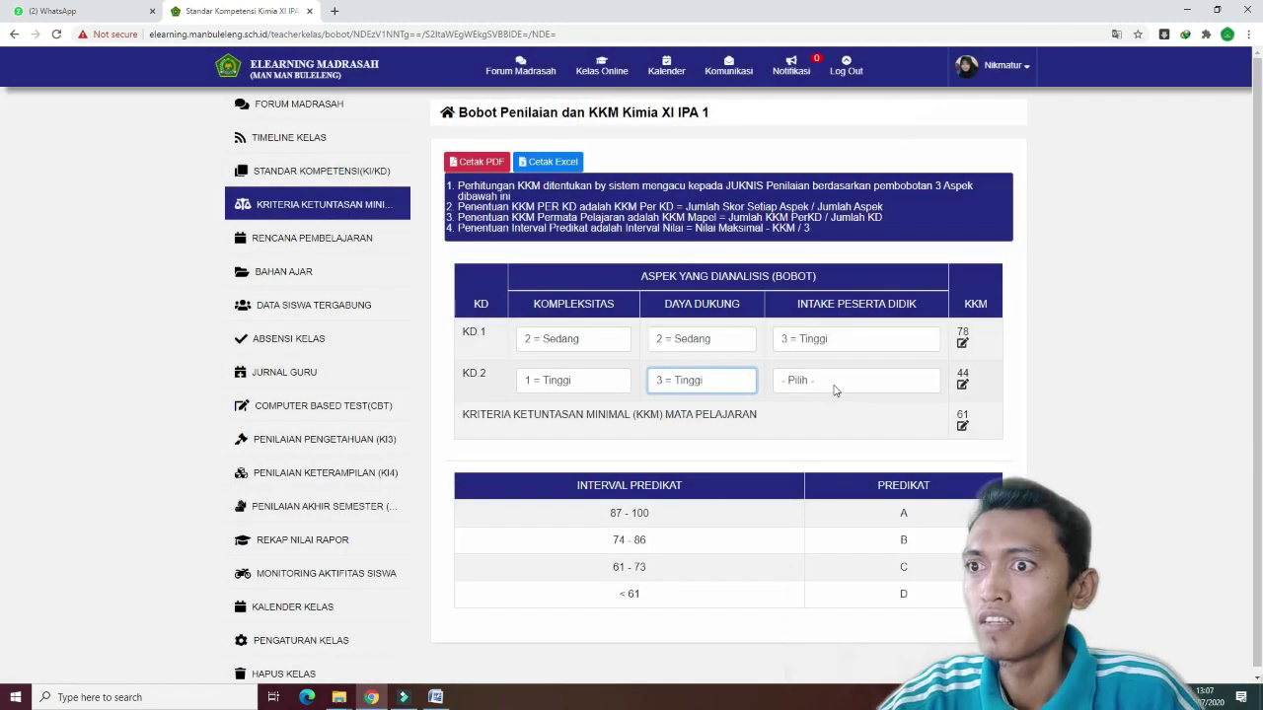
pyautogui.click(834, 385)
pyautogui.click(823, 413)
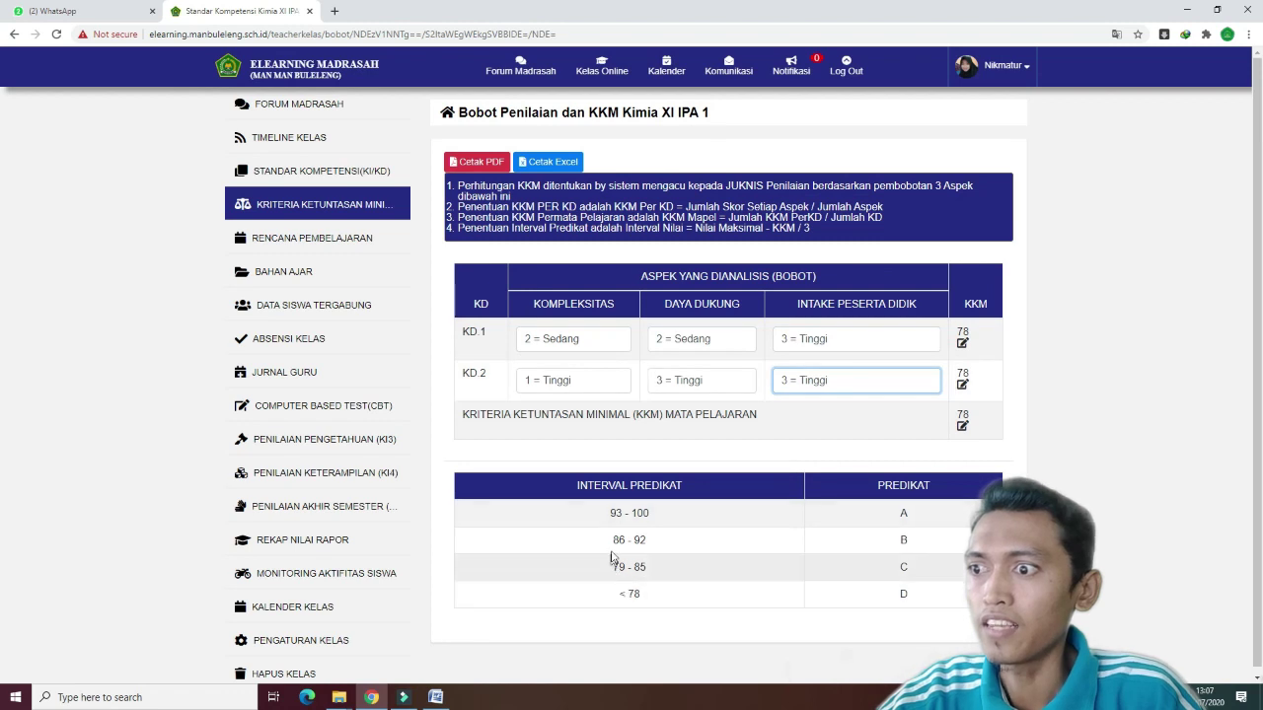
pyautogui.moveTo(605, 509); pyautogui.dragTo(937, 593)
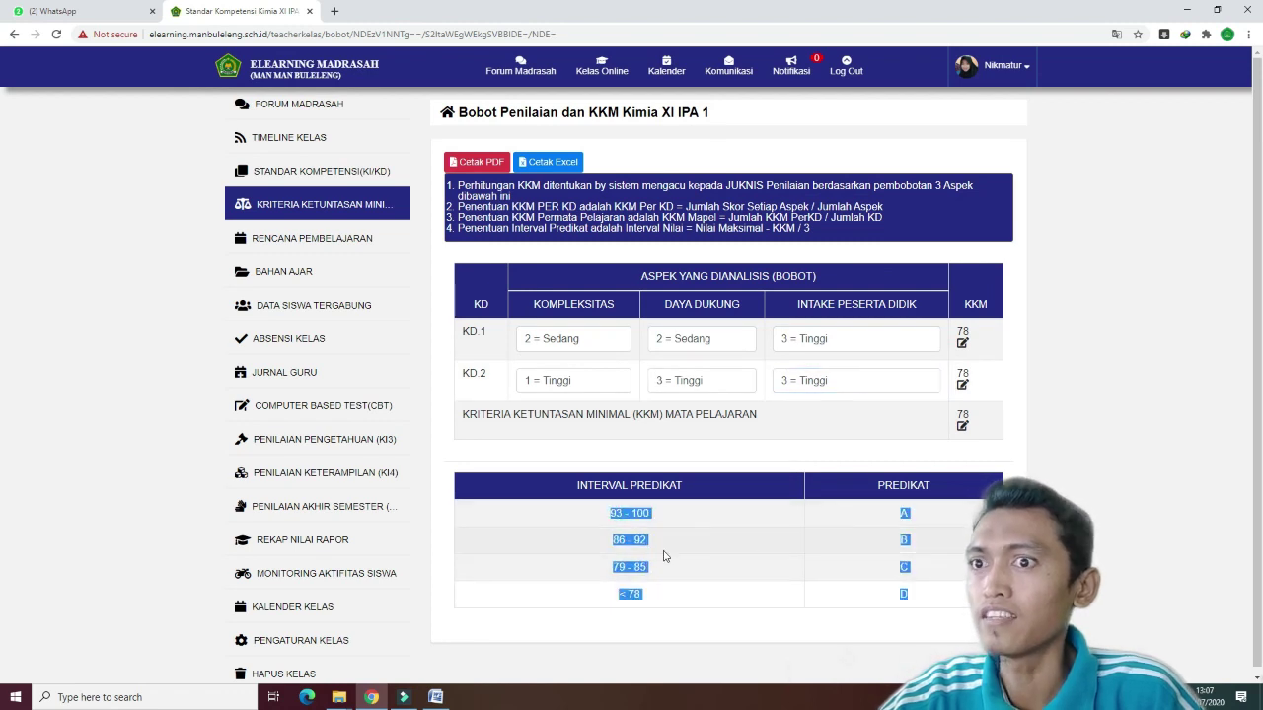
pyautogui.scroll(-1, 778, 559)
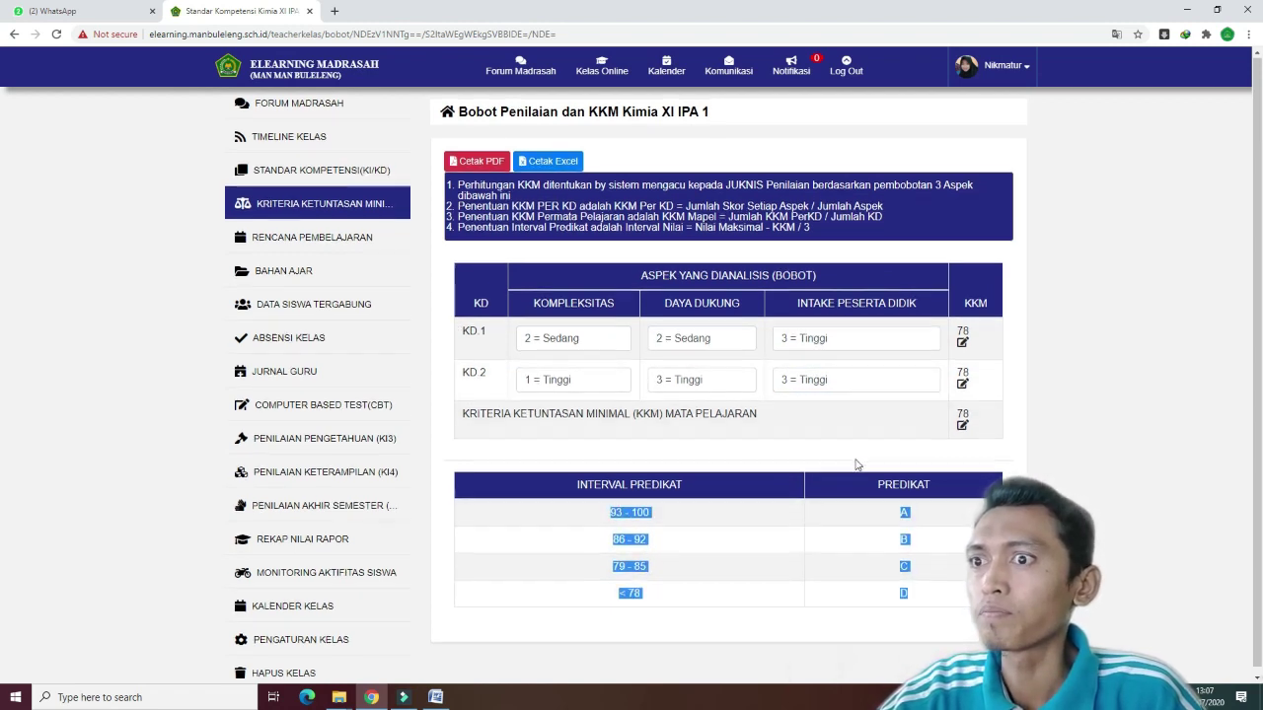
pyautogui.scroll(1, 749, 562)
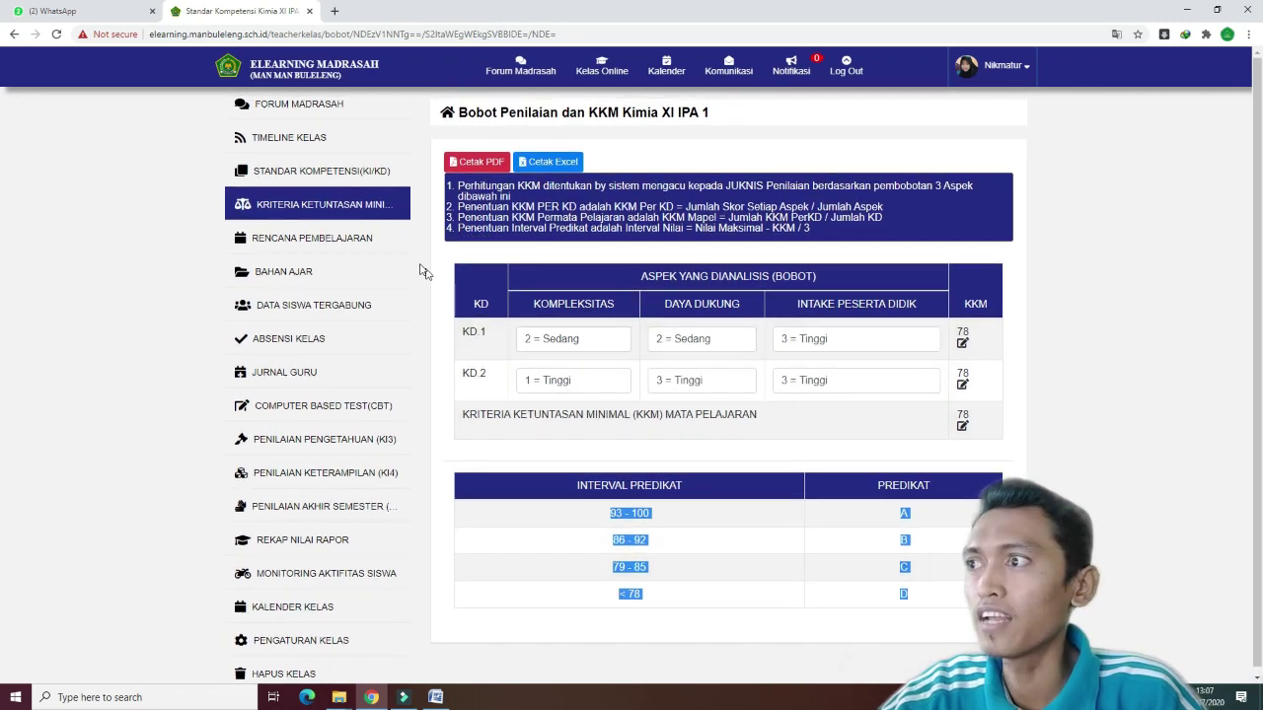
# Open the class's Rencana Pembelajaran page and read the notice about the required meetings and lesson topics.
pyautogui.click(308, 242)
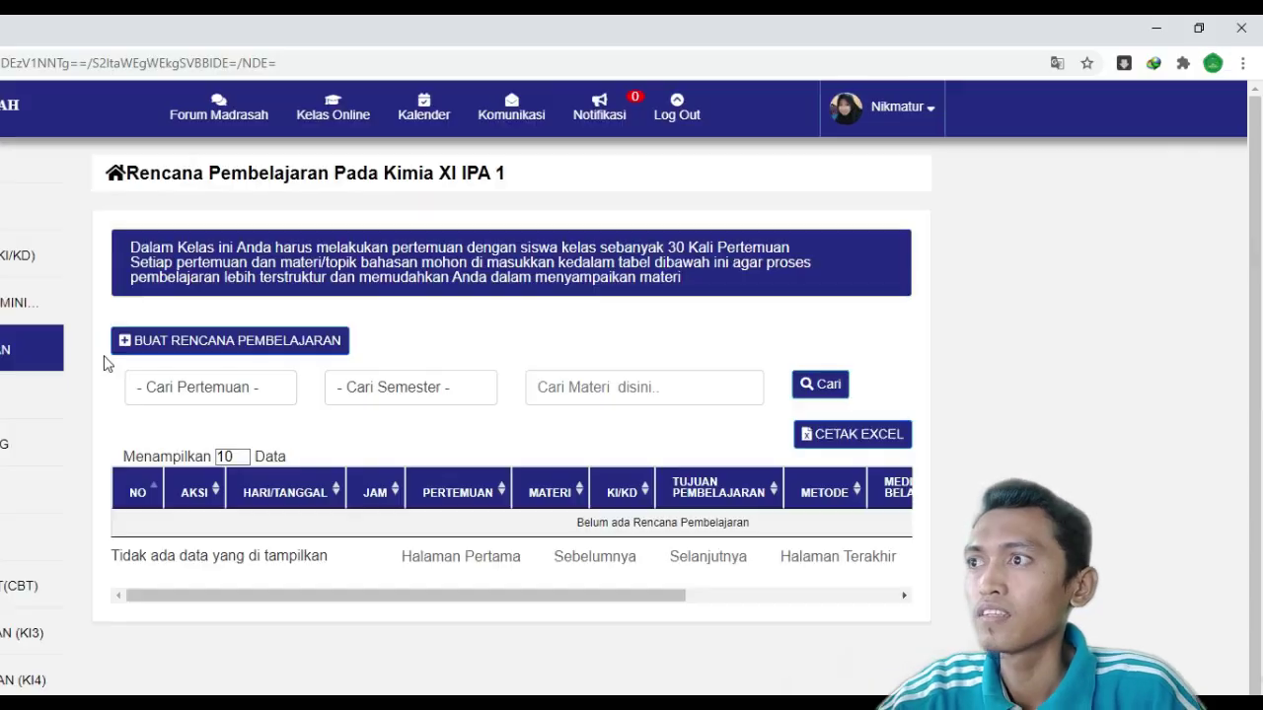
pyautogui.moveTo(128, 246); pyautogui.dragTo(247, 262)
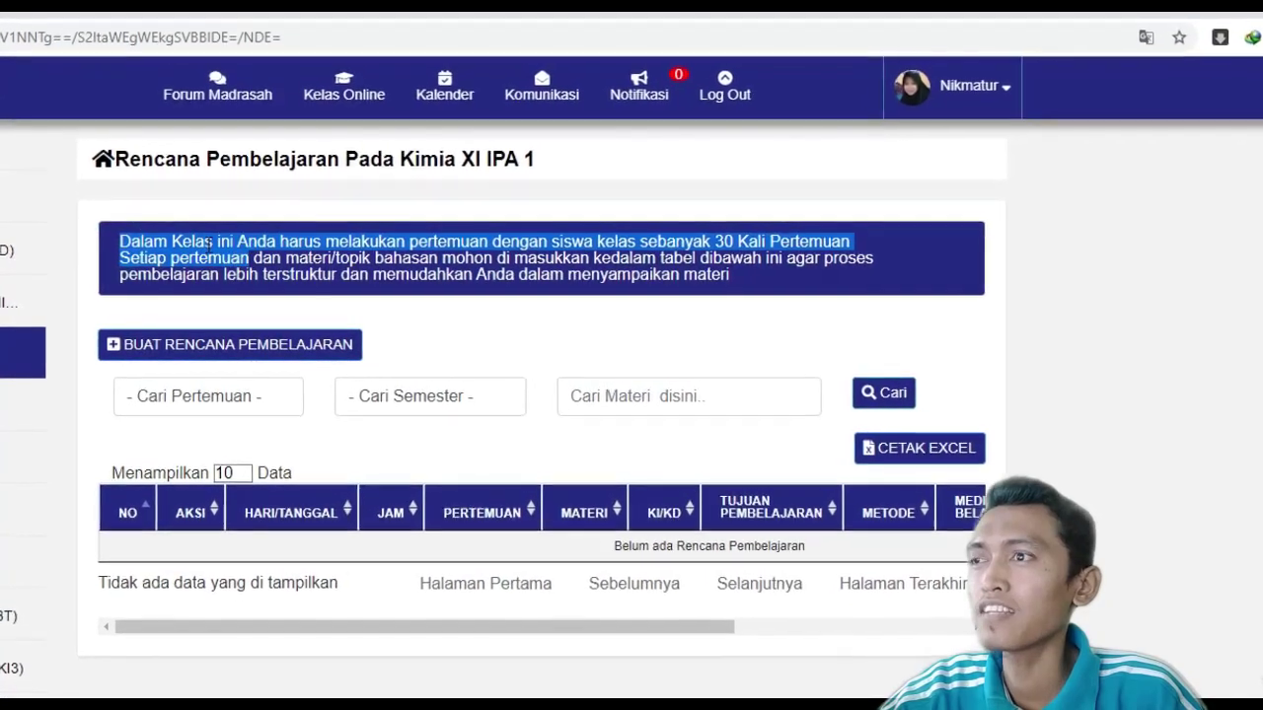
pyautogui.click(210, 246)
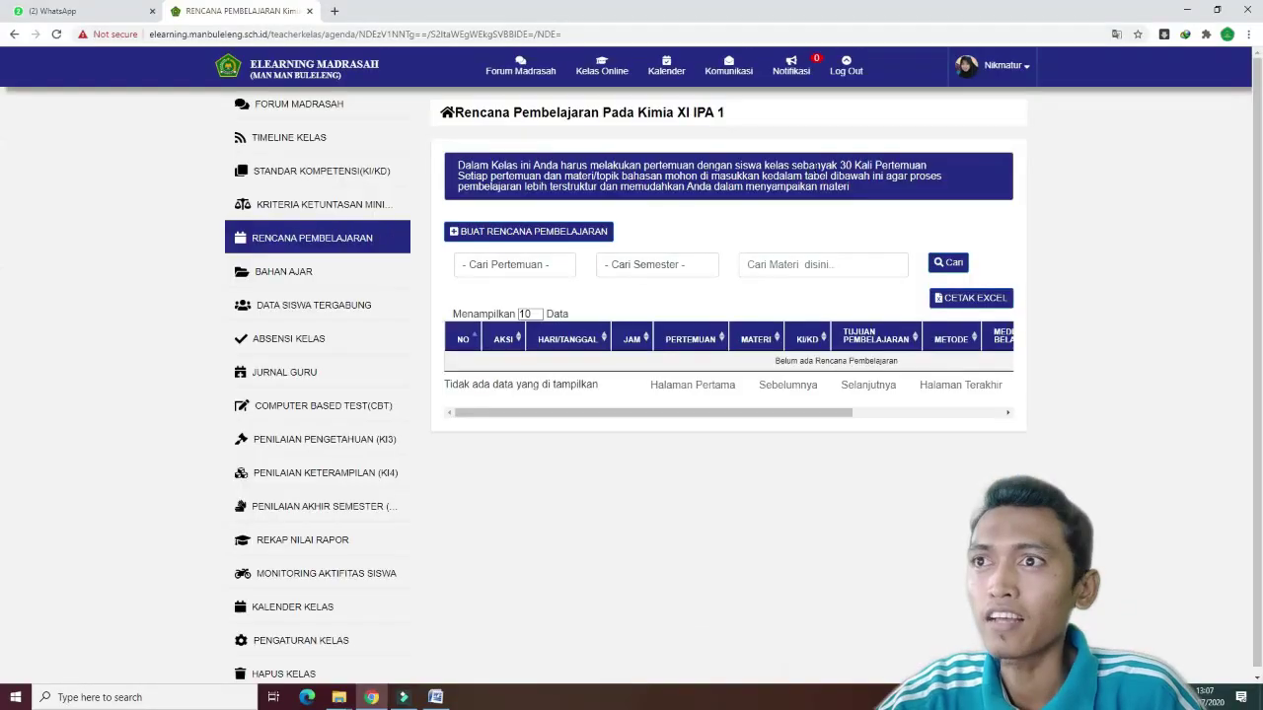
pyautogui.moveTo(839, 166)
pyautogui.mouseDown()
pyautogui.moveTo(892, 165)
pyautogui.moveTo(852, 166)
pyautogui.mouseUp()
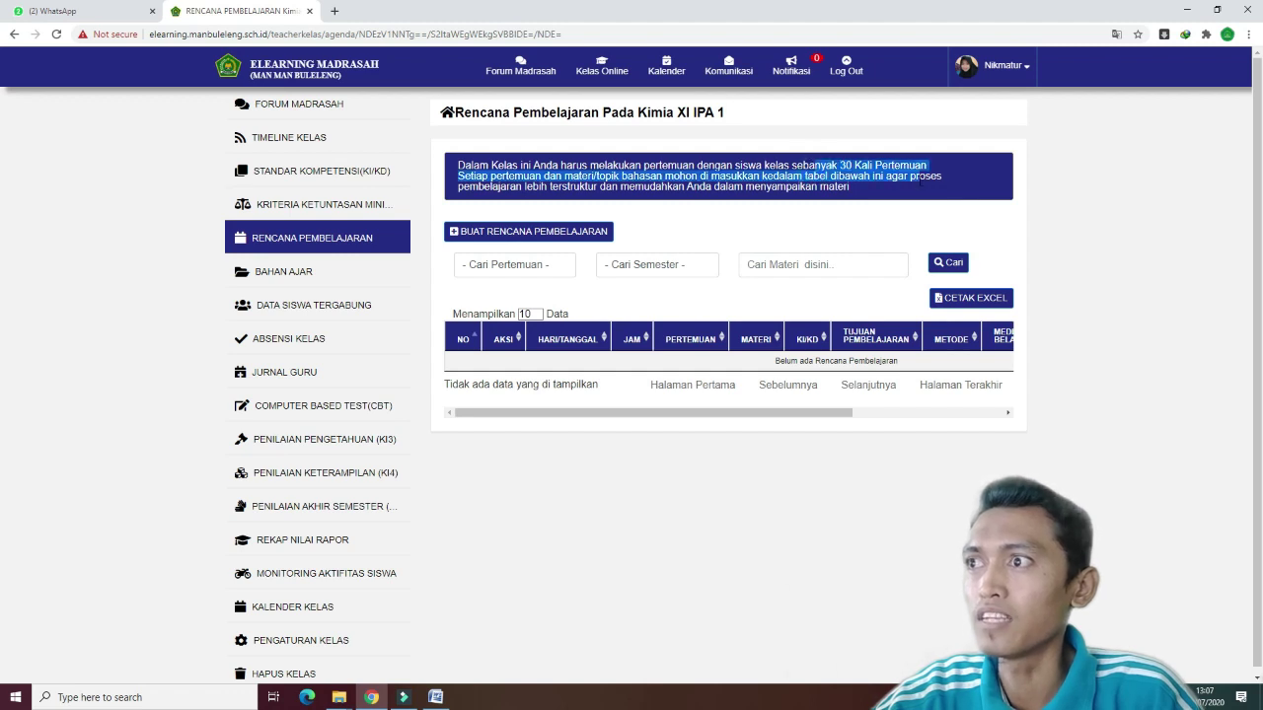
# Start a new lesson plan for the class and set its Tanggal to 2020-07-18.
pyautogui.click(643, 203)
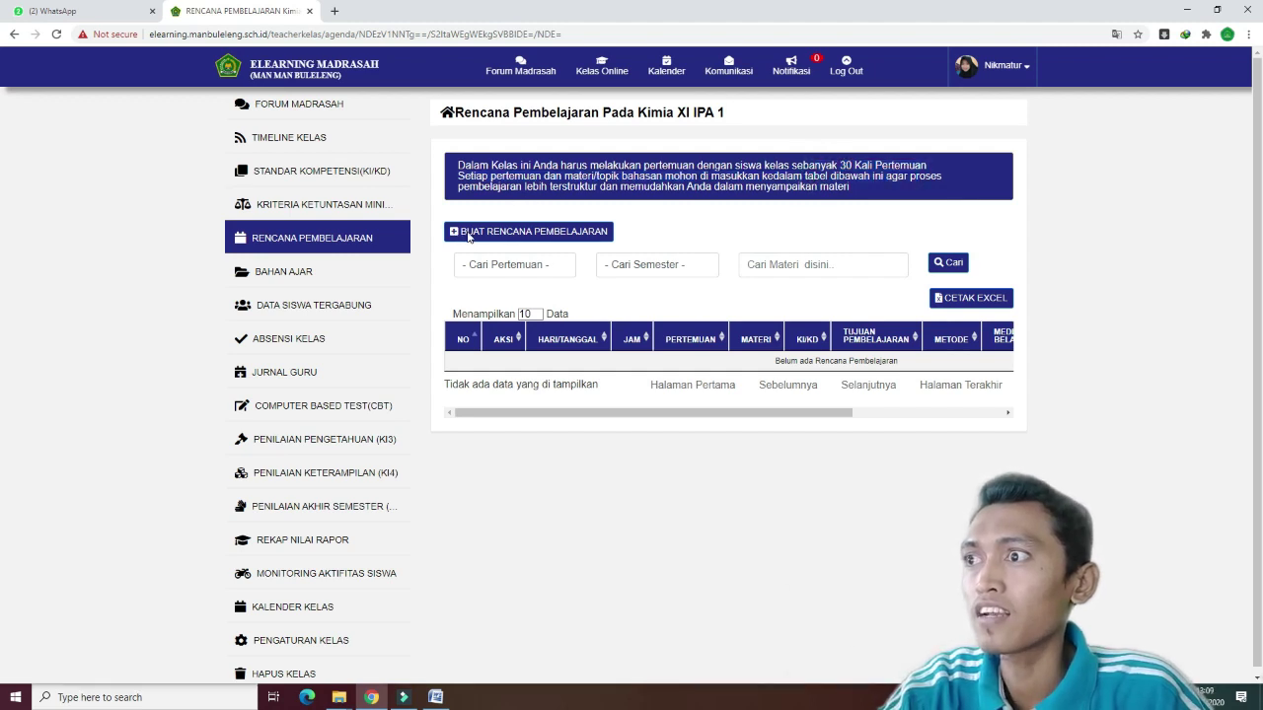
pyautogui.click(486, 235)
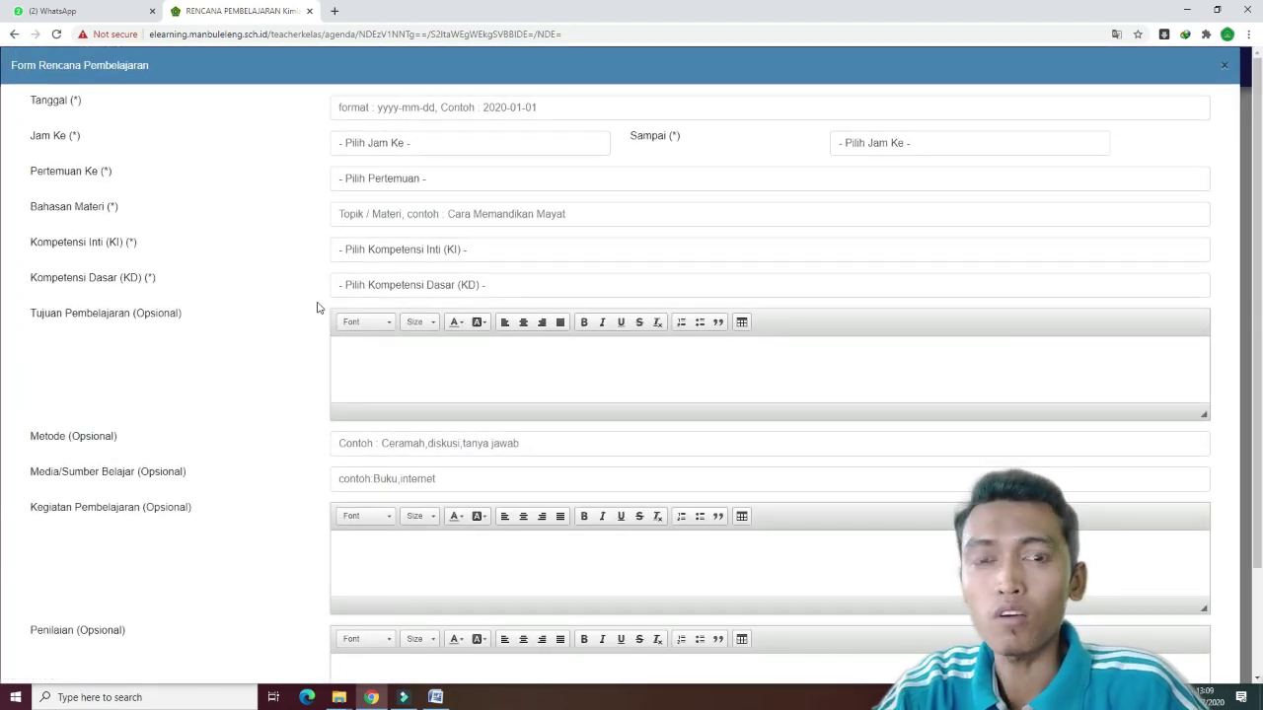
pyautogui.click(383, 107)
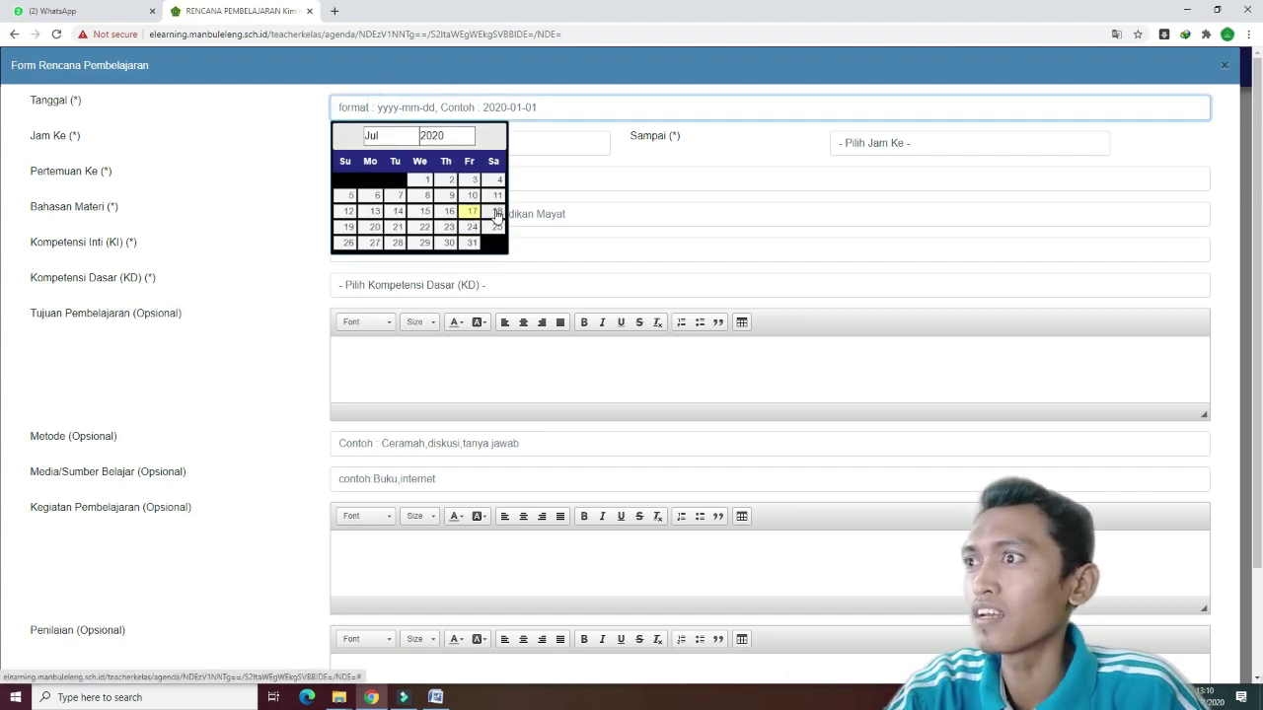
pyautogui.click(497, 213)
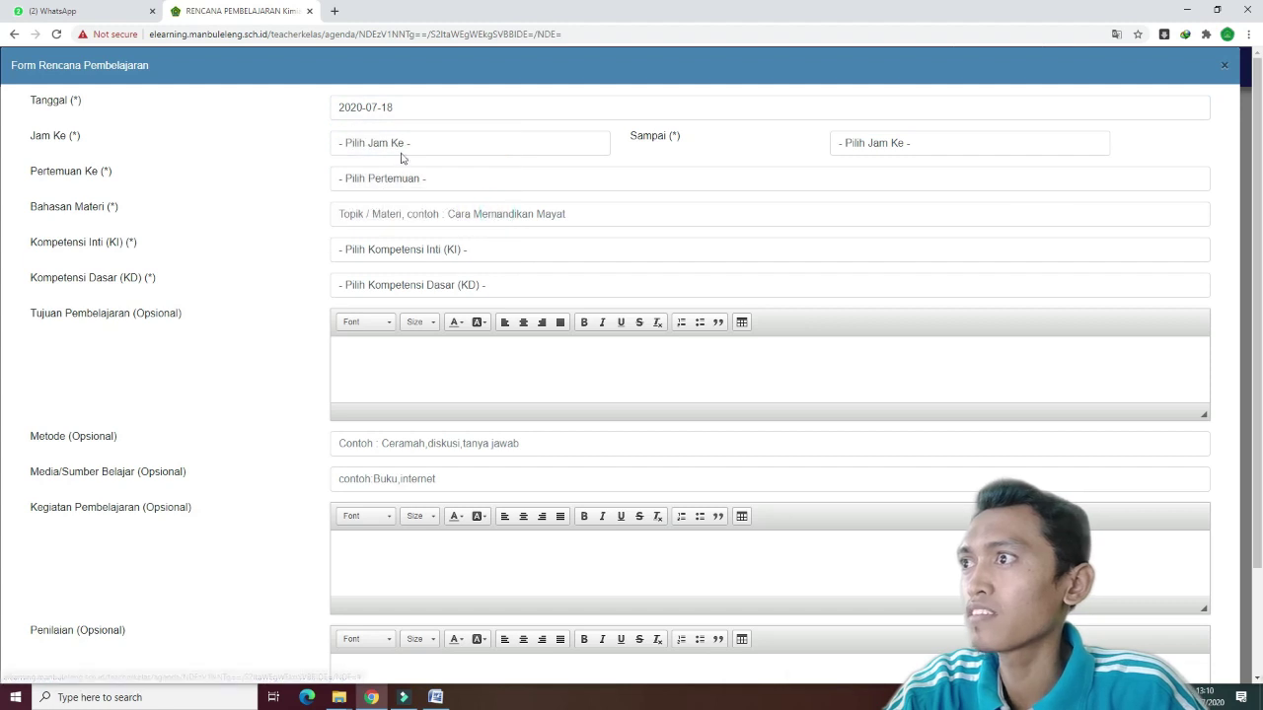
# Schedule the lesson plan from Jam Ke- 1 to Jam Ke- 3 and set Pertemuan Ke to 1.
pyautogui.click(378, 145)
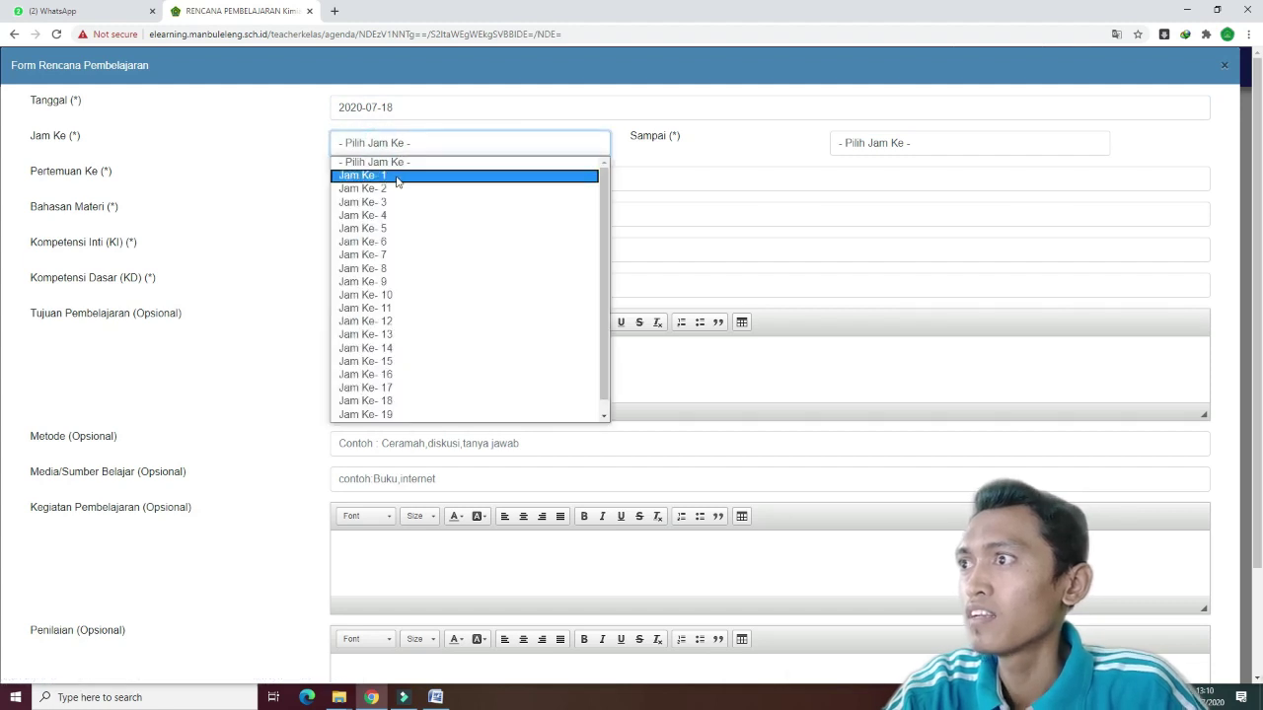
pyautogui.click(401, 177)
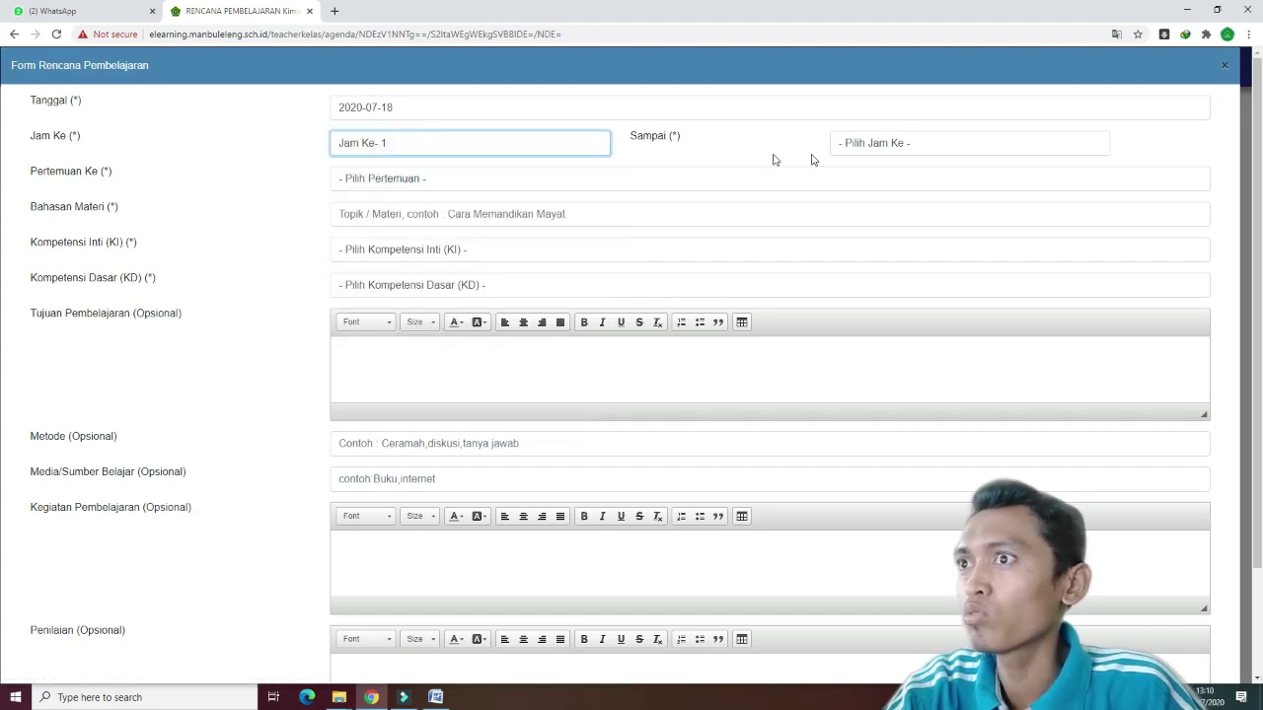
pyautogui.click(878, 145)
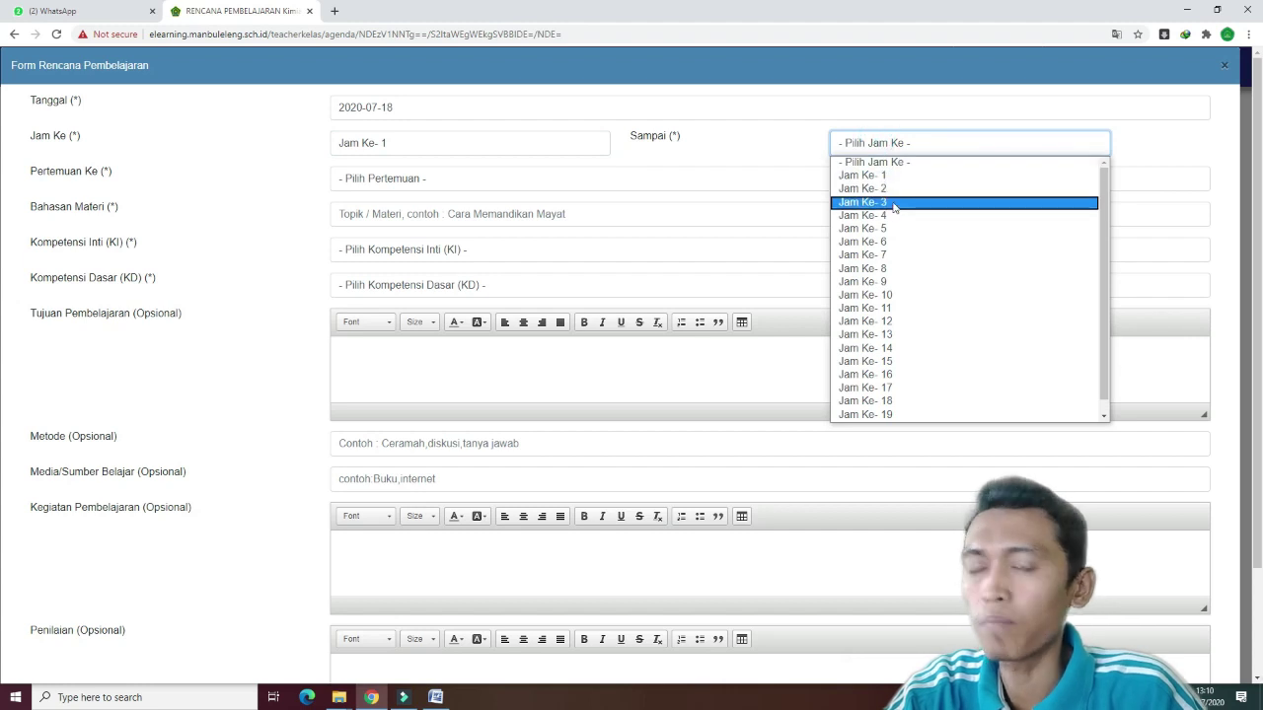
pyautogui.click(894, 206)
pyautogui.click(417, 183)
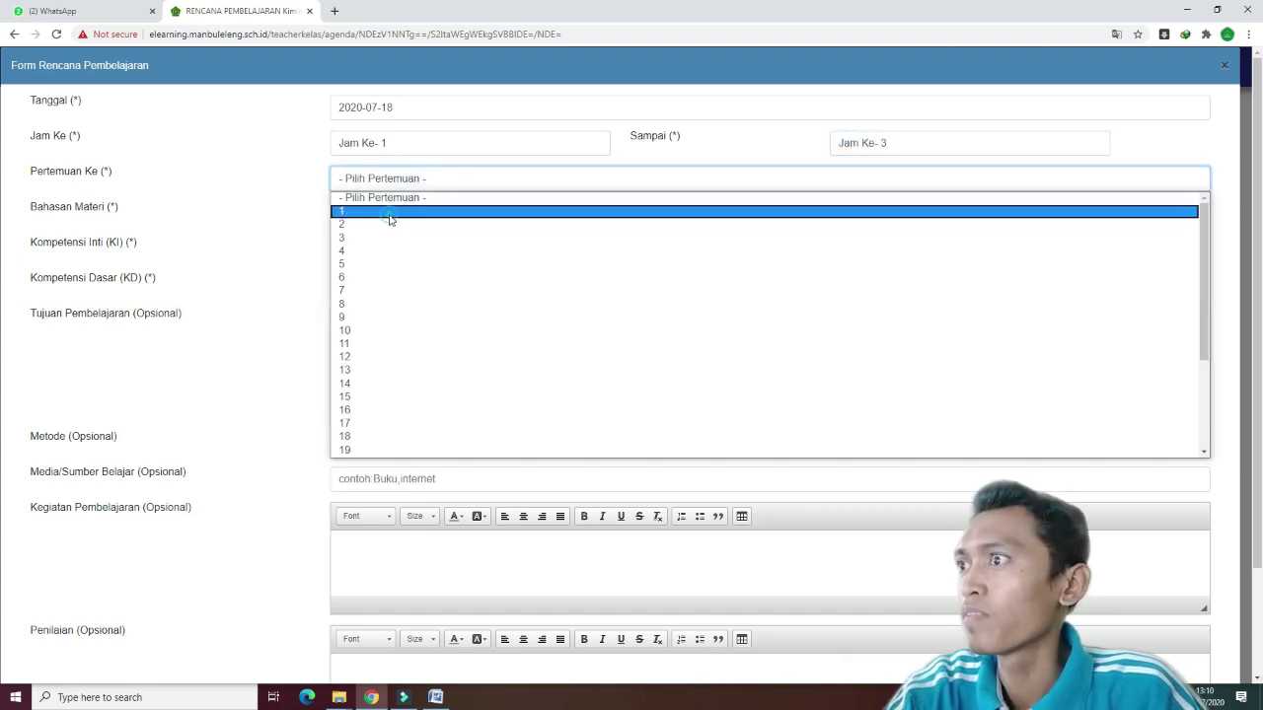
pyautogui.click(390, 215)
# Set Bahasan Materi to "Asam Basa", Kompetensi Inti to KI-3 Pengetahuan and Kompetensi Dasar to the one on hydrocarbon structure and properties (Menganalisis struktur dan sifat senyawa hidrokarbon).
pyautogui.click(404, 214)
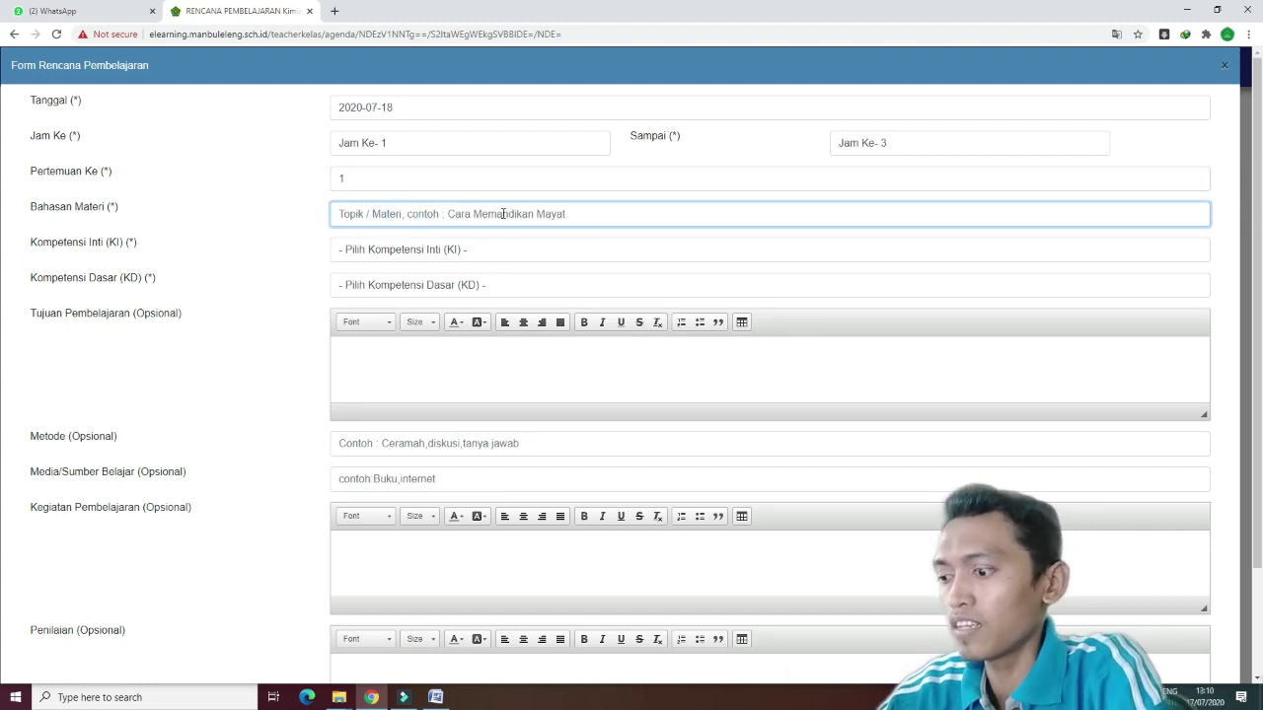
pyautogui.write('Asam Basa')
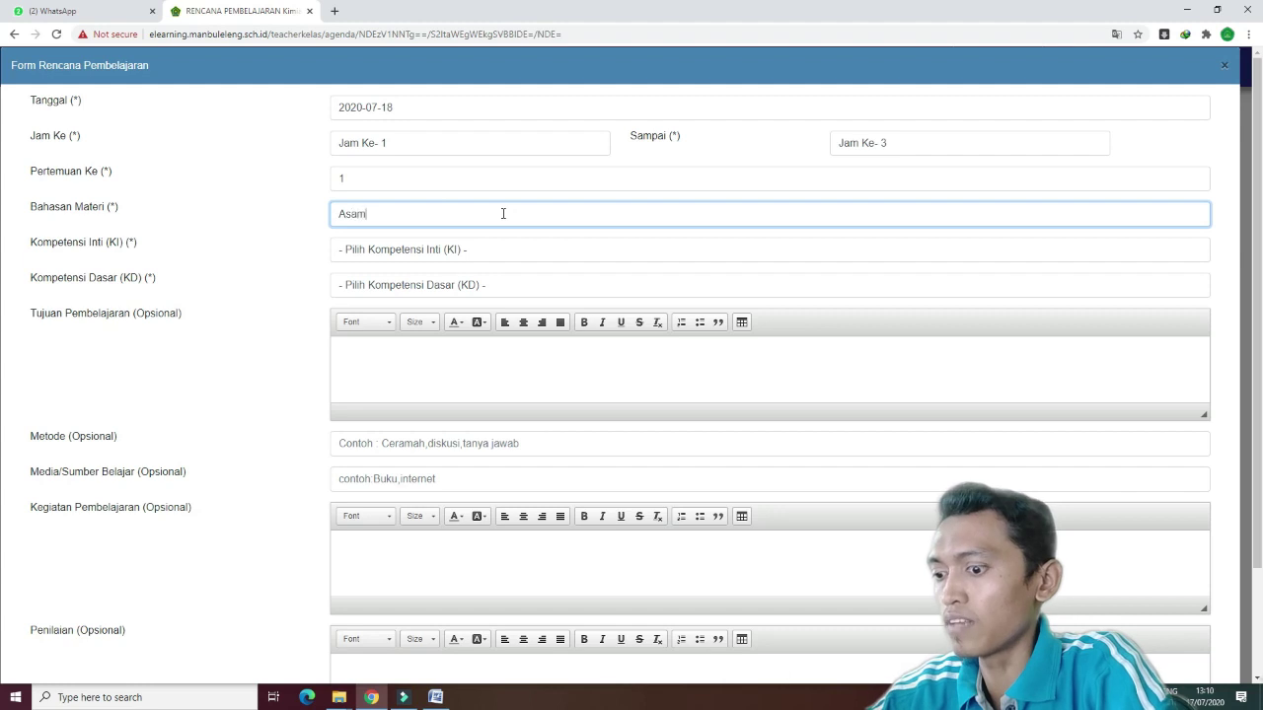
pyautogui.click(451, 250)
pyautogui.click(430, 284)
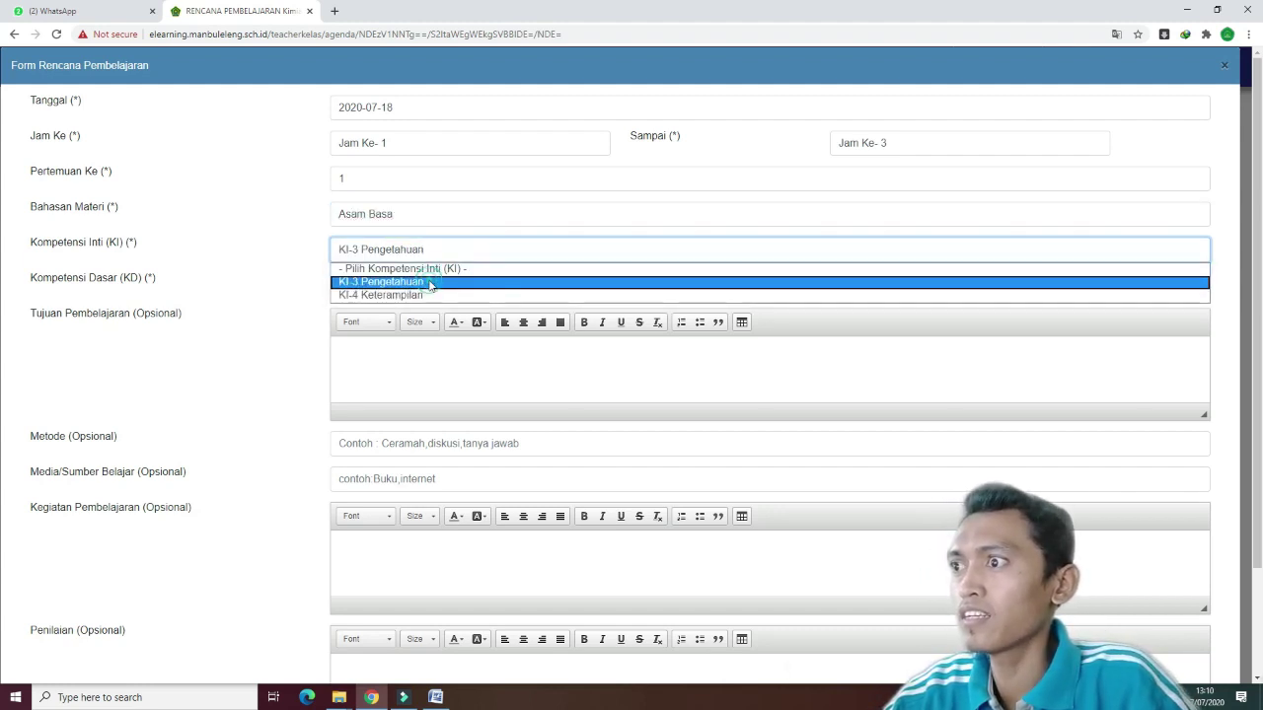
pyautogui.click(430, 284)
pyautogui.click(426, 285)
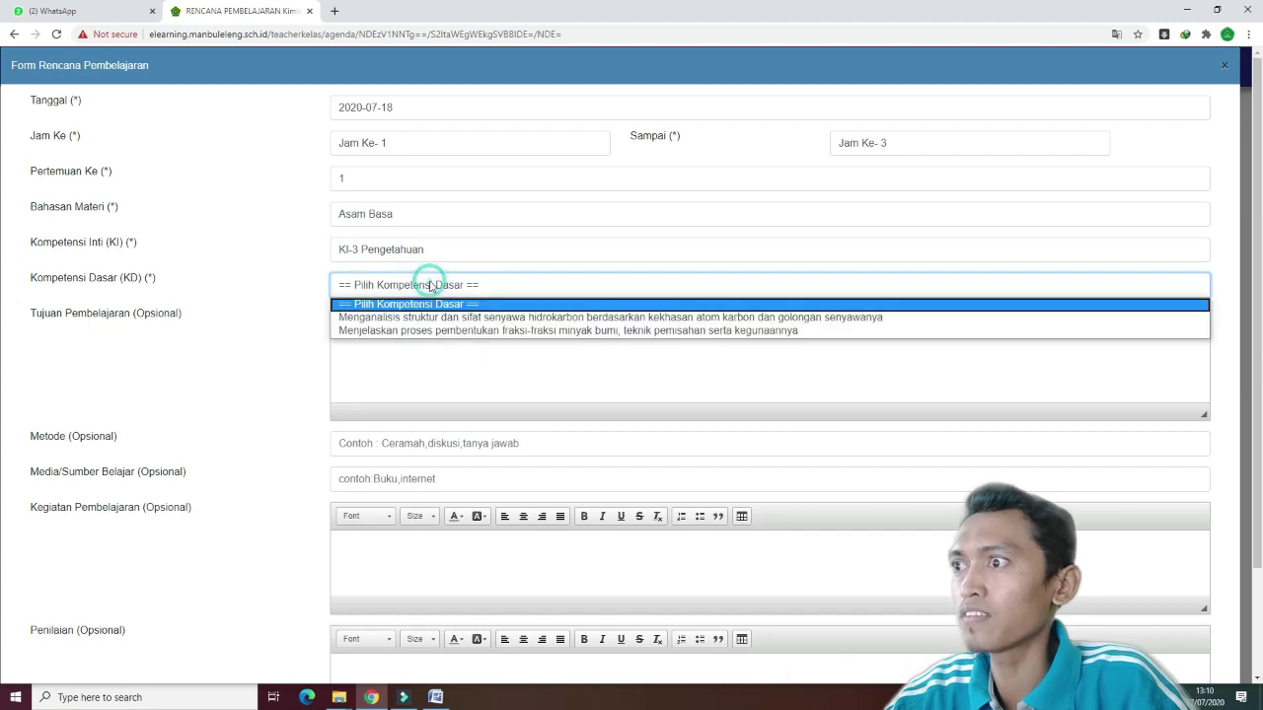
pyautogui.click(430, 324)
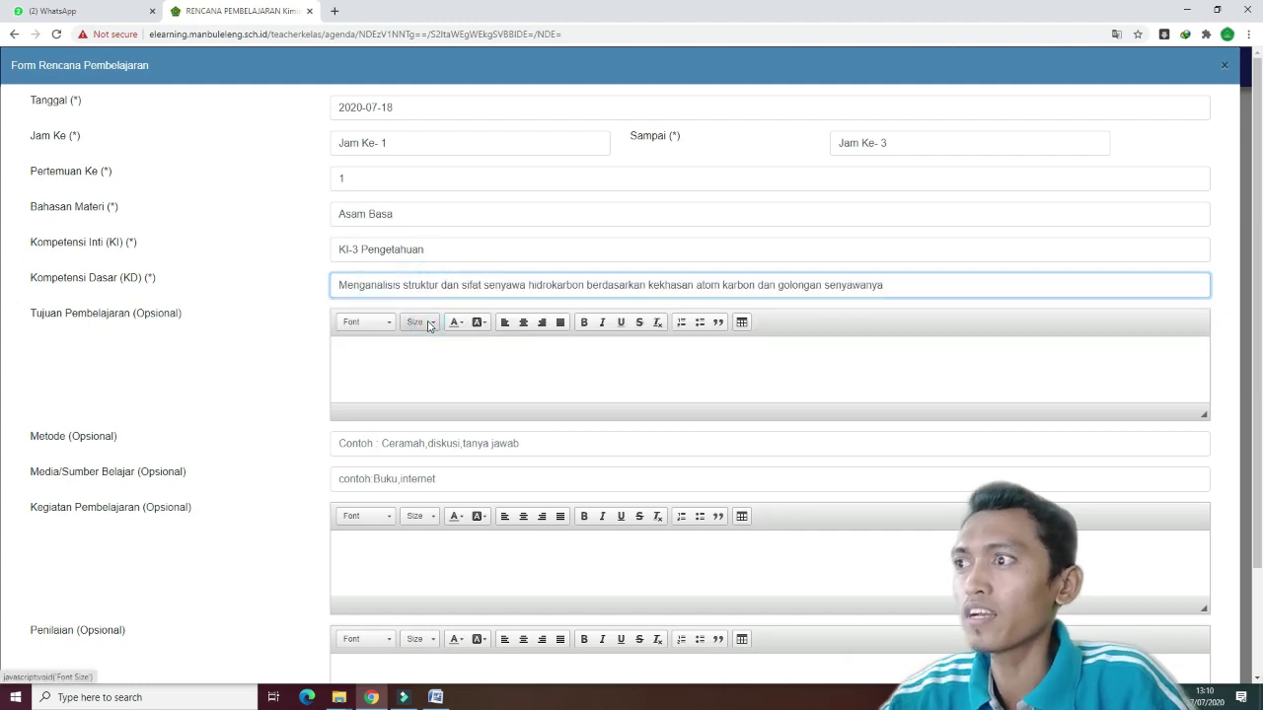
# Leave Tujuan Pembelajaran blank, and enter "Pembelajaran daring" as the Metode and "internet" as the Media/Sumber Belajar.
pyautogui.click(377, 350)
pyautogui.click(360, 355)
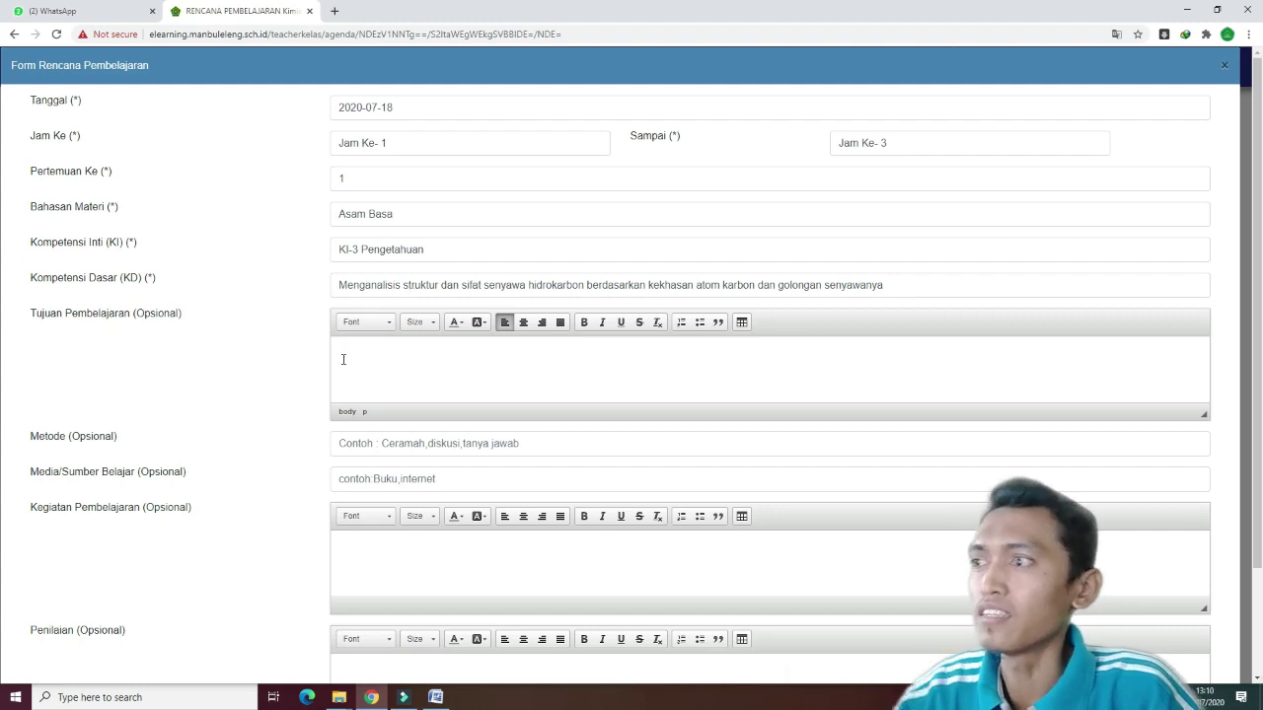
pyautogui.scroll(-2, 218, 449)
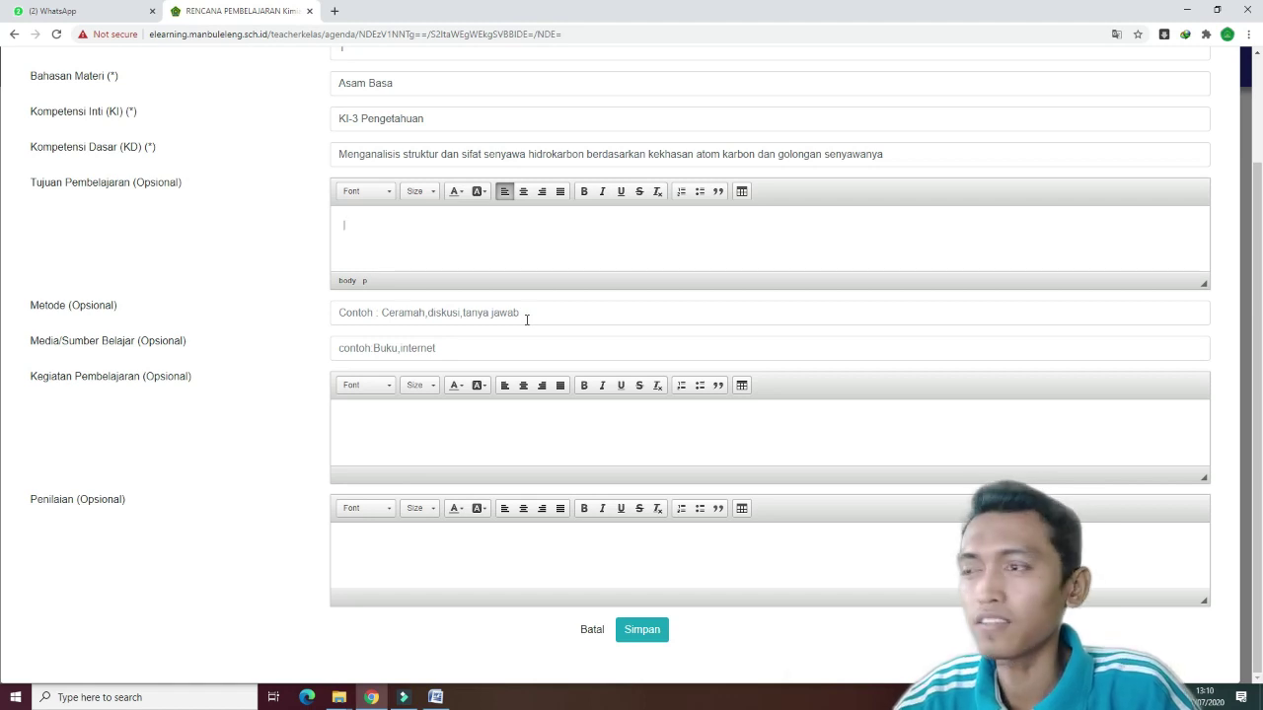
pyautogui.click(418, 313)
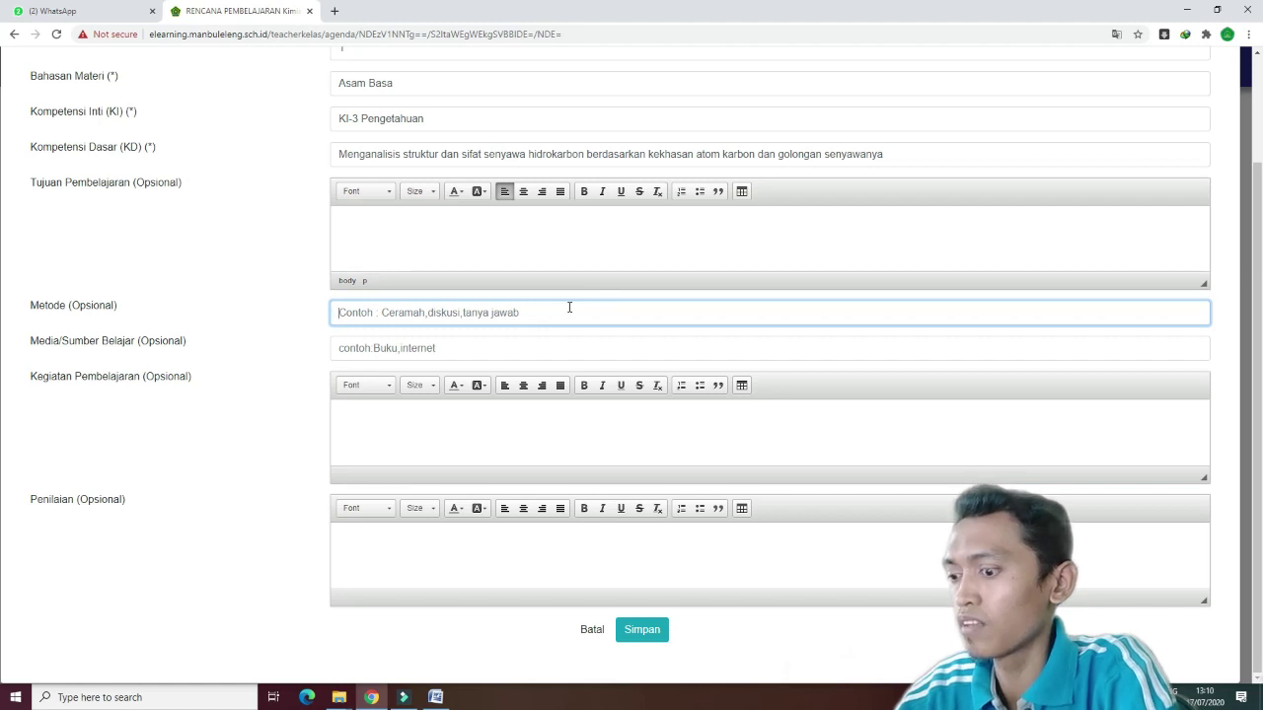
pyautogui.write('P')
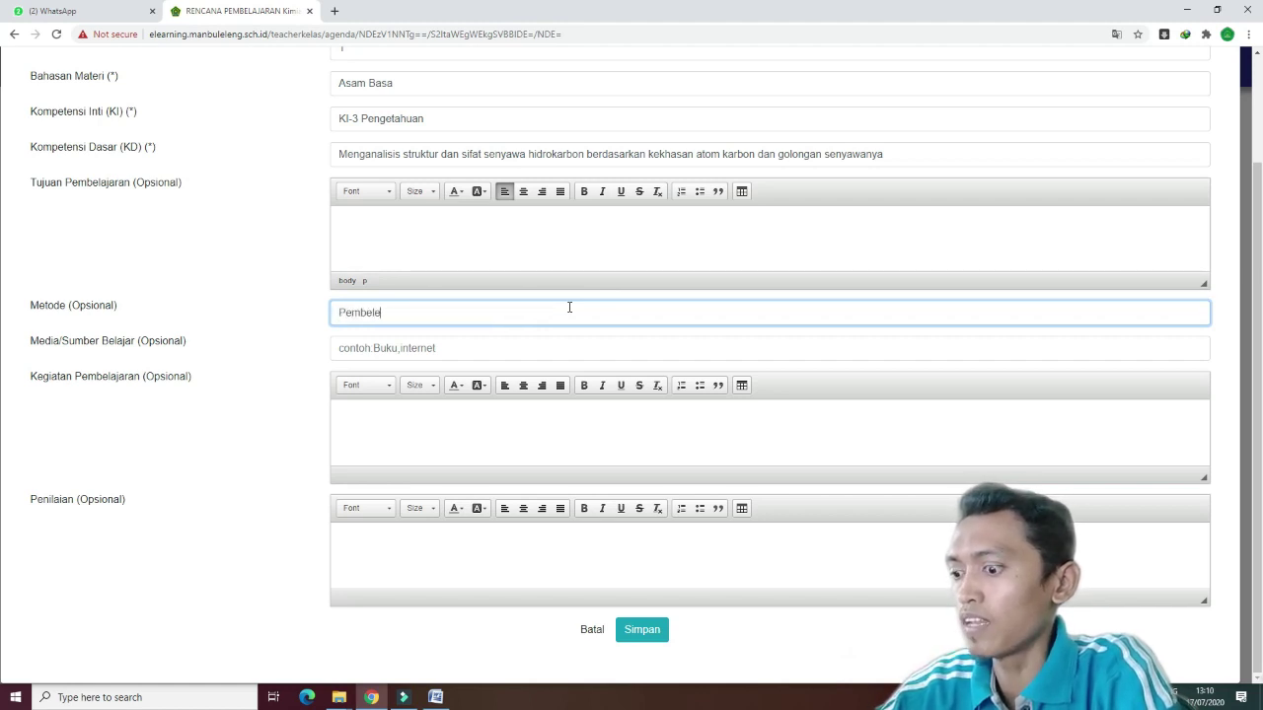
pyautogui.write('embele')
pyautogui.press('BackSpace')
pyautogui.write('aja')
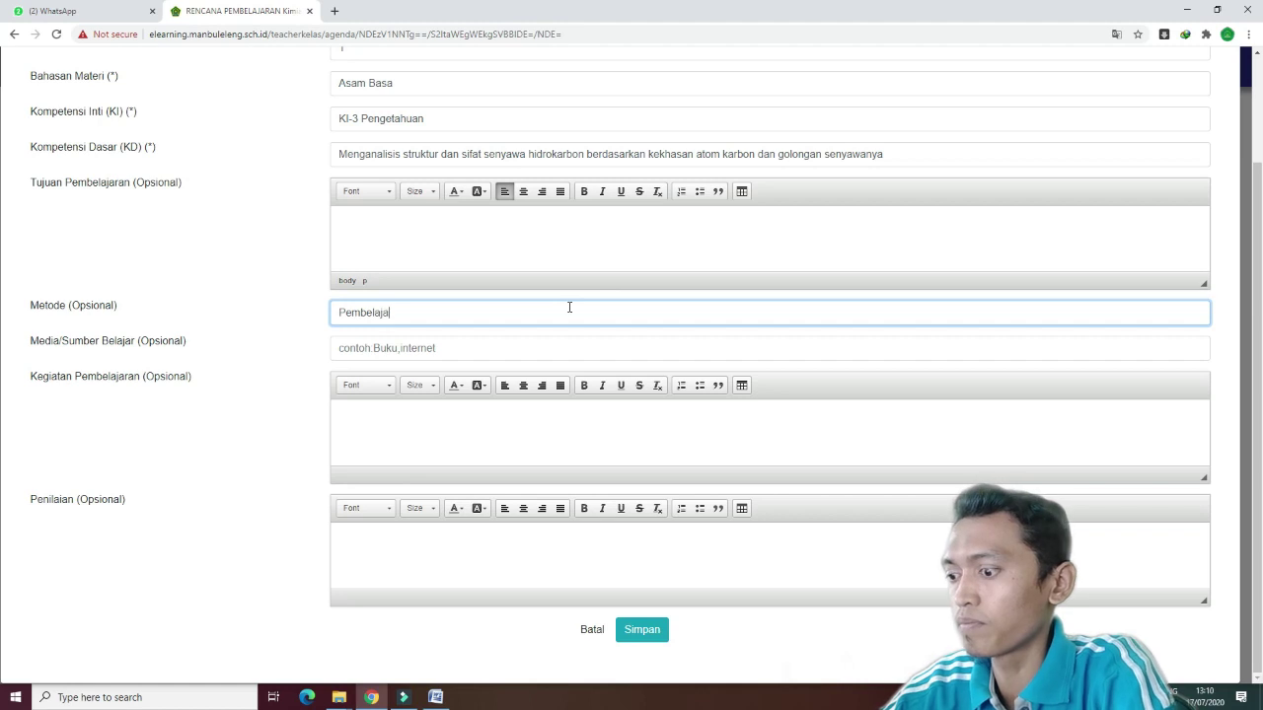
pyautogui.write('ran daring')
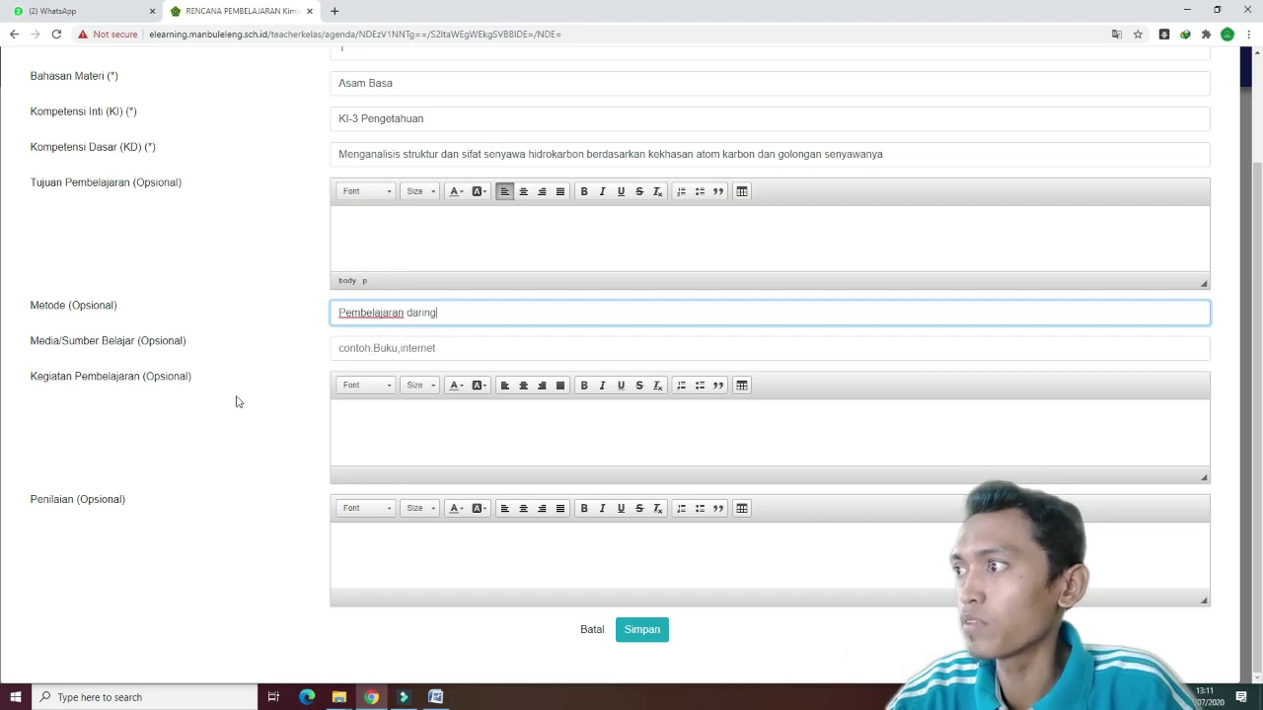
pyautogui.click(410, 351)
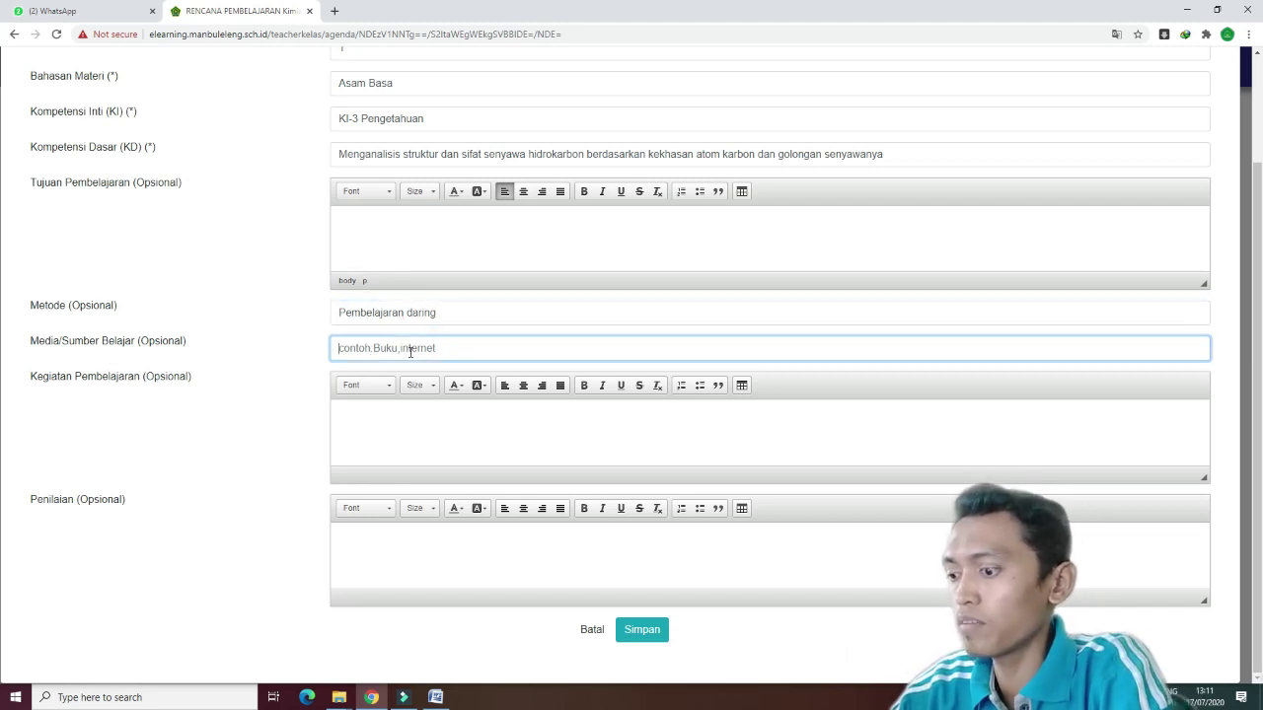
pyautogui.write('I')
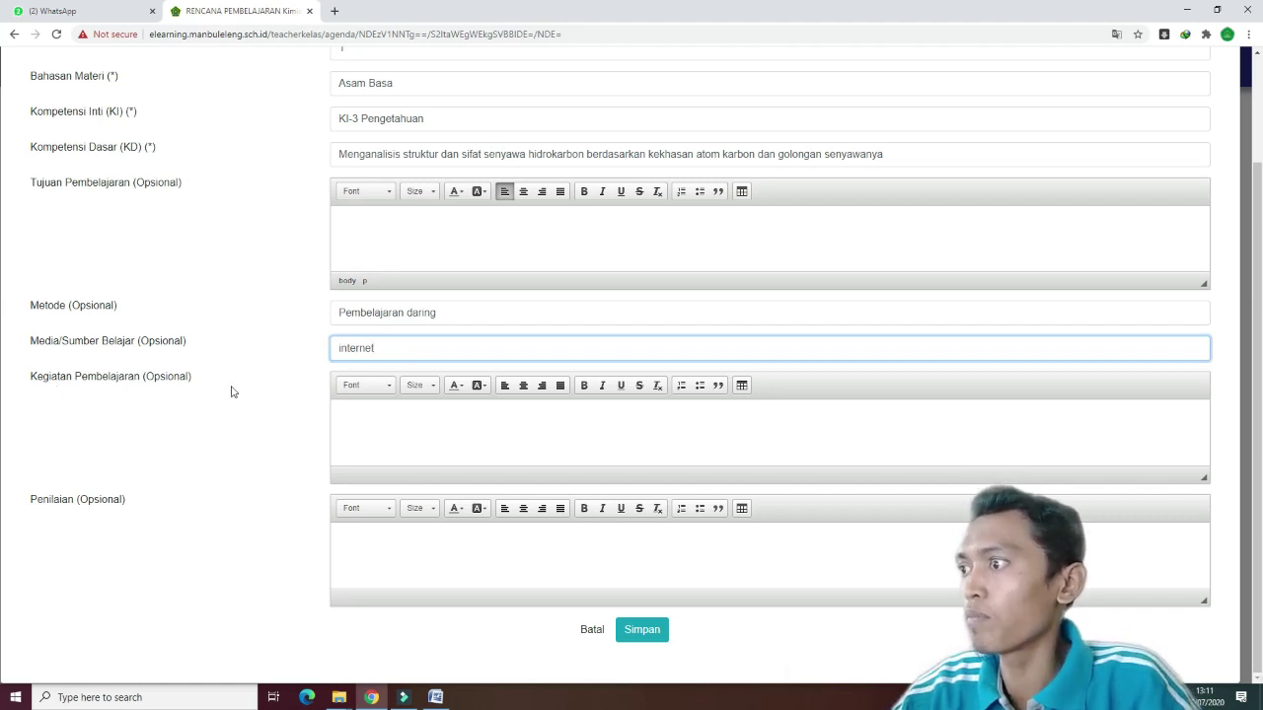
# Leave Kegiatan Pembelajaran and Penilaian blank and save the lesson plan.
pyautogui.click(382, 423)
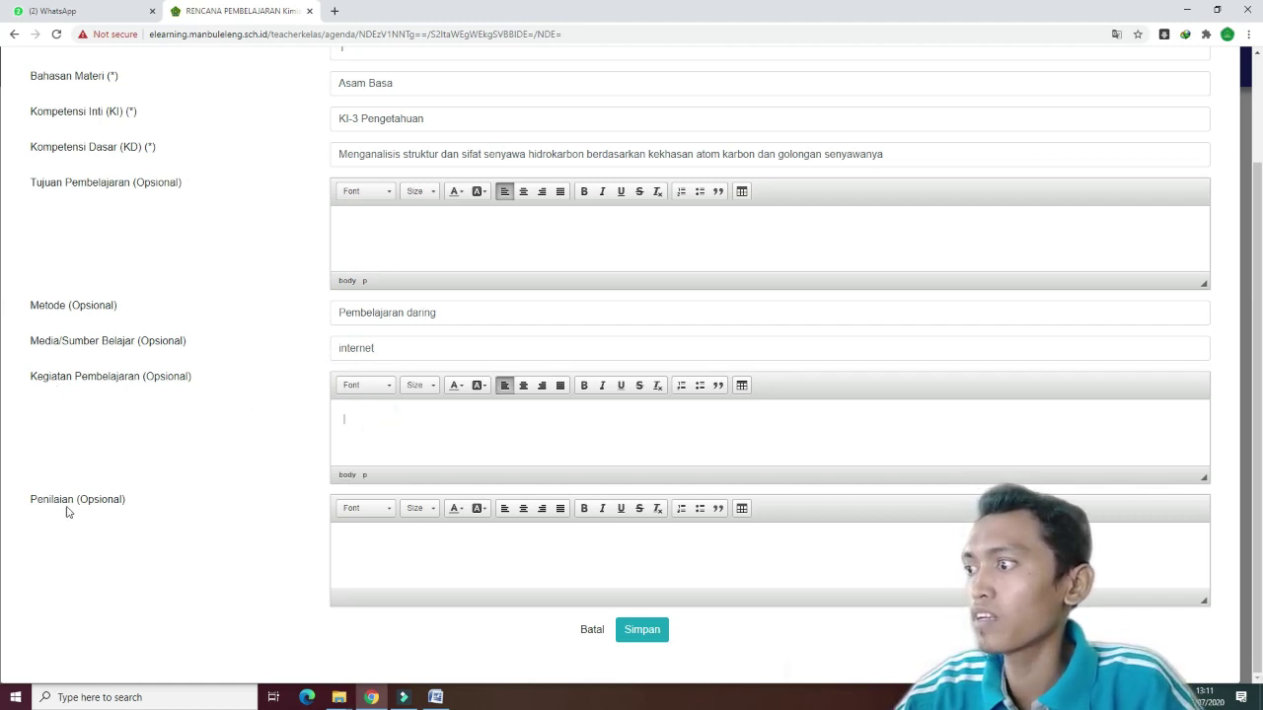
pyautogui.moveTo(61, 503); pyautogui.dragTo(43, 500)
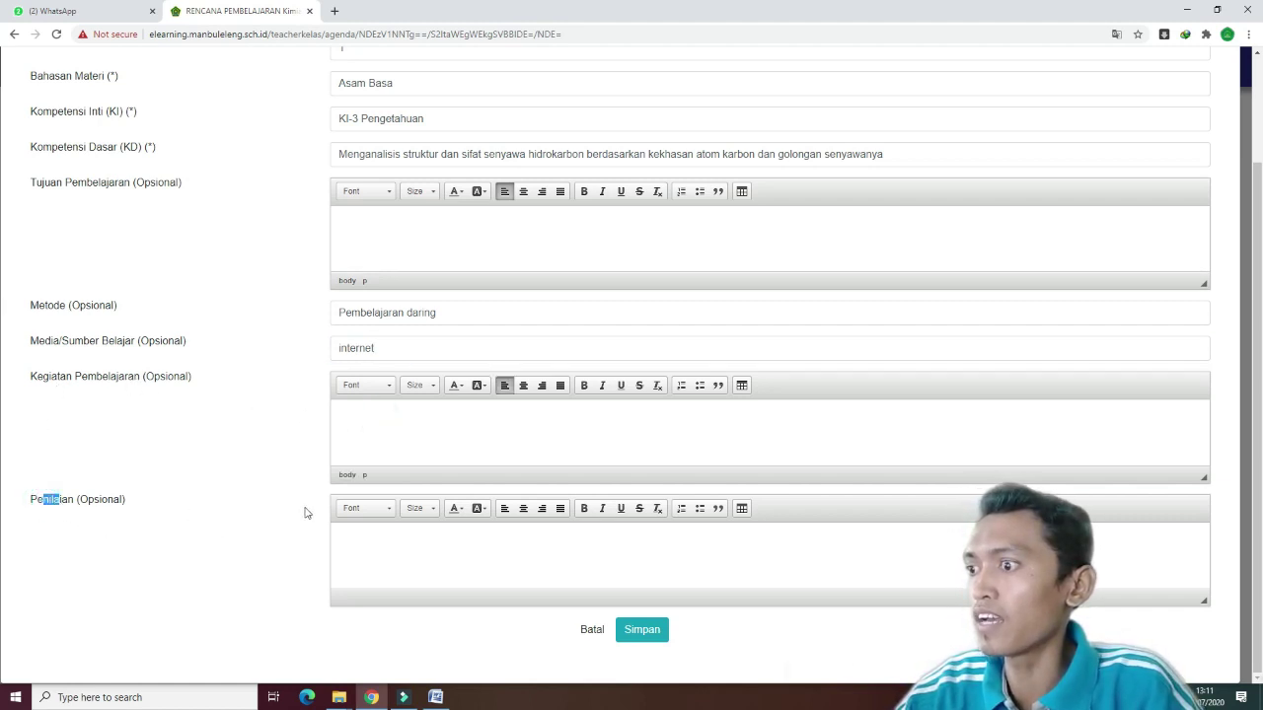
pyautogui.click(392, 531)
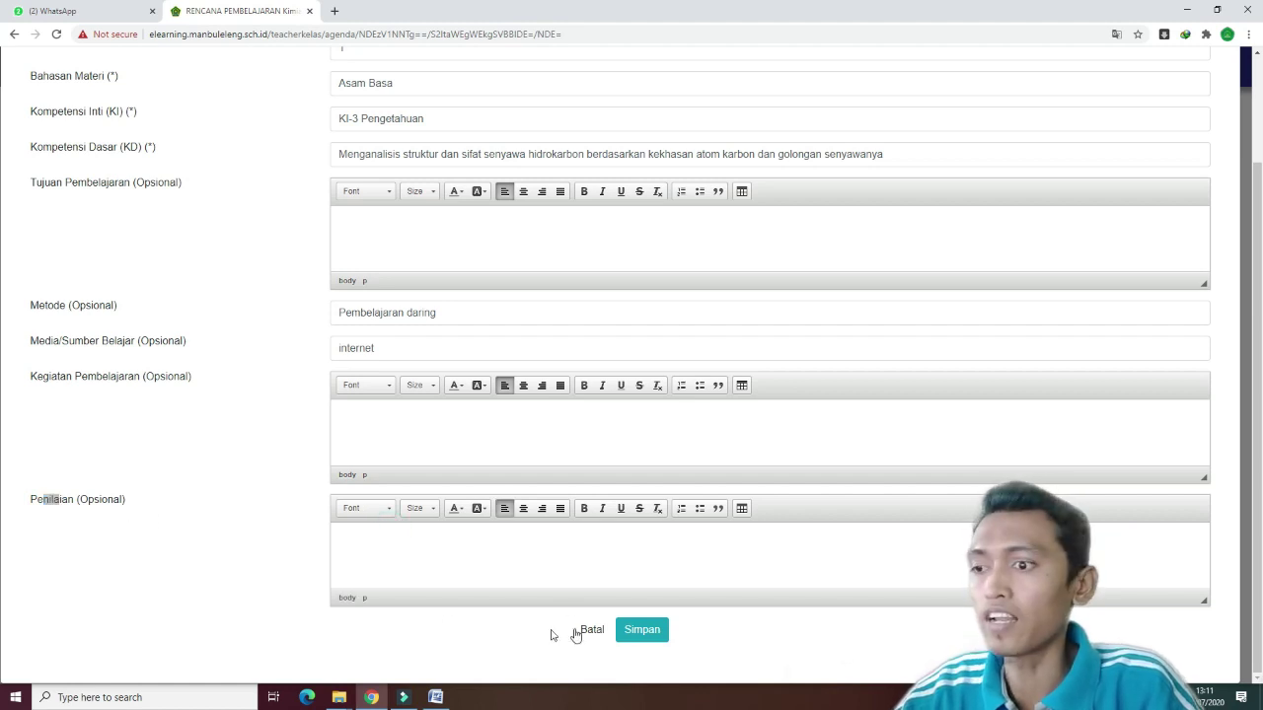
pyautogui.click(643, 632)
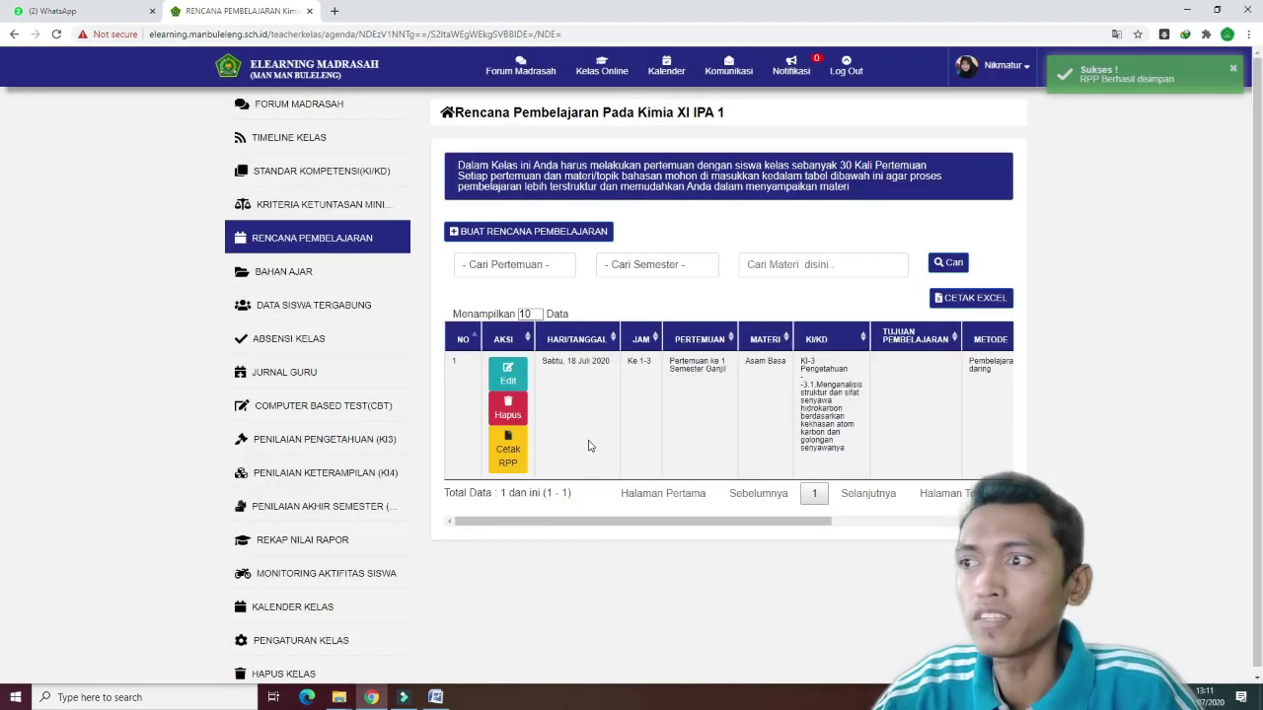
# Review the saved lesson plan's row in the table, including its date, hours, meeting, topic and KI/KD.
pyautogui.moveTo(566, 361); pyautogui.dragTo(866, 382)
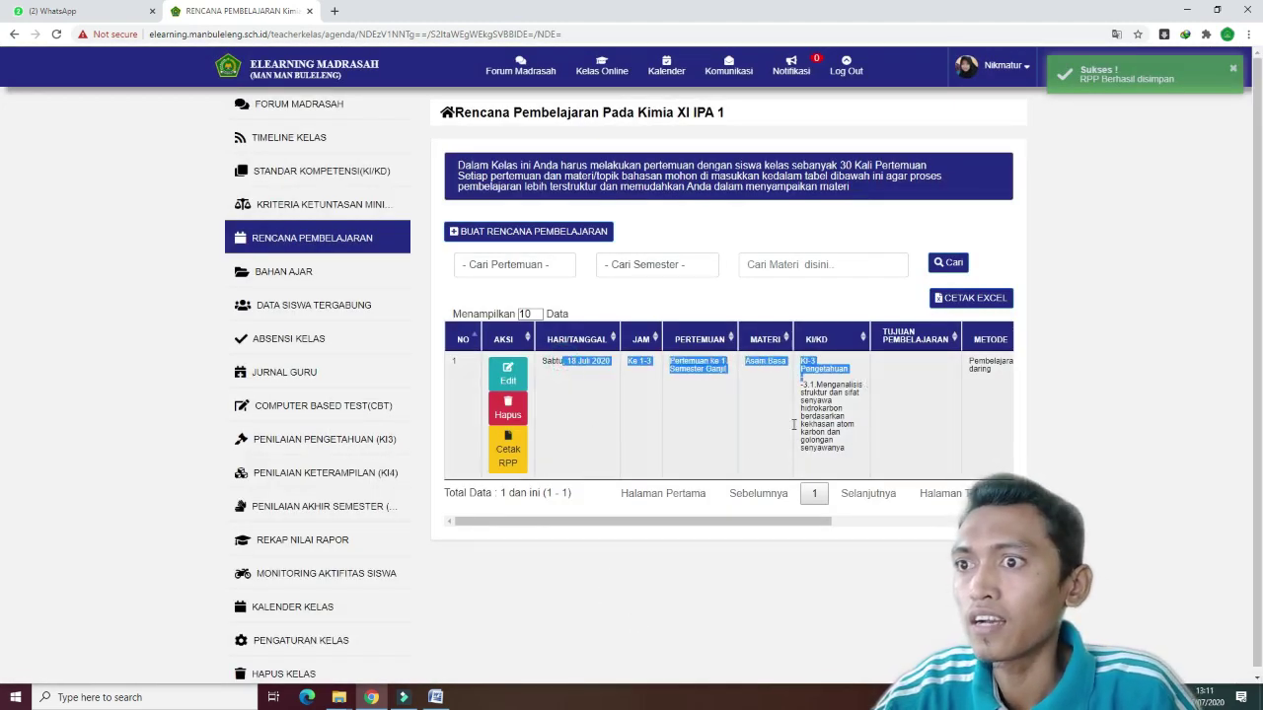
pyautogui.moveTo(645, 523); pyautogui.dragTo(608, 410)
pyautogui.click(682, 402)
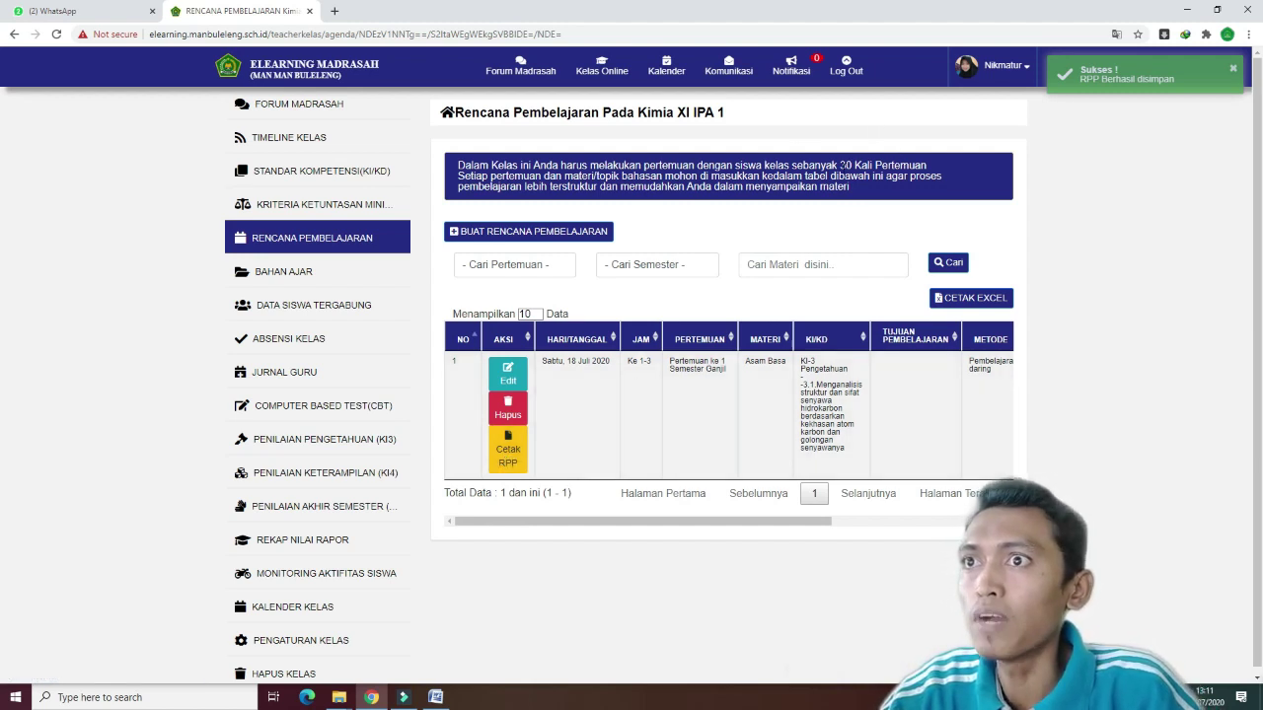
pyautogui.click(592, 399)
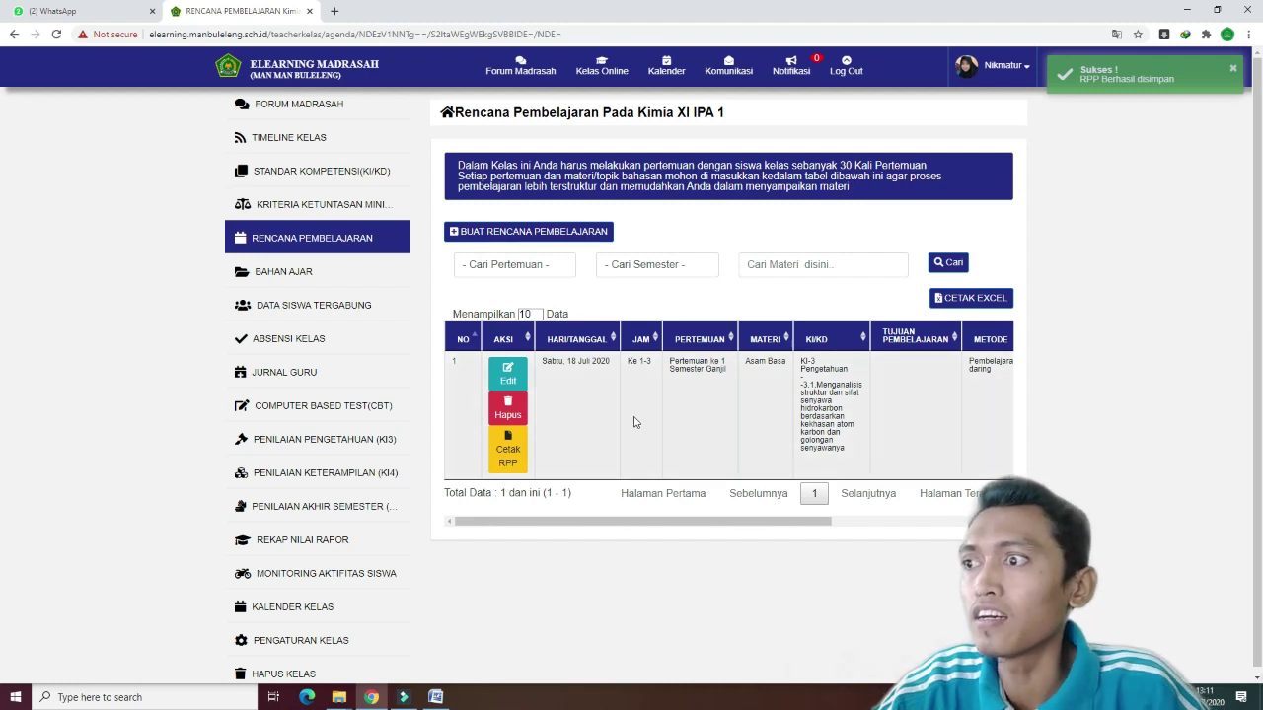
pyautogui.click(633, 418)
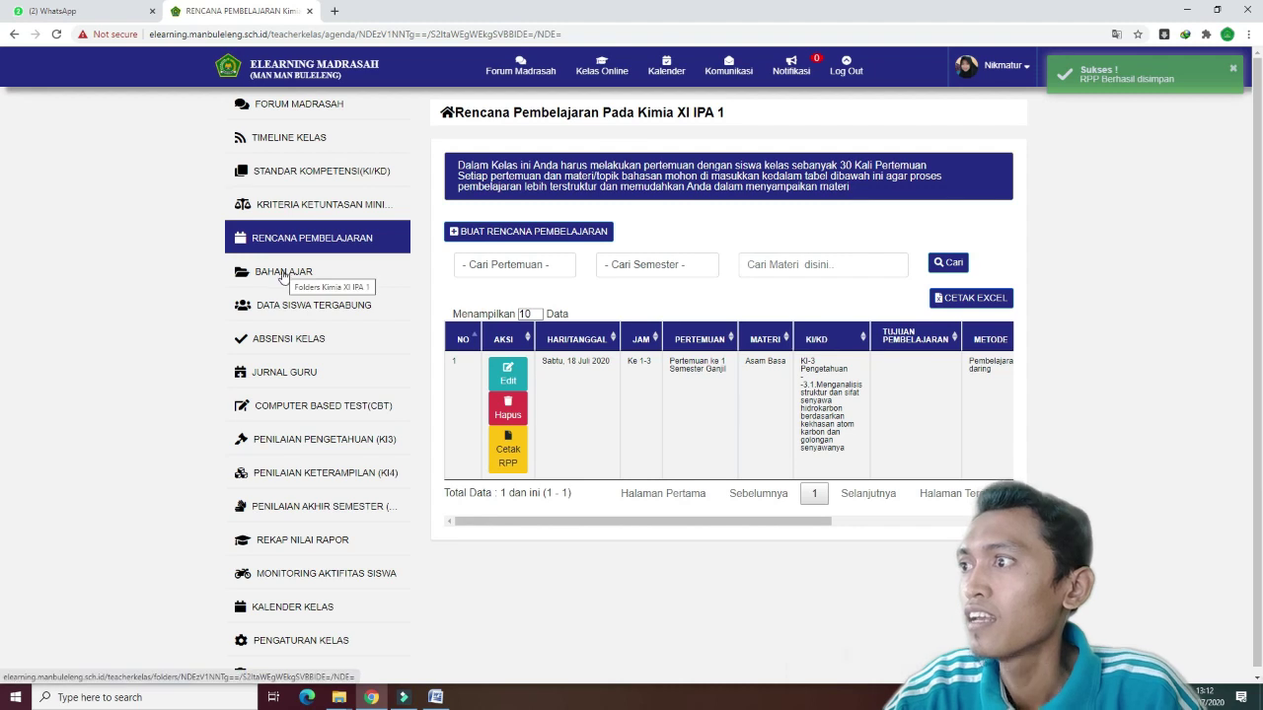
# Open the class's Bahan Ajar section and examine the instructions for sharing teaching materials, including the accepted document formats.
pyautogui.click(280, 279)
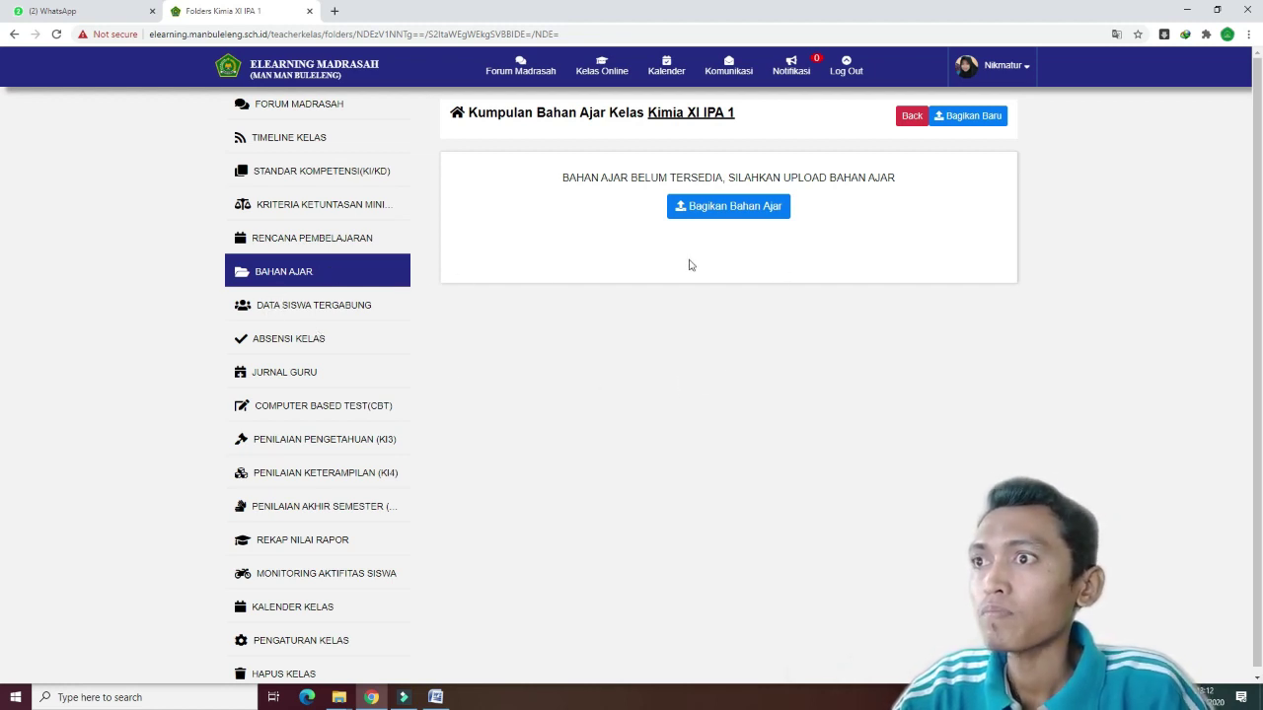
pyautogui.click(716, 209)
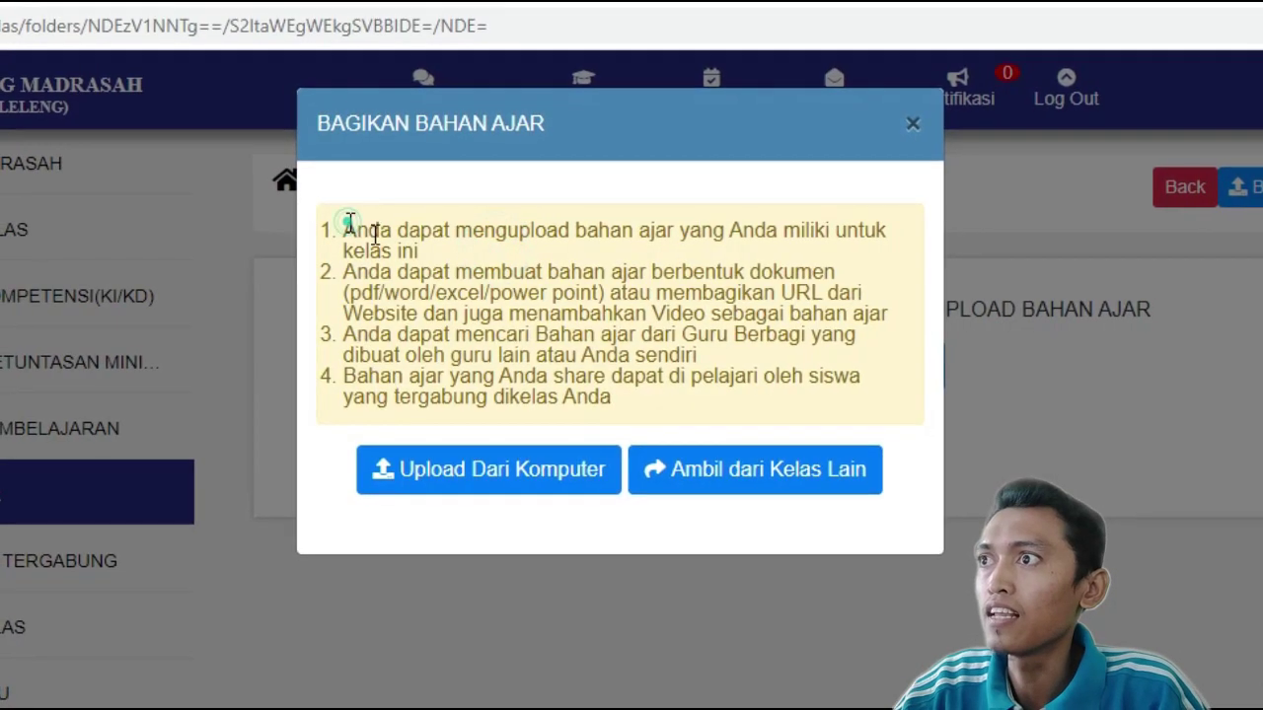
pyautogui.moveTo(347, 221); pyautogui.dragTo(418, 252)
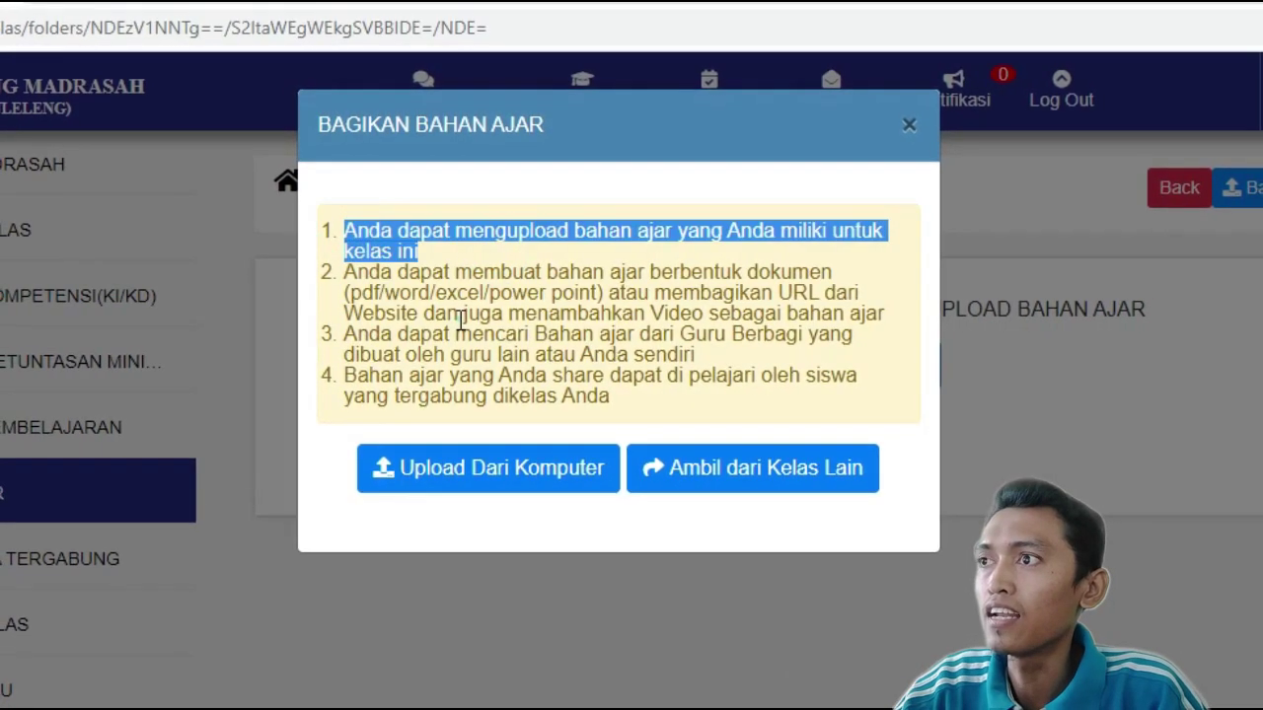
pyautogui.click(414, 262)
pyautogui.click(371, 233)
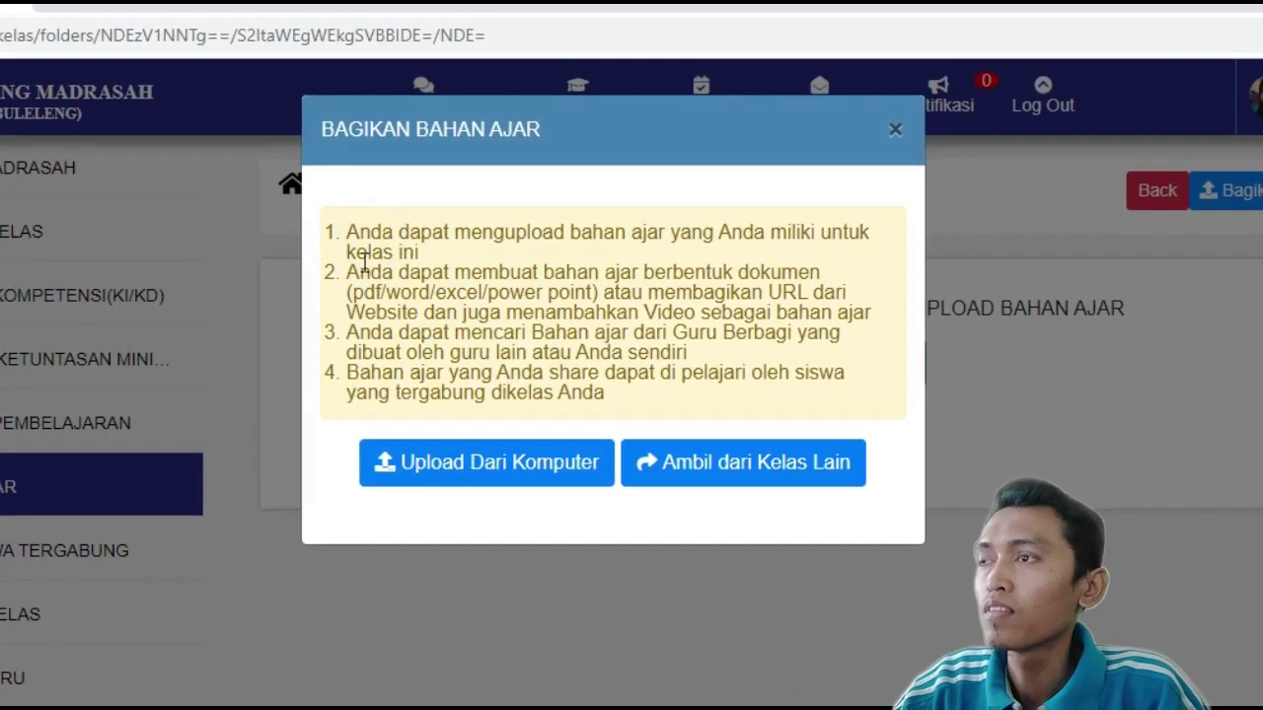
pyautogui.click(337, 234)
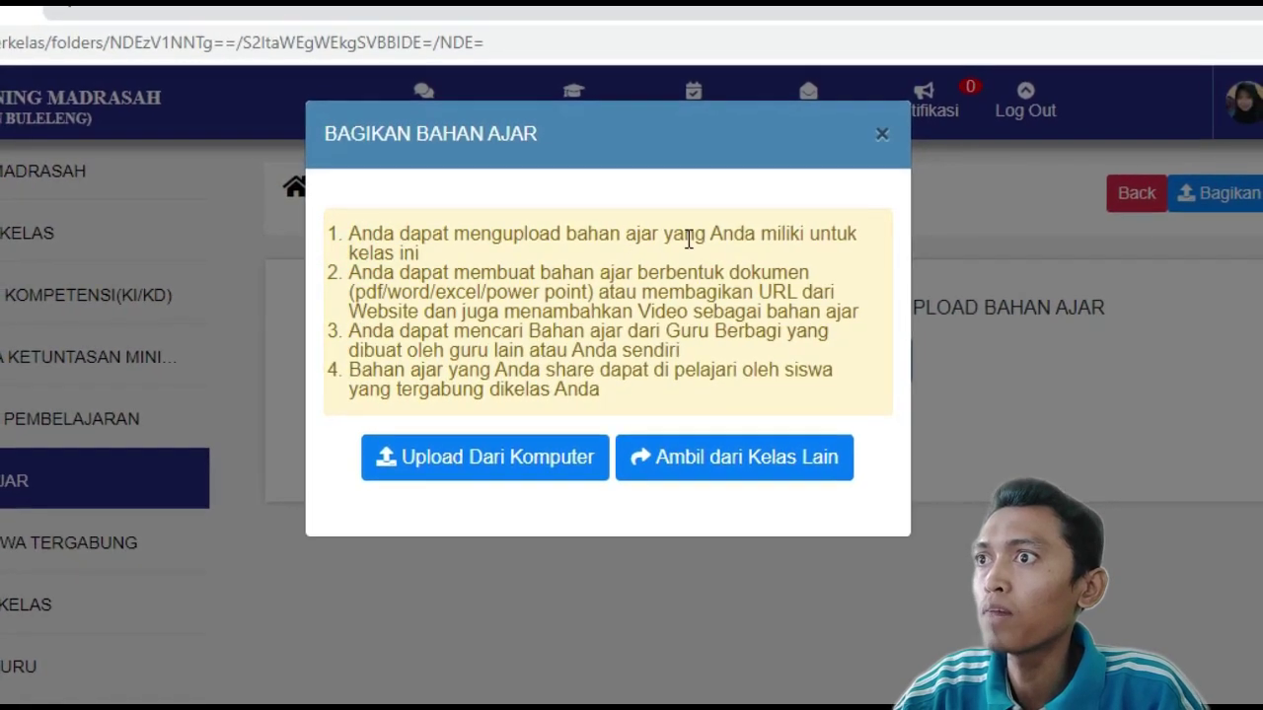
pyautogui.doubleClick(410, 253)
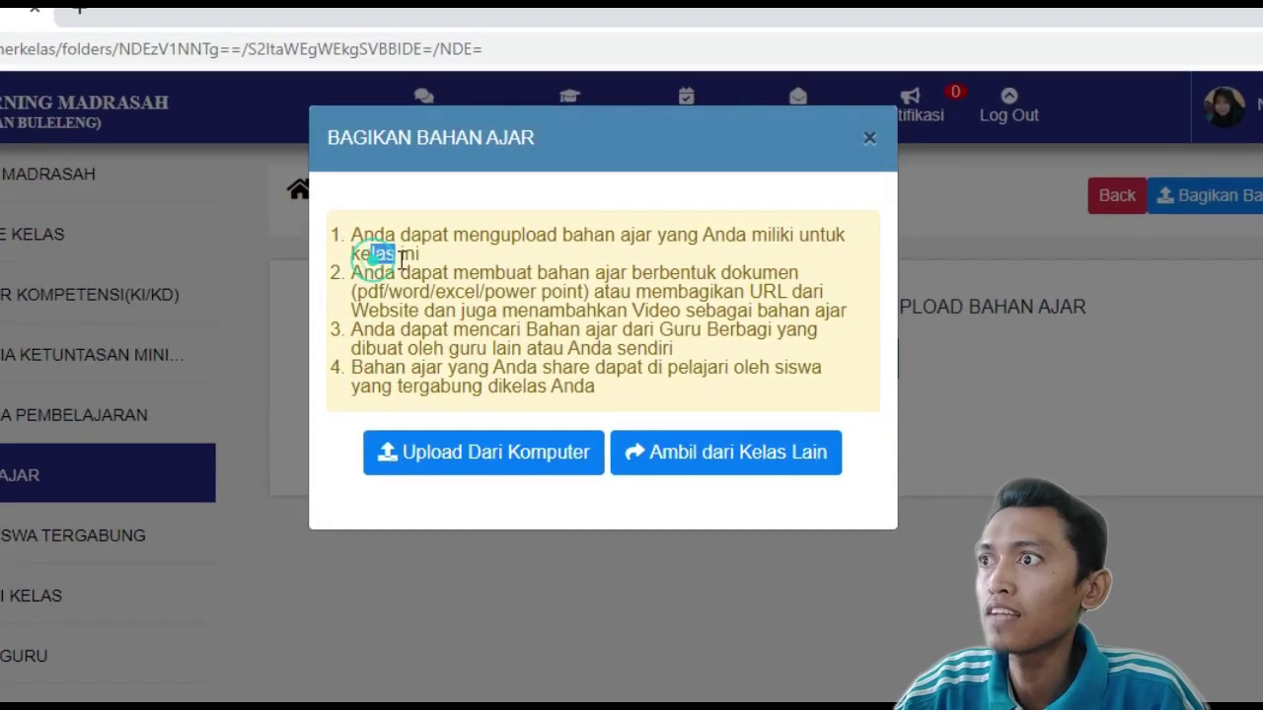
pyautogui.doubleClick(364, 291)
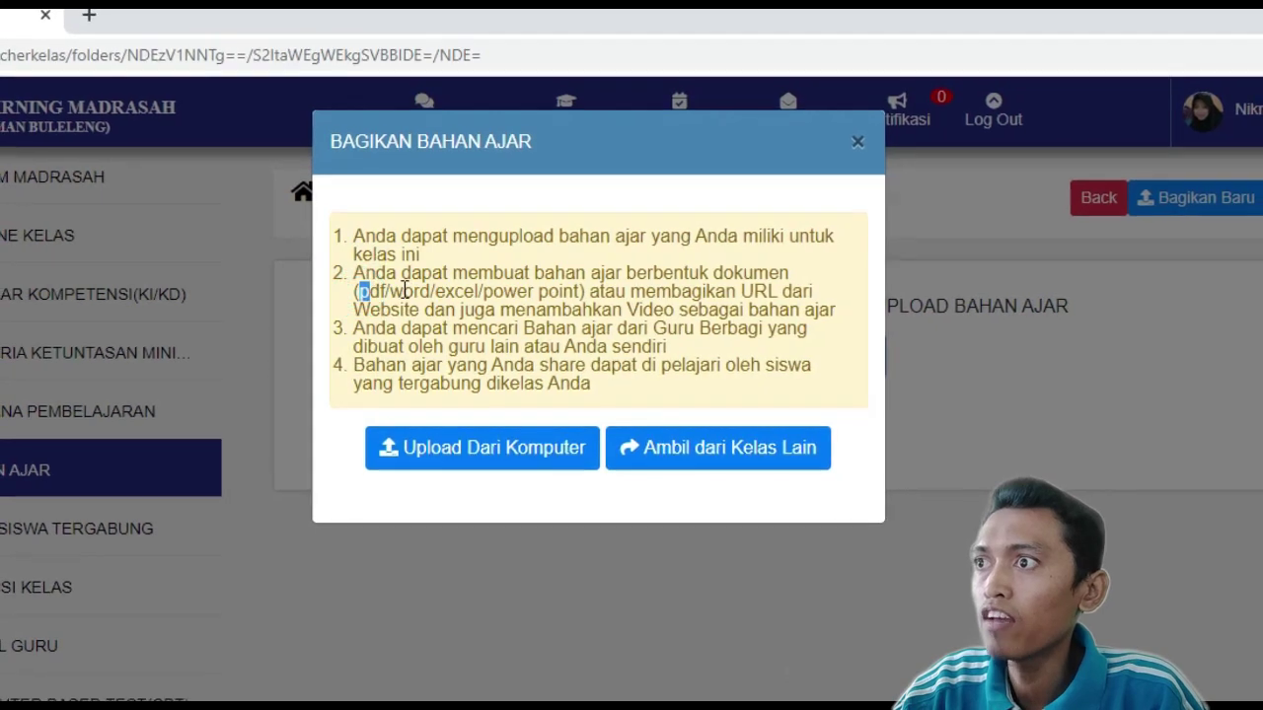
pyautogui.doubleClick(410, 291)
pyautogui.doubleClick(455, 291)
pyautogui.doubleClick(514, 291)
pyautogui.moveTo(539, 293); pyautogui.dragTo(560, 292)
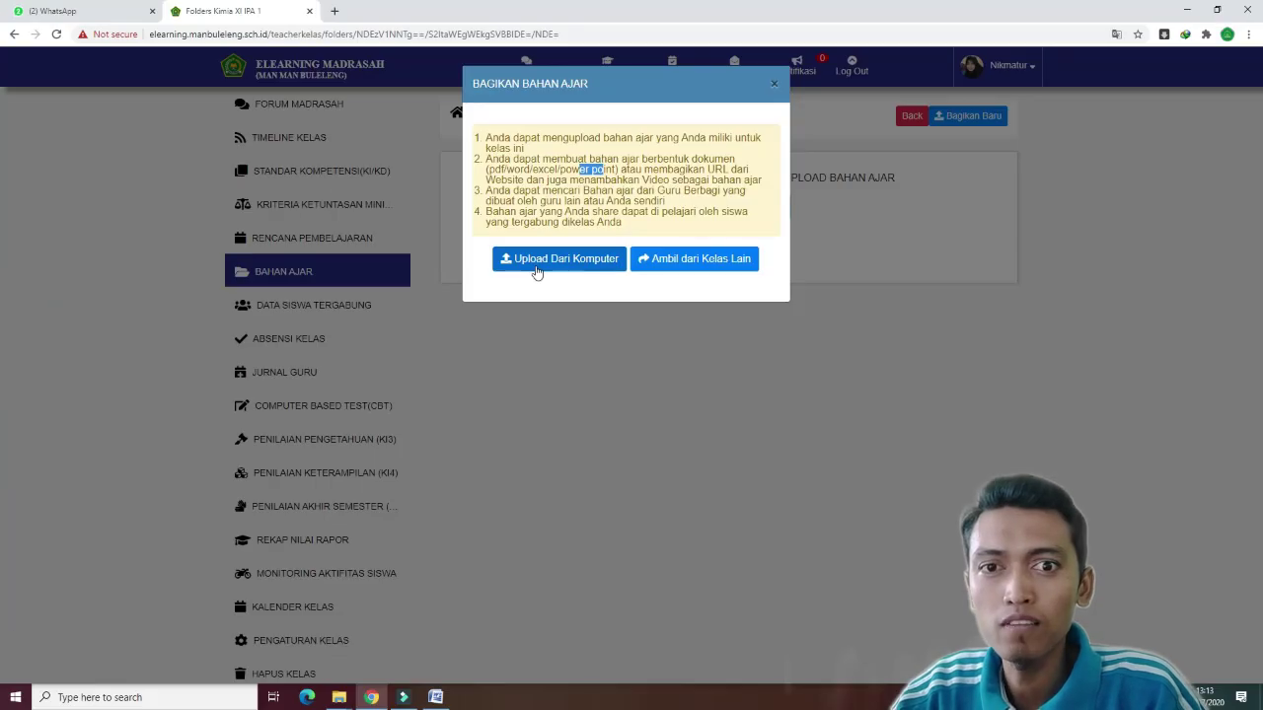
# Start an upload of teaching material from the computer and set Jenis / Format to Bahan Ajar Format PDF.
pyautogui.click(537, 264)
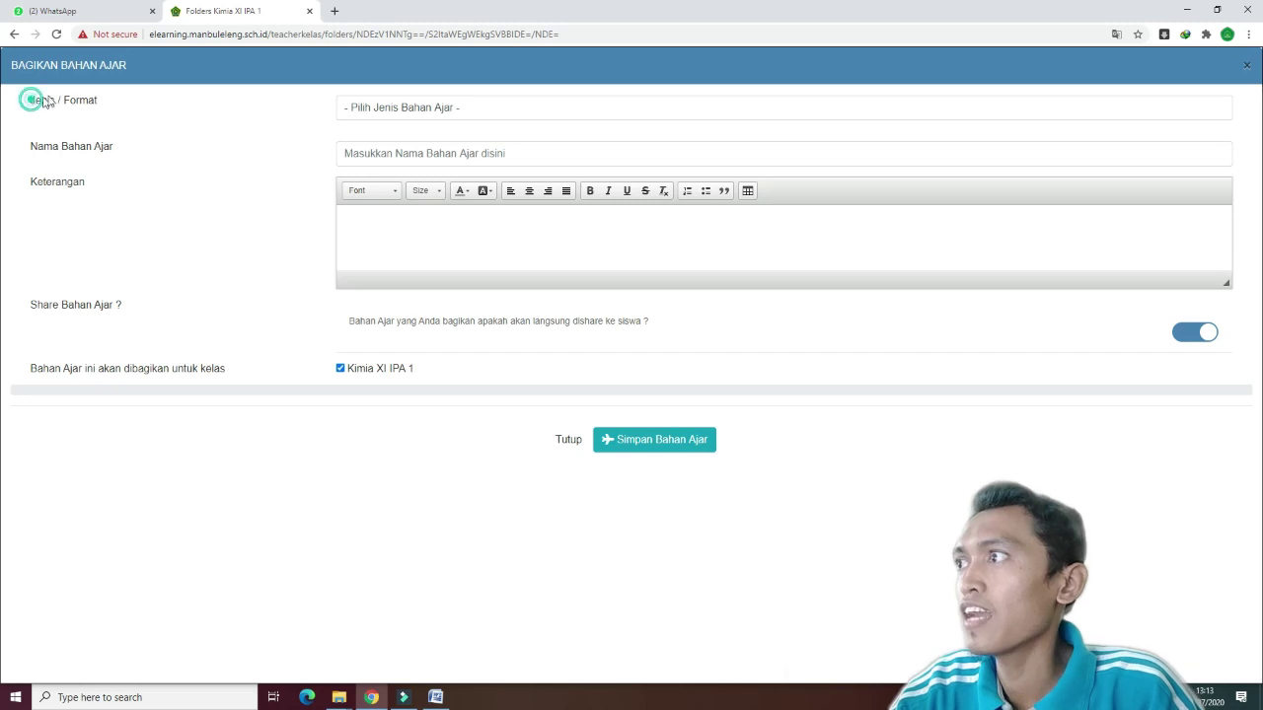
pyautogui.click(427, 113)
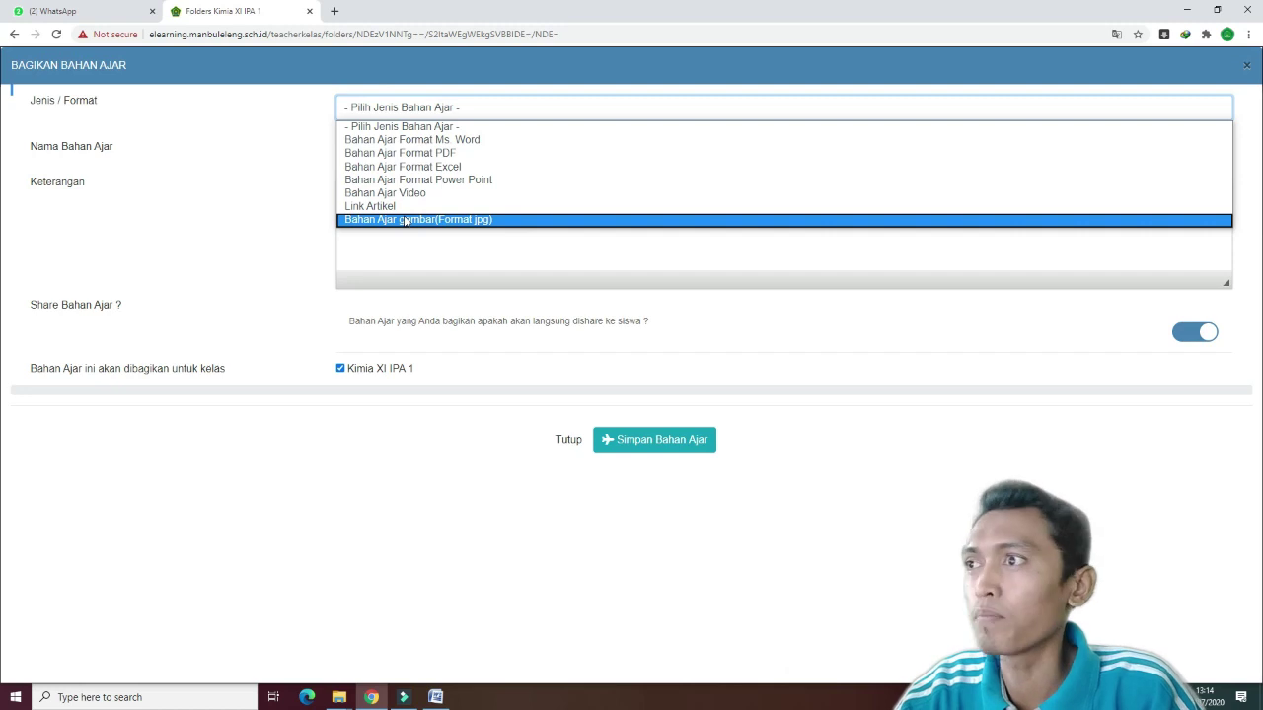
pyautogui.click(435, 154)
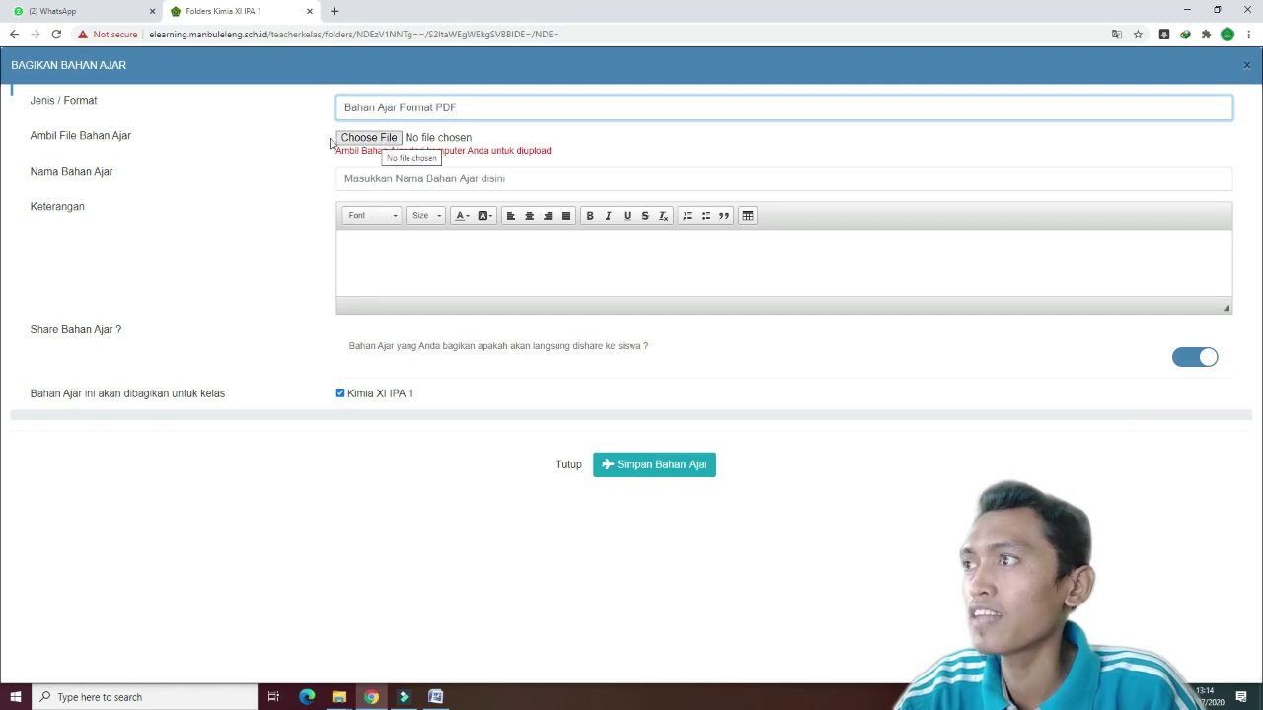
pyautogui.doubleClick(42, 135)
pyautogui.doubleClick(96, 136)
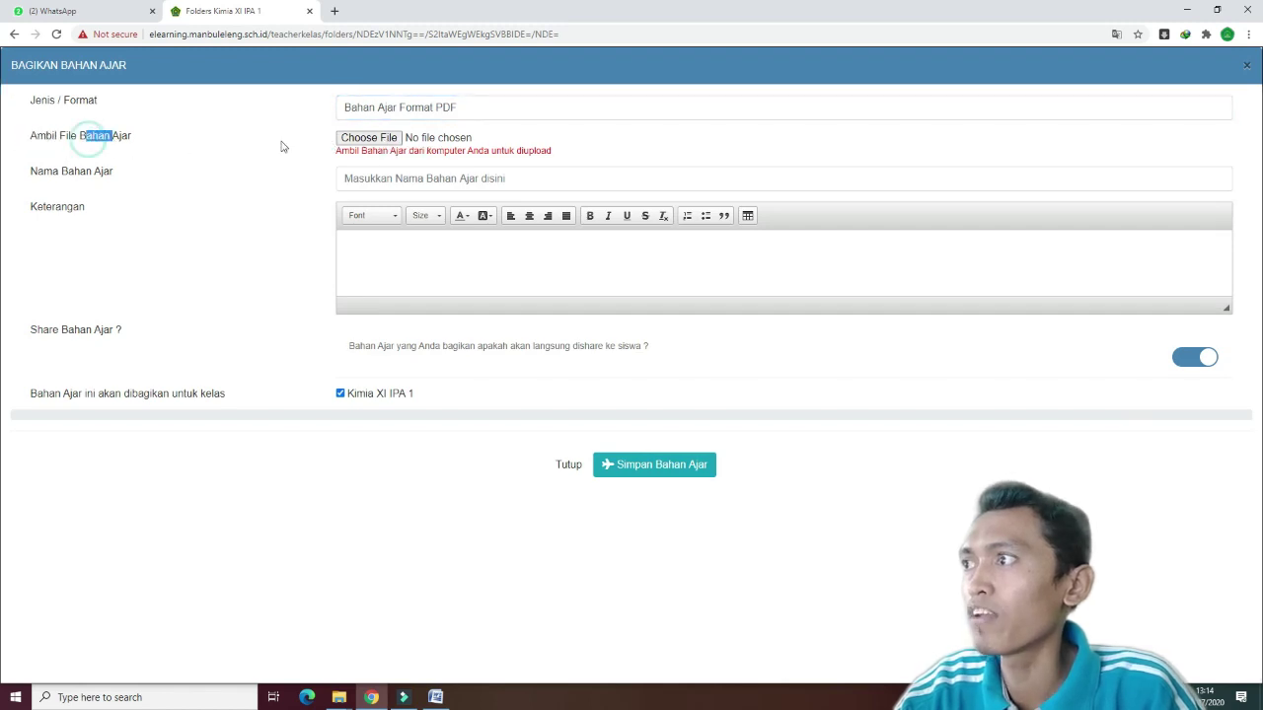
# Attach the file 3-19-pma-nomor-4-tahun-2016.pdf from the Documents folder inside Downloads.
pyautogui.click(347, 138)
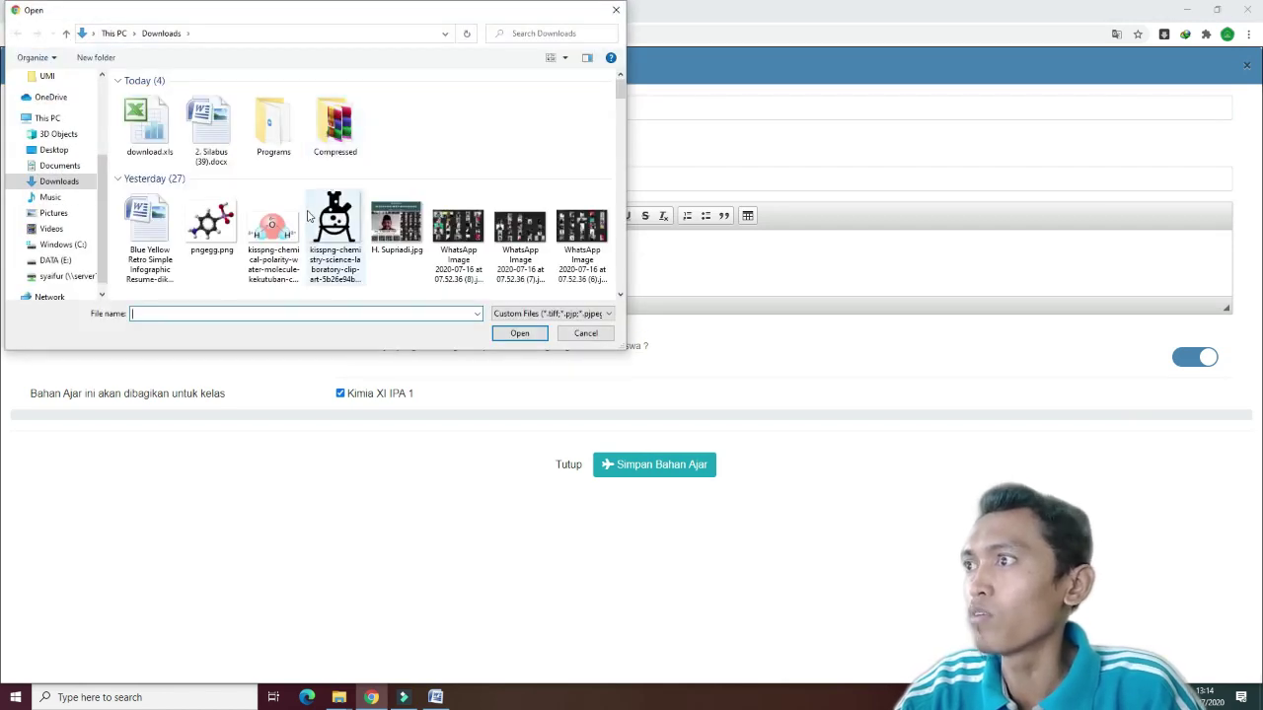
pyautogui.scroll(-1, 261, 246)
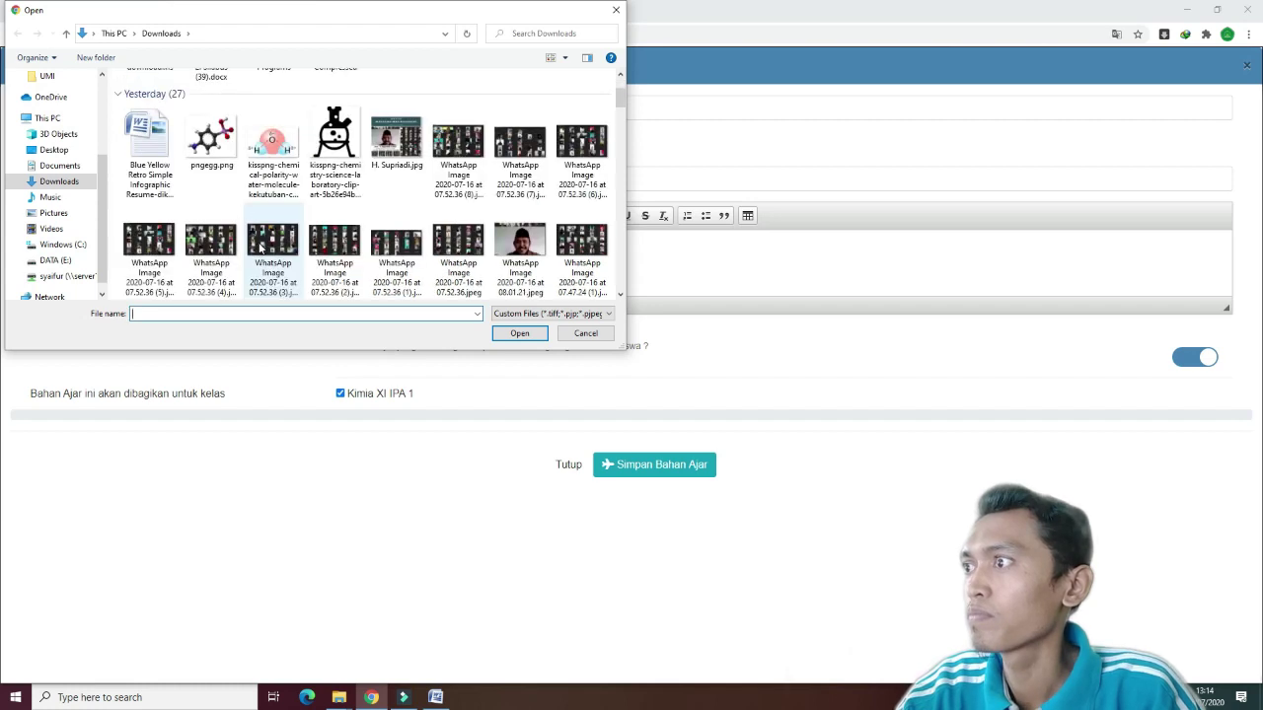
pyautogui.scroll(-4, 260, 247)
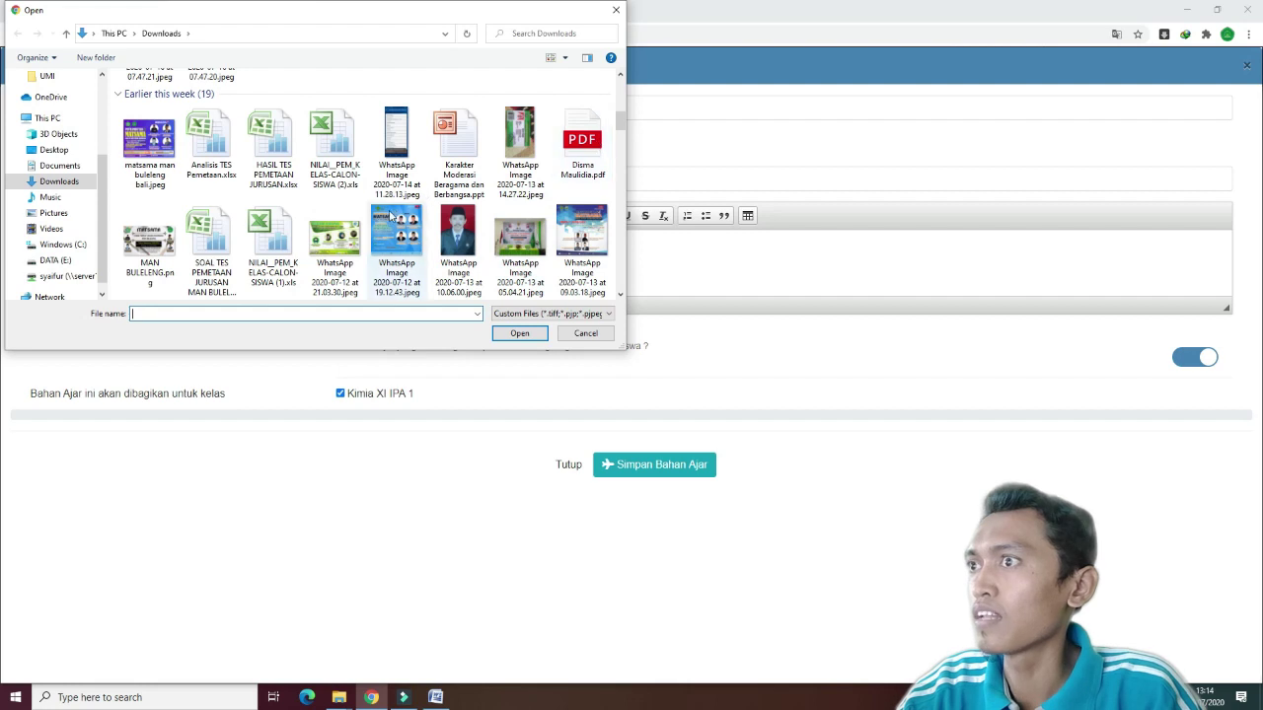
pyautogui.scroll(-5, 390, 215)
pyautogui.doubleClick(273, 259)
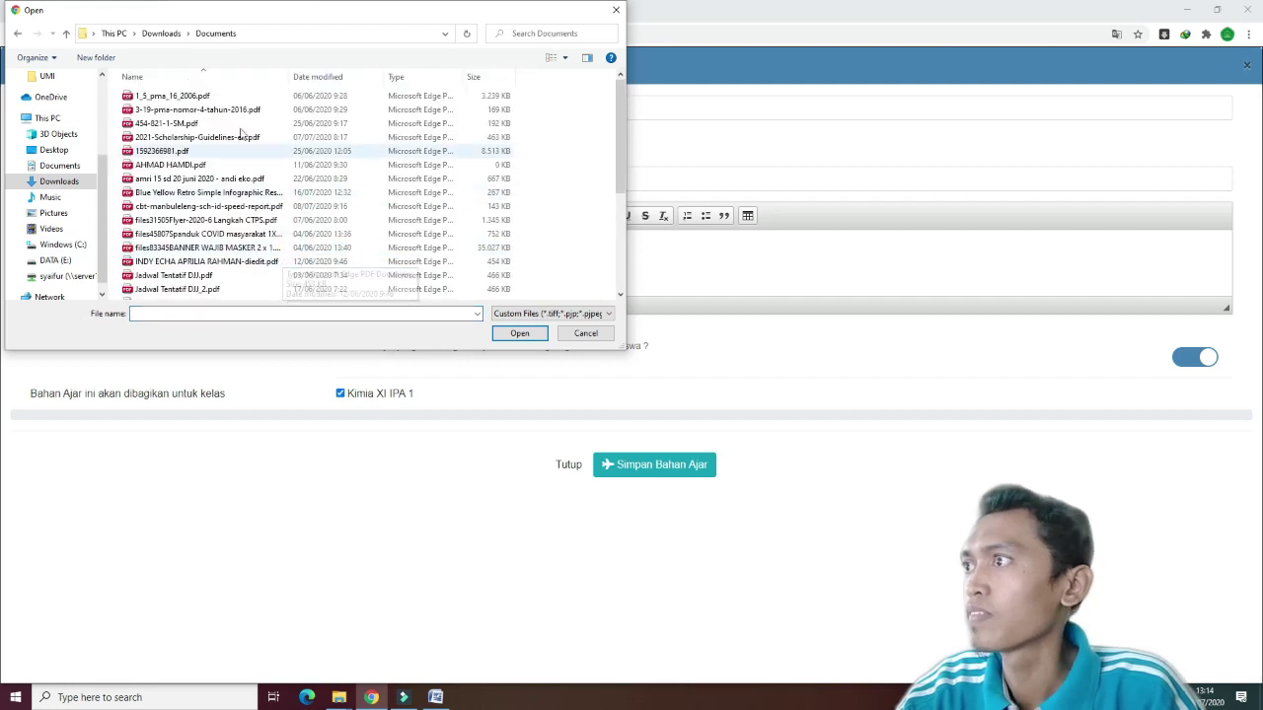
pyautogui.click(176, 95)
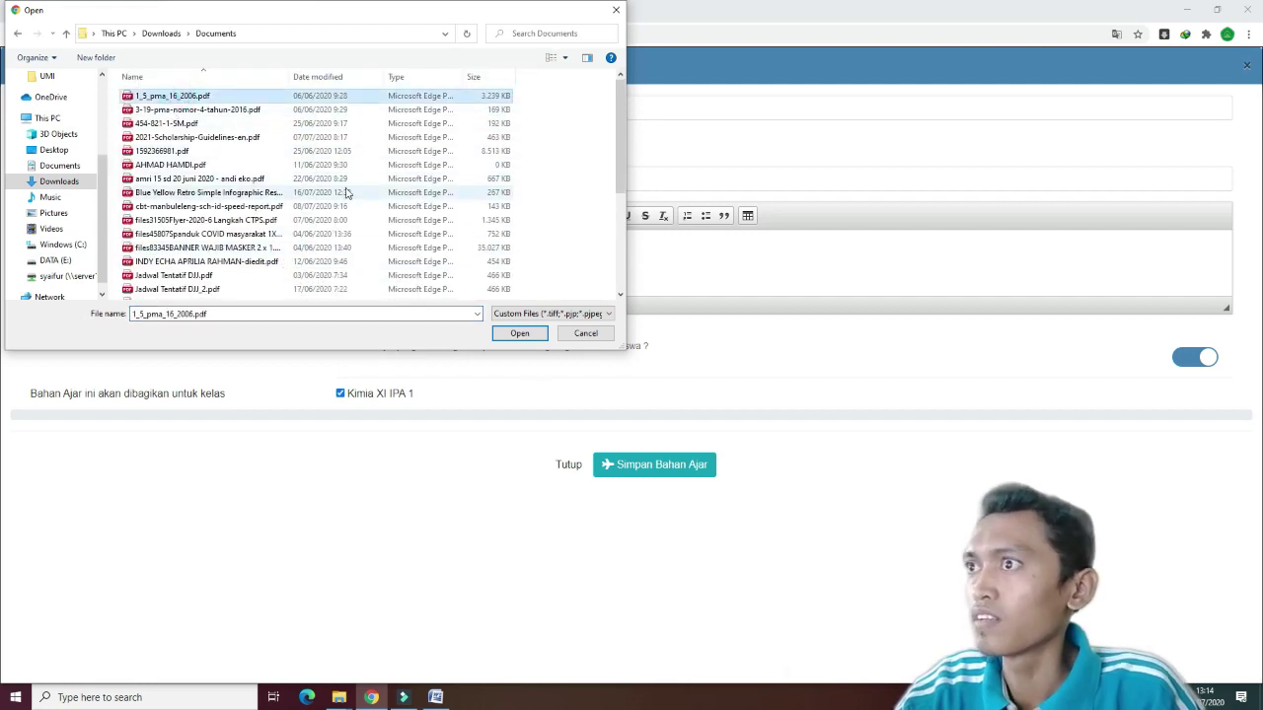
pyautogui.click(176, 110)
pyautogui.click(526, 335)
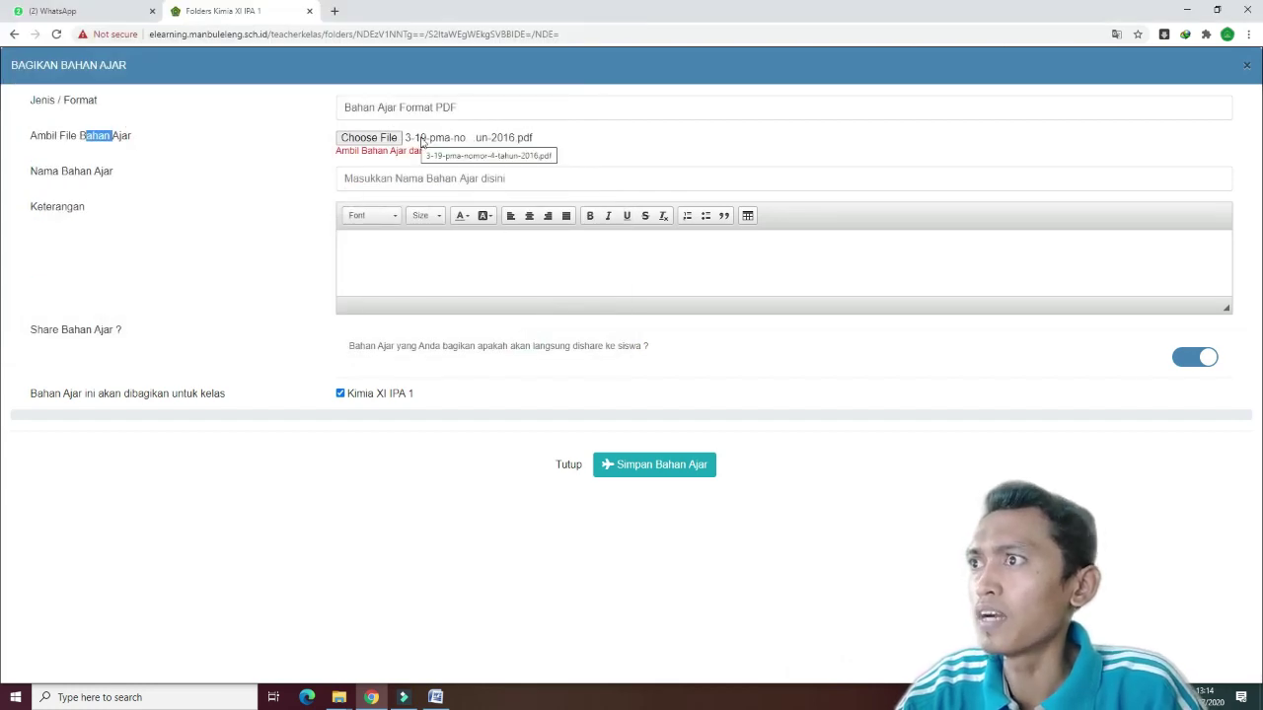
# Name the material "Pengenalan Asam Basa" and enter "Materi untuk pengenalan Asam dan Basa" as the Keterangan.
pyautogui.click(395, 179)
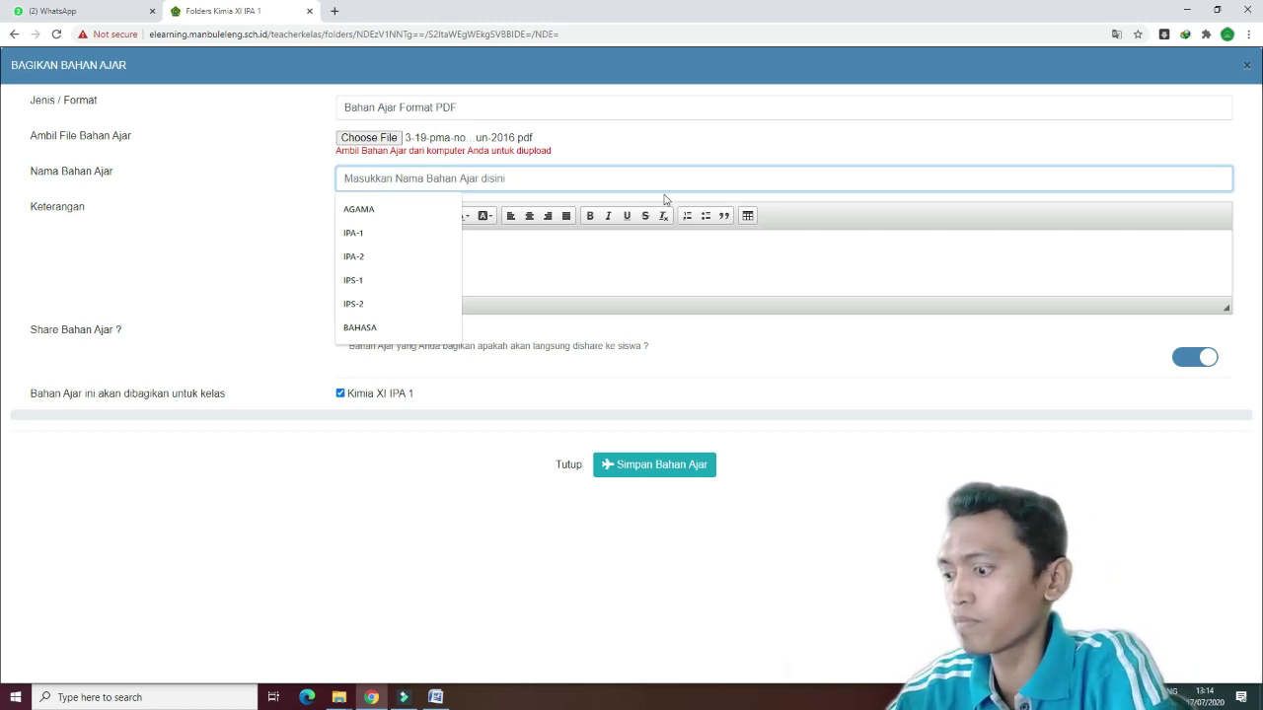
pyautogui.write('Pengenalan')
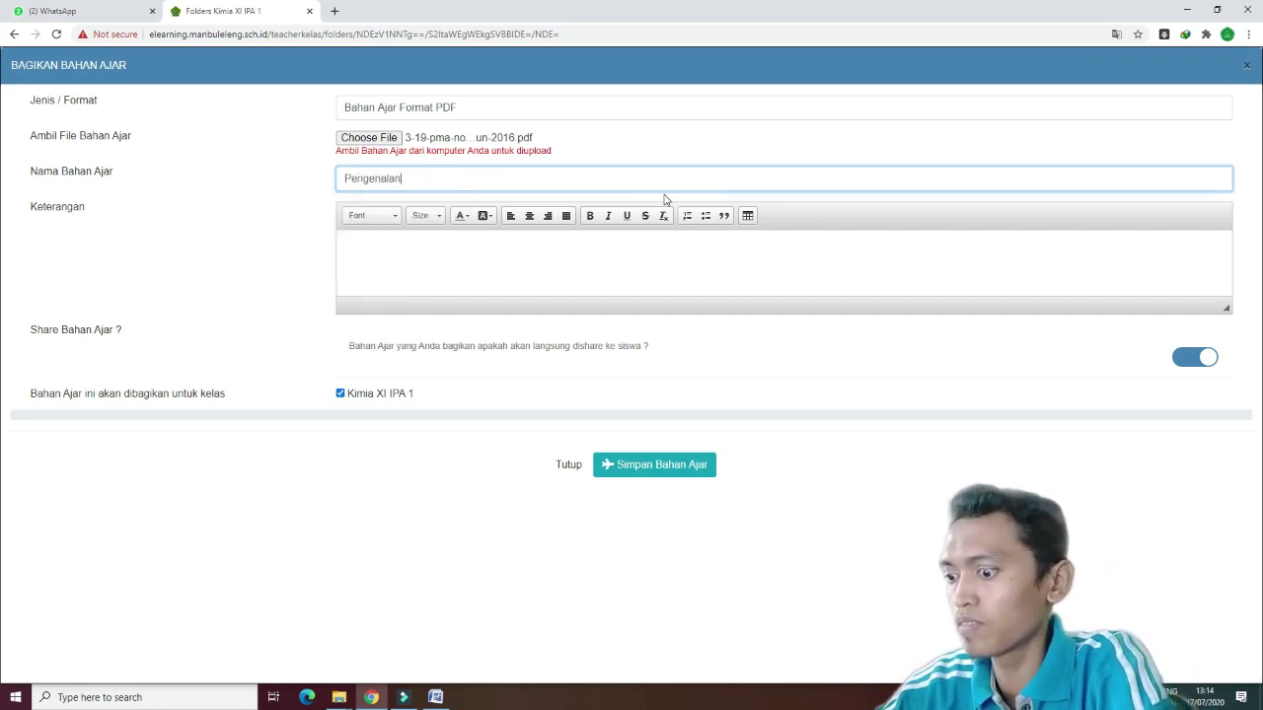
pyautogui.write(' Asam Basa')
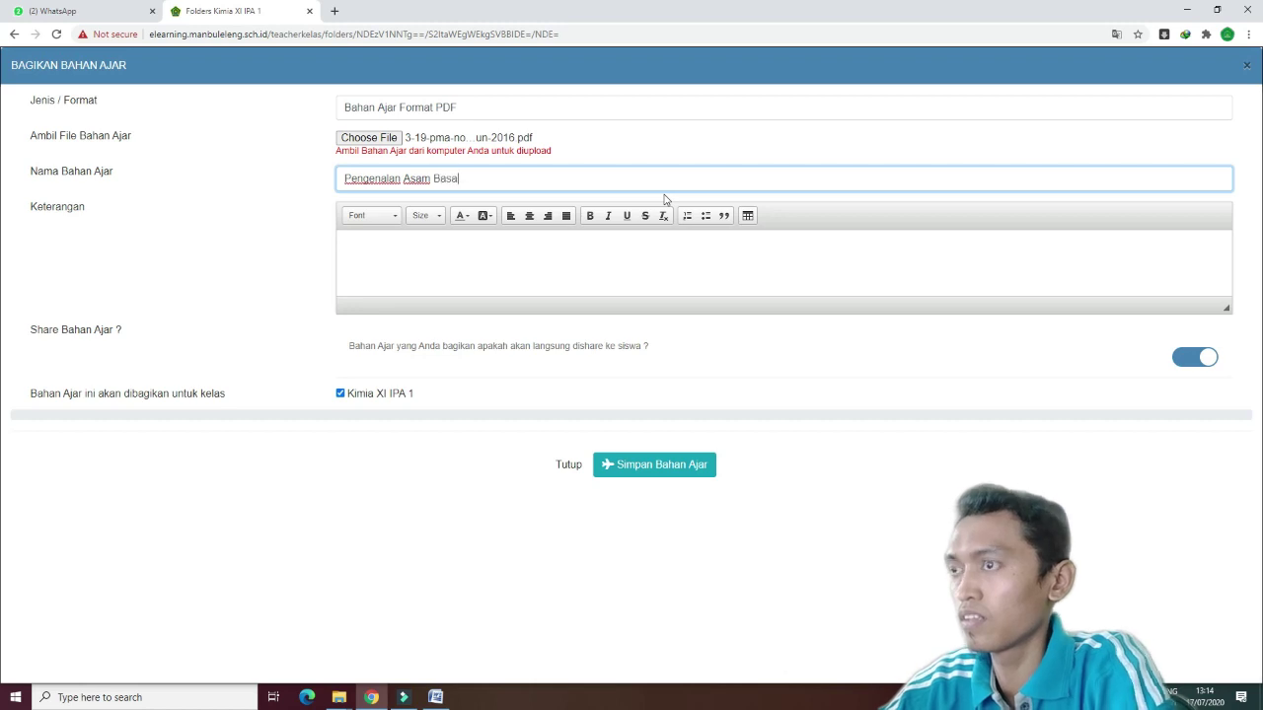
pyautogui.click(368, 249)
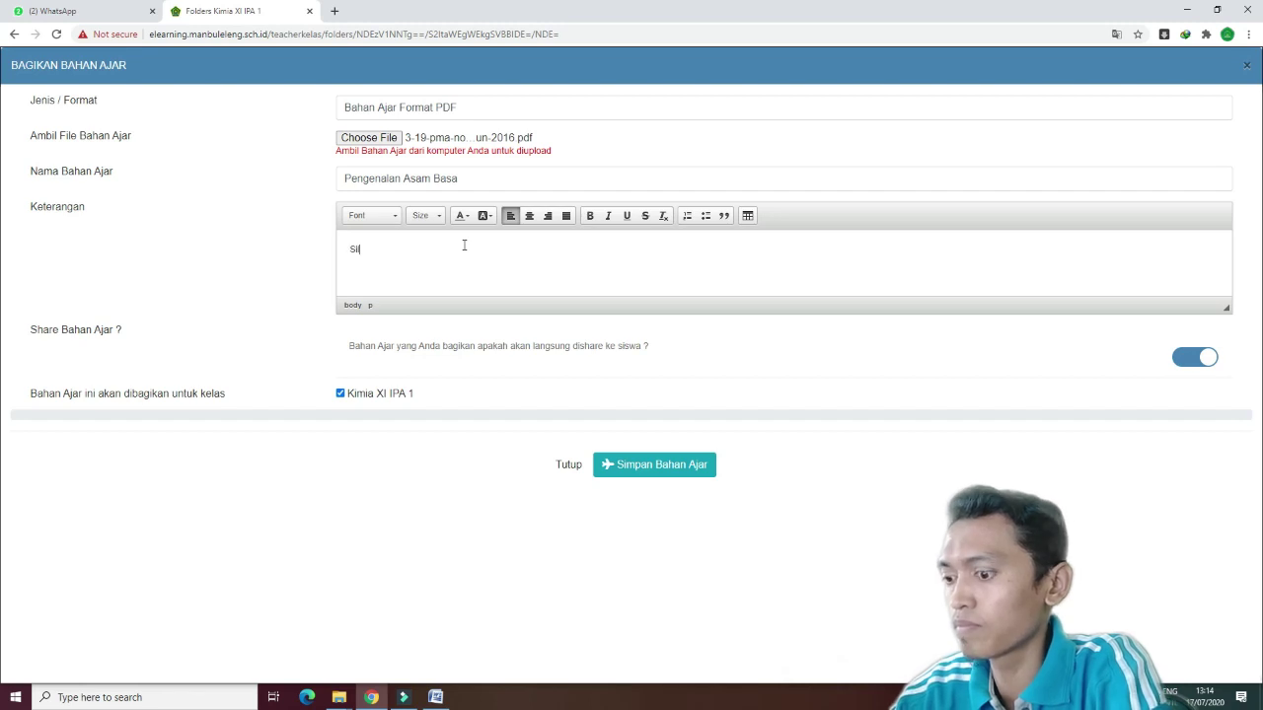
pyautogui.write('Materi ')
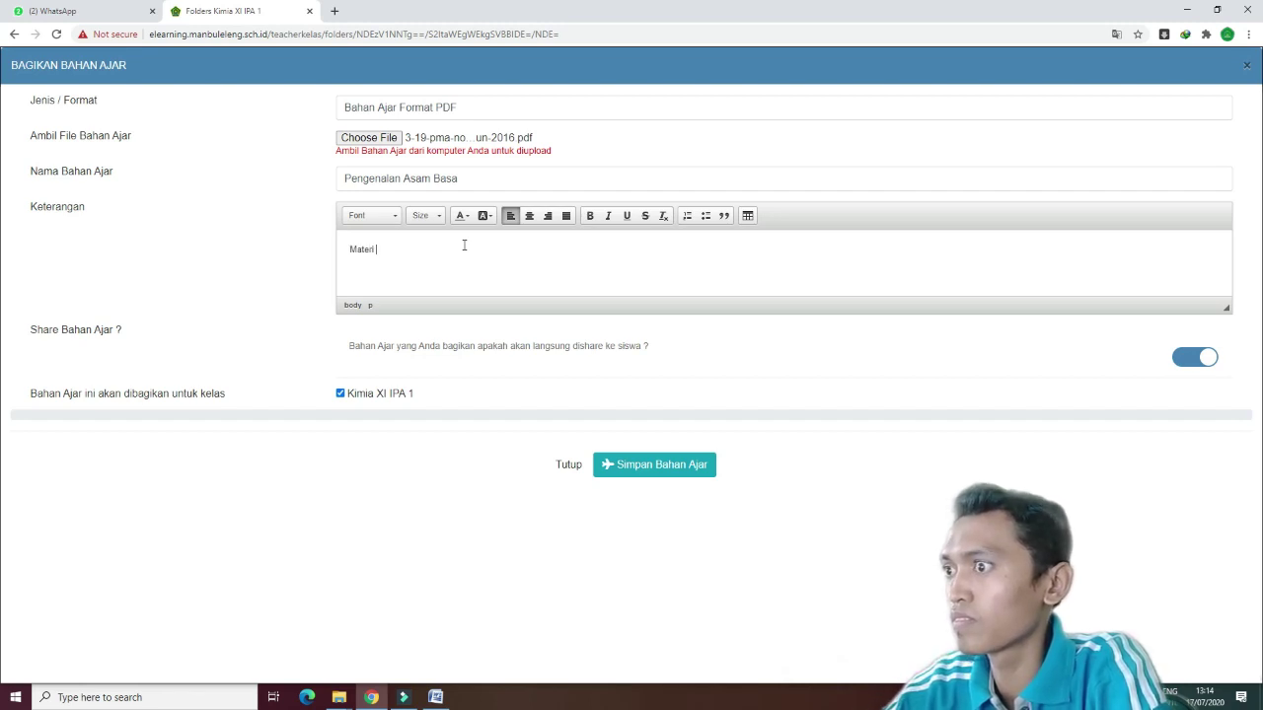
pyautogui.write('untuk pengenalan Asam dan Basa')
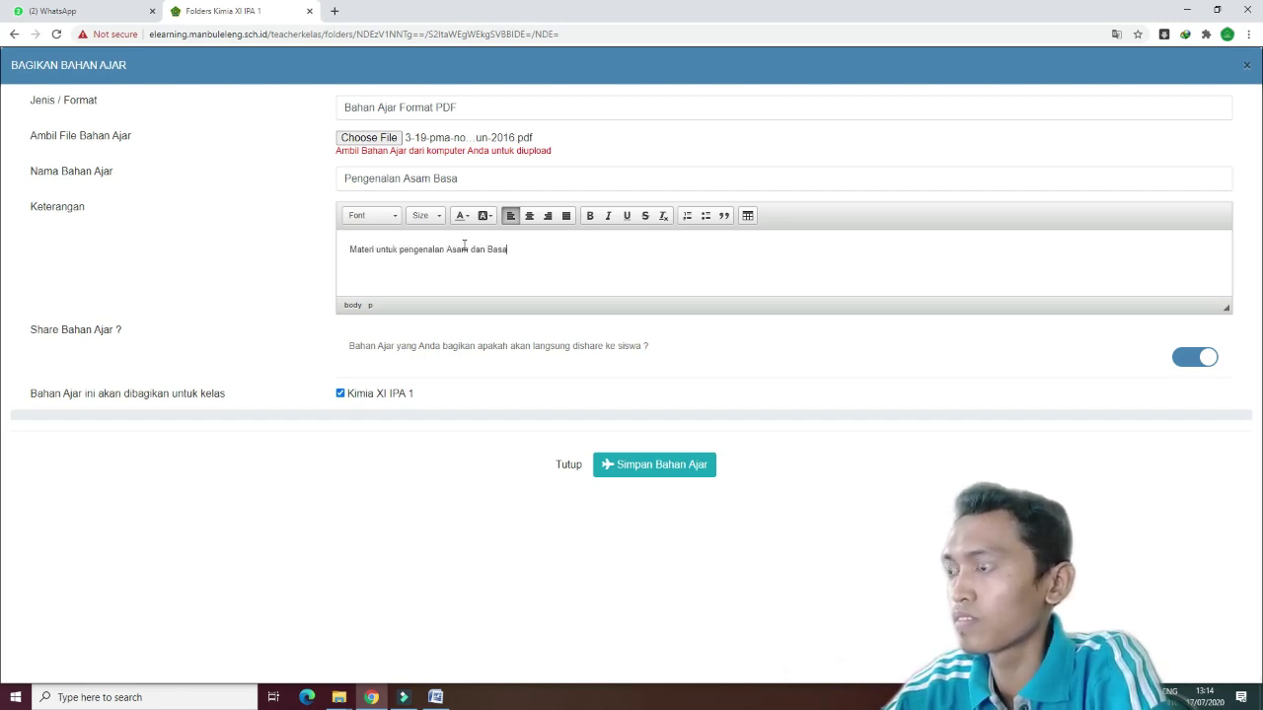
# Leave Share Bahan Ajar switched on for Kimia XI IPA 1 and save the teaching material.
pyautogui.moveTo(48, 329); pyautogui.dragTo(75, 331)
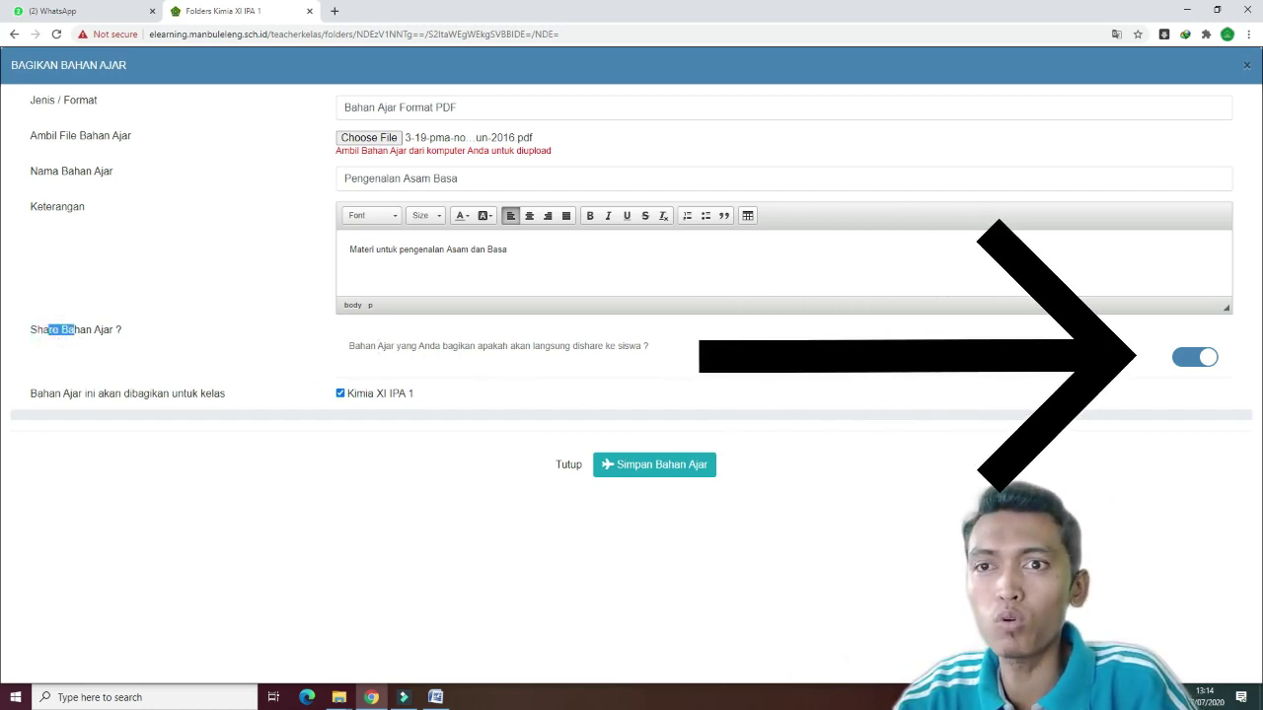
pyautogui.click(461, 352)
pyautogui.click(599, 351)
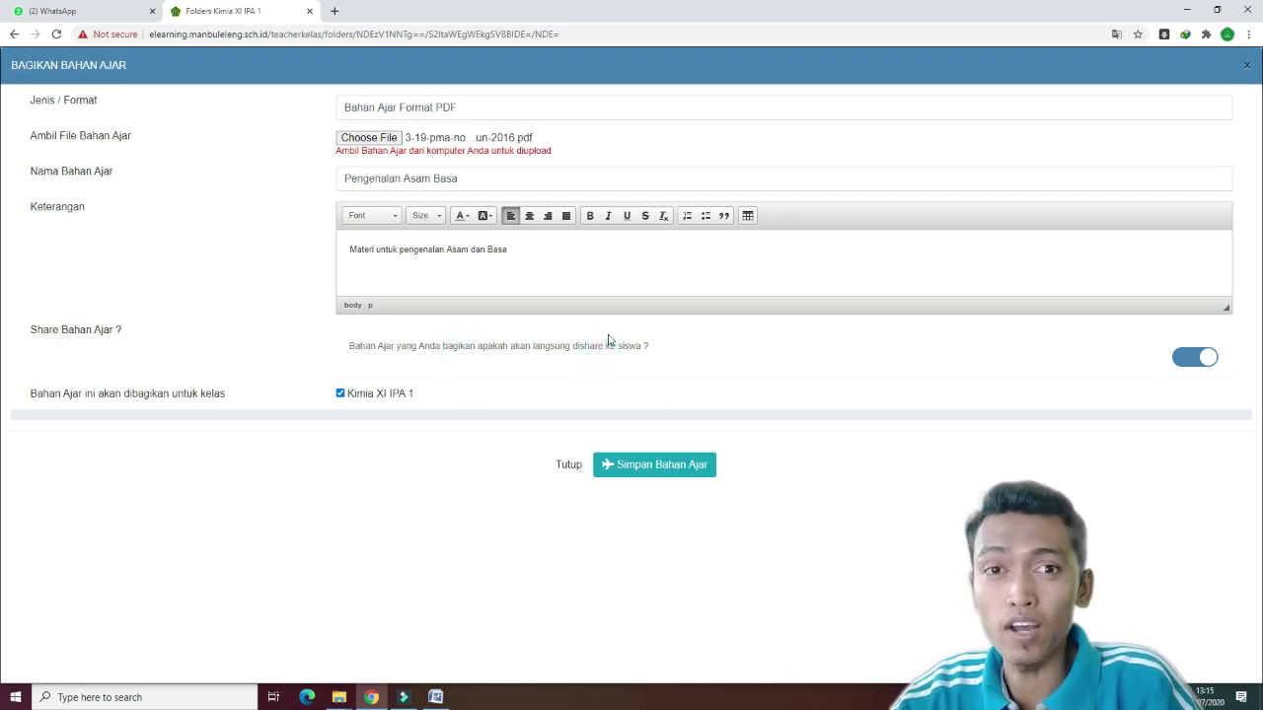
pyautogui.click(1187, 361)
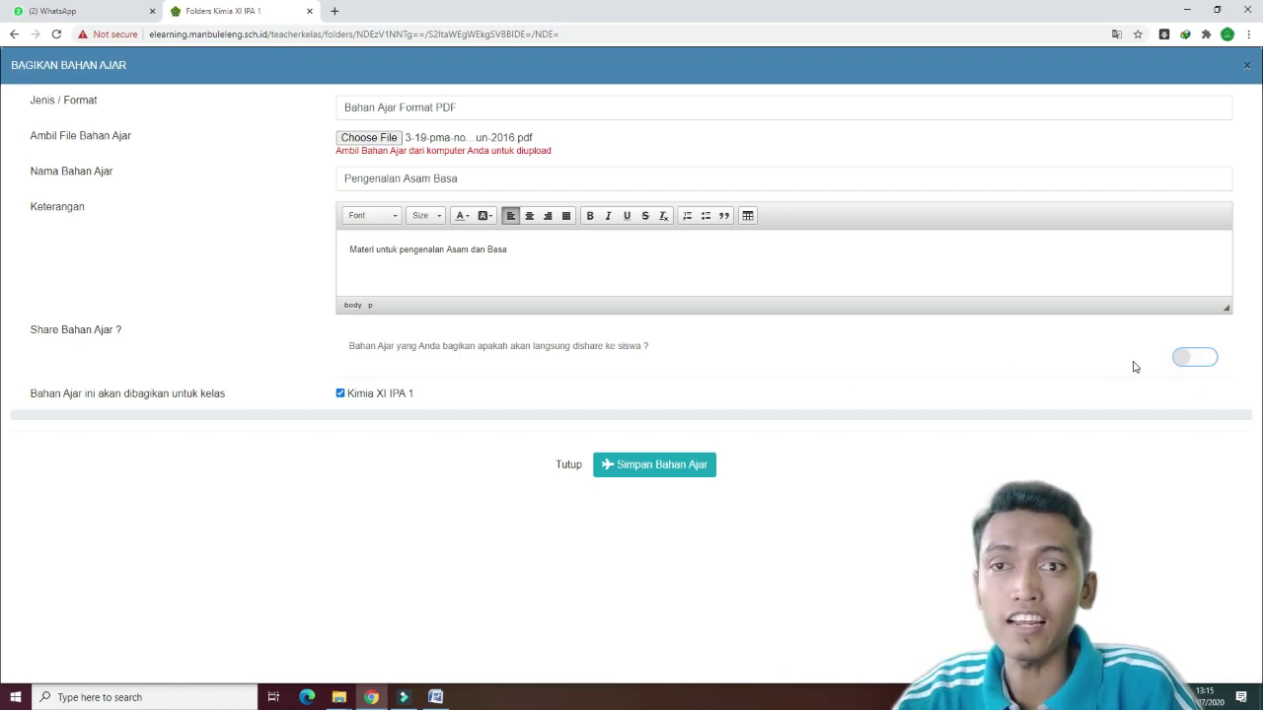
pyautogui.click(1187, 361)
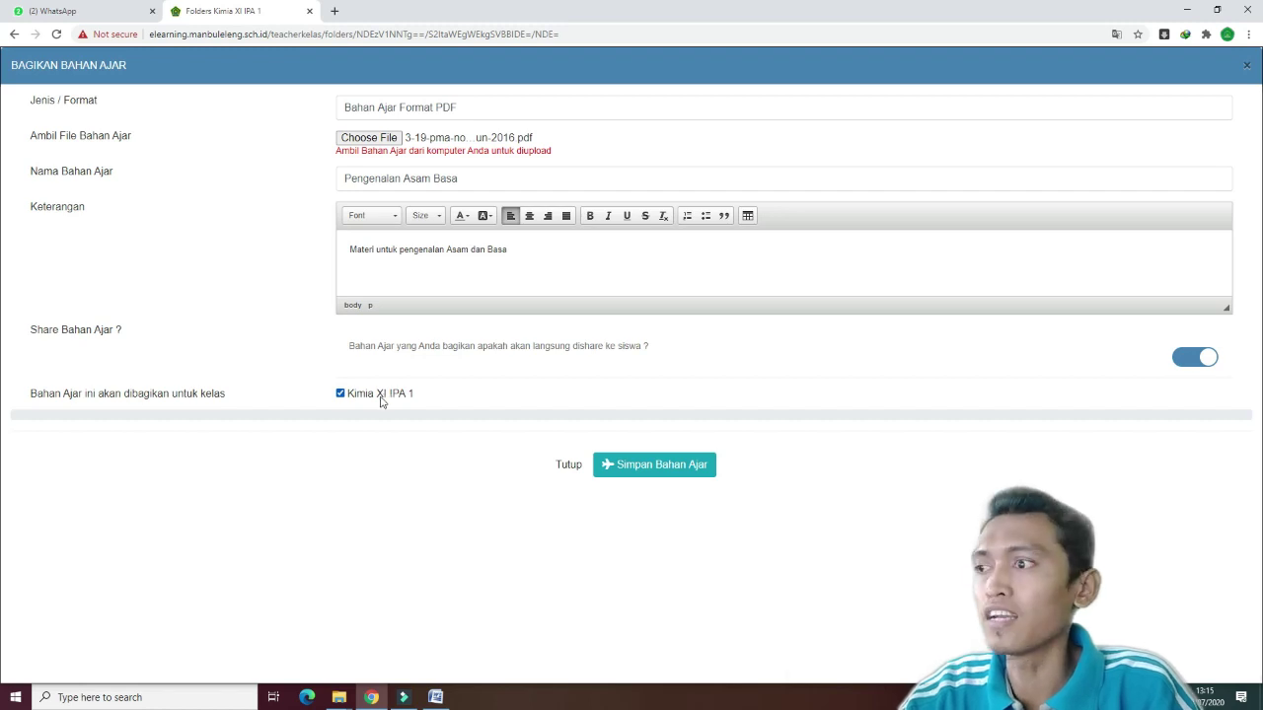
pyautogui.click(658, 475)
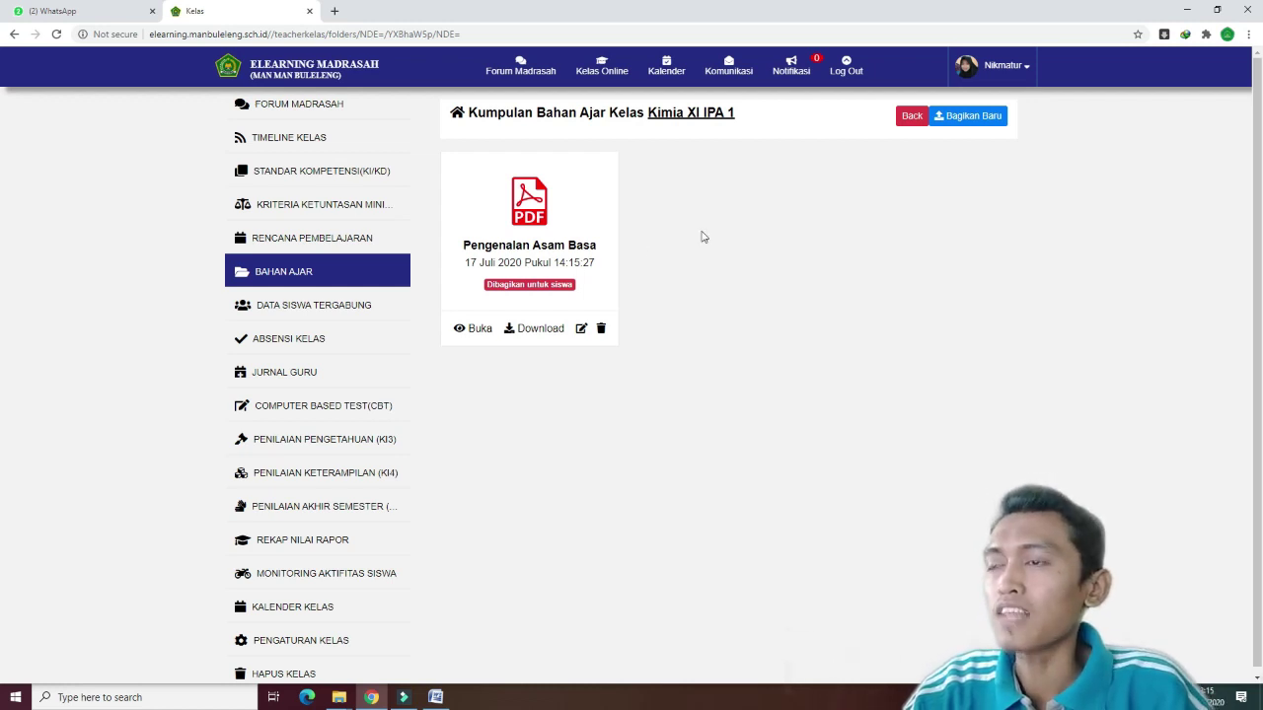
# Start sharing another teaching material from the computer and set its Jenis / Format to Link Artikel.
pyautogui.click(969, 115)
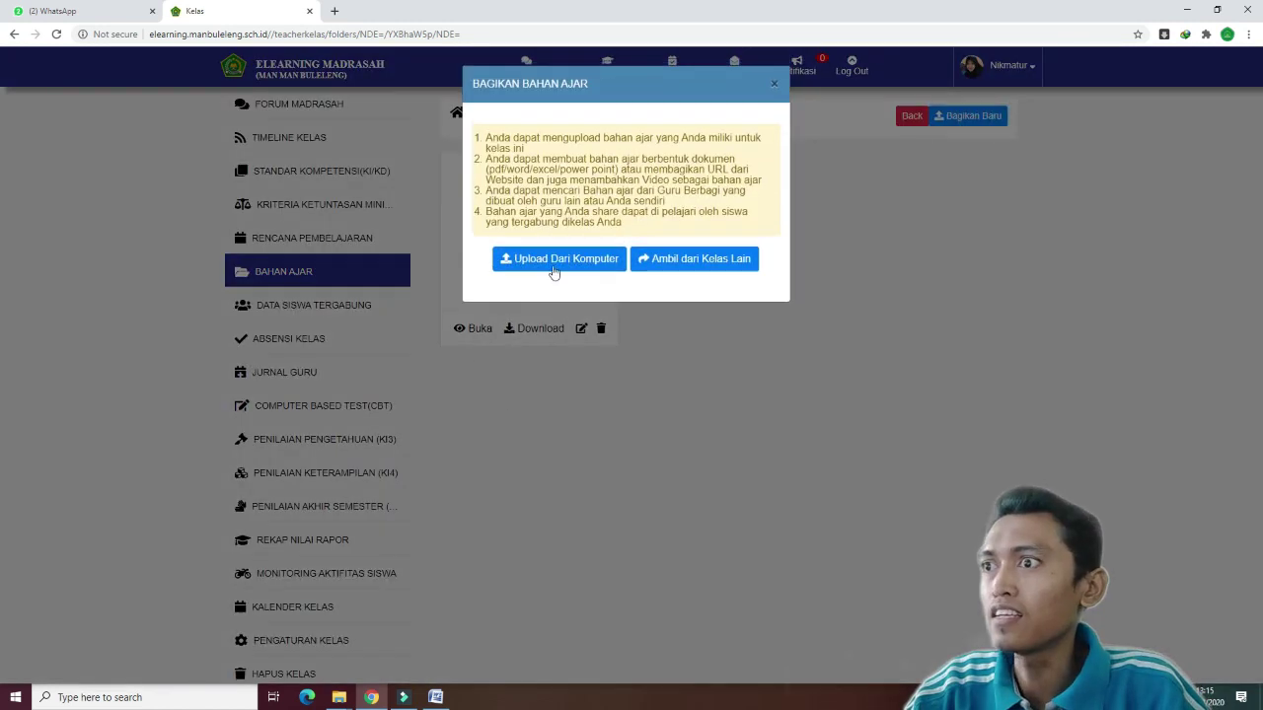
pyautogui.click(558, 258)
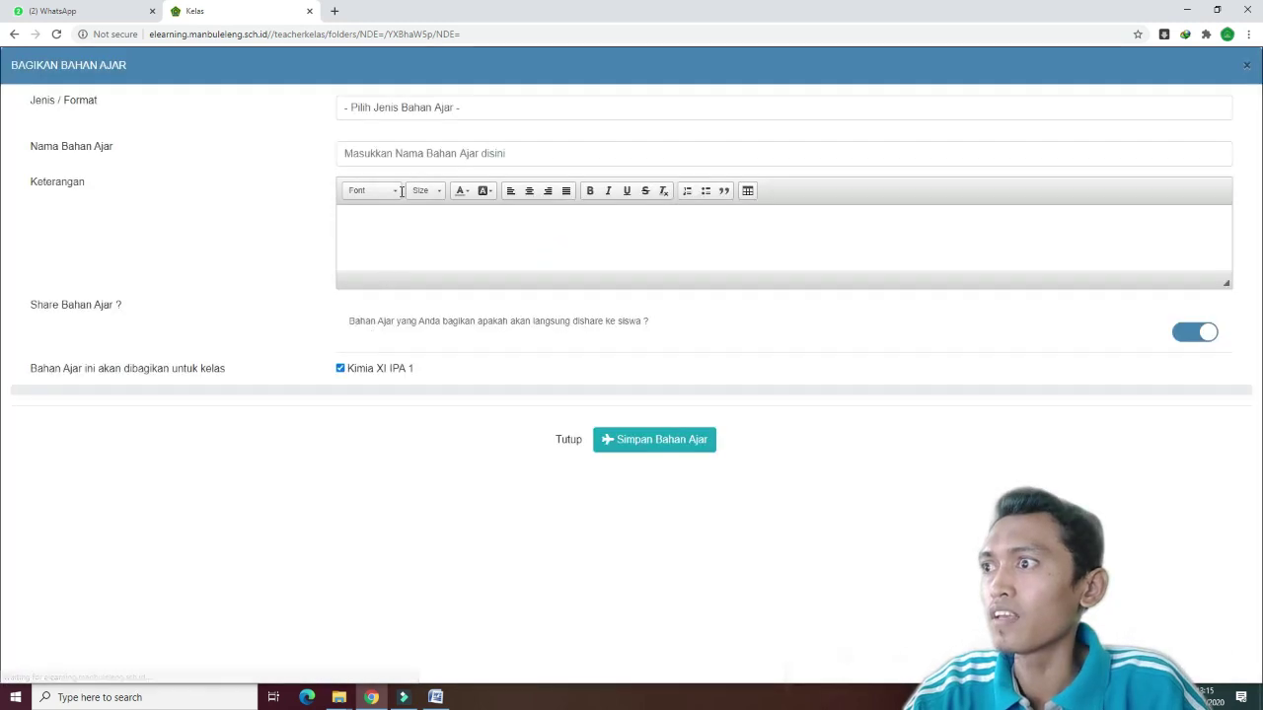
pyautogui.click(419, 105)
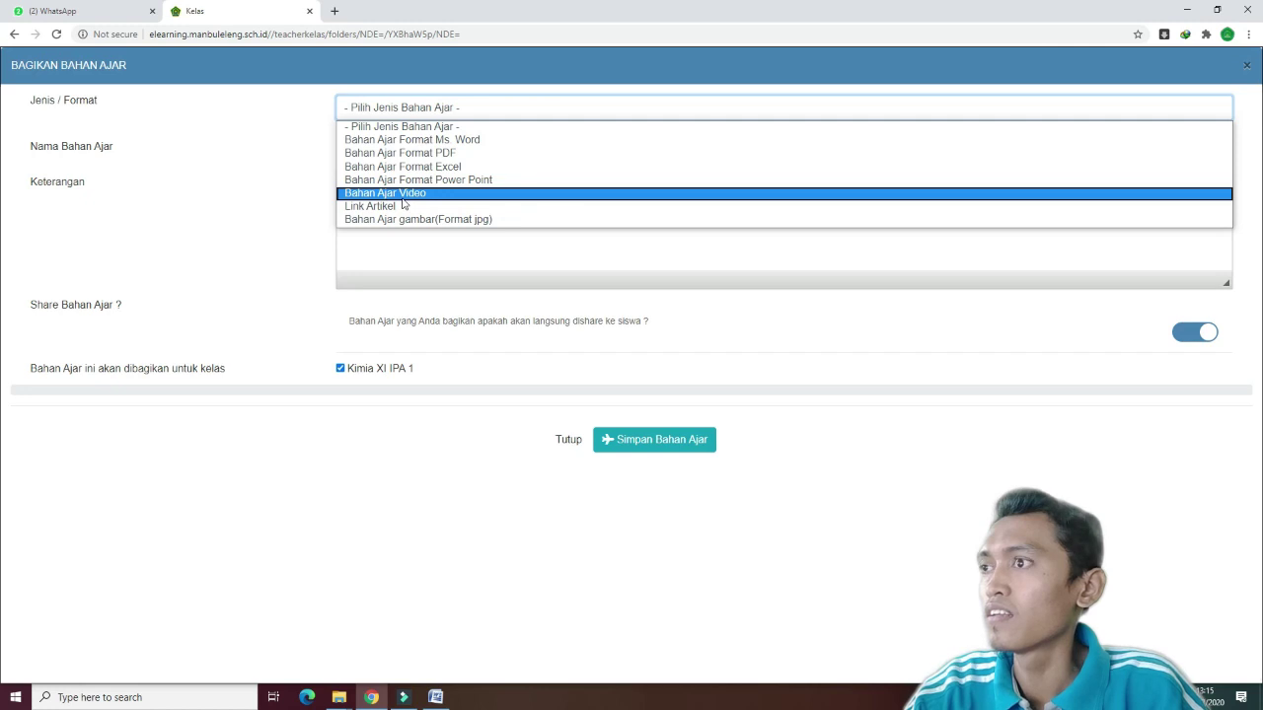
pyautogui.click(403, 193)
pyautogui.click(403, 108)
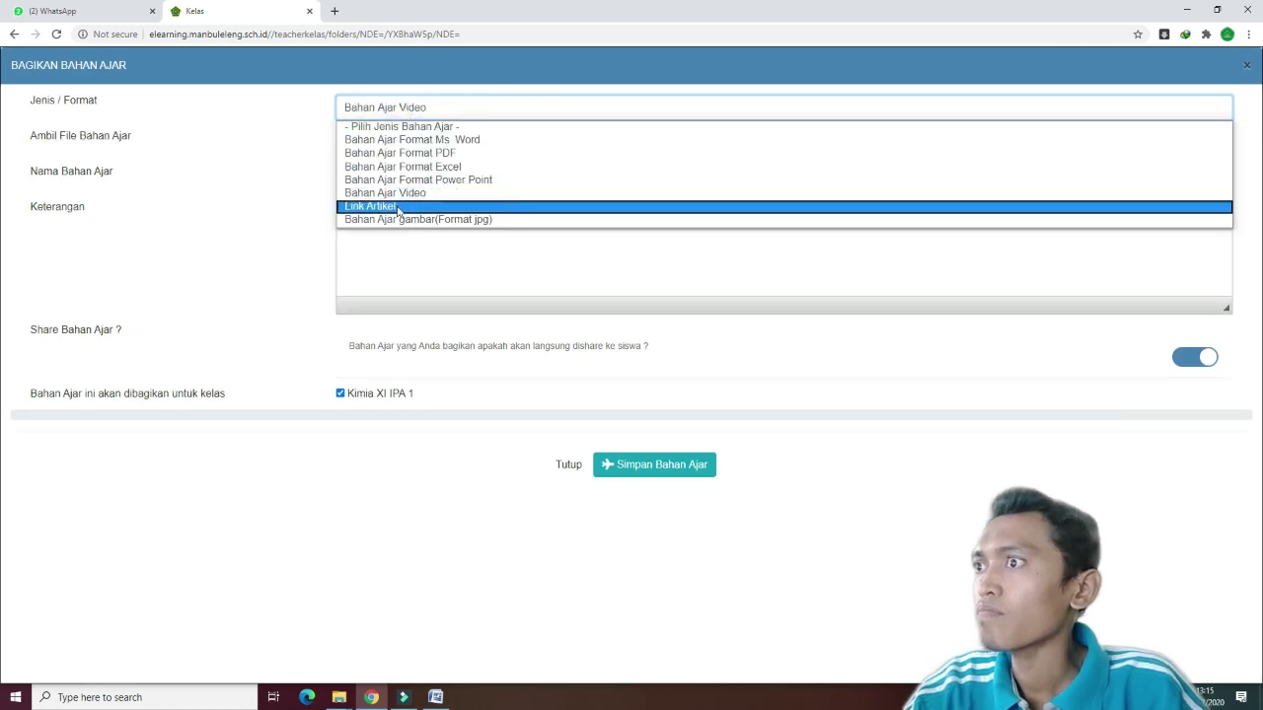
pyautogui.click(403, 207)
# Open the YouTube video "ILMU KIMIA DAN PERANANNYA" from the teacher's channel in a new tab, copy its URL and pause playback.
pyautogui.click(377, 145)
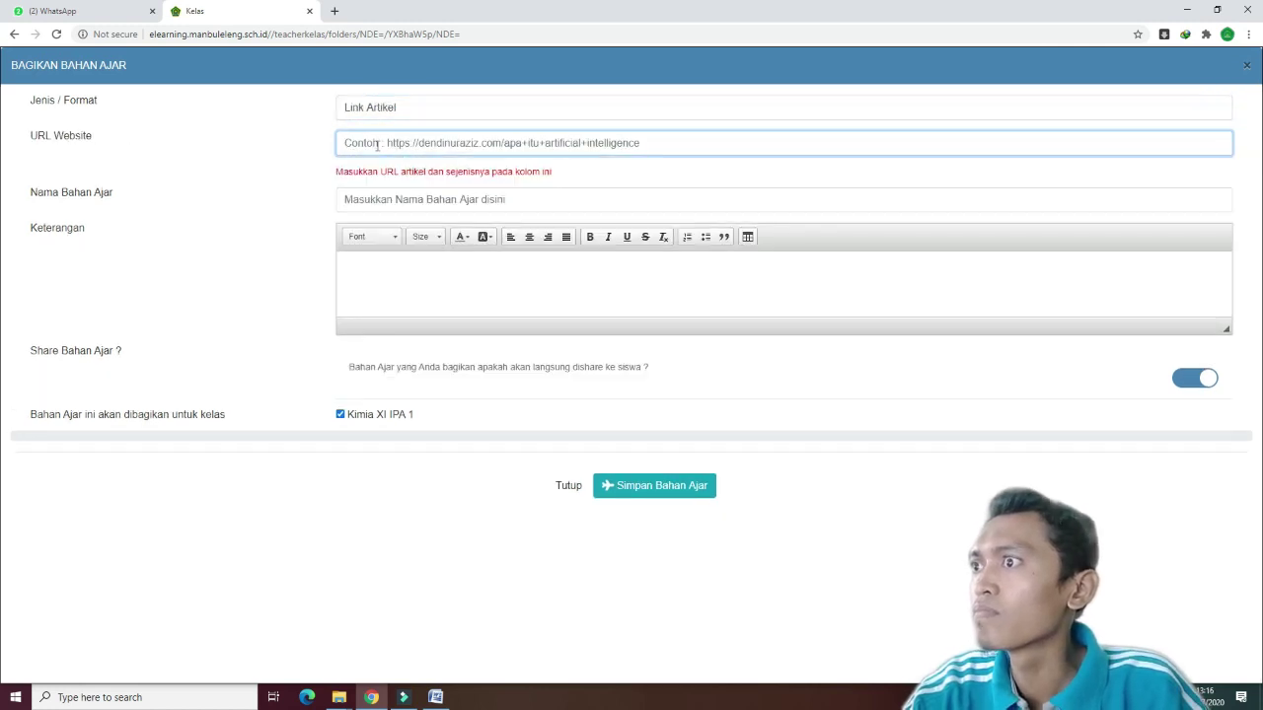
pyautogui.click(335, 11)
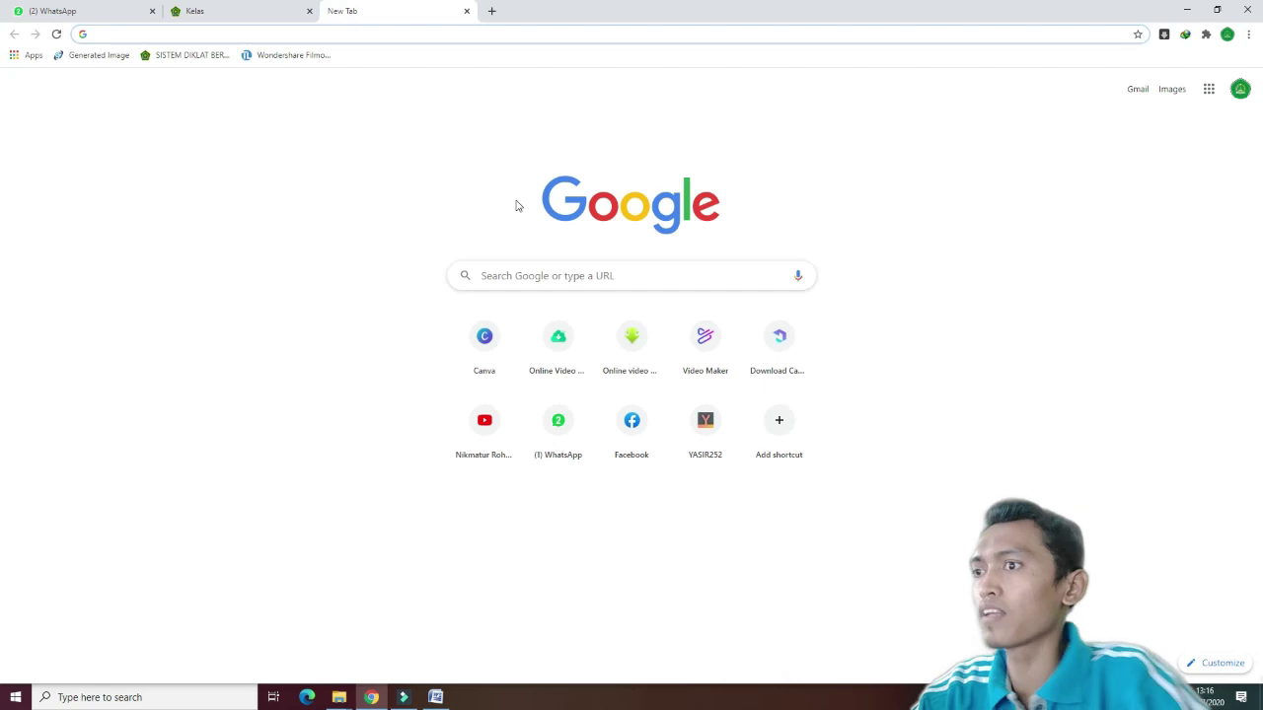
pyautogui.click(482, 427)
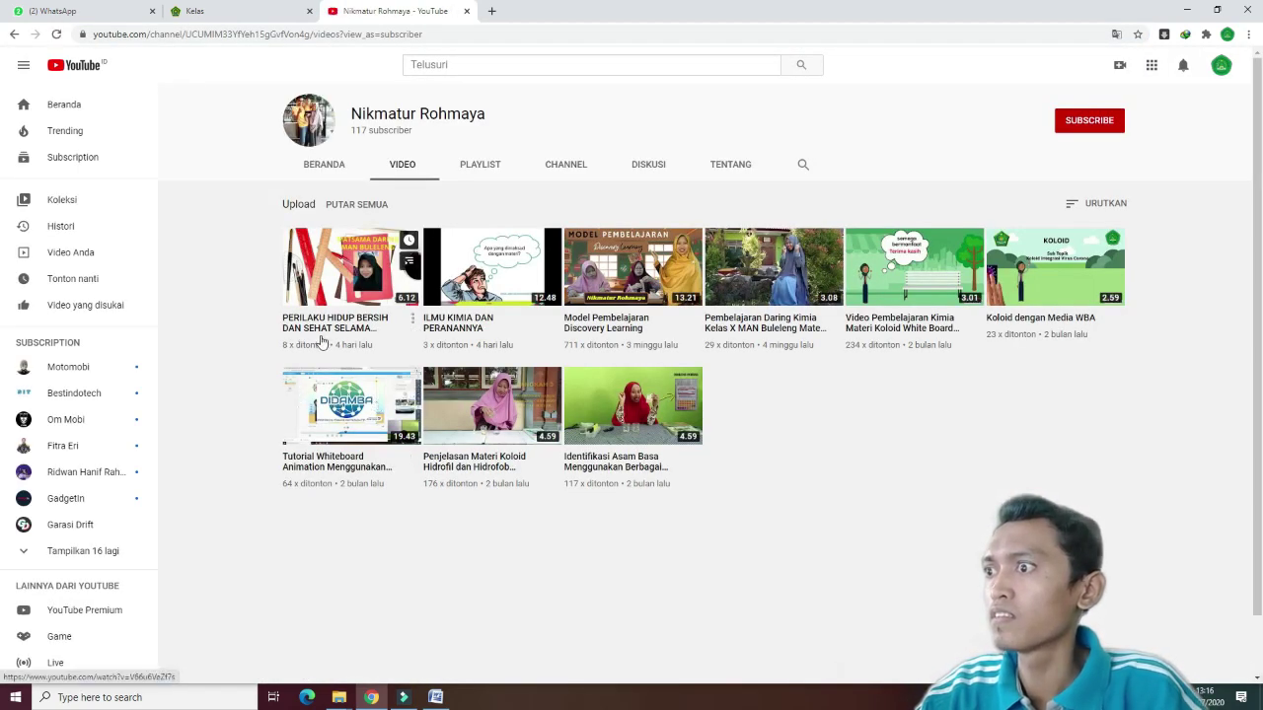
pyautogui.click(475, 337)
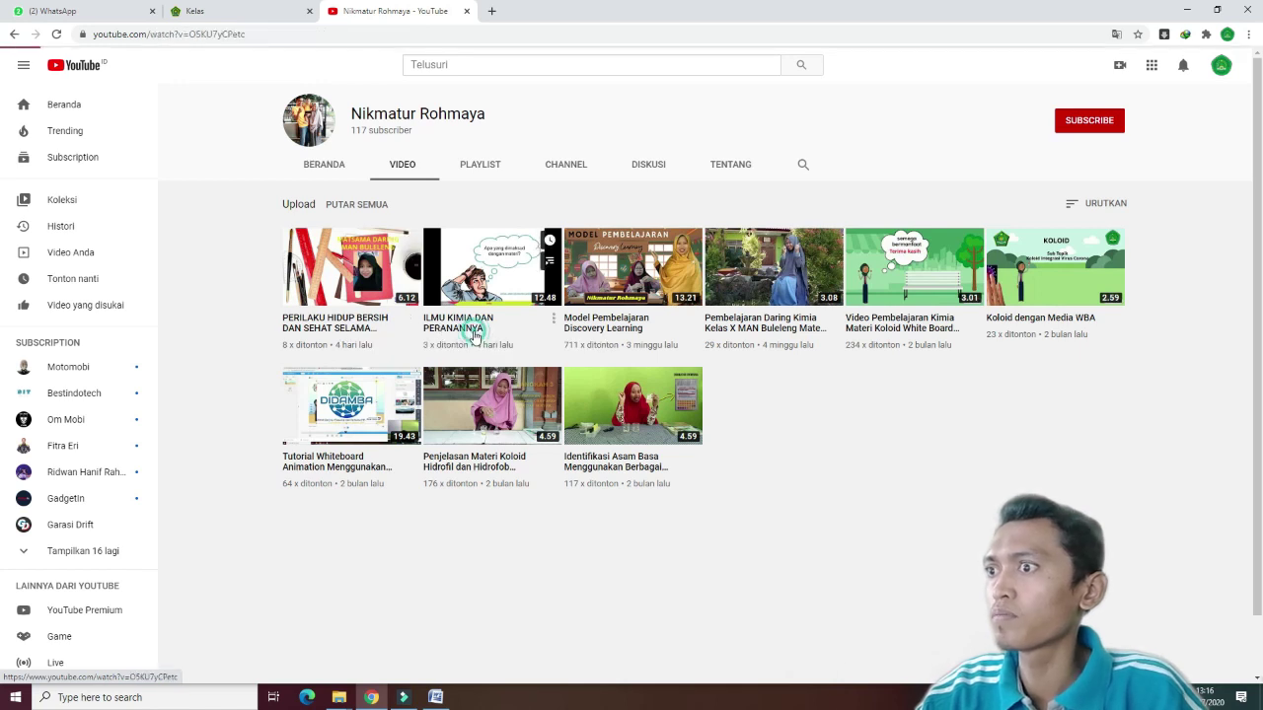
pyautogui.click(288, 31)
pyautogui.hotkey('ctrl', 'c')
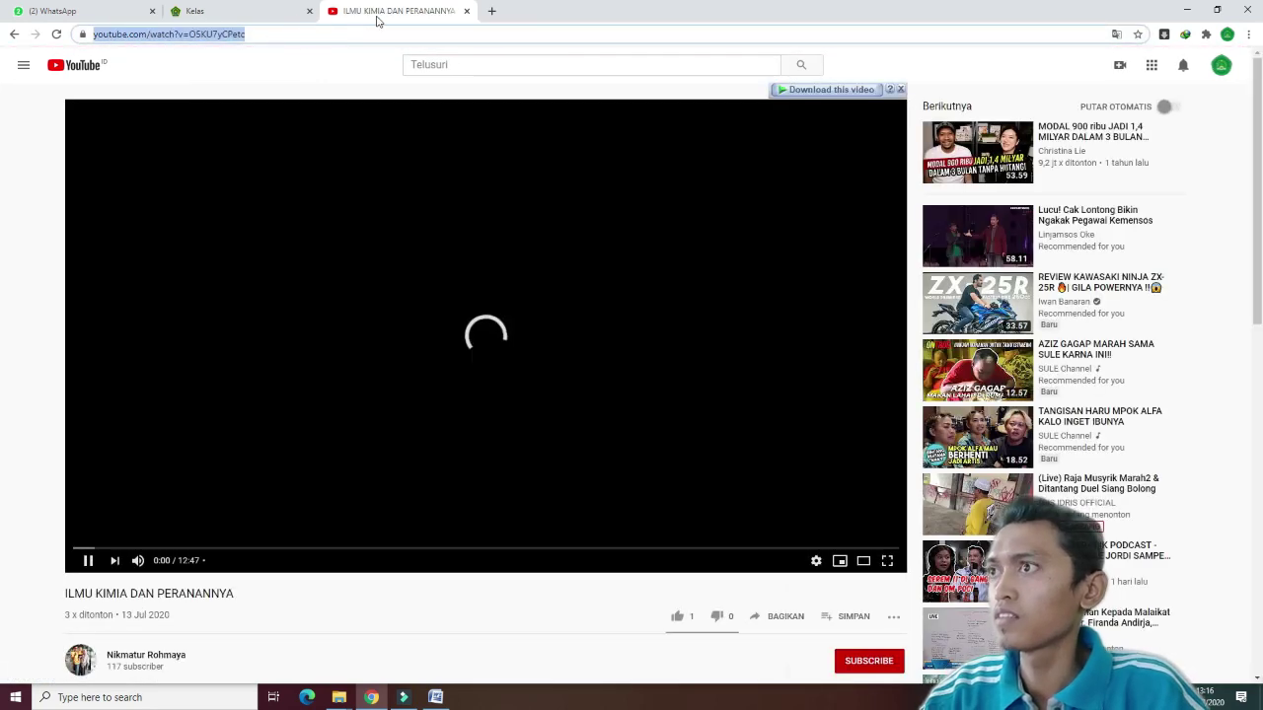
pyautogui.click(352, 262)
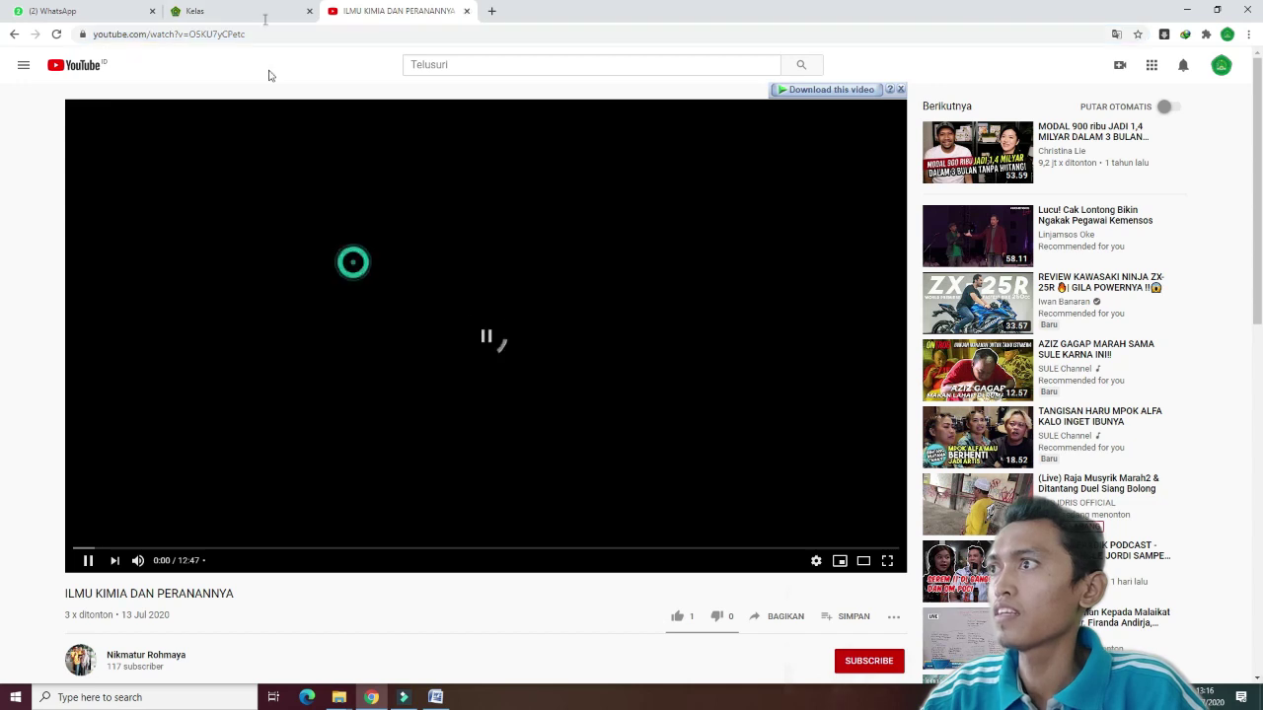
# Back in the teaching material form, paste the video link as Nama Bahan Ajar and enter "Peranan Ilmu Kimia" as the Keterangan.
pyautogui.click(255, 11)
pyautogui.click(392, 202)
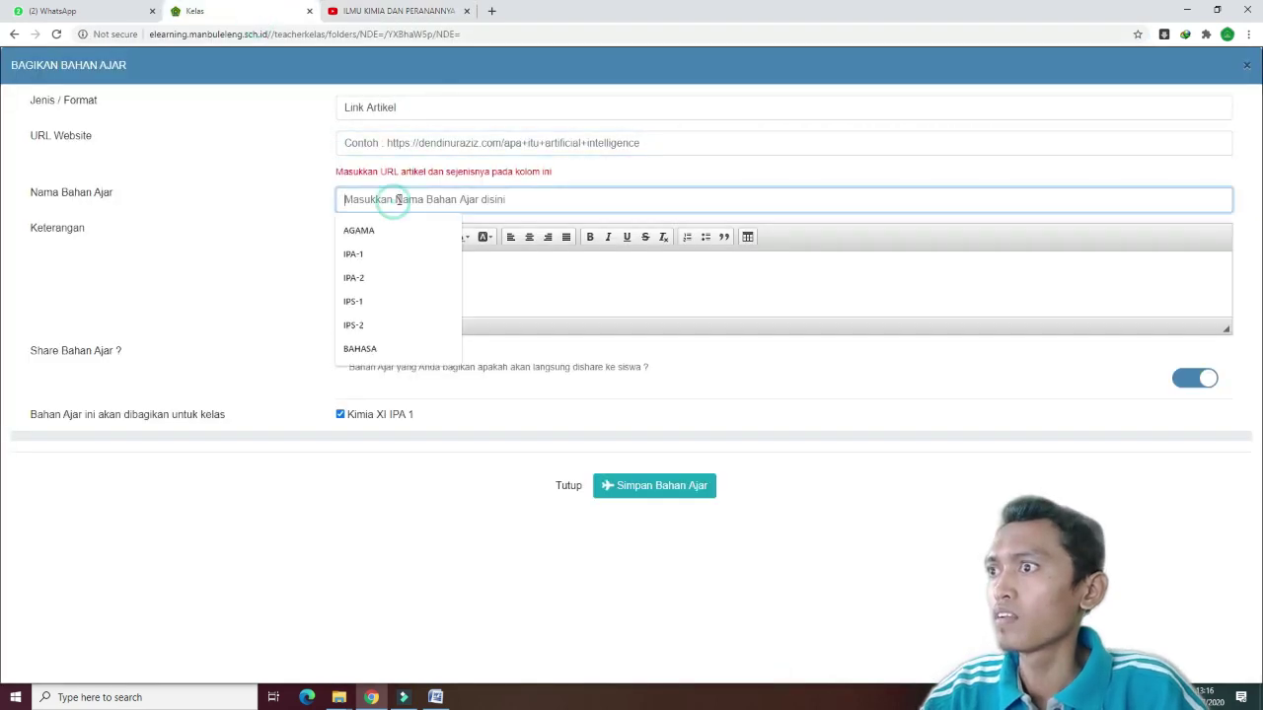
pyautogui.hotkey('ctrl', 'v')
pyautogui.click(405, 260)
pyautogui.write('Peranan Ilmu K')
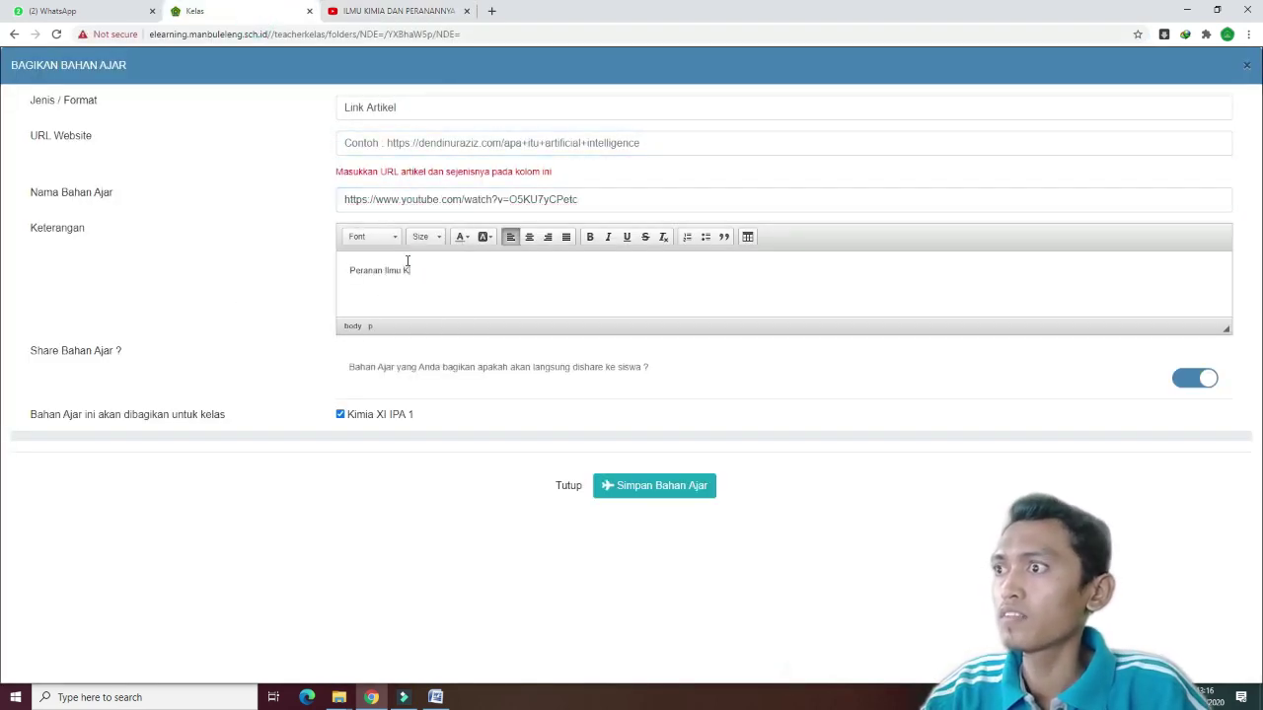
pyautogui.write('imia')
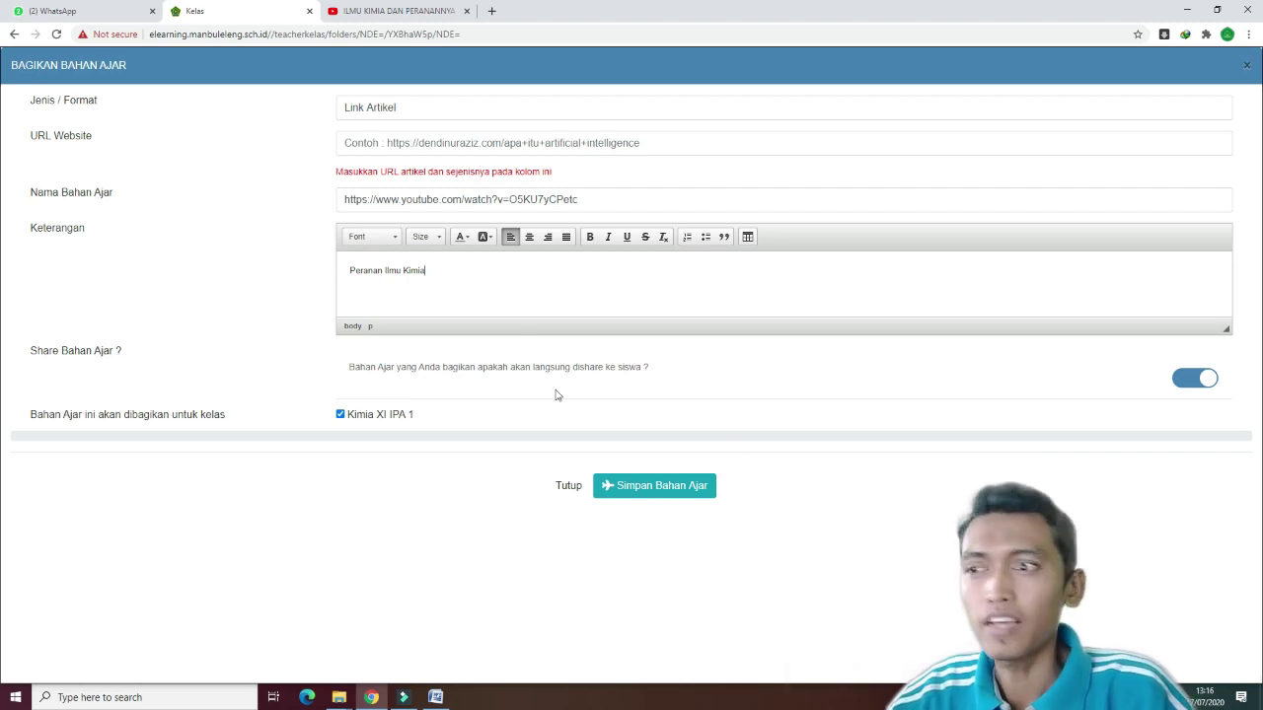
pyautogui.click(649, 496)
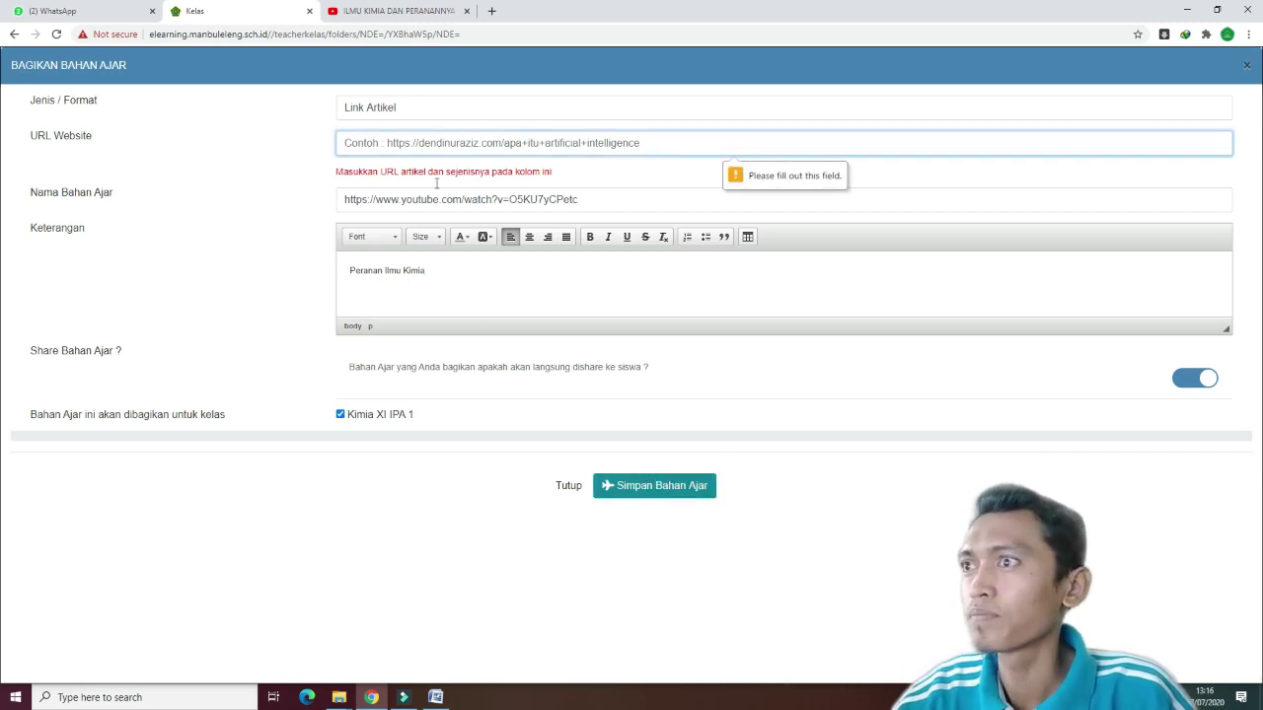
# Copy the video link from Nama Bahan Ajar into the URL Website field.
pyautogui.moveTo(605, 205); pyautogui.dragTo(247, 237)
pyautogui.hotkey('ctrl', 'c')
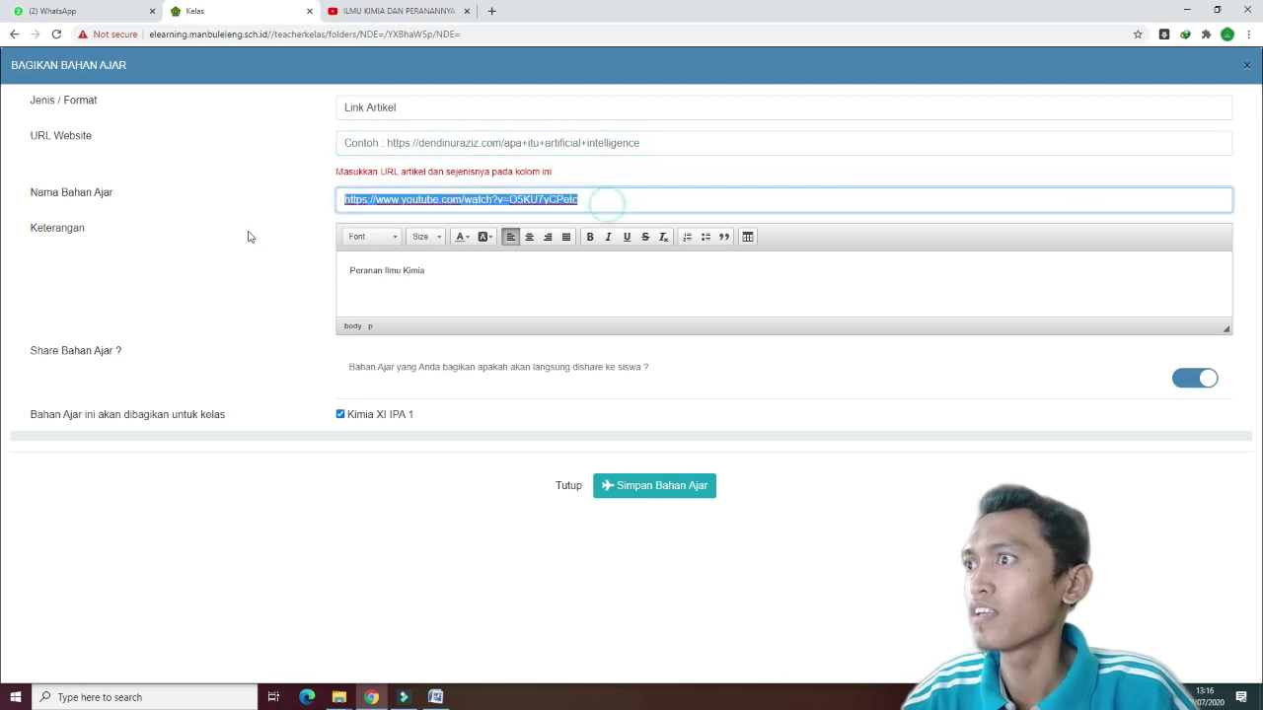
pyautogui.click(415, 141)
pyautogui.hotkey('ctrl', 'v')
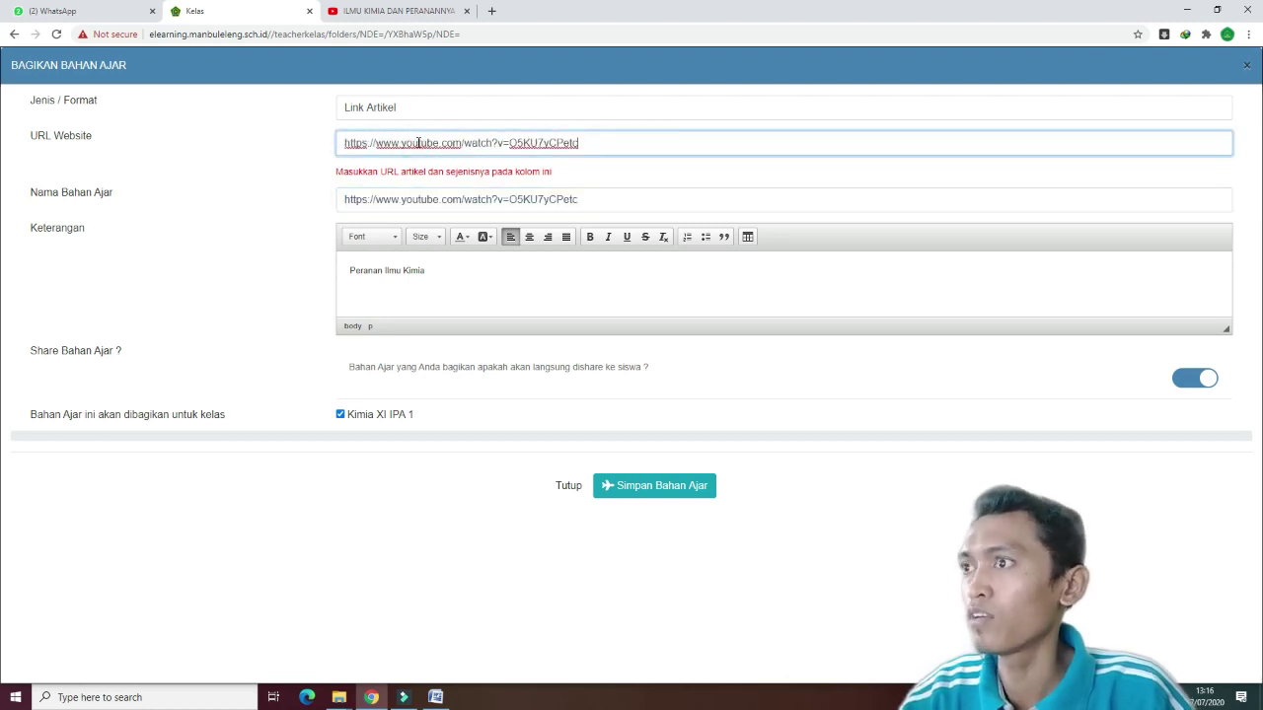
# Replace the link in Nama Bahan Ajar with "Peranan Ilmu Kimia" copied from the Keterangan, and save the teaching material.
pyautogui.moveTo(610, 202); pyautogui.dragTo(293, 205)
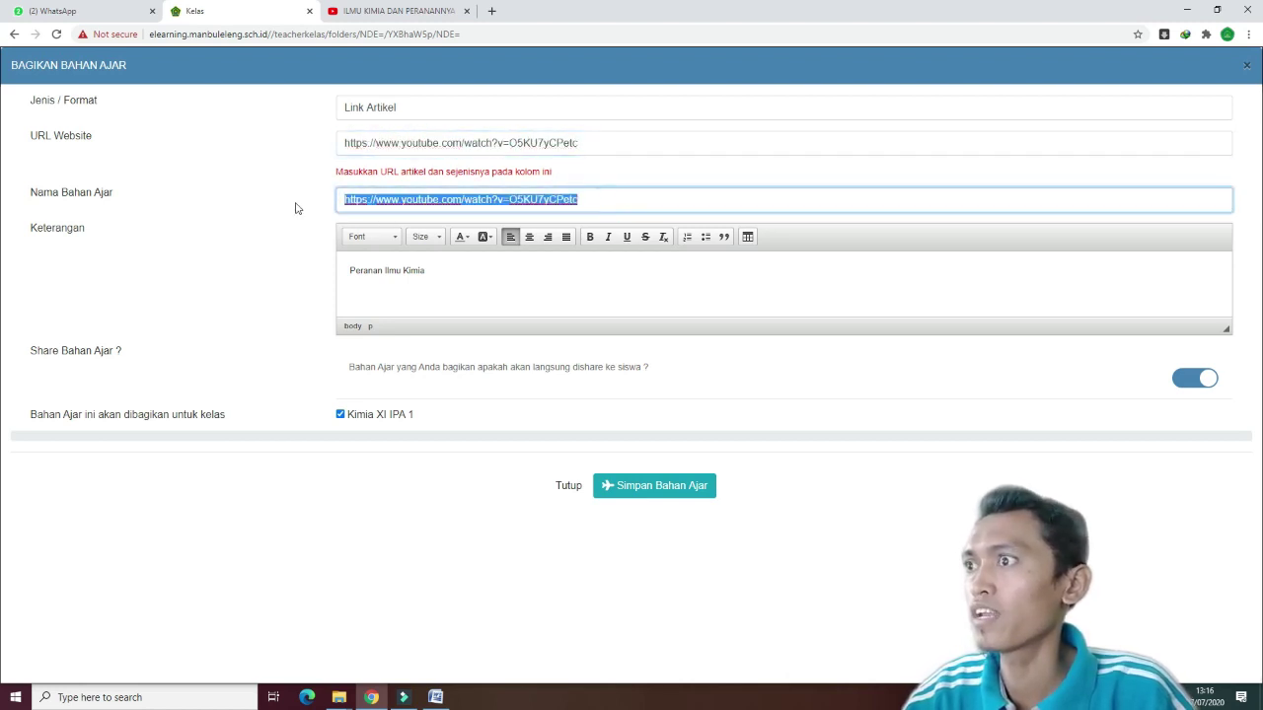
pyautogui.moveTo(456, 268); pyautogui.dragTo(279, 277)
pyautogui.hotkey('ctrl', 'c')
pyautogui.moveTo(605, 197); pyautogui.dragTo(266, 214)
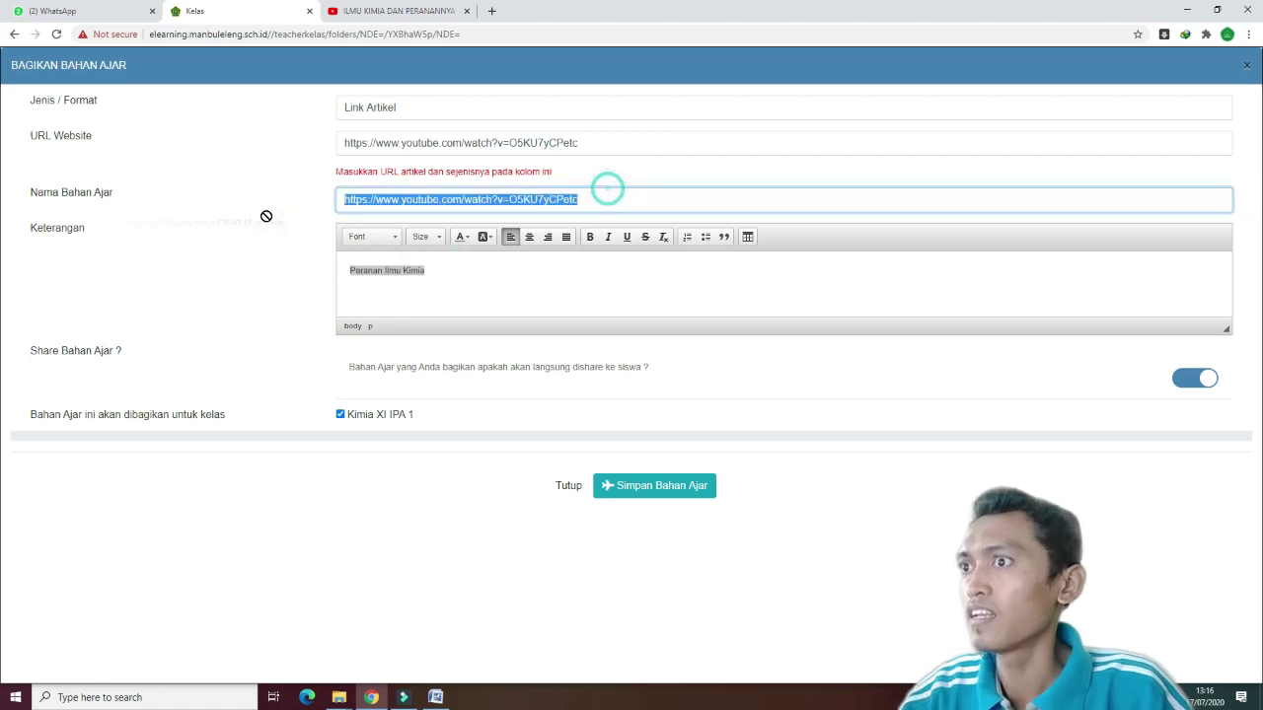
pyautogui.hotkey('ctrl', 'v')
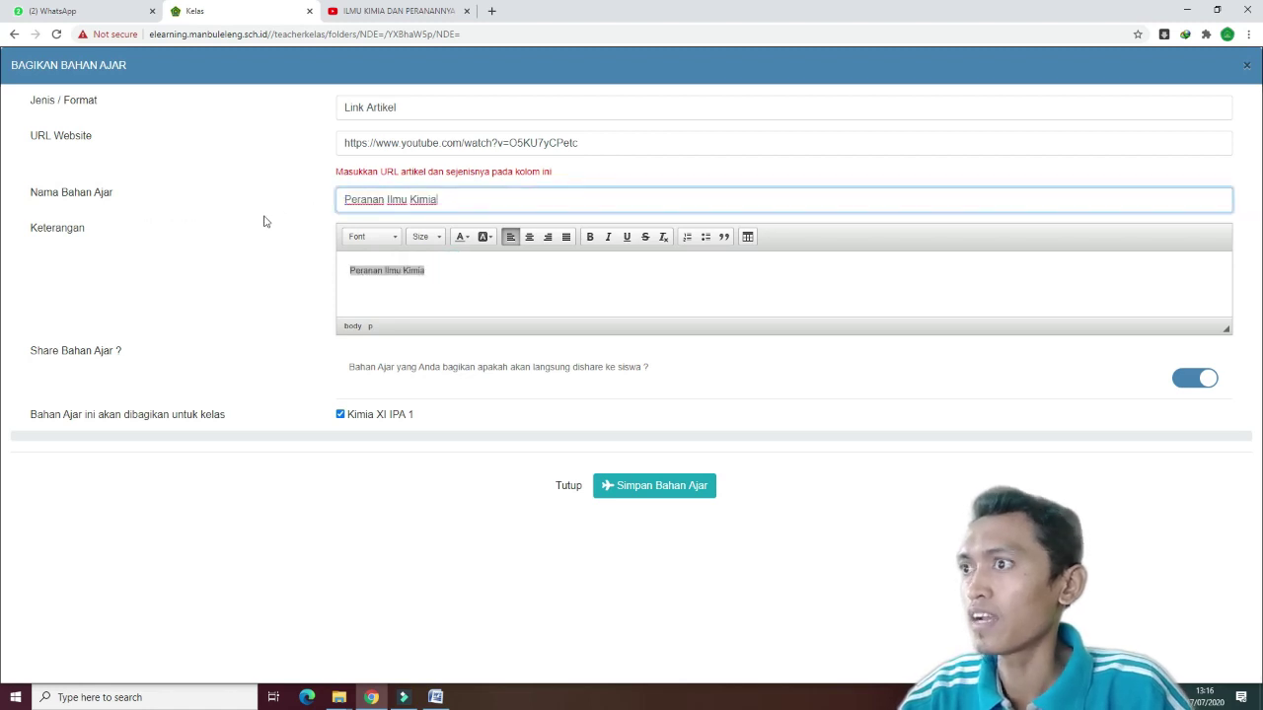
pyautogui.click(670, 488)
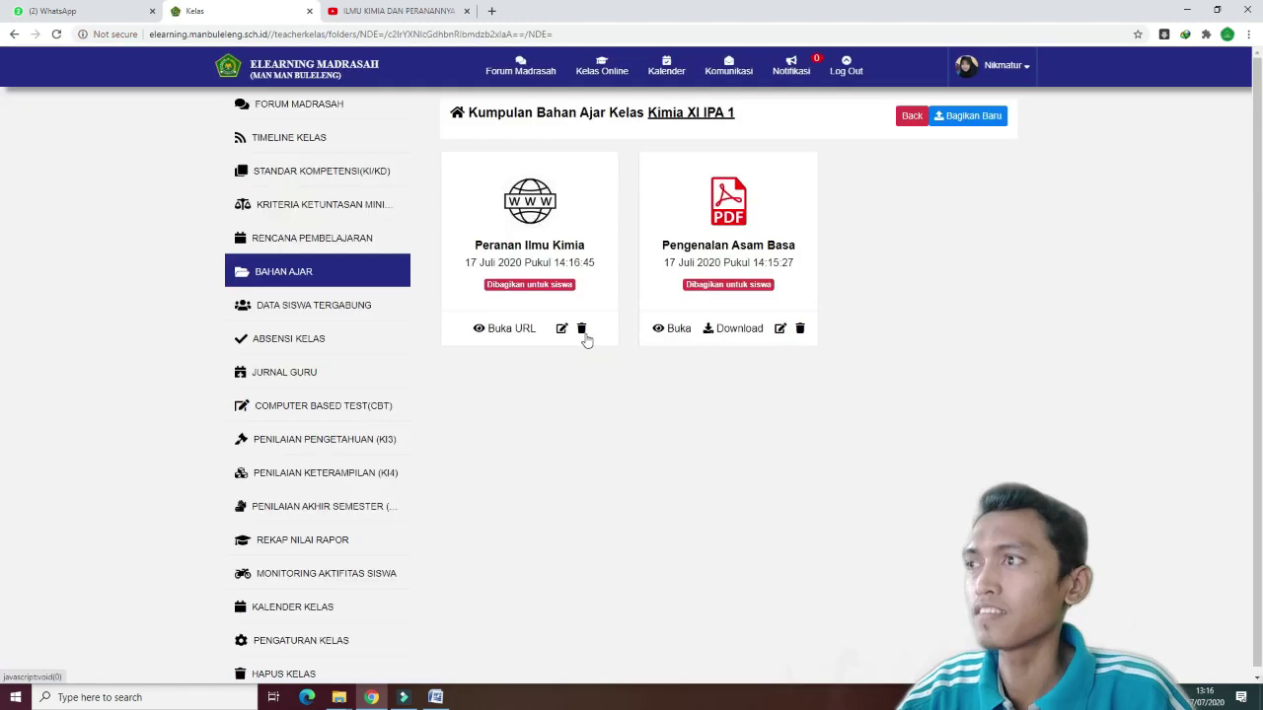
# Open the URL of the Peranan Ilmu Kimia material to check the linked video, and return to the class page.
pyautogui.moveTo(482, 245); pyautogui.dragTo(524, 244)
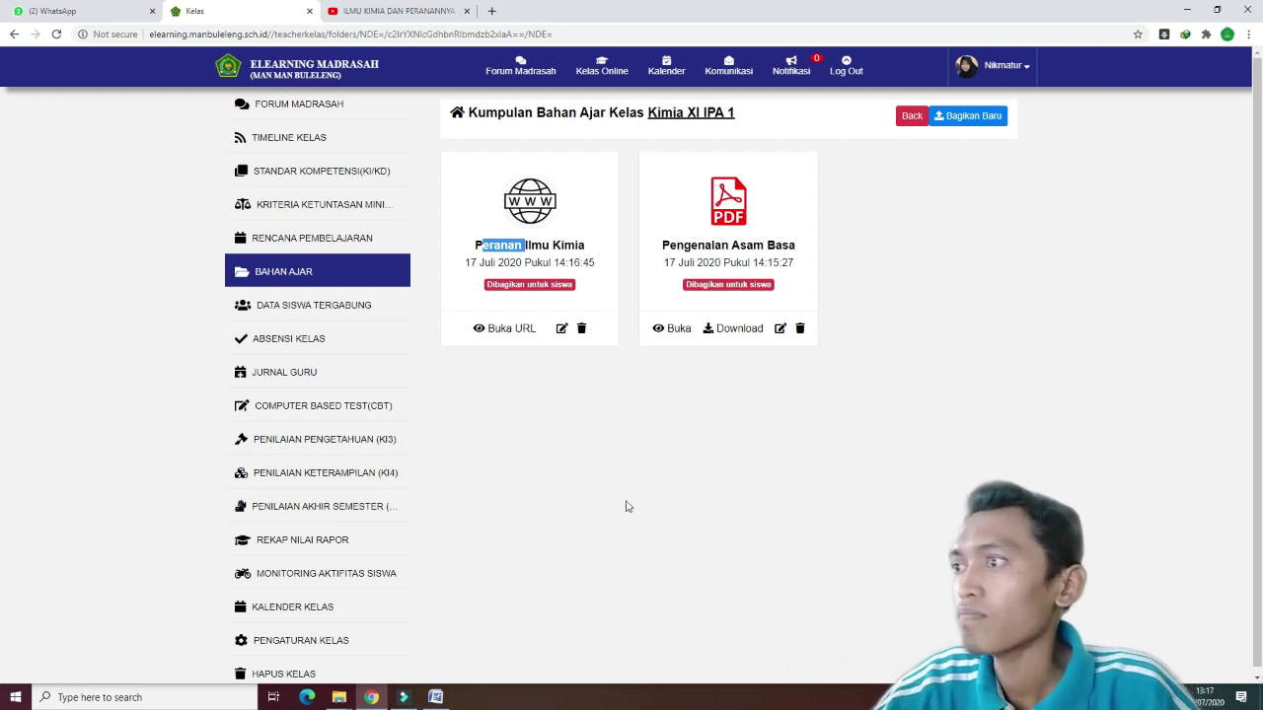
pyautogui.click(586, 446)
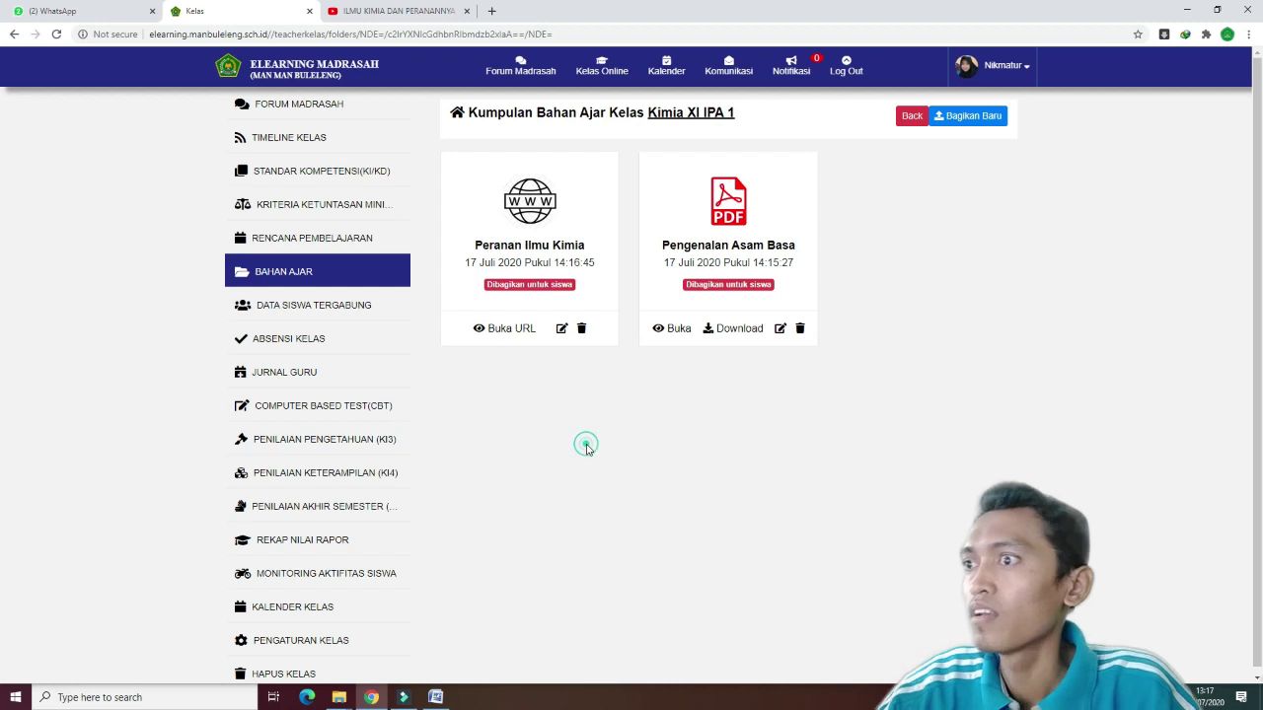
pyautogui.click(498, 335)
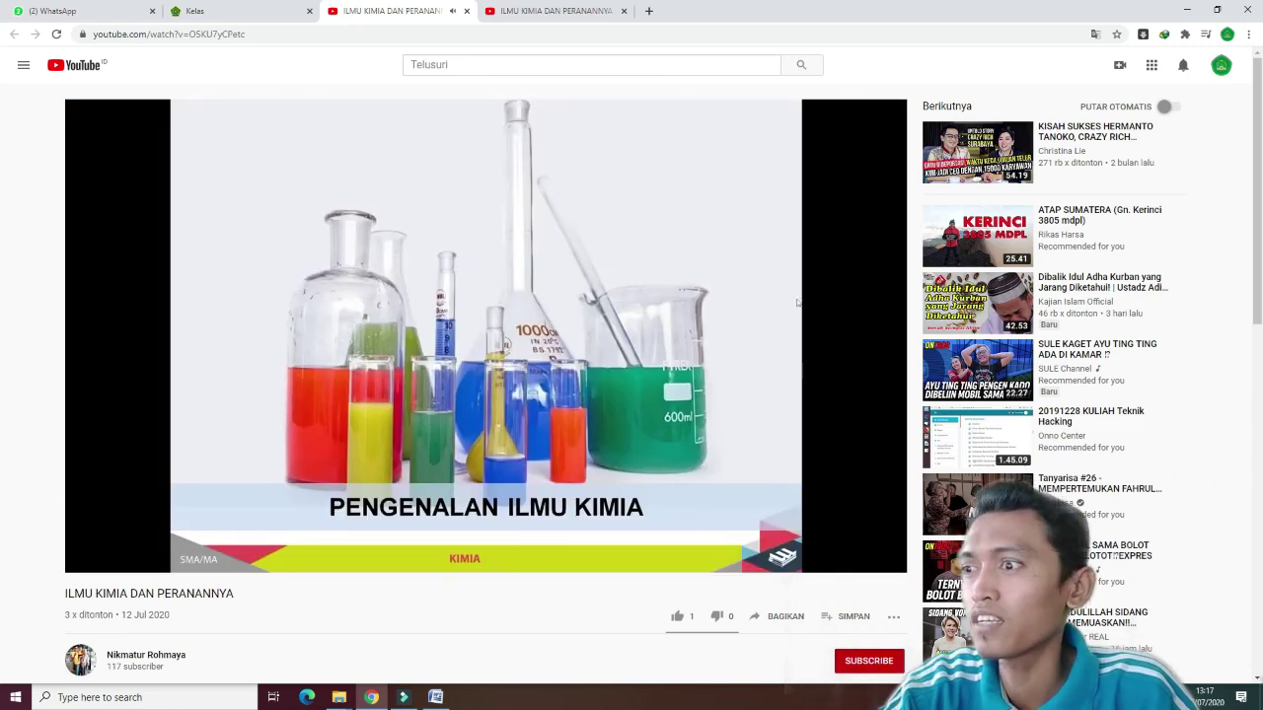
pyautogui.click(797, 303)
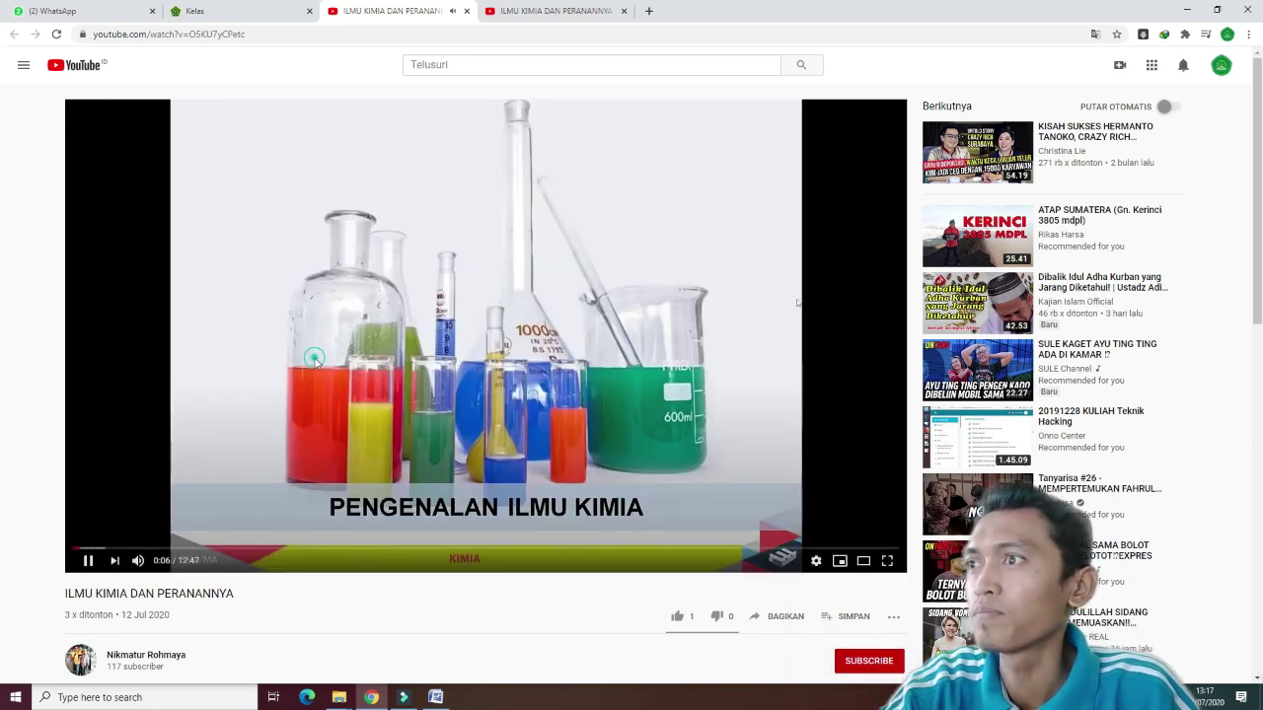
pyautogui.click(256, 7)
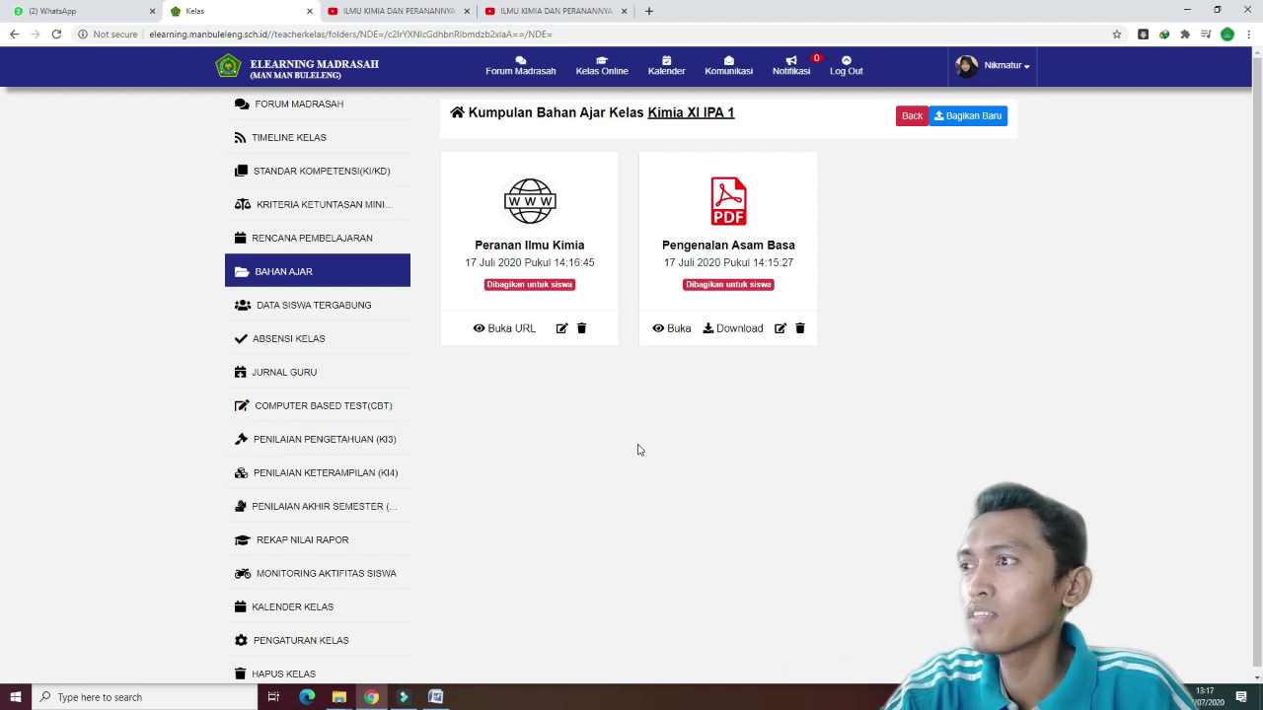
# Open Data Siswa Tergabung for Kimia XI IPA 1 and bring up the list of students to invite.
pyautogui.click(332, 308)
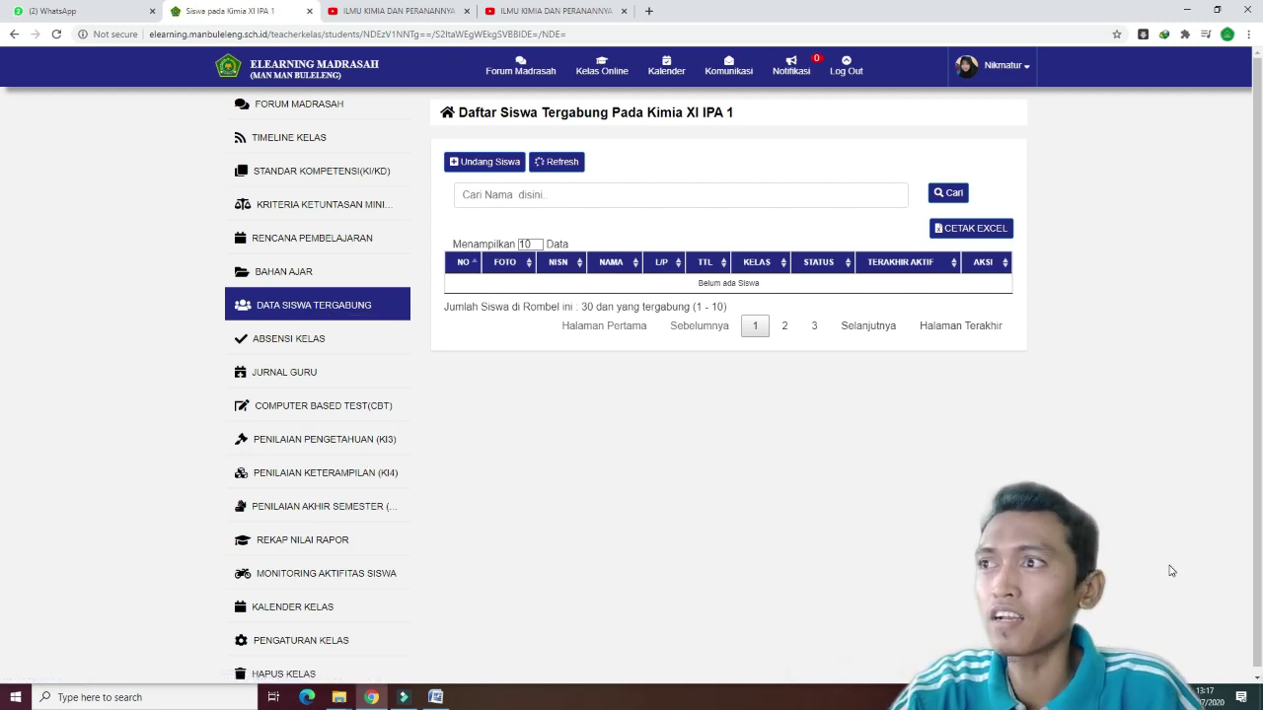
pyautogui.click(481, 164)
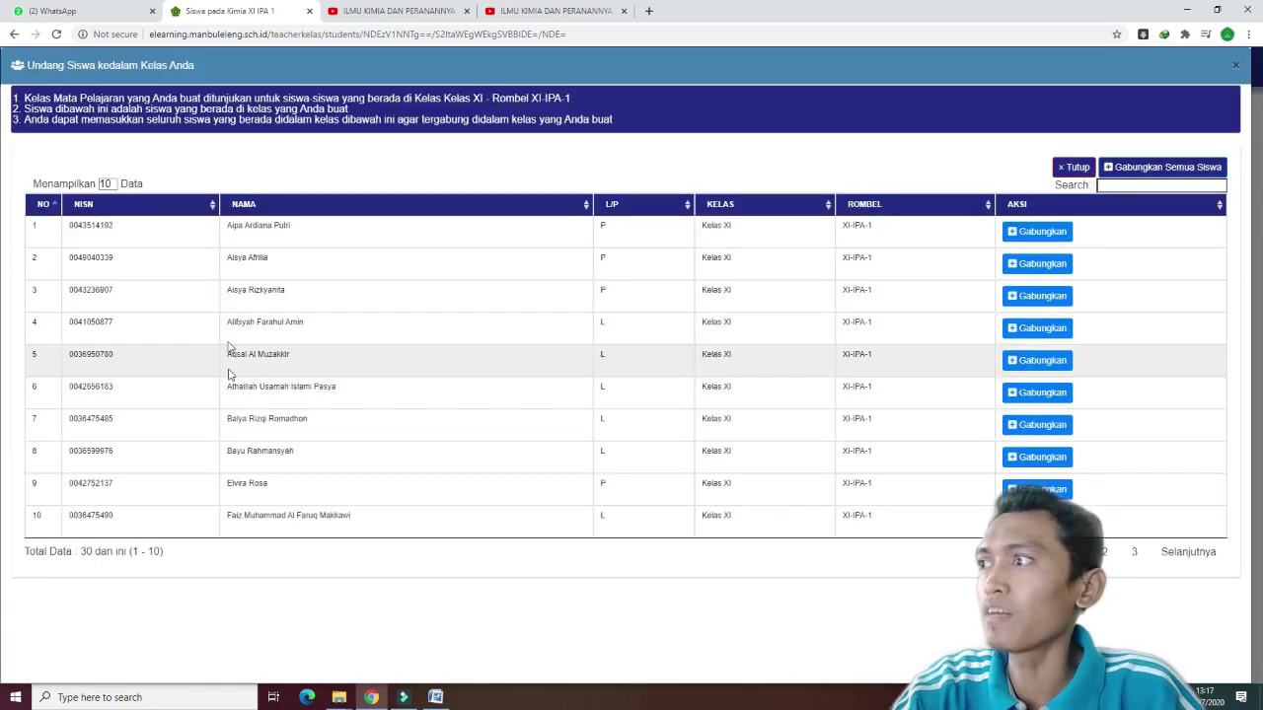
pyautogui.moveTo(235, 230); pyautogui.dragTo(296, 232)
pyautogui.moveTo(268, 292); pyautogui.dragTo(395, 295)
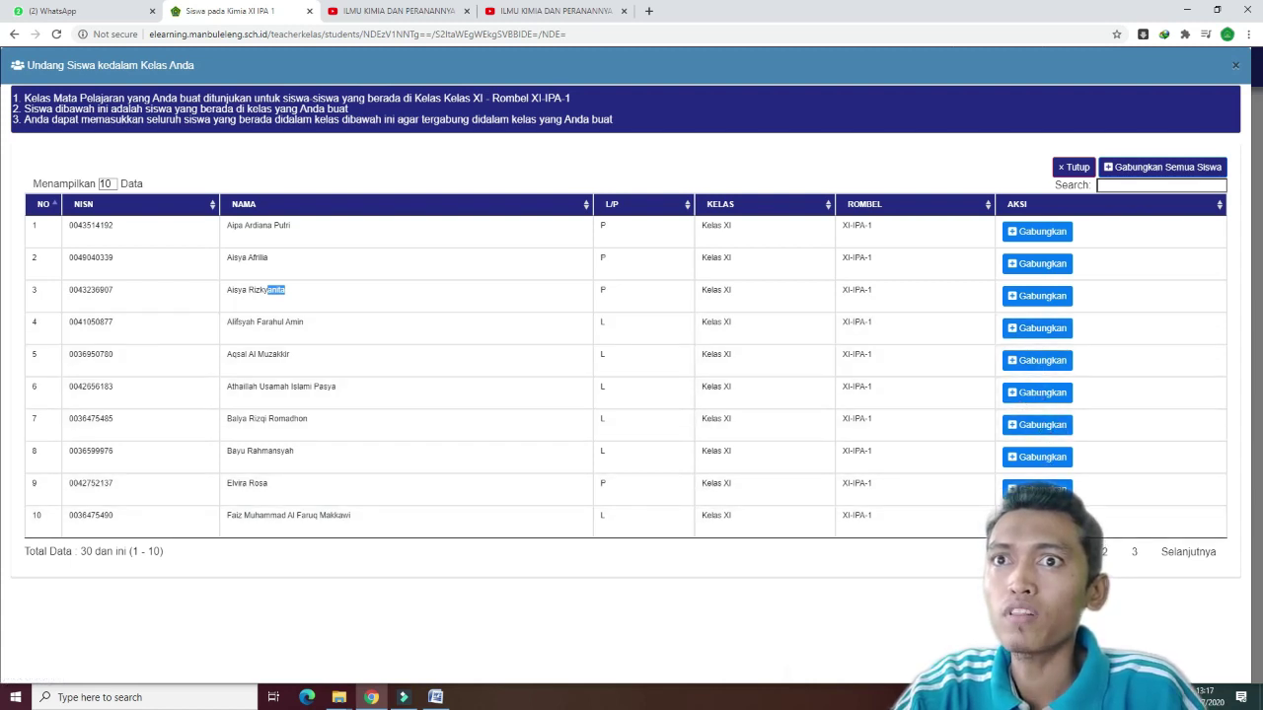
# Join all listed XI-IPA-1 students to the class at once and refresh the joined-student list.
pyautogui.click(1156, 170)
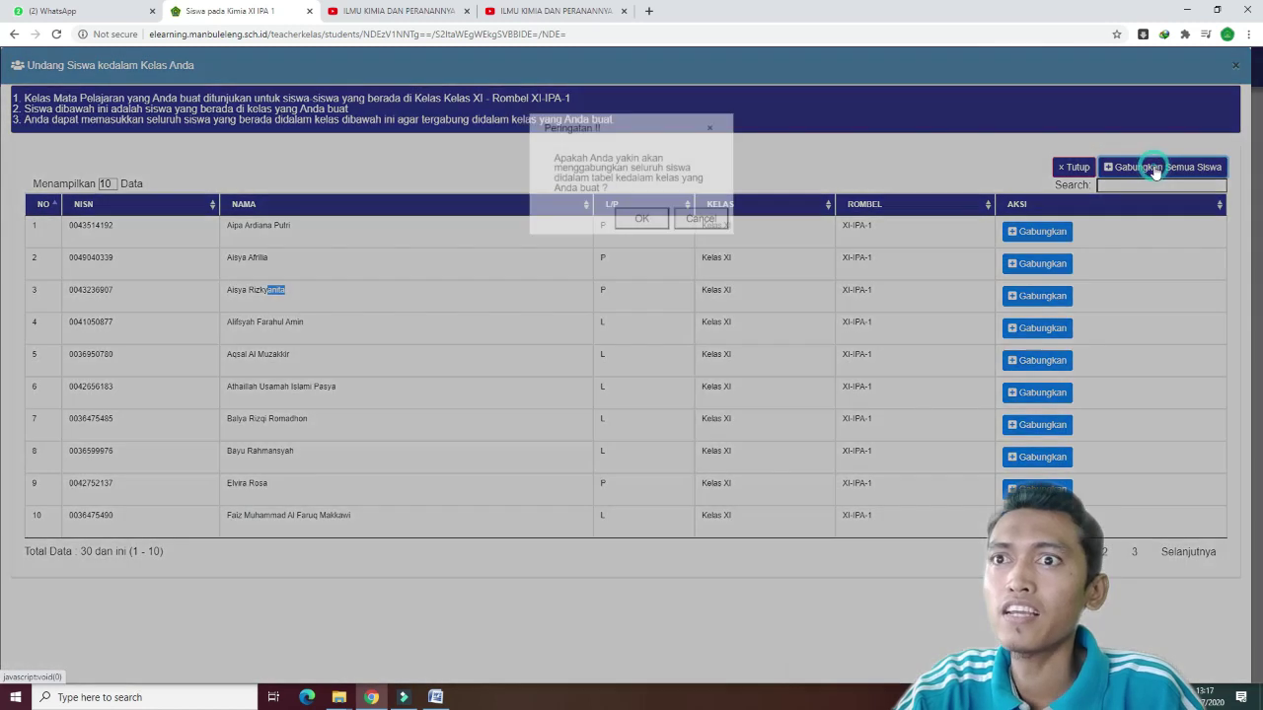
pyautogui.click(641, 221)
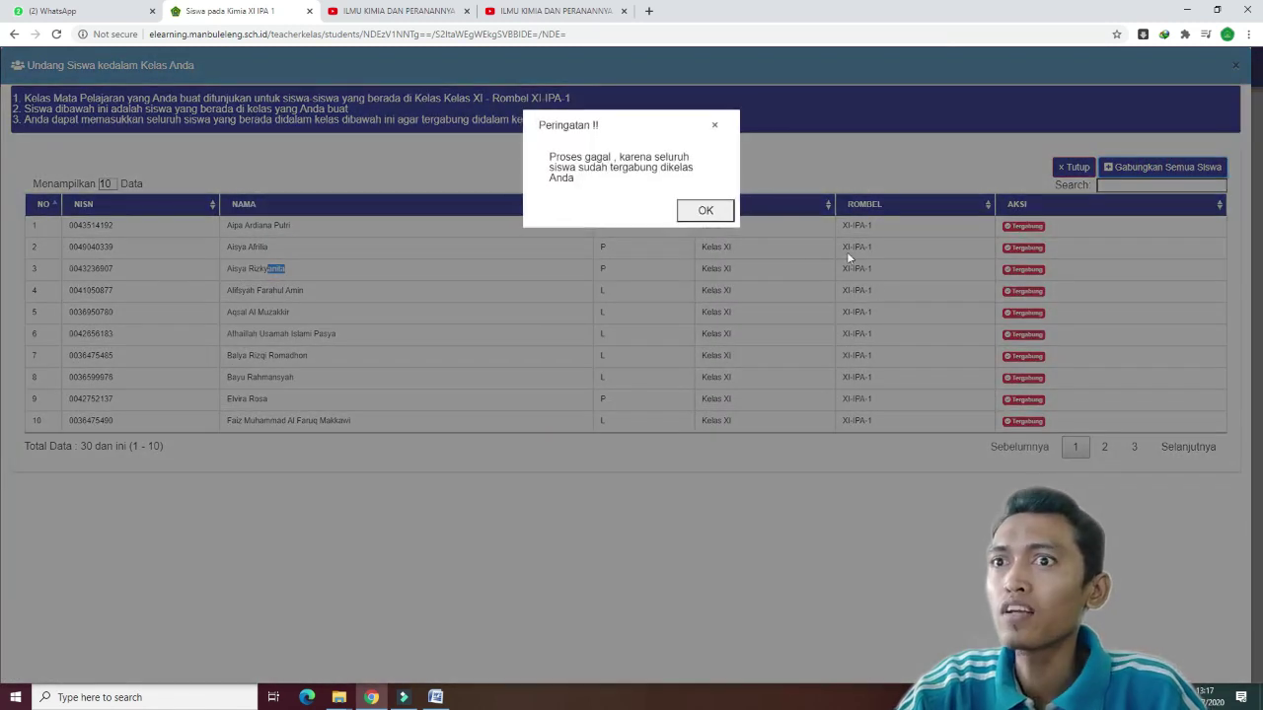
pyautogui.click(707, 210)
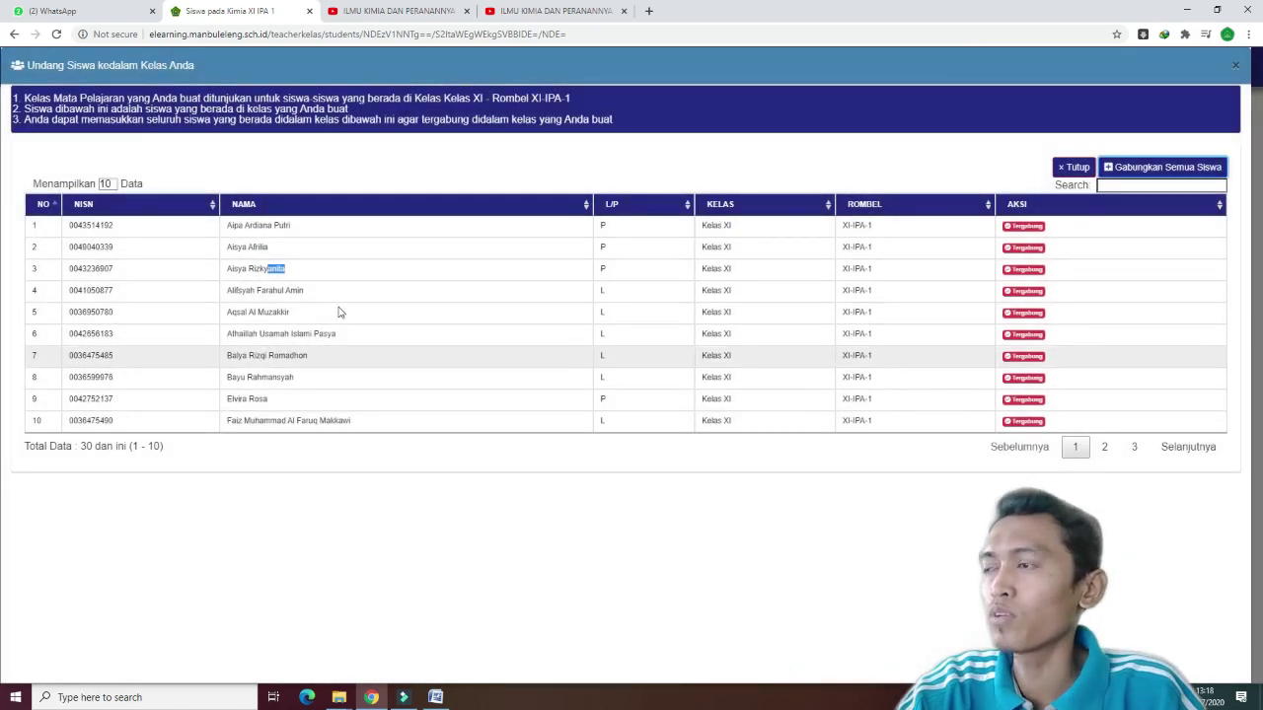
pyautogui.click(1074, 168)
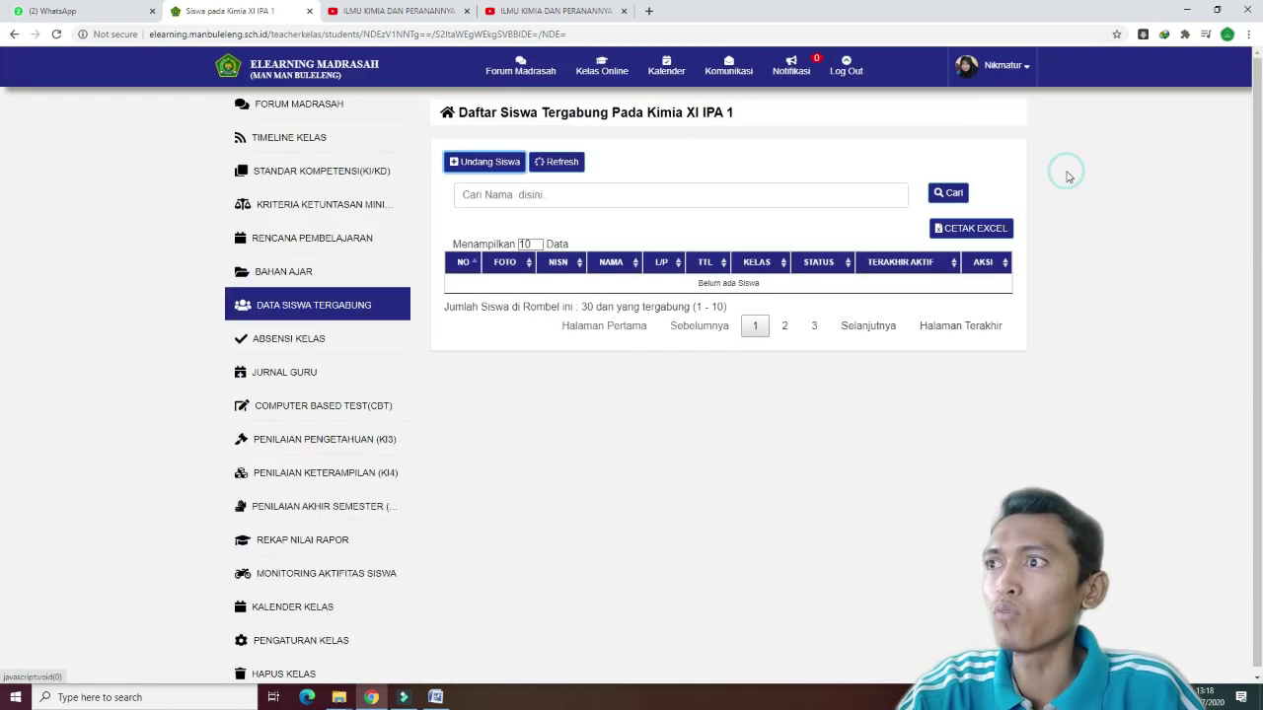
pyautogui.click(563, 167)
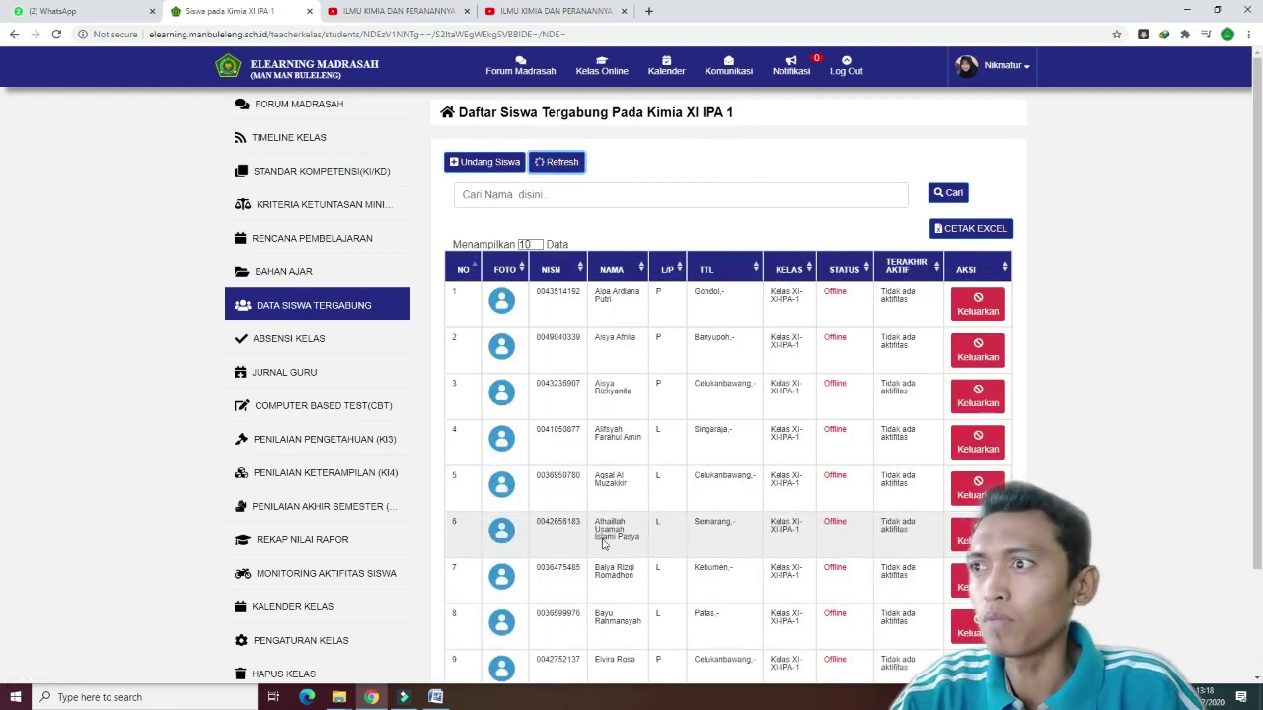
# Look through pages 1 to 3 of the joined-student list of Kimia XI IPA 1, checking the students' details.
pyautogui.scroll(-2, 753, 514)
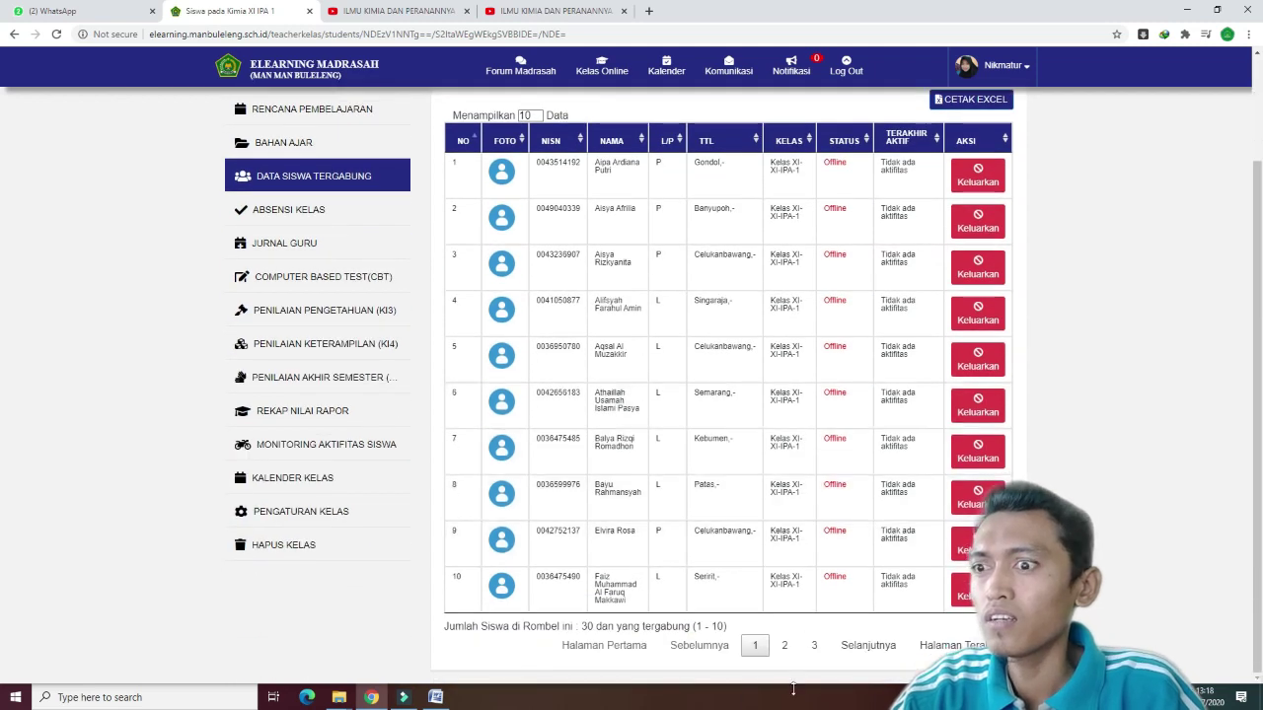
pyautogui.scroll(2, 745, 396)
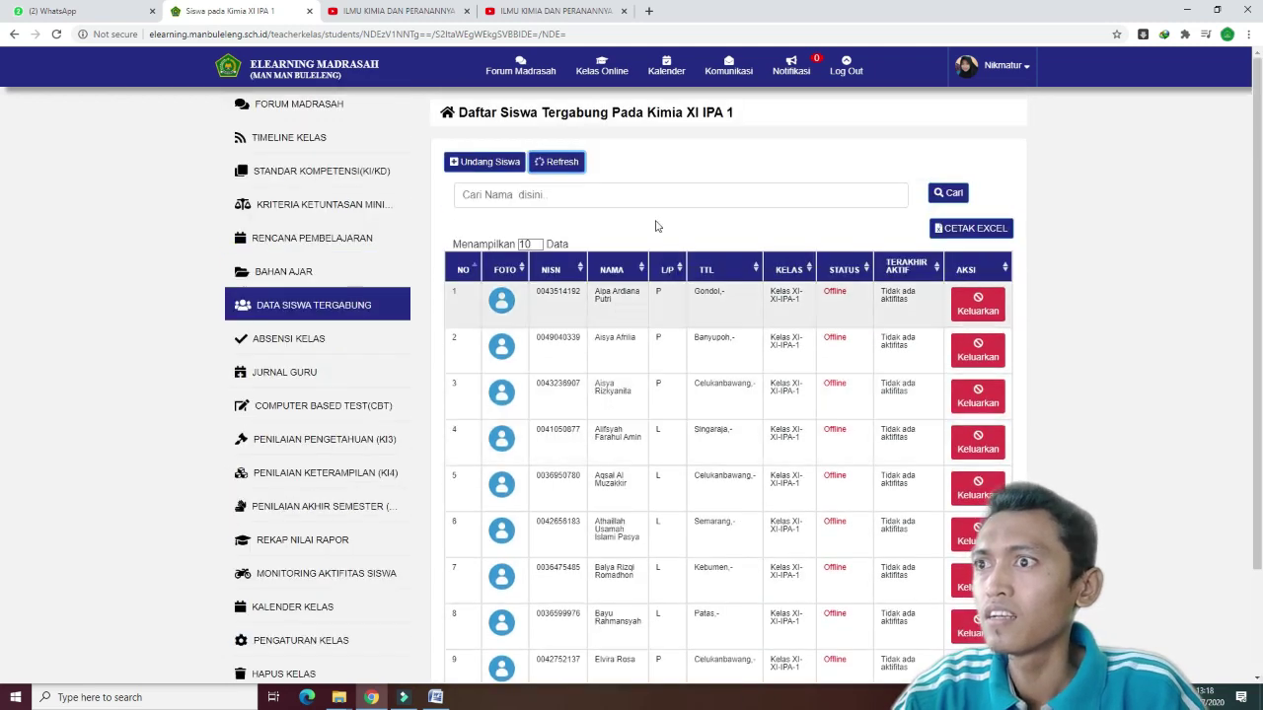
pyautogui.moveTo(550, 294); pyautogui.dragTo(595, 293)
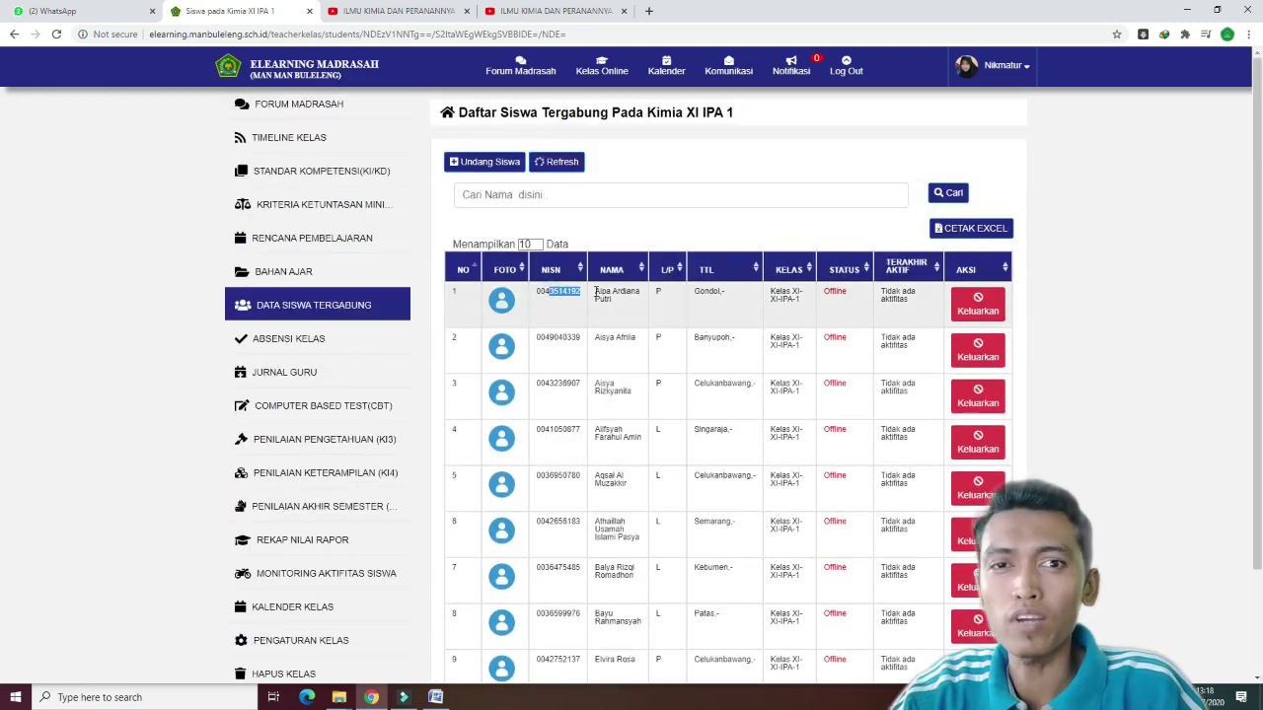
pyautogui.click(687, 111)
pyautogui.moveTo(790, 439); pyautogui.dragTo(764, 259)
pyautogui.scroll(-1, 695, 345)
pyautogui.scroll(-1, 781, 515)
pyautogui.click(819, 294)
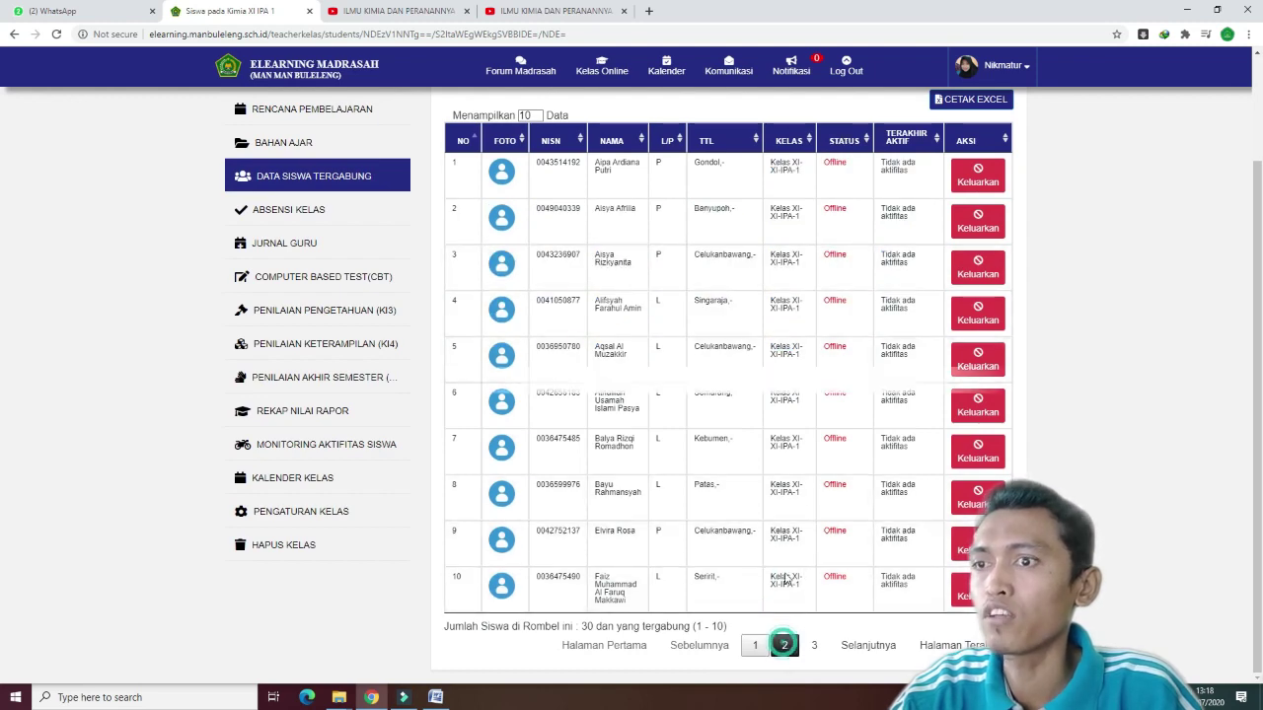
pyautogui.click(784, 645)
pyautogui.click(813, 645)
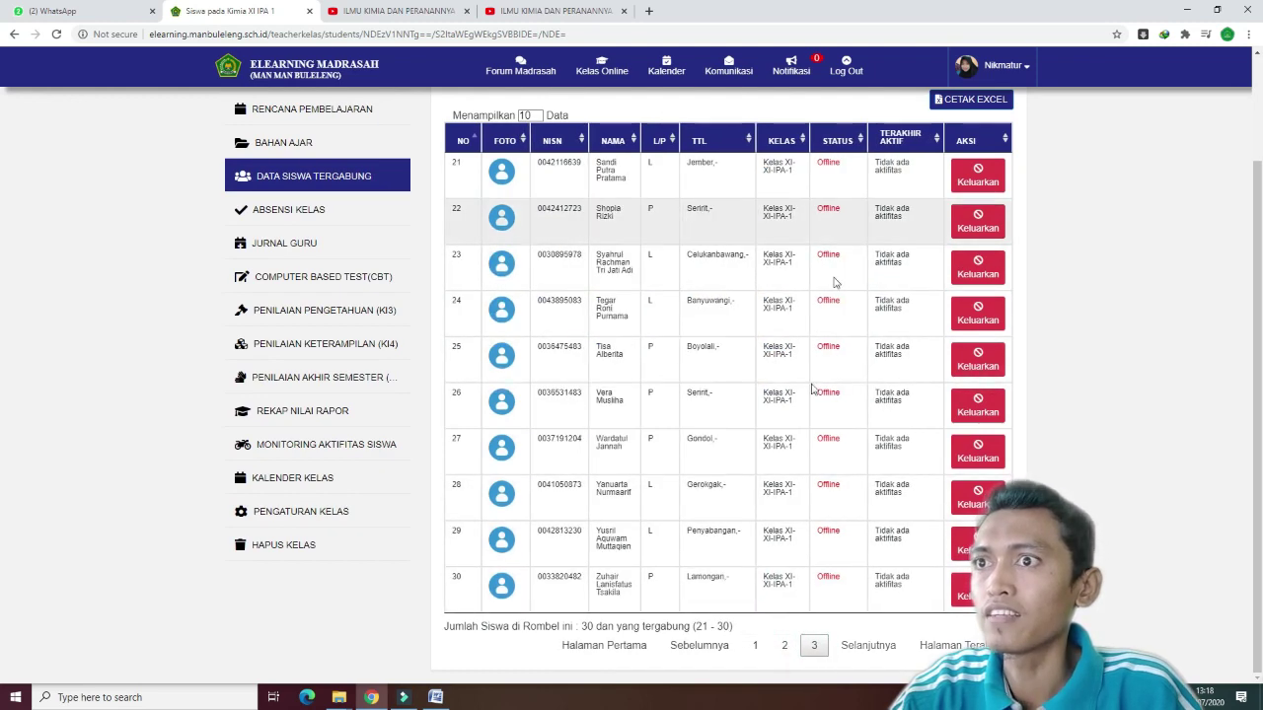
pyautogui.scroll(2, 828, 296)
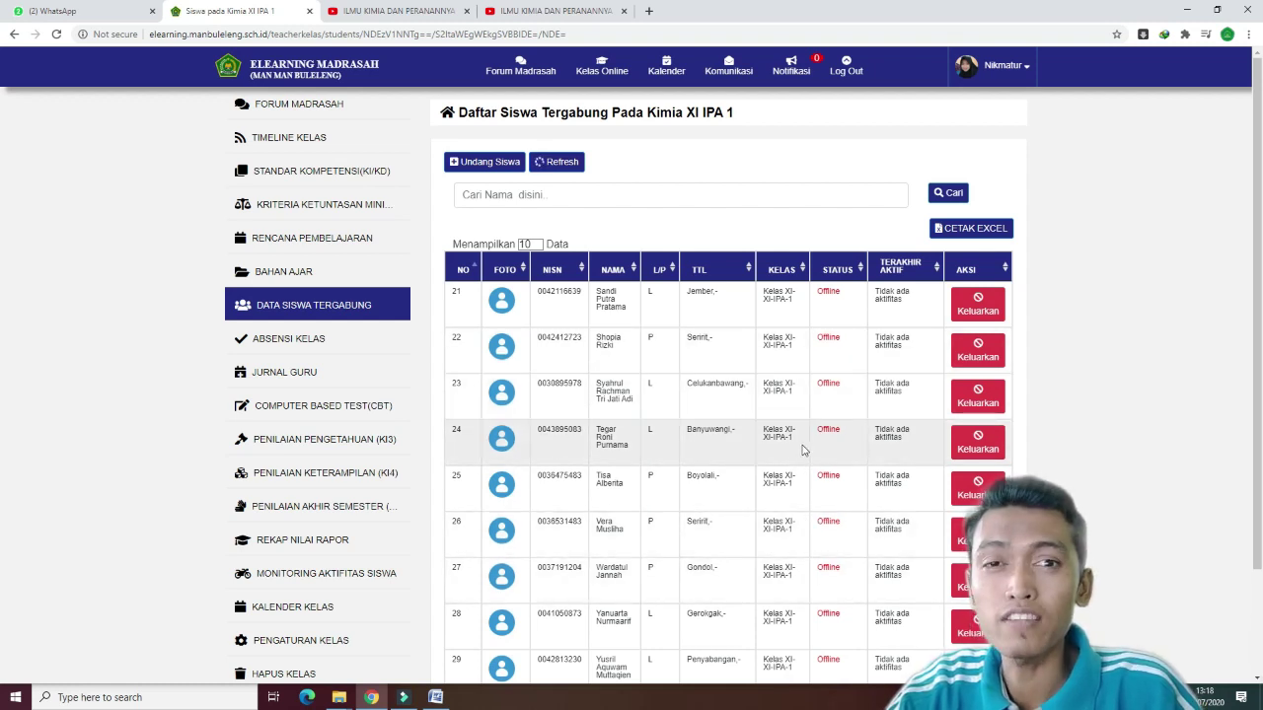
# Open the class attendance page and look through the July 2020 attendance-confirmation recap of the students.
pyautogui.click(288, 341)
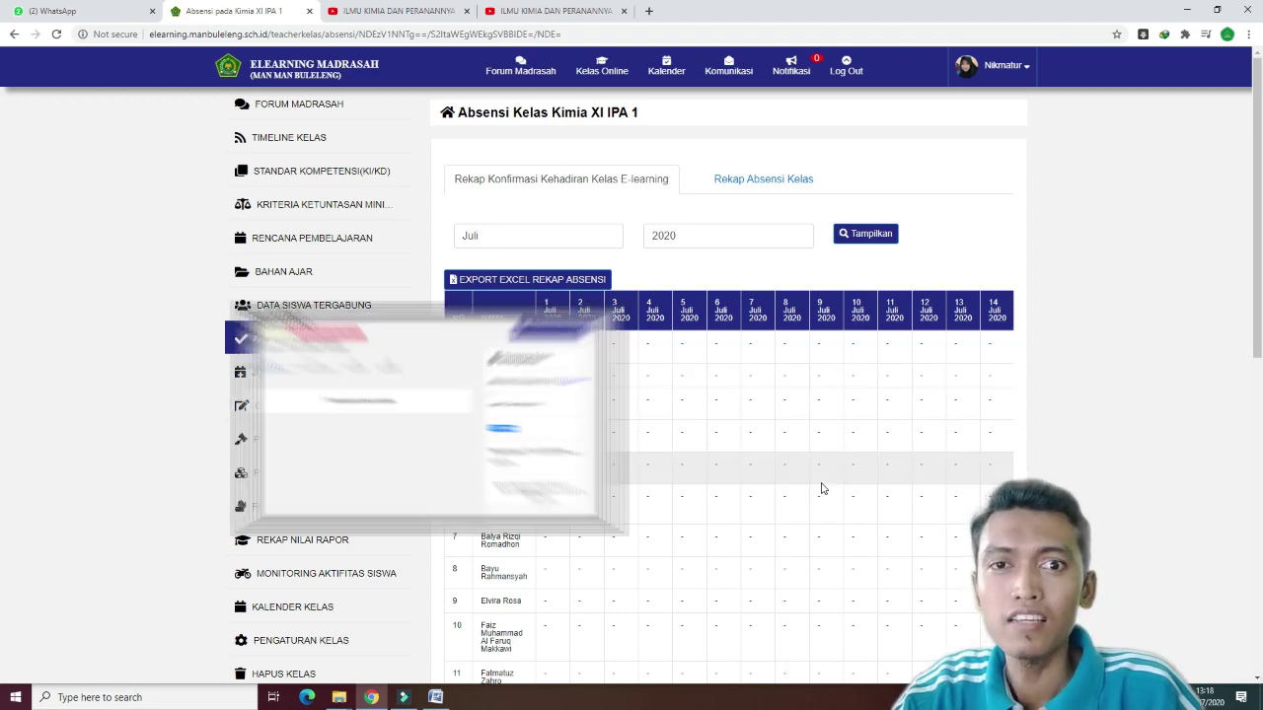
pyautogui.scroll(-3, 822, 487)
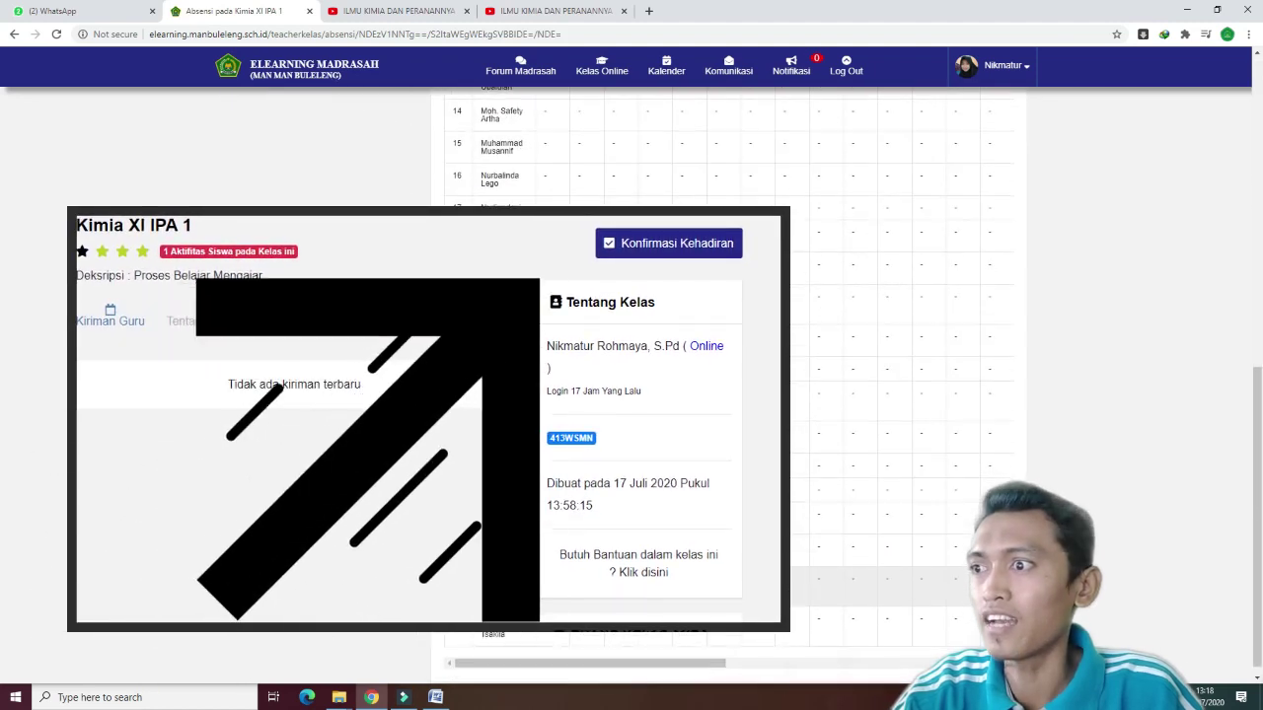
pyautogui.scroll(3, 917, 394)
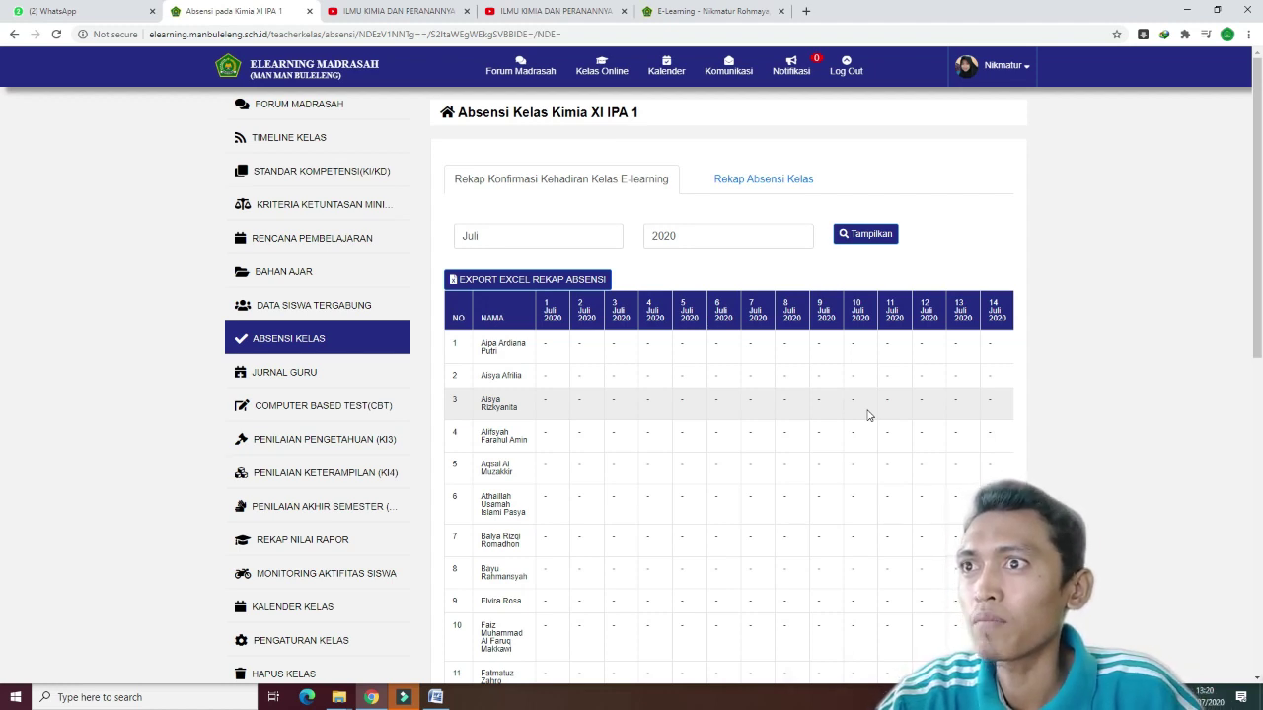
# In Rekap Absensi Kelas, set the fourth student's attendance status for Pertemuan Ke - 10 to Alfa.
pyautogui.click(751, 182)
pyautogui.click(513, 237)
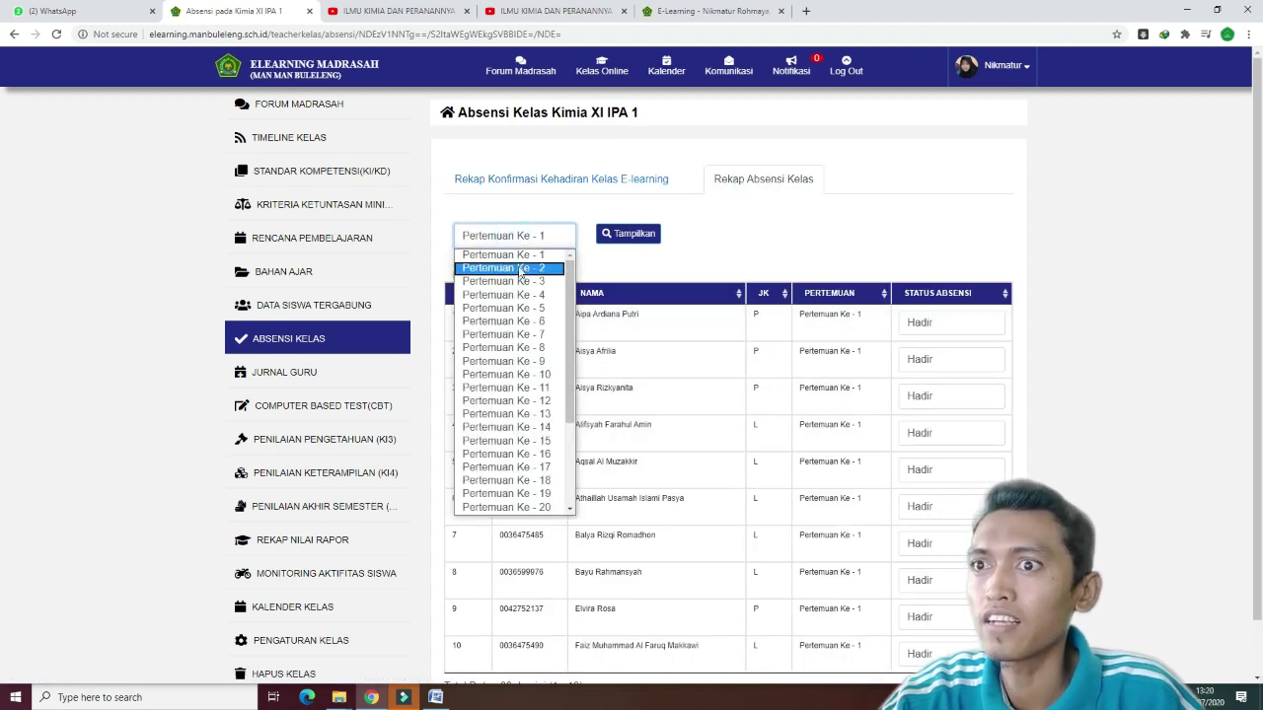
pyautogui.click(933, 212)
pyautogui.click(955, 325)
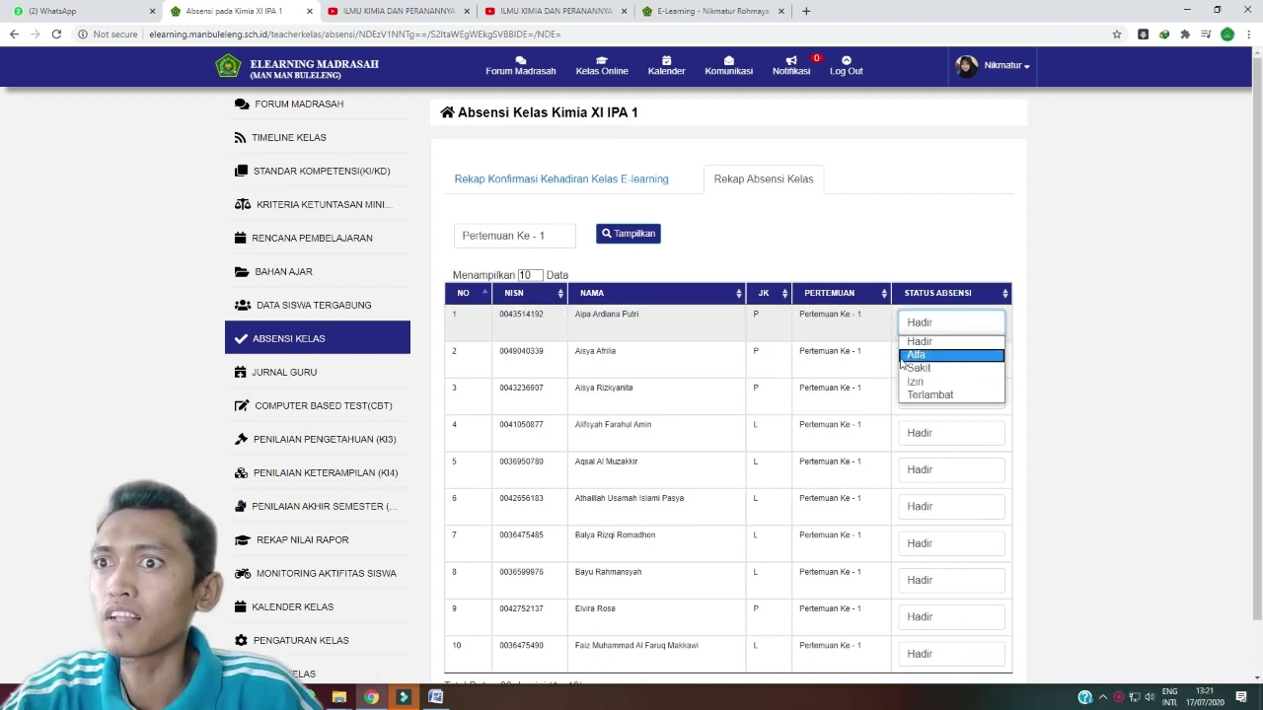
pyautogui.click(932, 355)
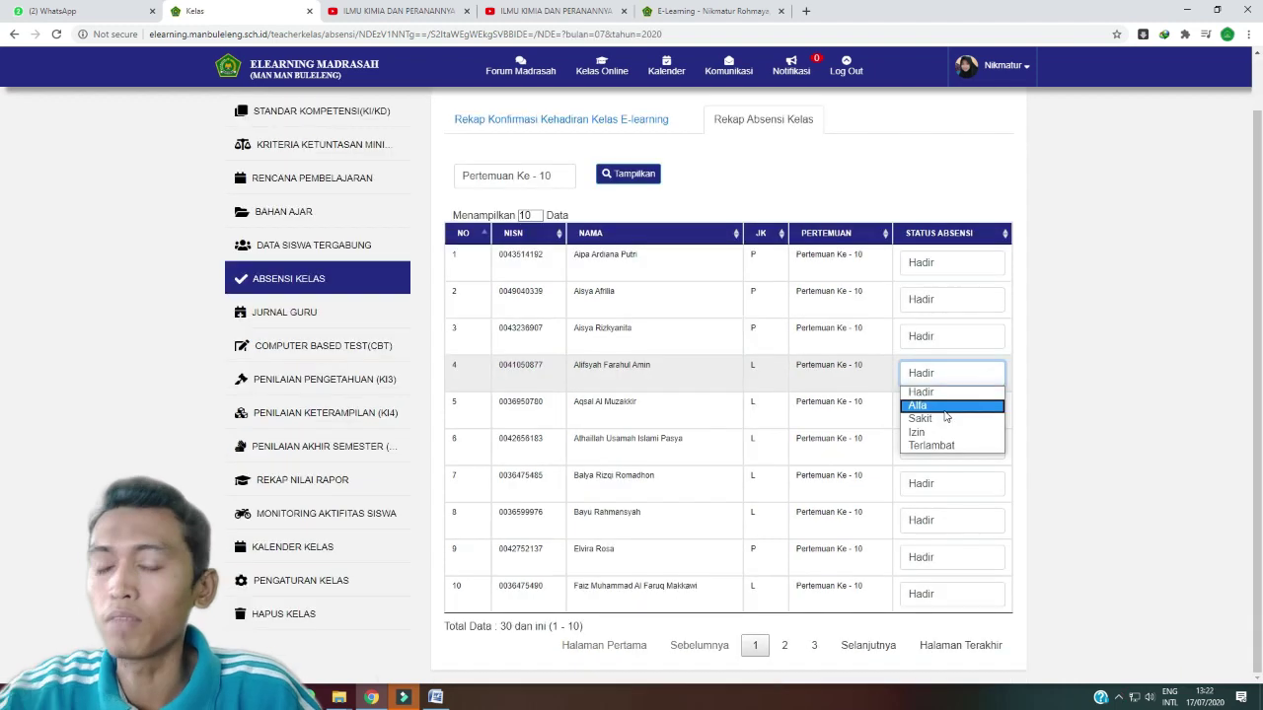
pyautogui.click(942, 412)
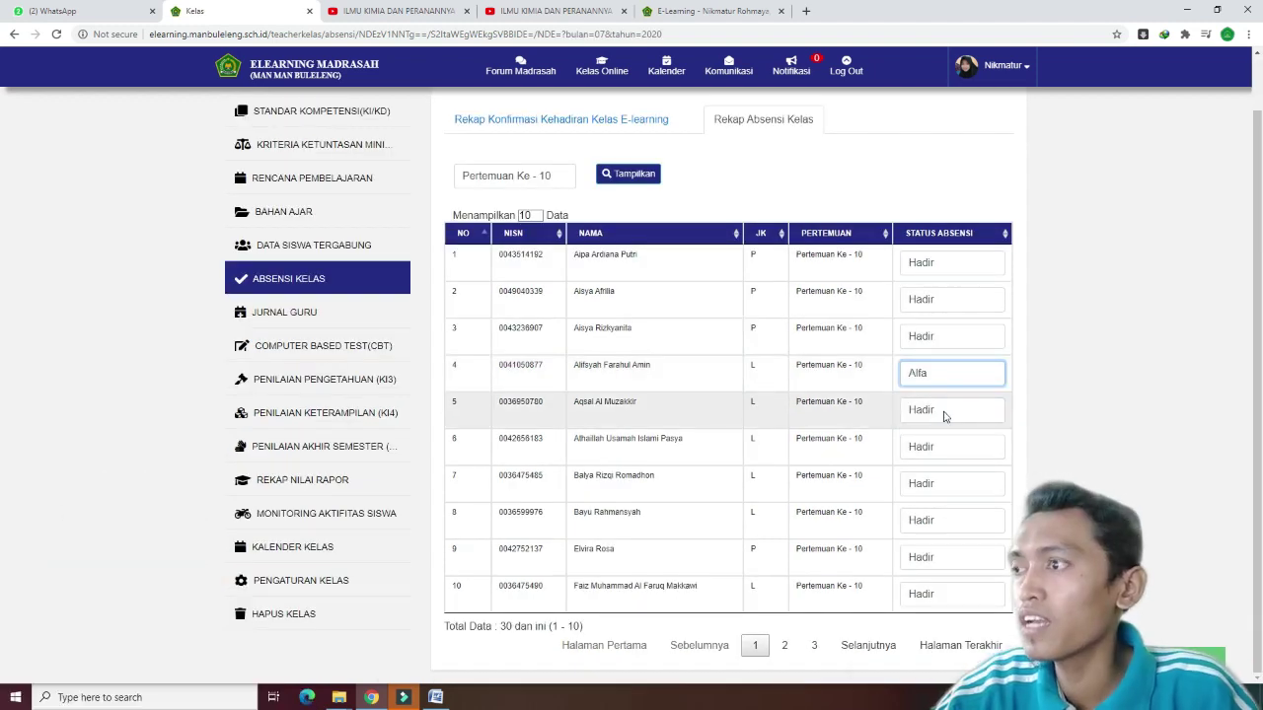
# Open Jurnal Guru for Kimia XI IPA 1 and start a new incident entry for the first student in the list.
pyautogui.click(284, 314)
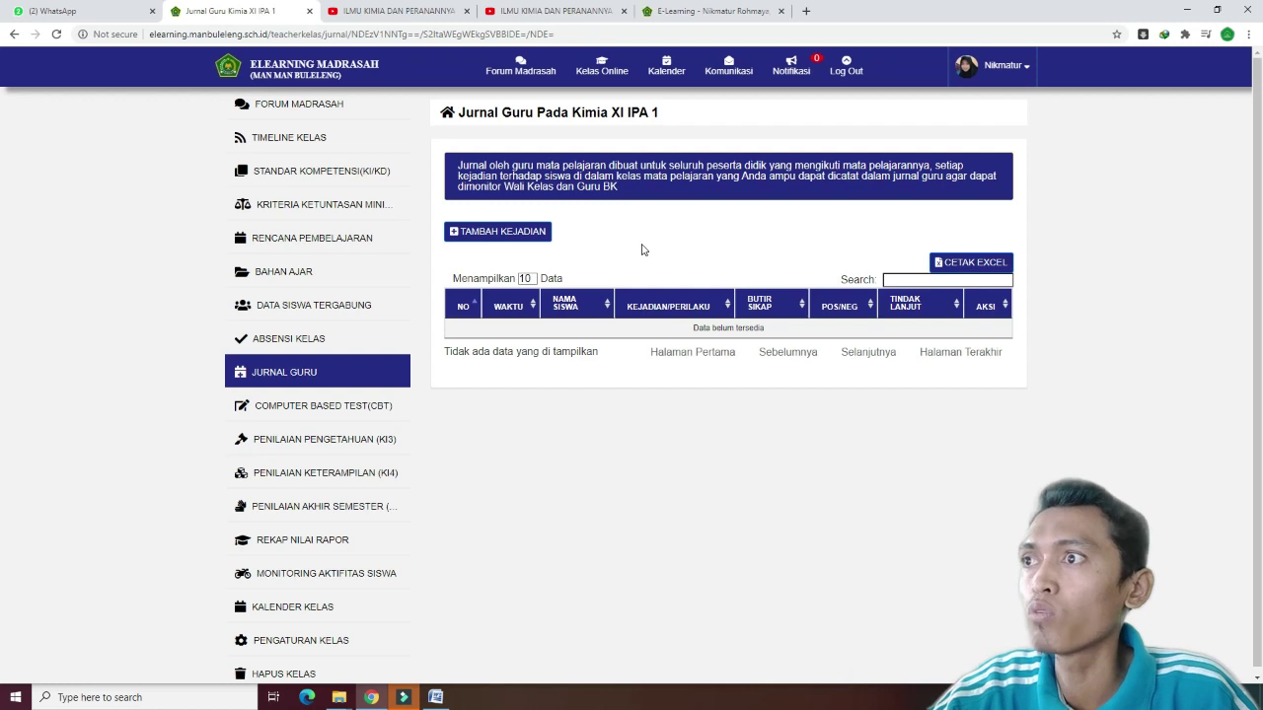
pyautogui.moveTo(457, 165); pyautogui.dragTo(479, 166)
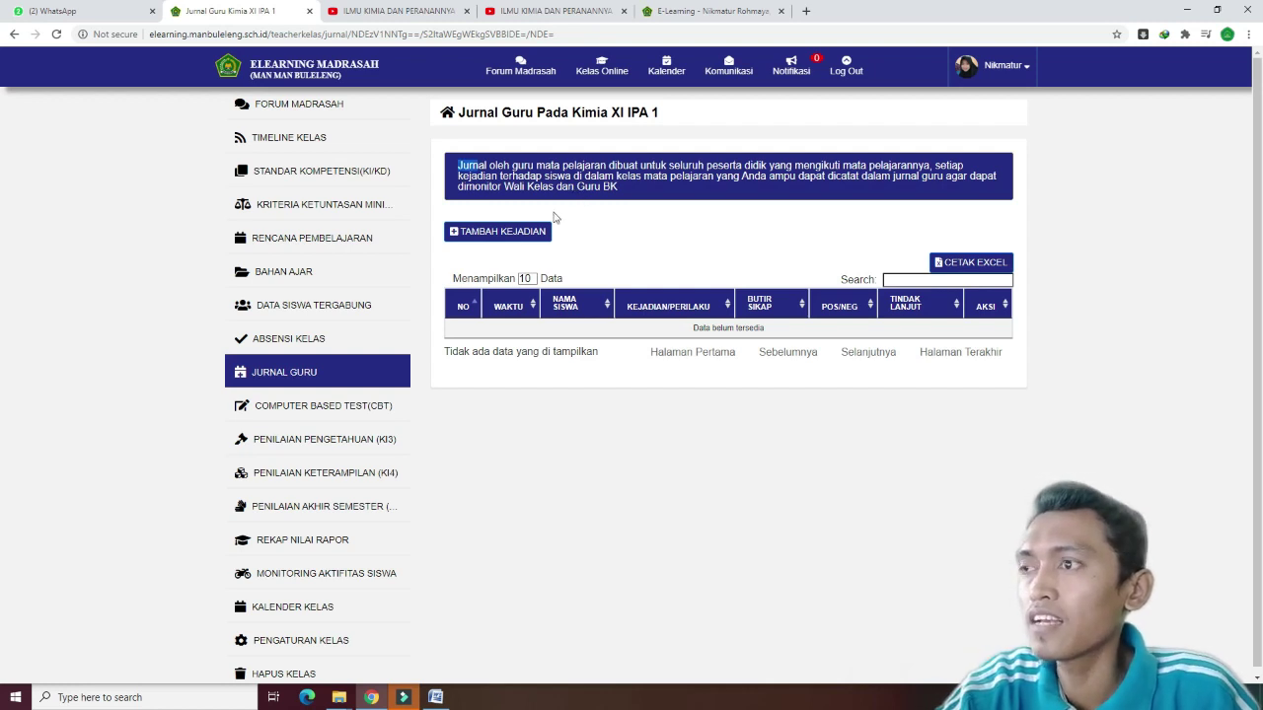
pyautogui.click(613, 236)
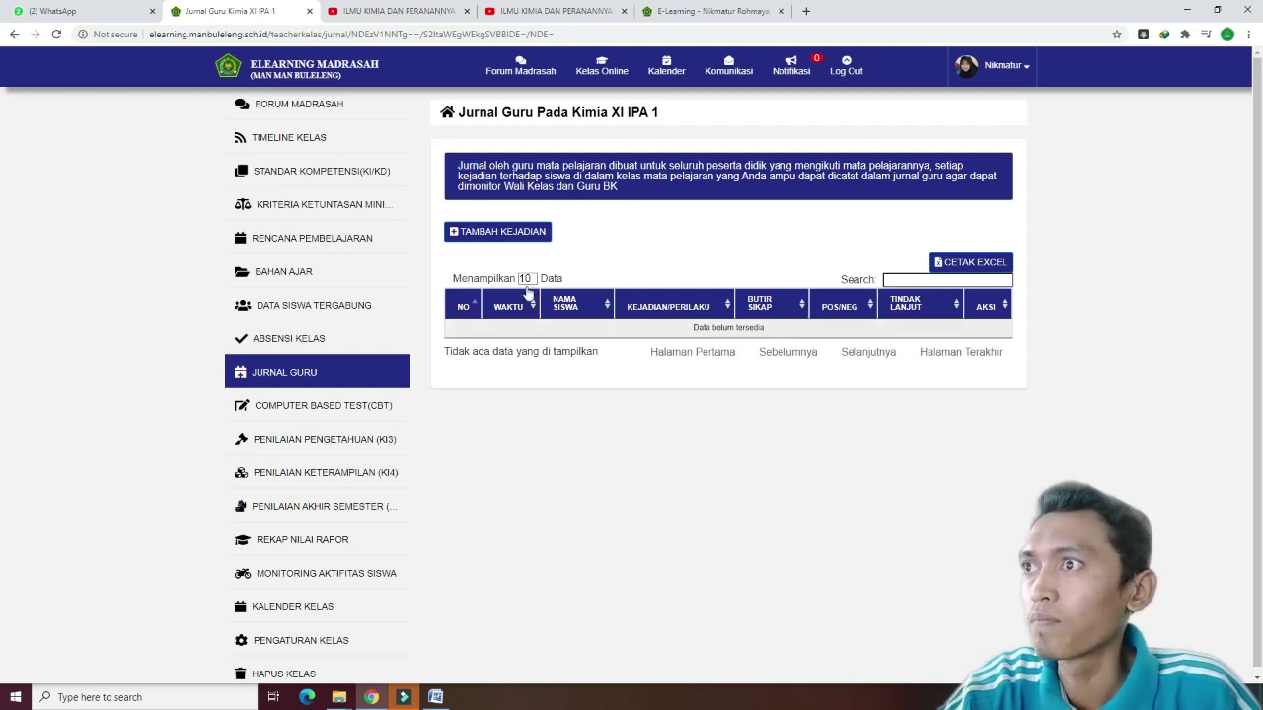
pyautogui.click(498, 231)
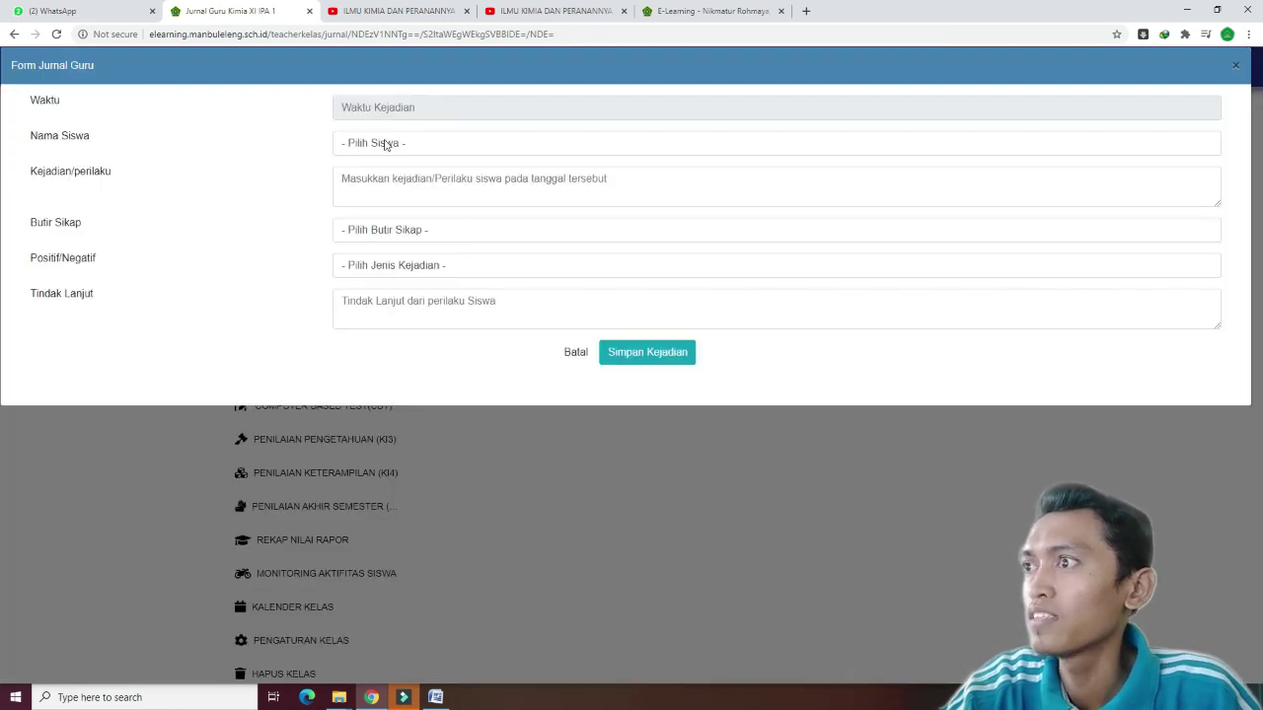
pyautogui.click(382, 143)
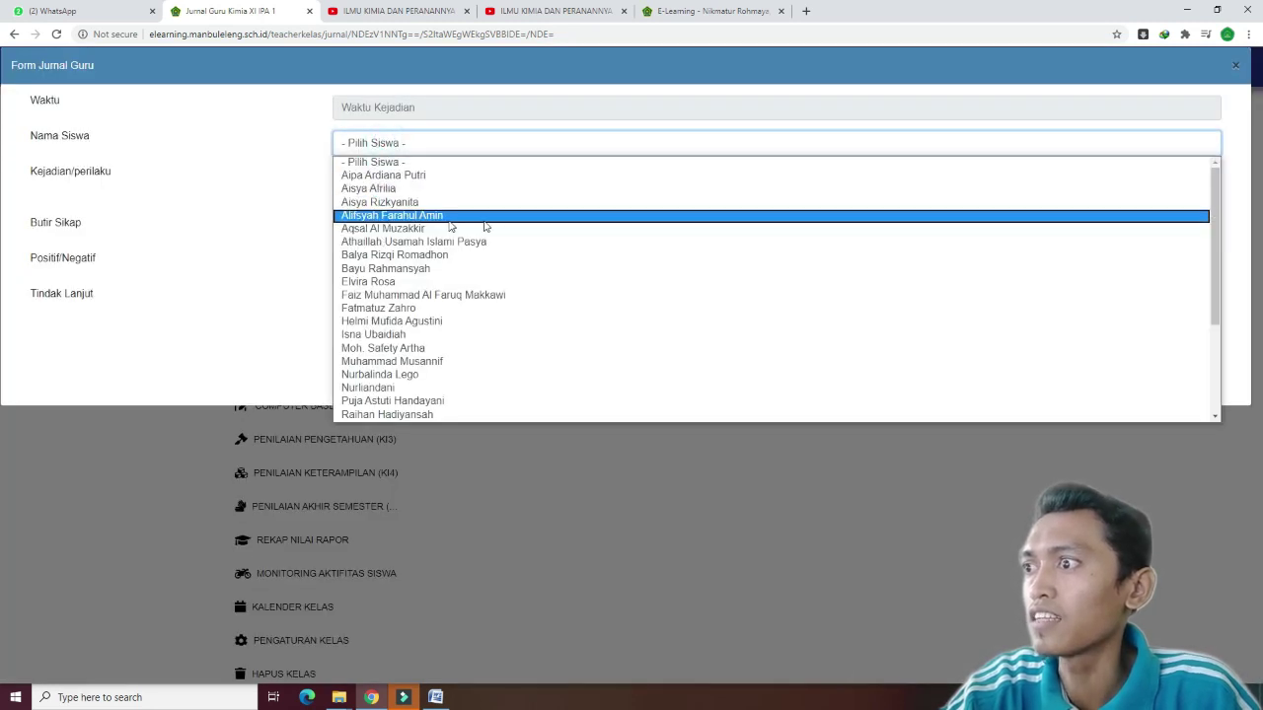
pyautogui.scroll(-3, 431, 346)
pyautogui.scroll(4, 431, 355)
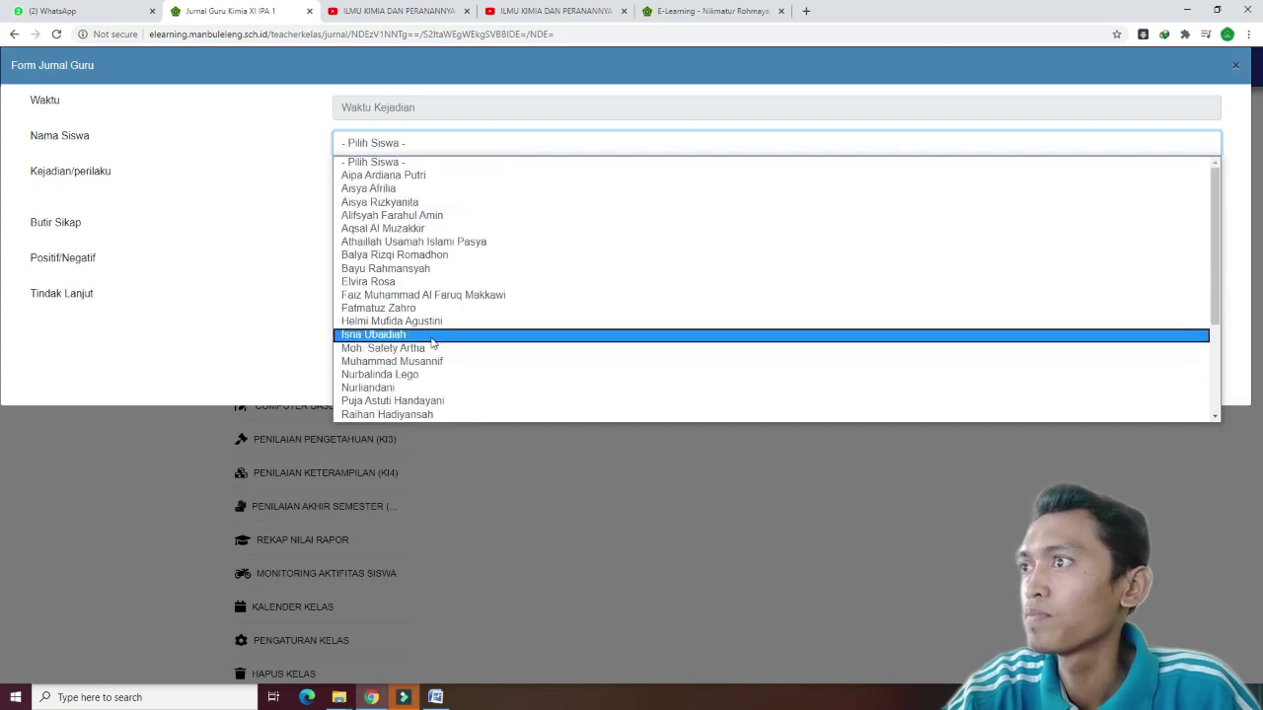
pyautogui.click(414, 175)
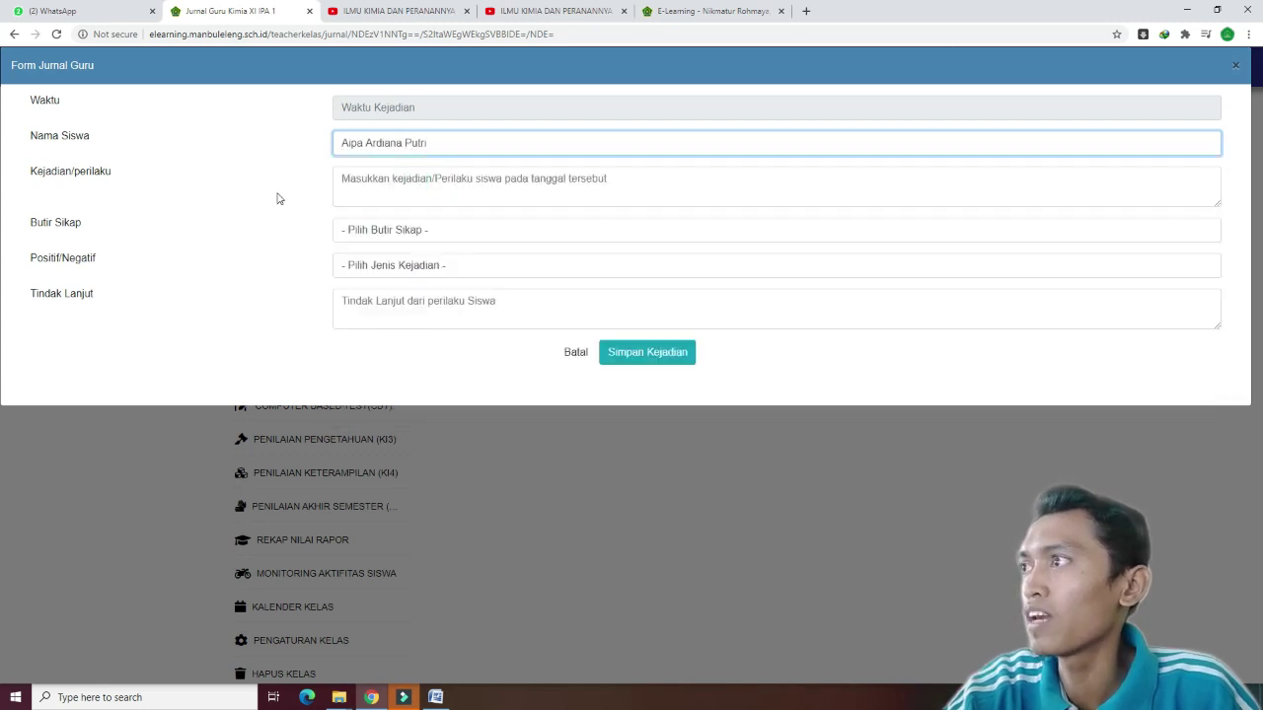
# Enter "siswa ribut dikelas" as the Kejadian/perilaku of the journal entry.
pyautogui.doubleClick(39, 174)
pyautogui.click(85, 173)
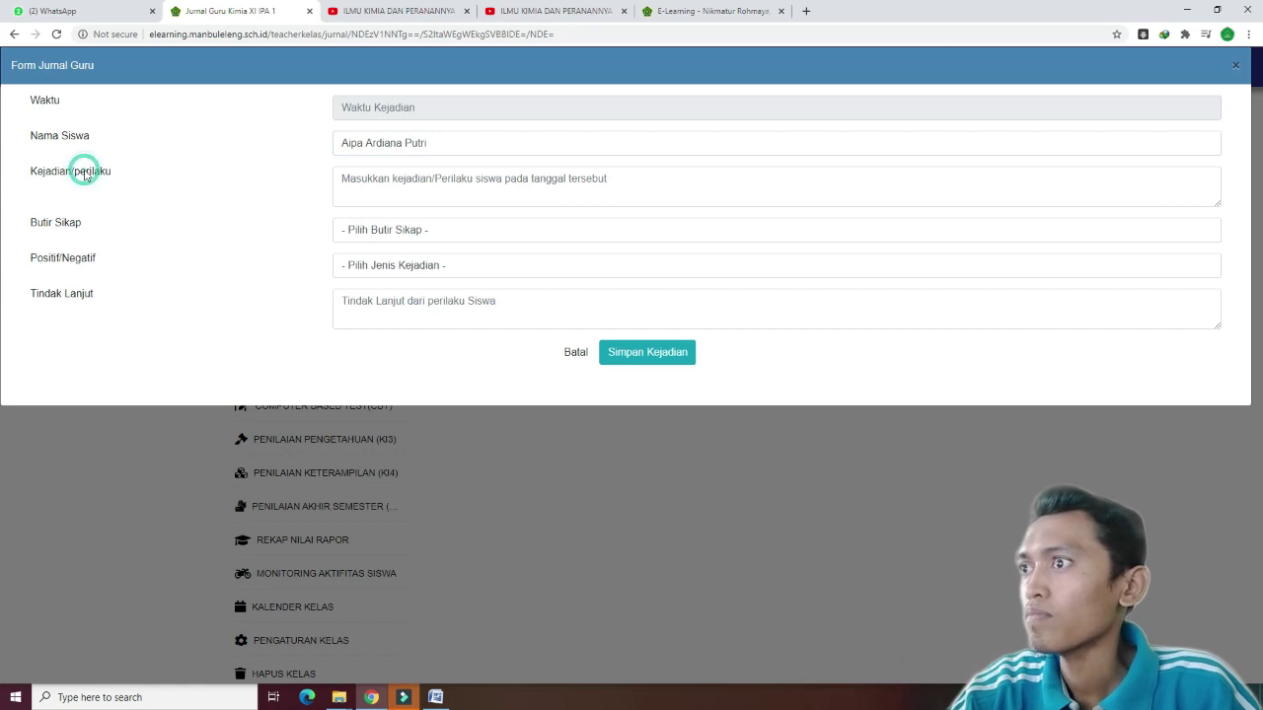
pyautogui.click(406, 187)
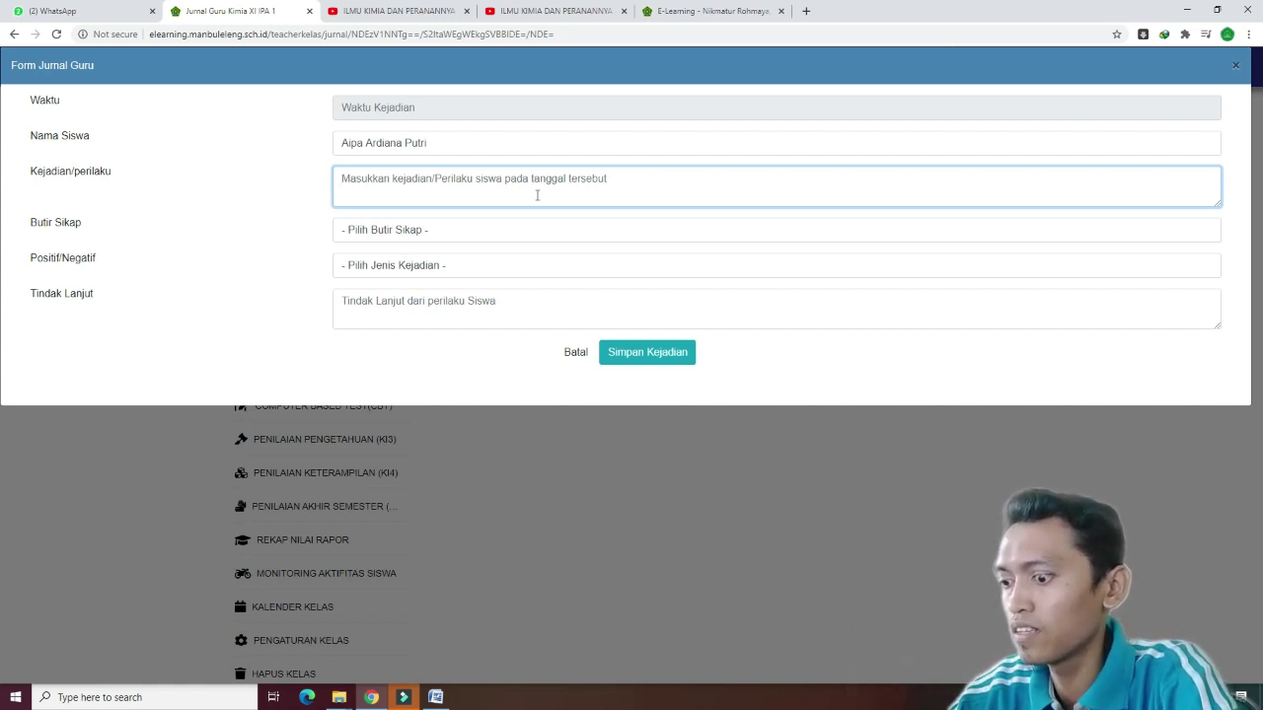
pyautogui.write('siswa ribut dikelas')
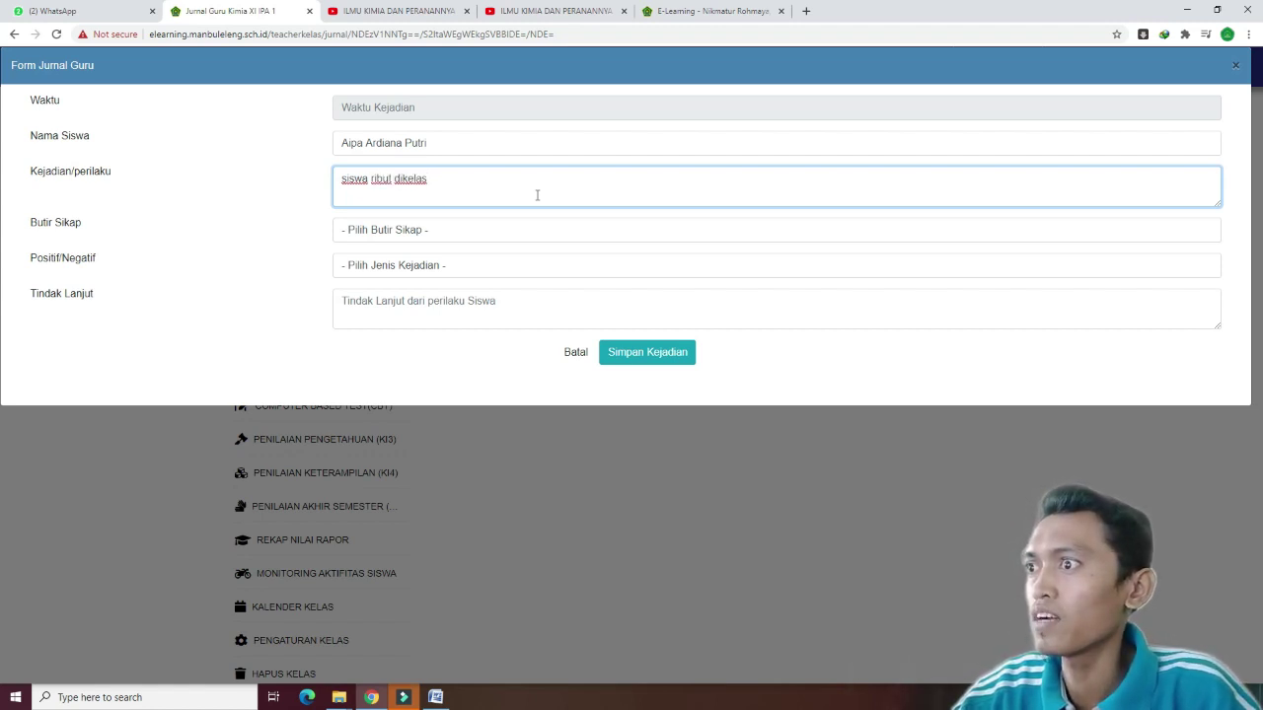
# Classify the incident under Butir Sikap Disiplin and mark it as Negatif (-).
pyautogui.click(403, 239)
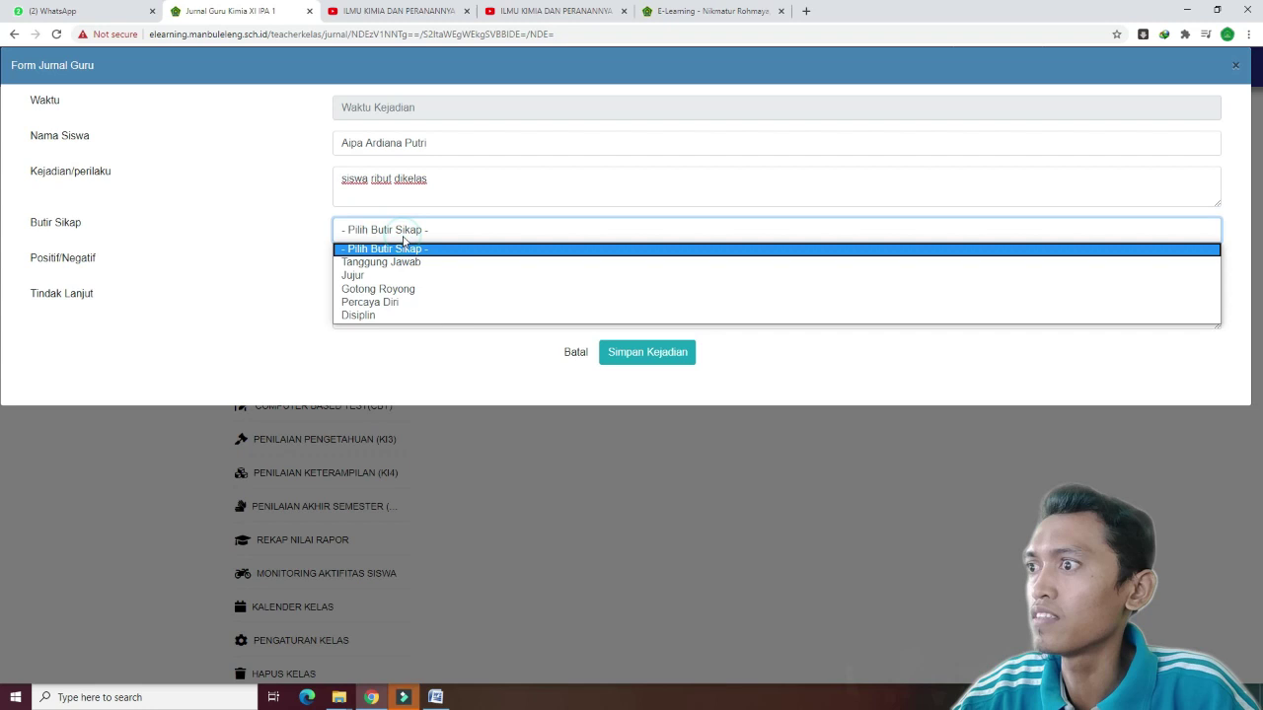
pyautogui.click(394, 316)
pyautogui.click(375, 263)
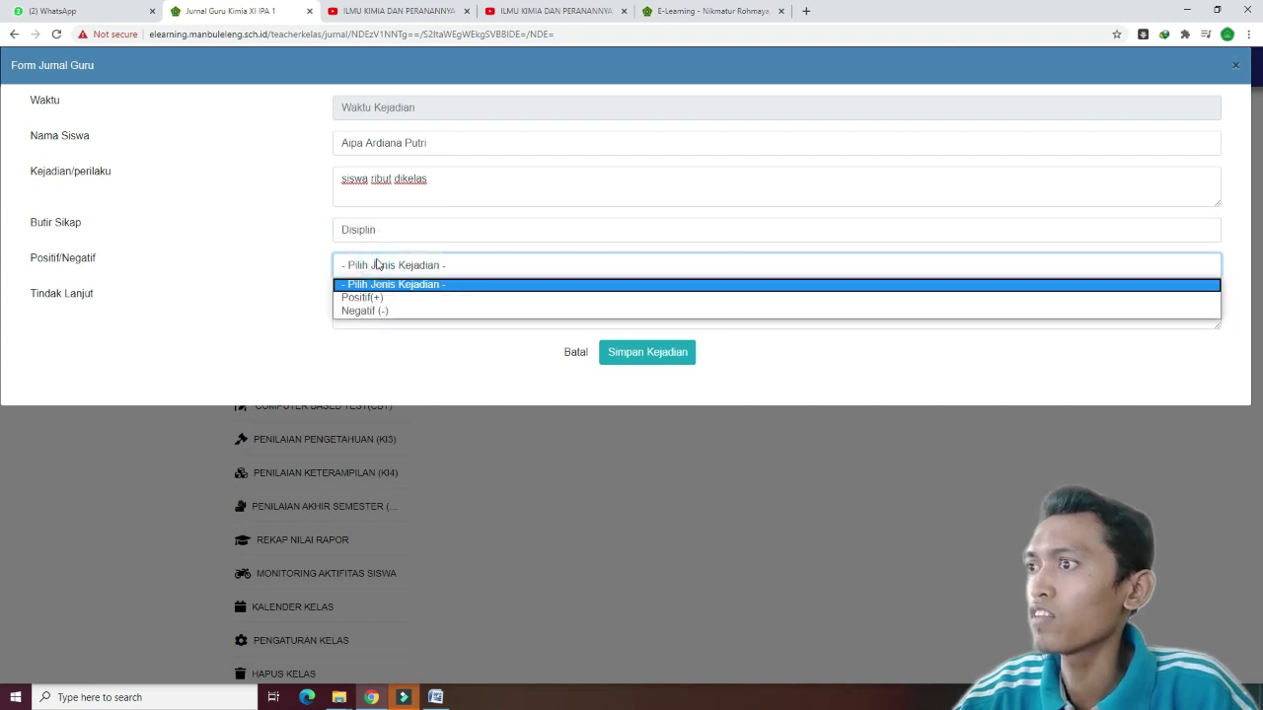
pyautogui.click(385, 311)
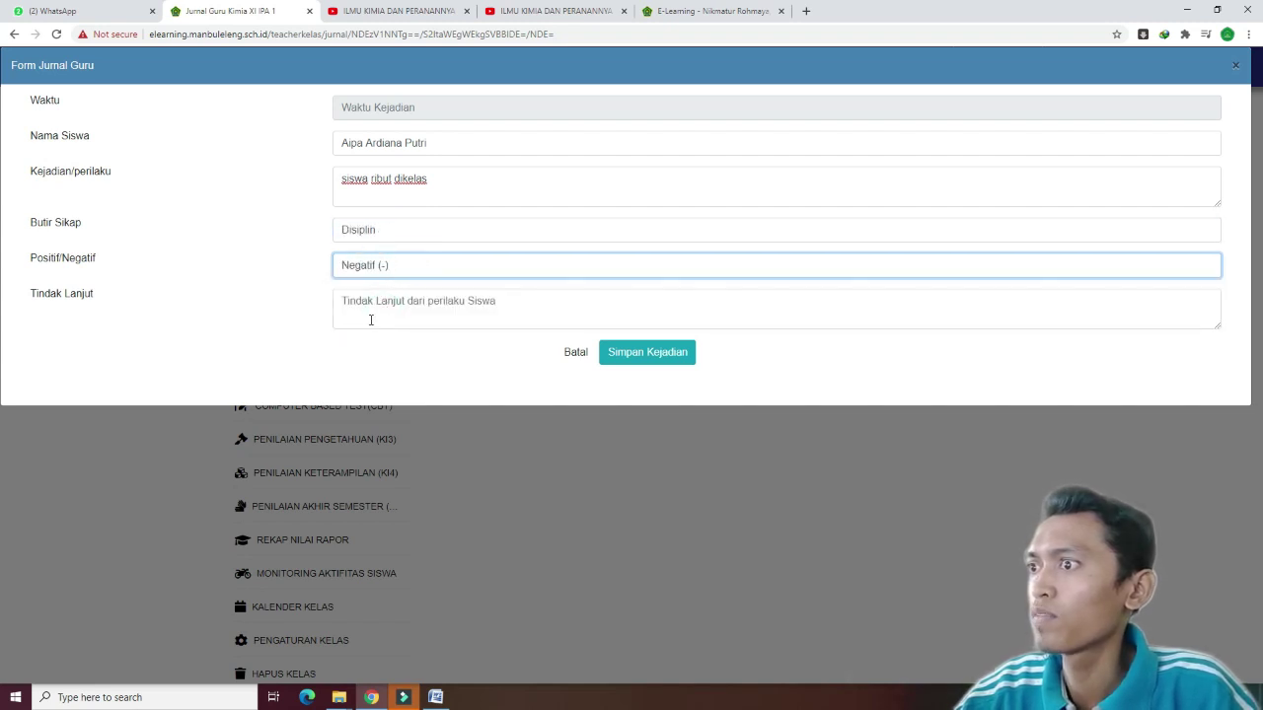
# Enter "sudah diingatkan" as the Tindak Lanjut and save the incident to the teacher journal.
pyautogui.click(392, 311)
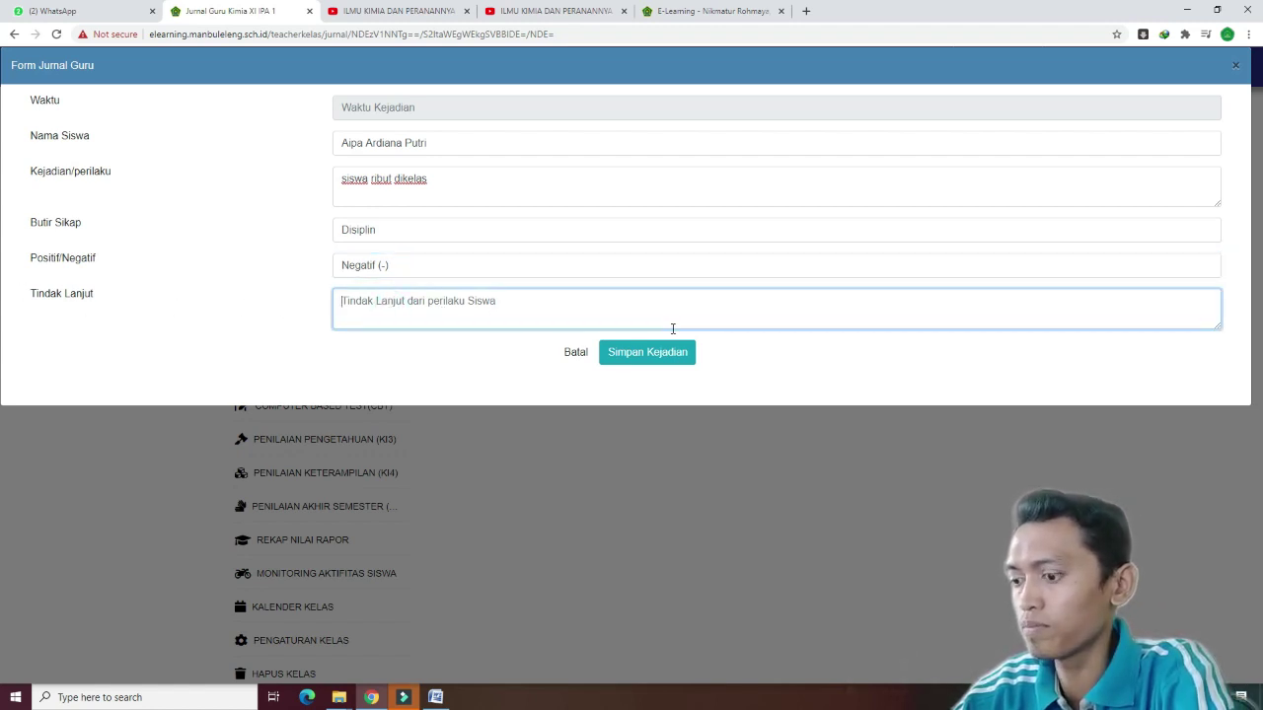
pyautogui.write('sudah diingatkan')
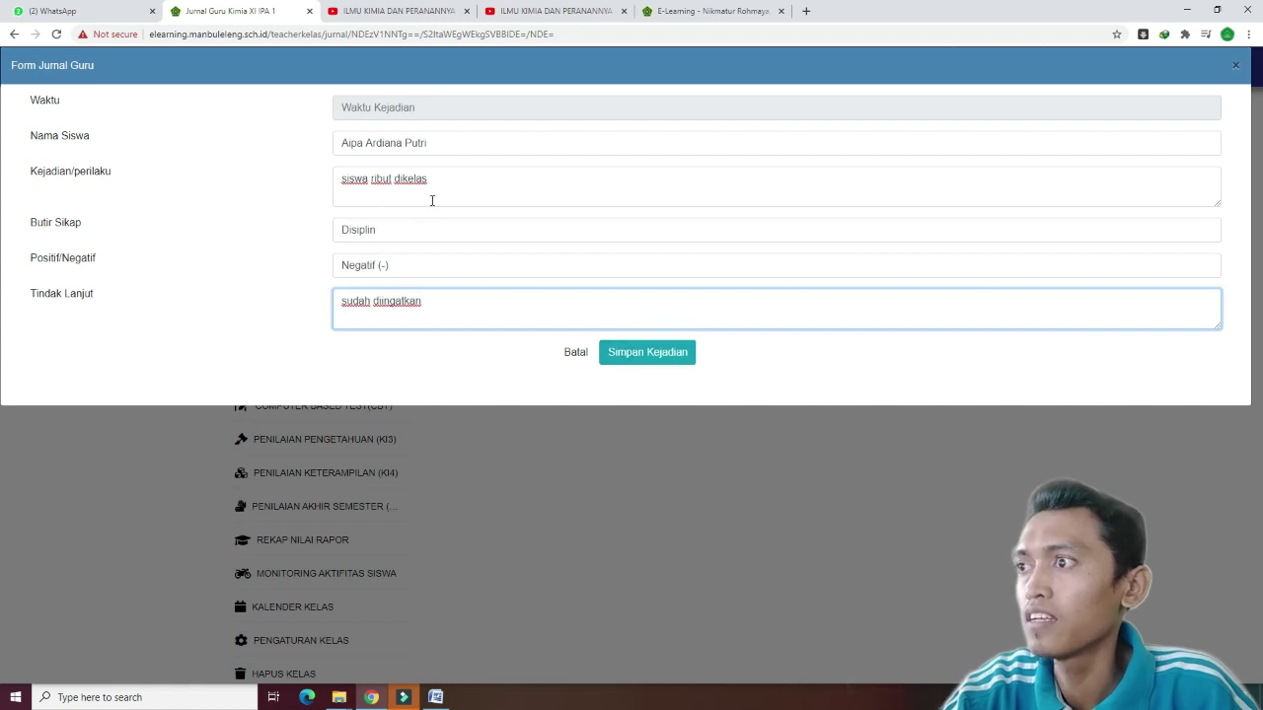
pyautogui.click(647, 352)
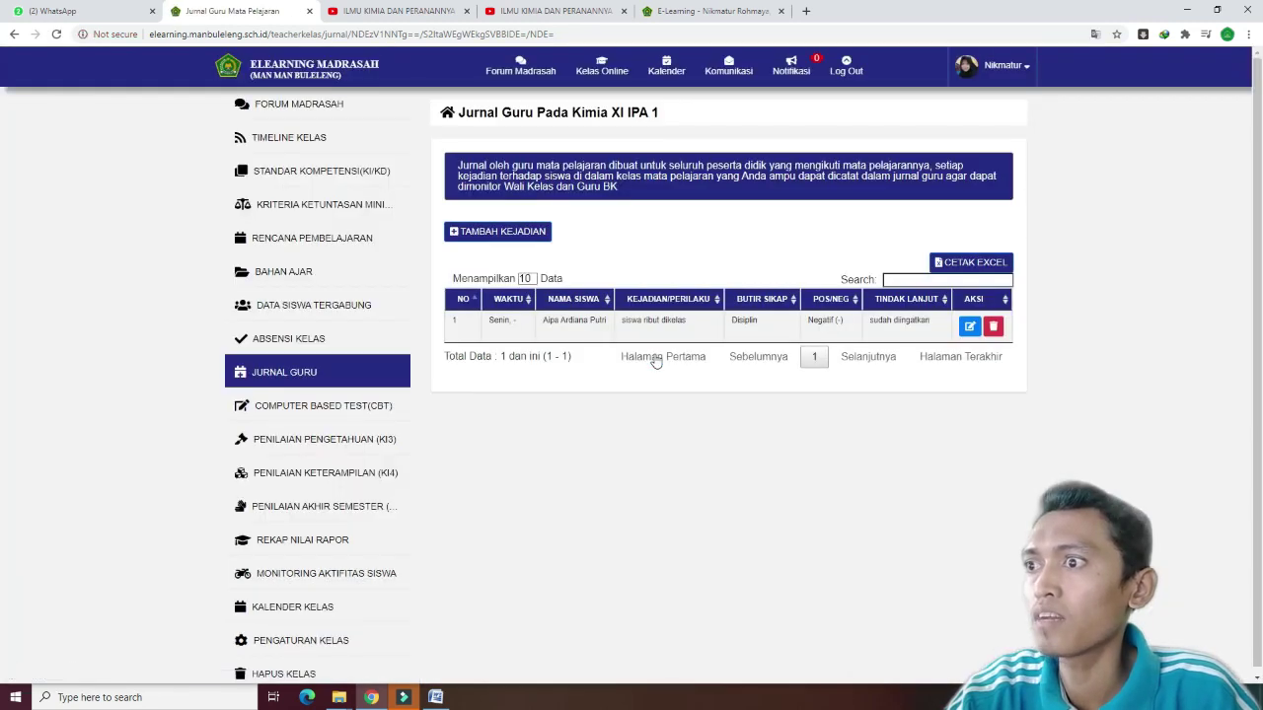
# Review the saved journal entry, checking its incident, attitude and follow-up details.
pyautogui.moveTo(480, 327); pyautogui.dragTo(689, 320)
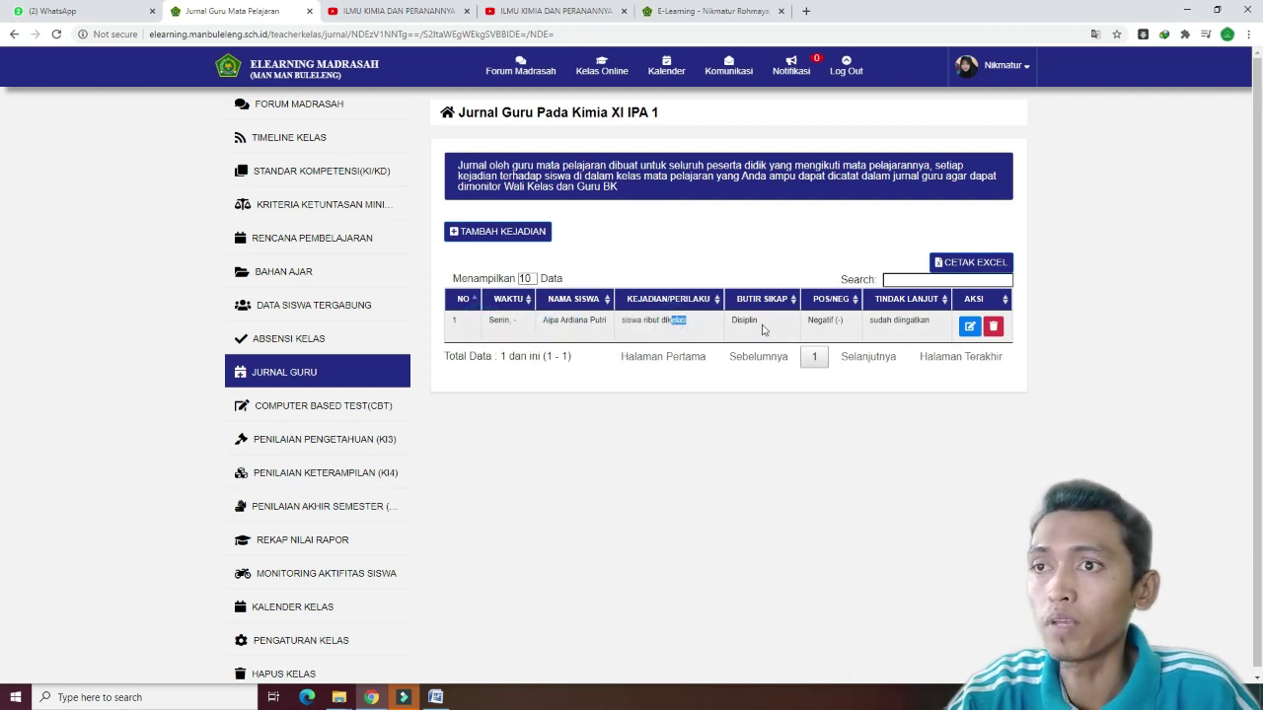
pyautogui.click(762, 327)
pyautogui.moveTo(869, 320); pyautogui.dragTo(931, 321)
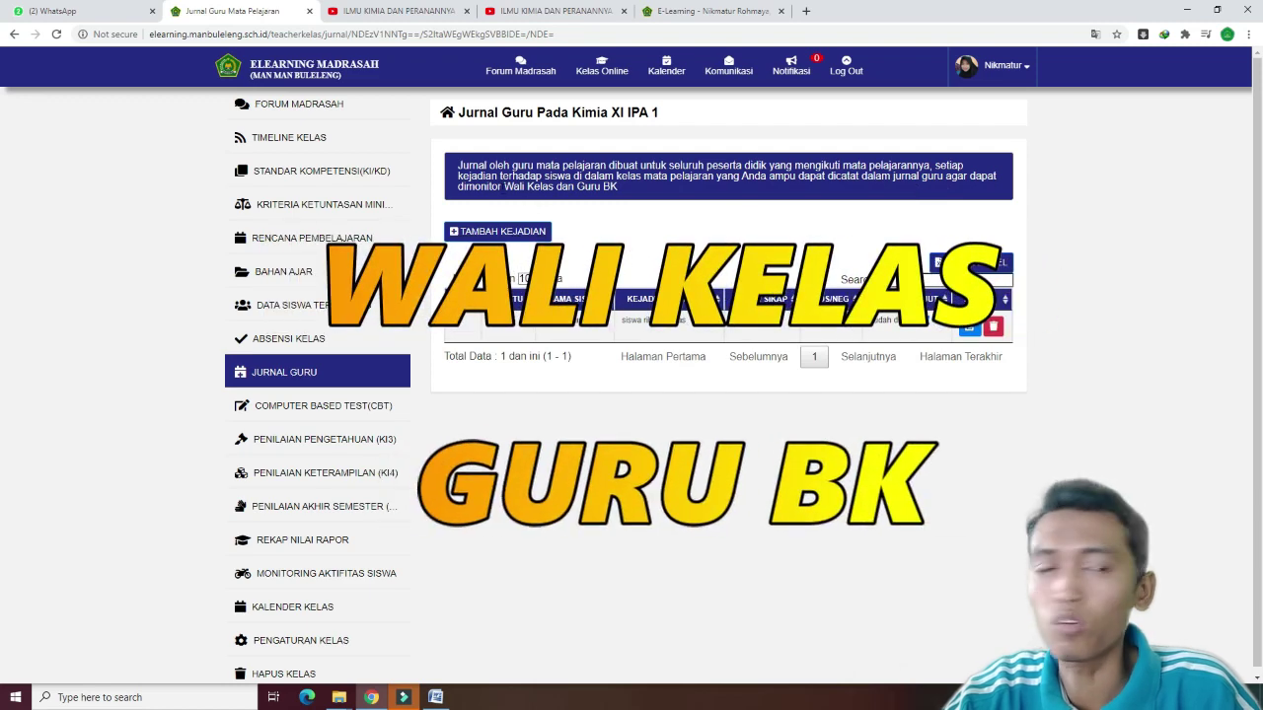
pyautogui.click(609, 479)
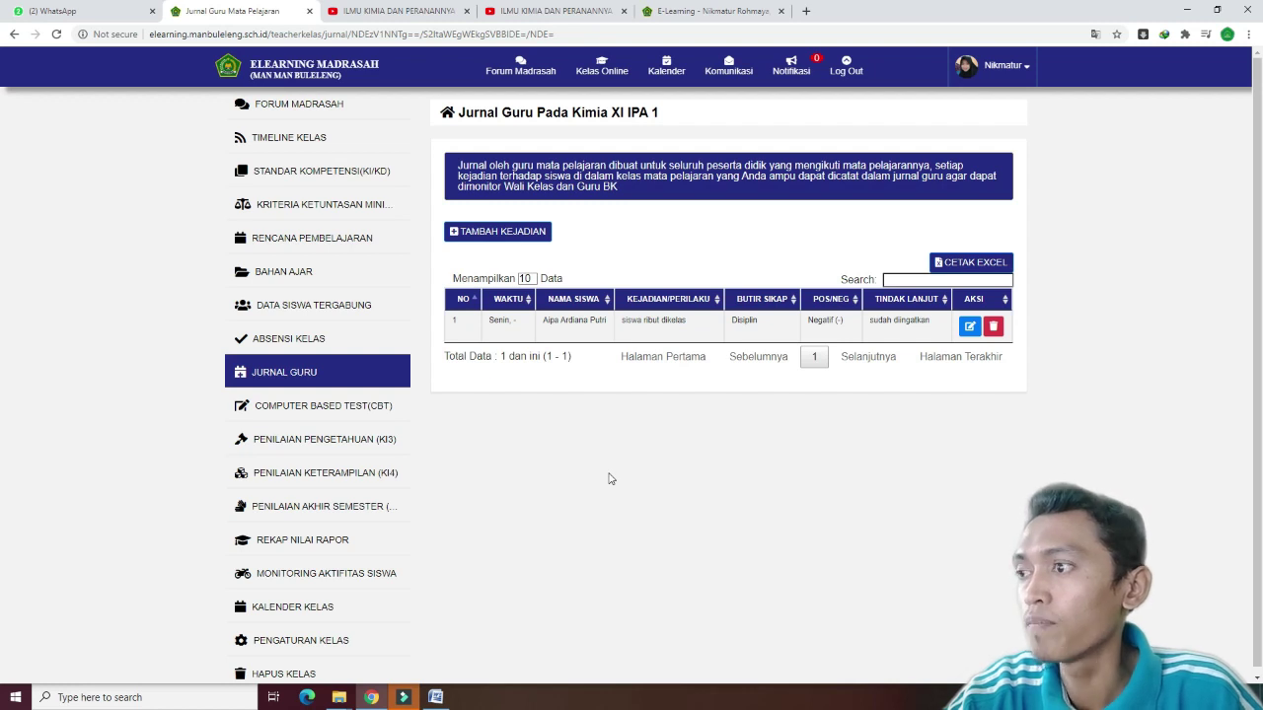
# Create a new CBT exam of type Penilaian Harian for Kompetensi Dasar 3.1 on the structure and properties of hydrocarbons.
pyautogui.click(287, 410)
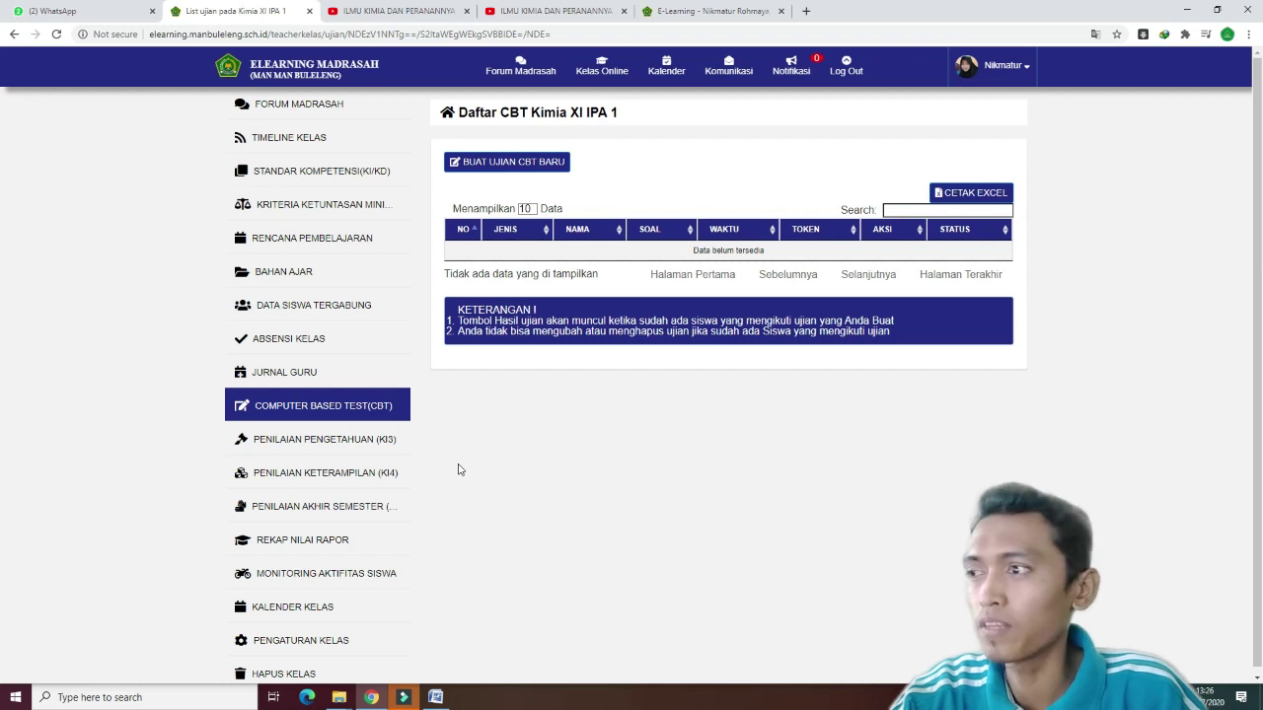
pyautogui.click(523, 172)
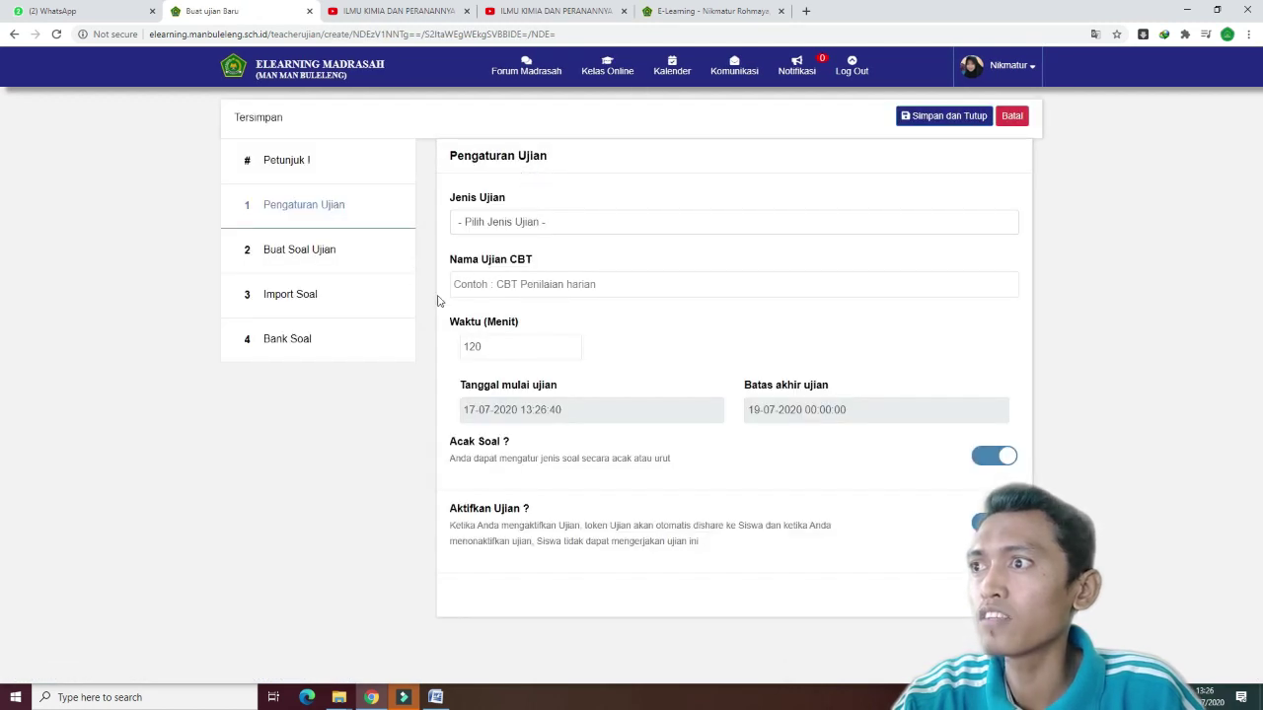
pyautogui.click(525, 225)
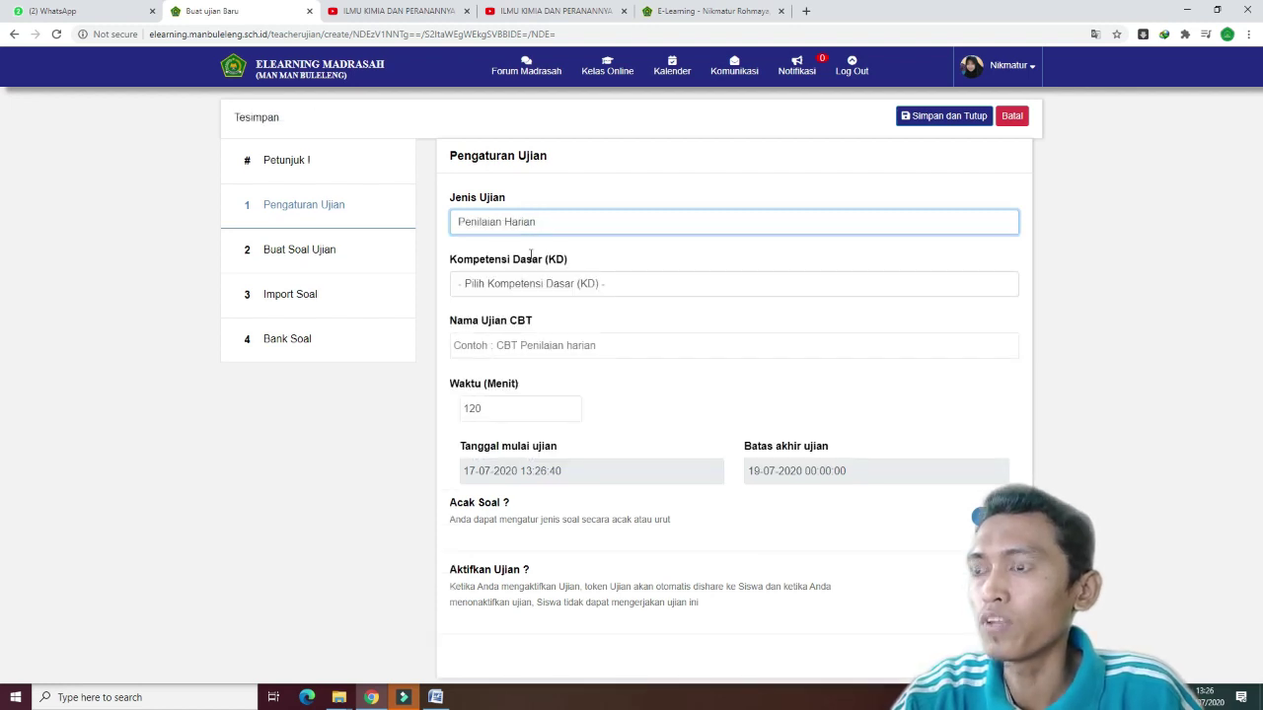
pyautogui.click(546, 286)
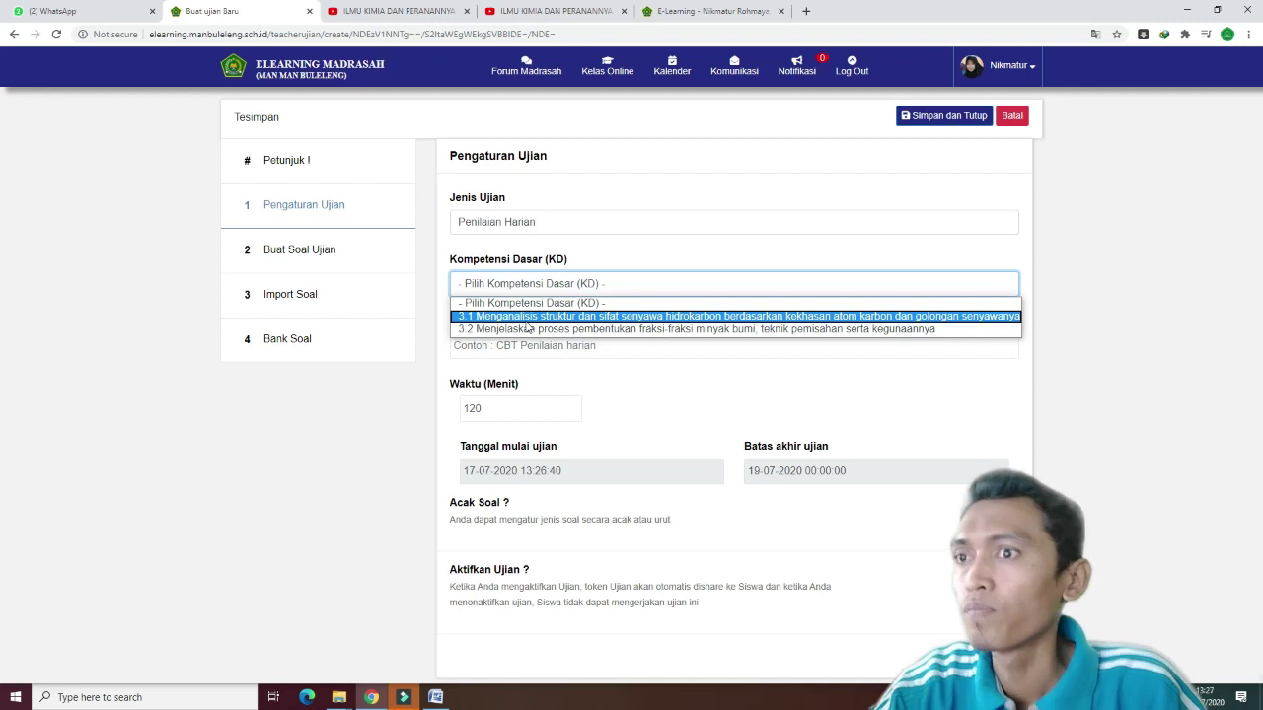
pyautogui.click(527, 318)
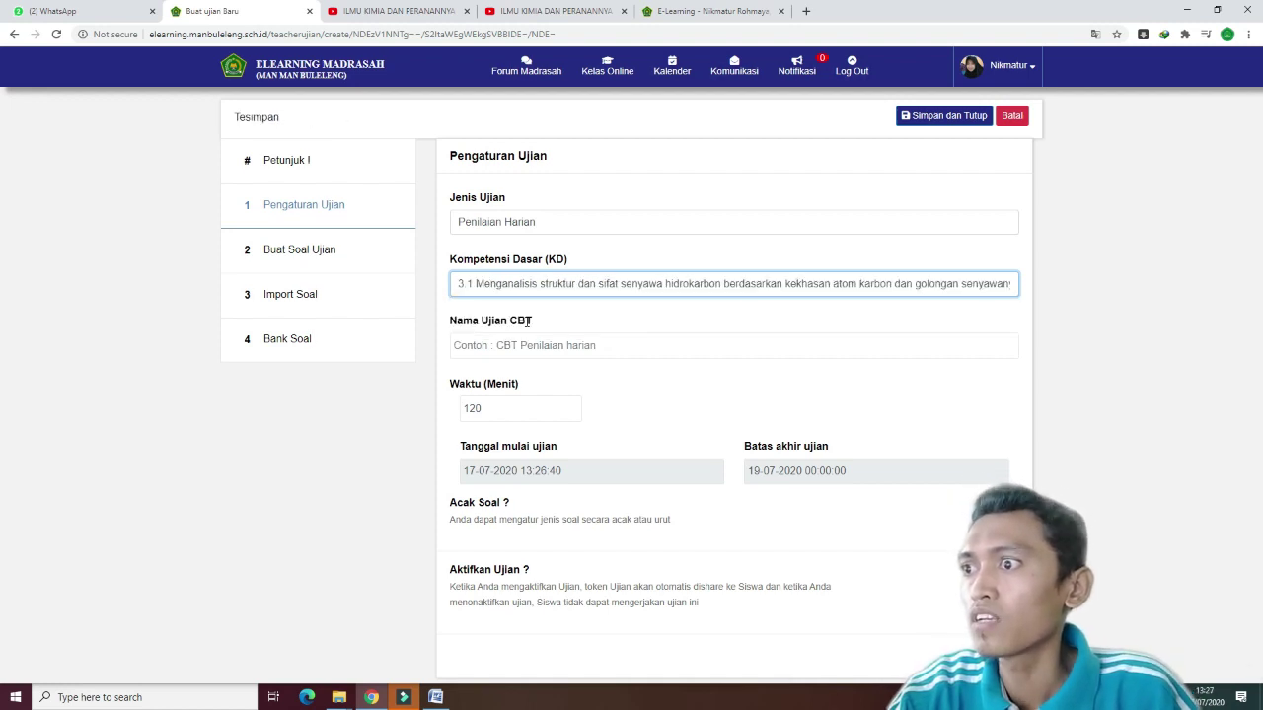
# Name the exam "CBT Penilaian Harian" and set its duration to 60 minutes.
pyautogui.click(499, 348)
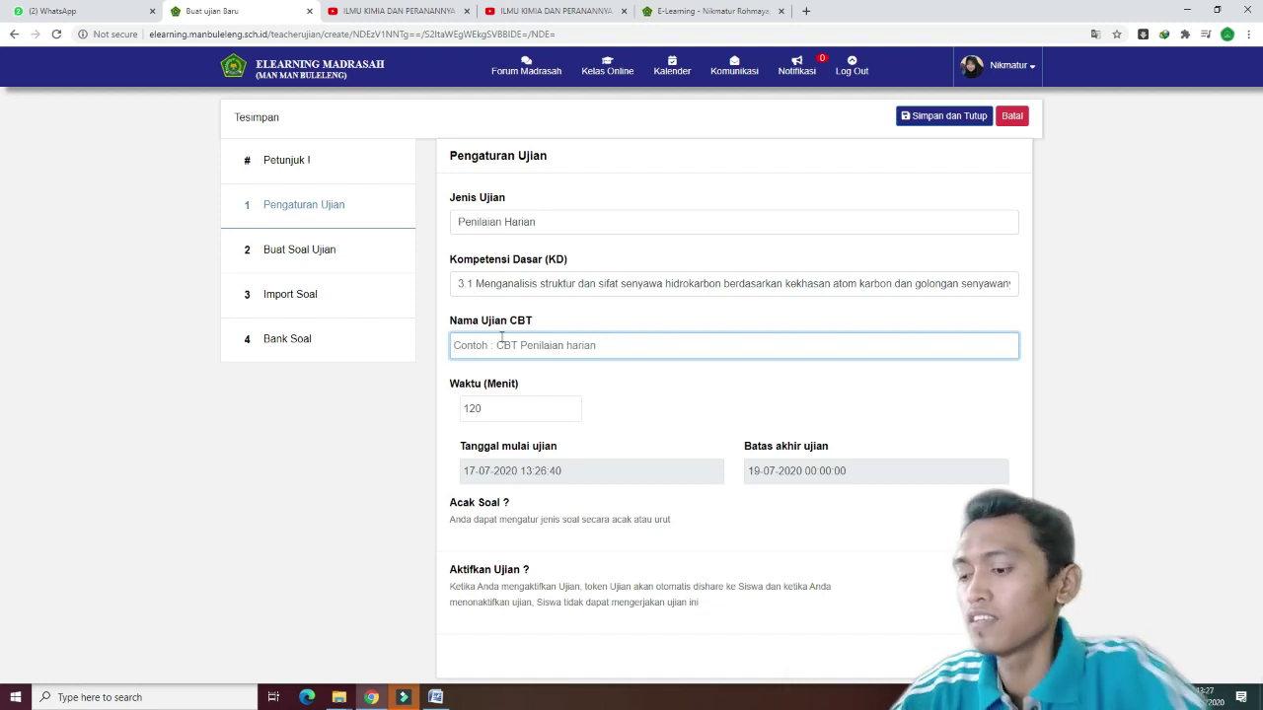
pyautogui.write('CBT ')
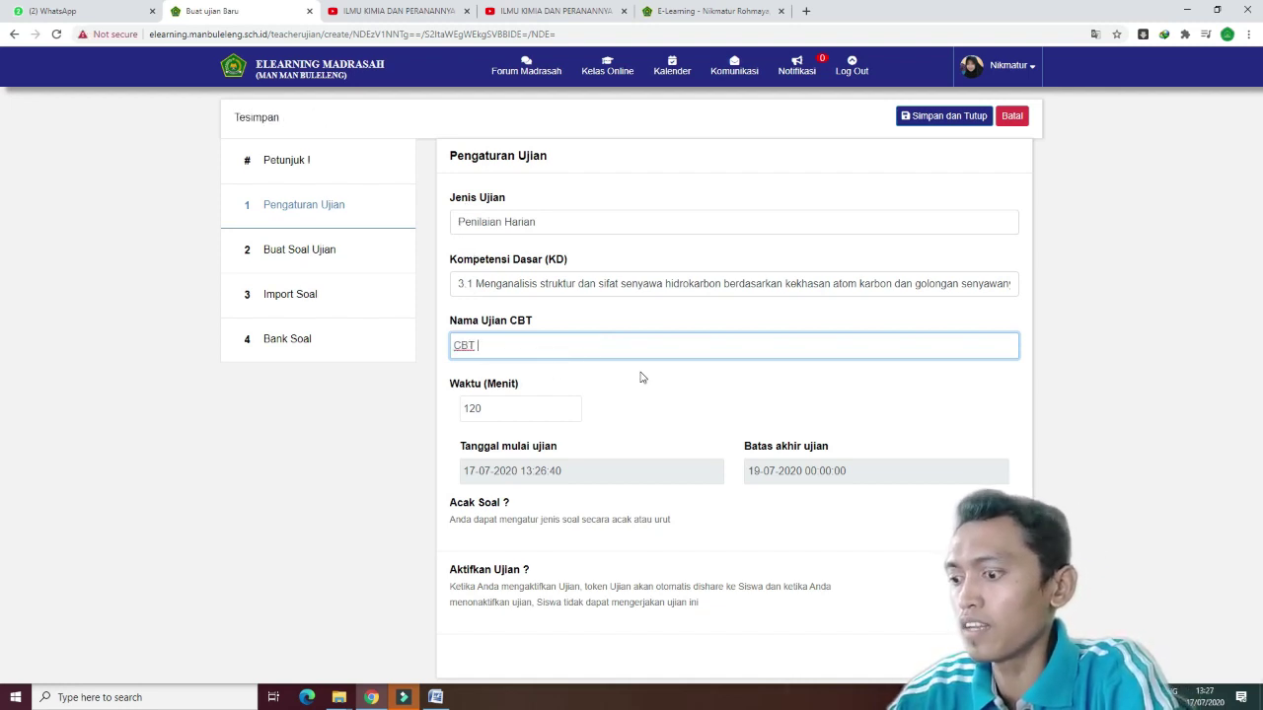
pyautogui.write('Peni')
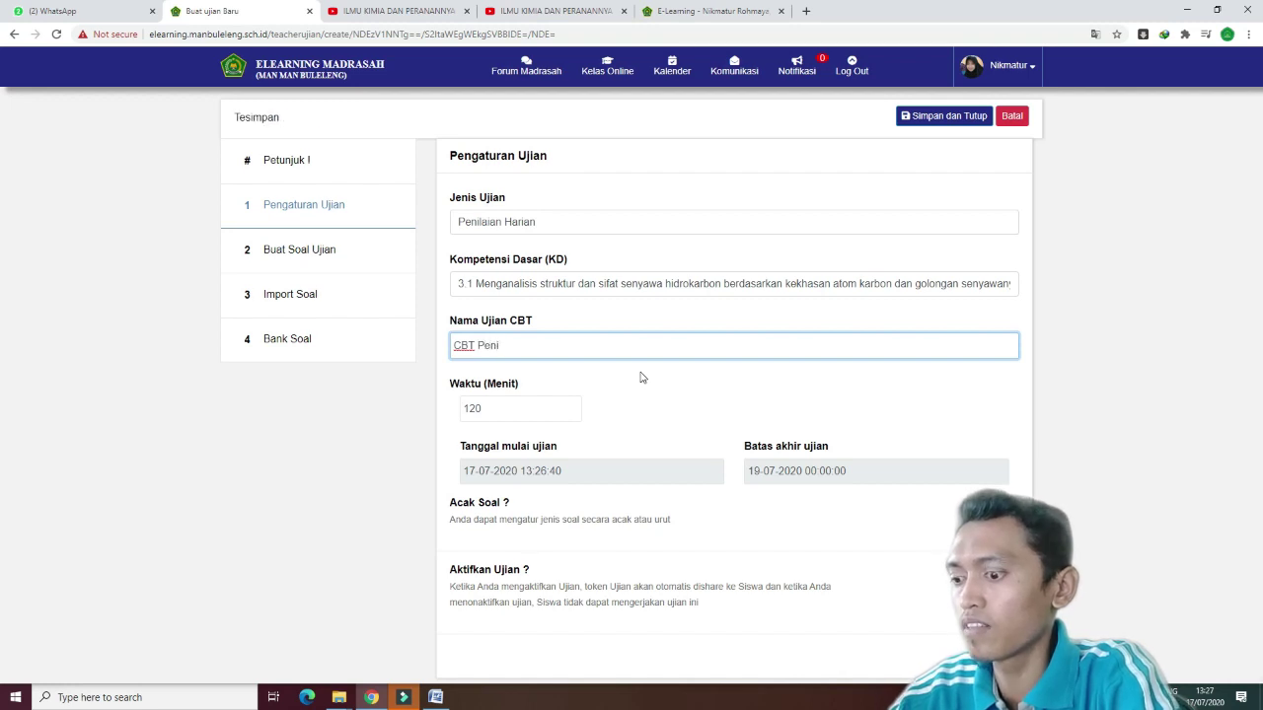
pyautogui.write('laian Har')
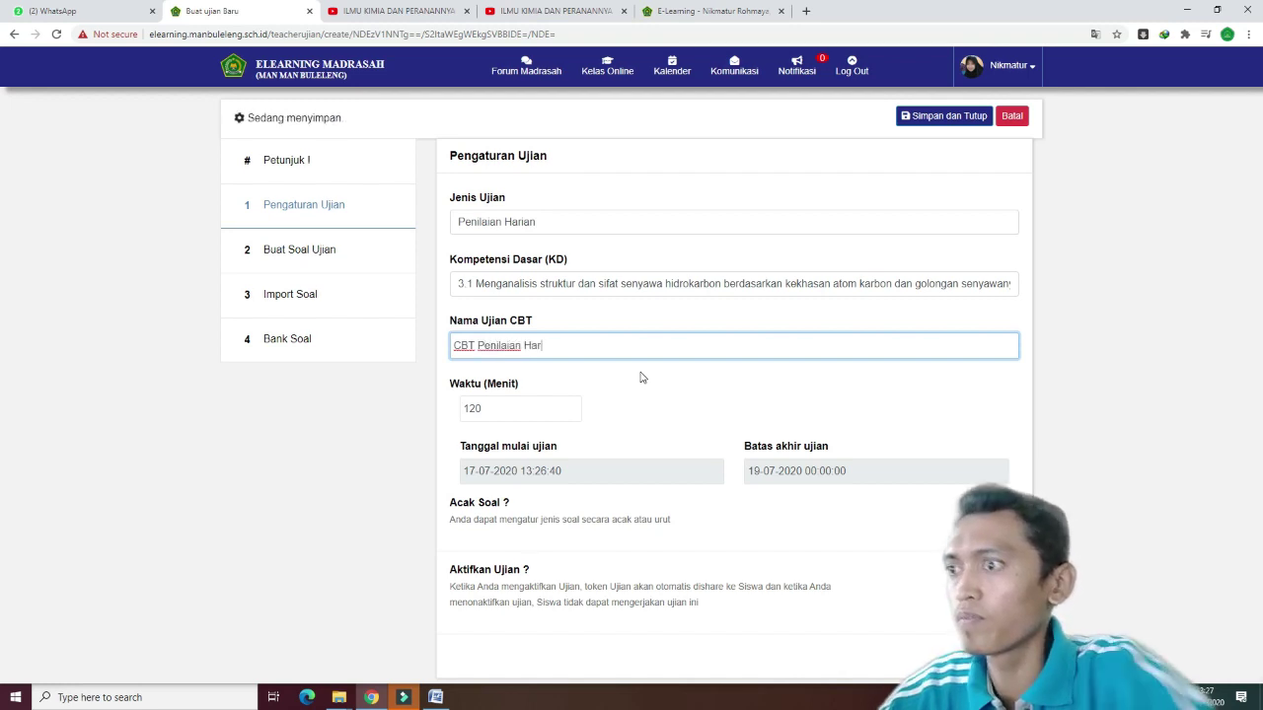
pyautogui.write('ian')
pyautogui.doubleClick(508, 413)
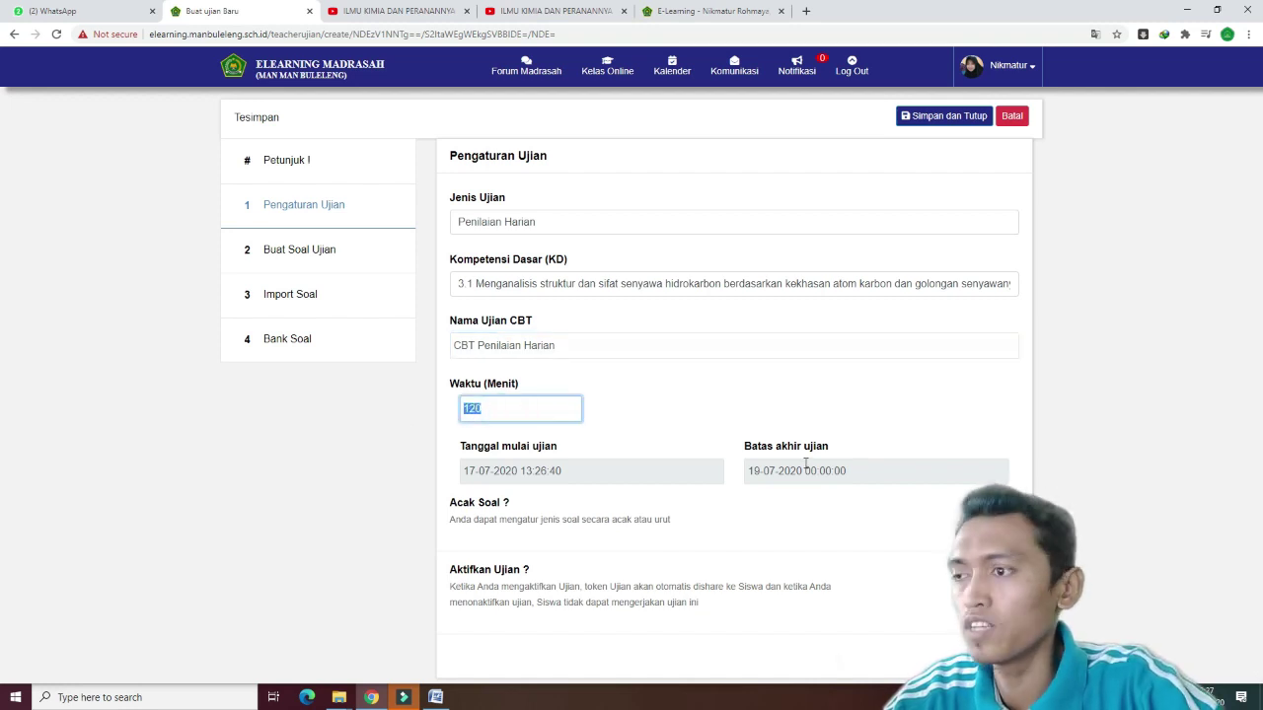
pyautogui.write('60')
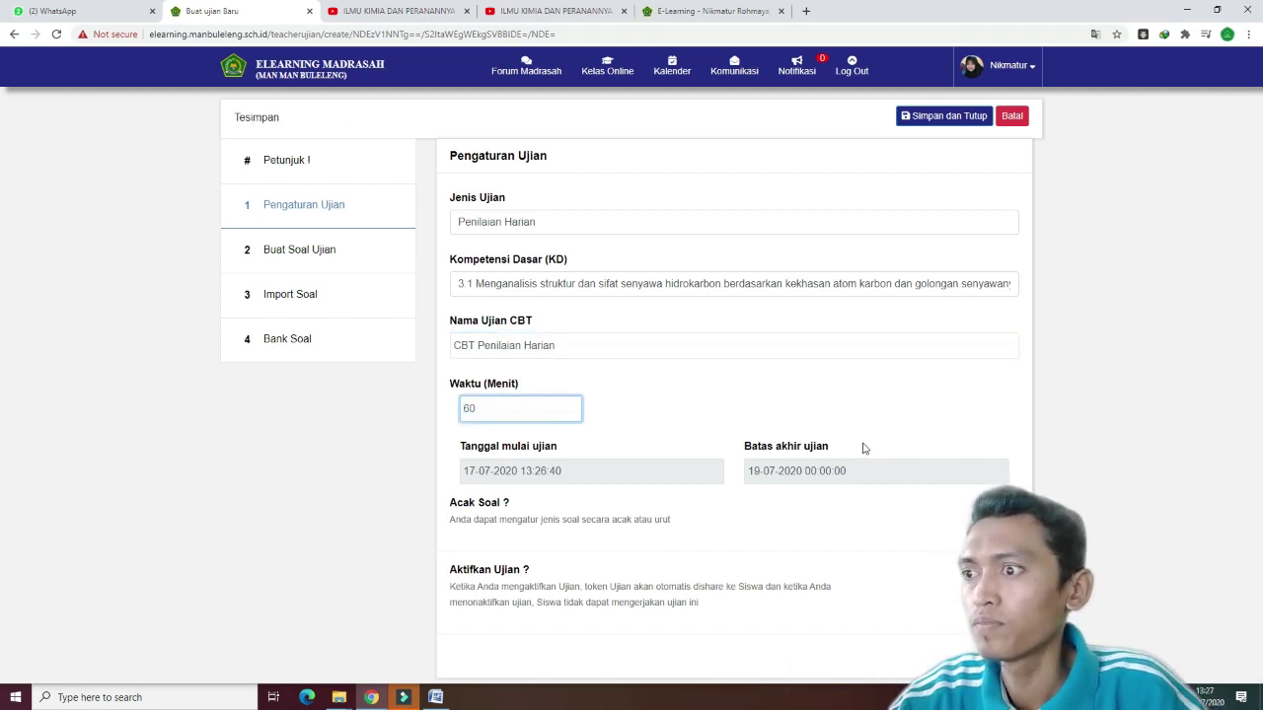
pyautogui.click(536, 470)
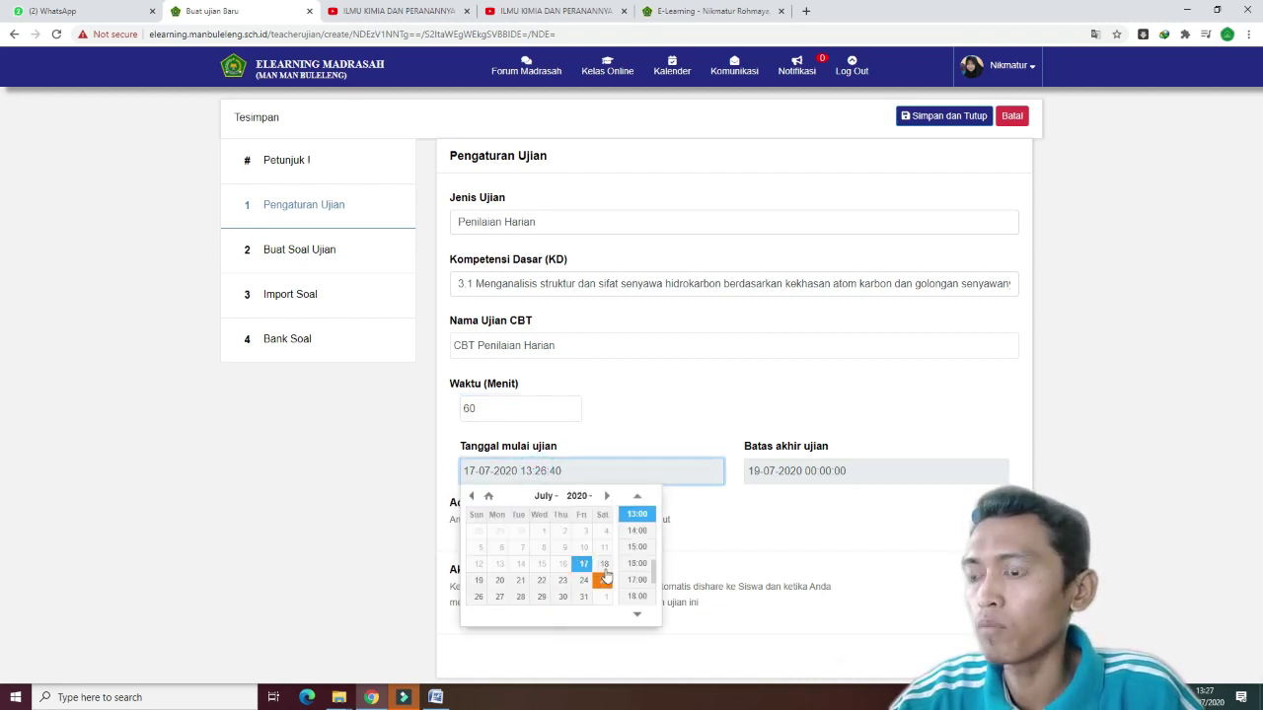
pyautogui.click(605, 566)
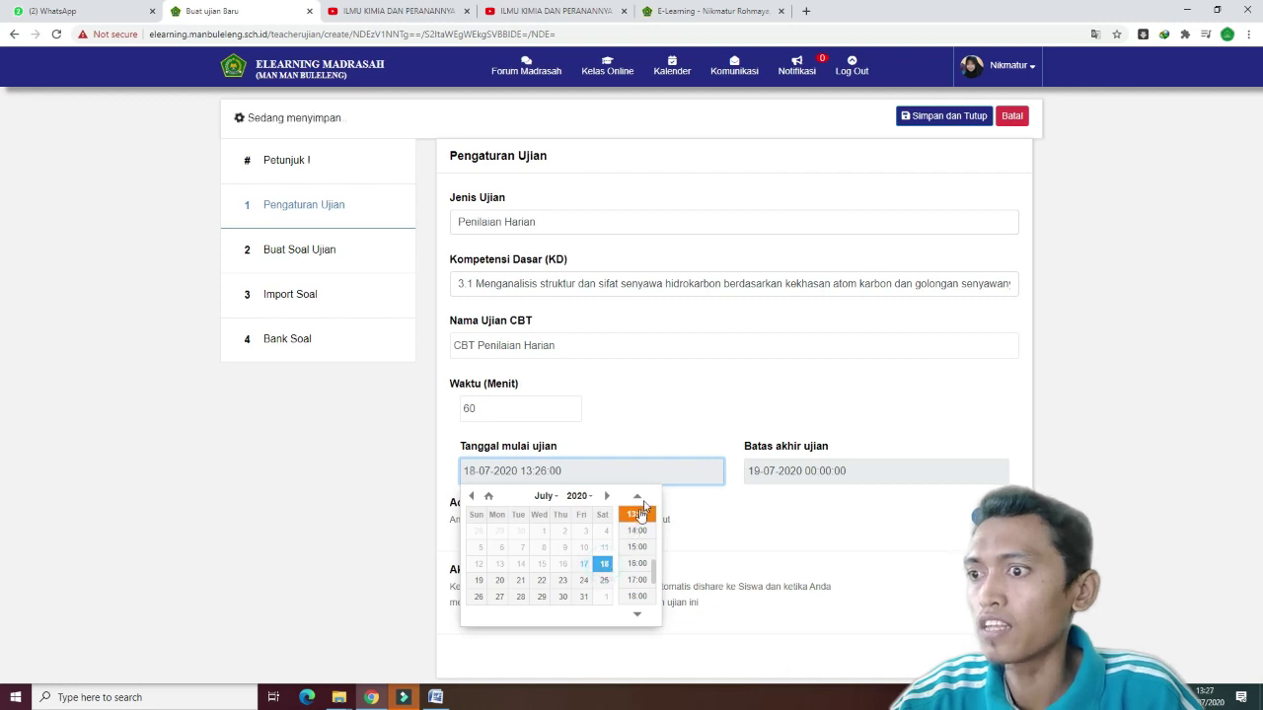
pyautogui.click(637, 496)
pyautogui.click(637, 496)
pyautogui.click(637, 497)
pyautogui.click(637, 514)
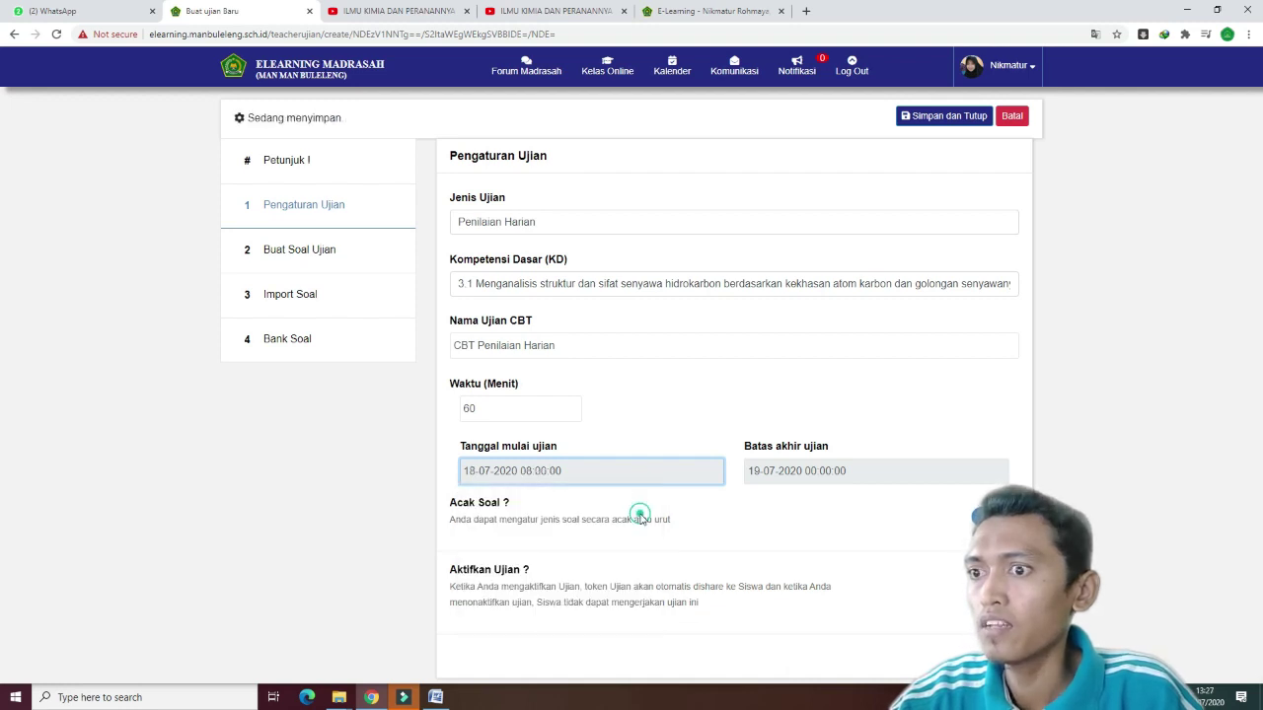
pyautogui.click(812, 472)
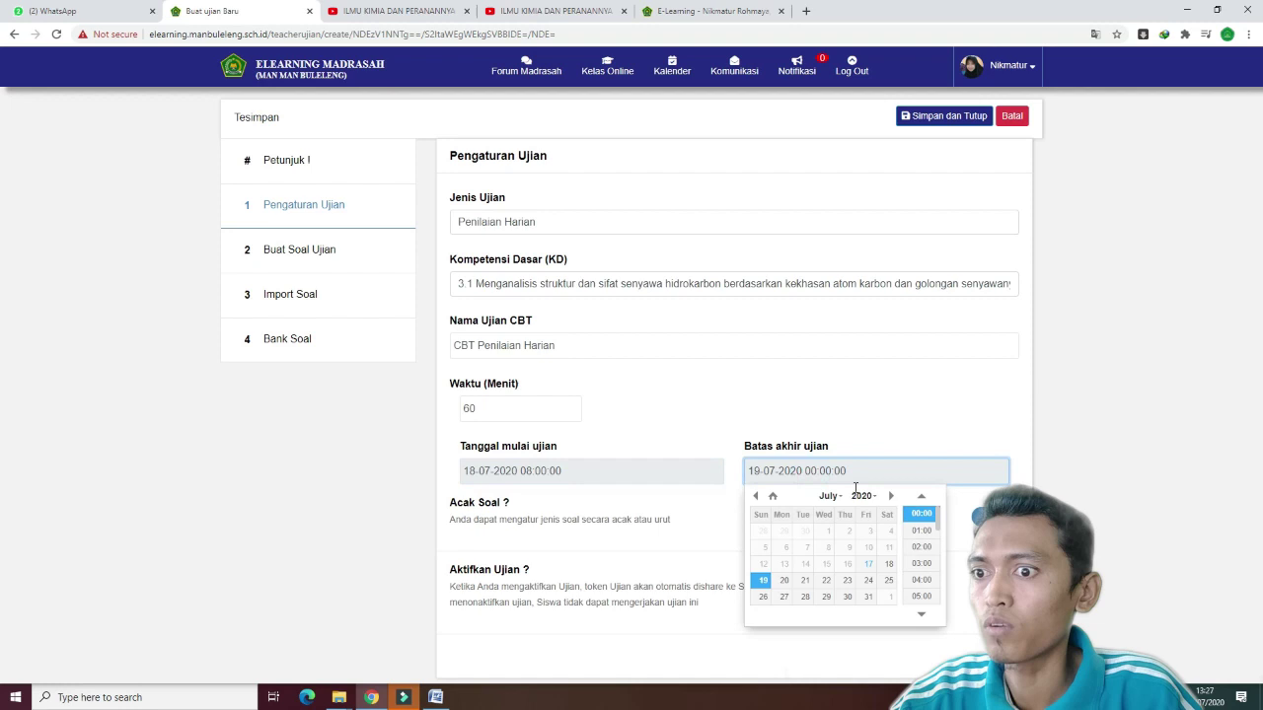
pyautogui.click(889, 567)
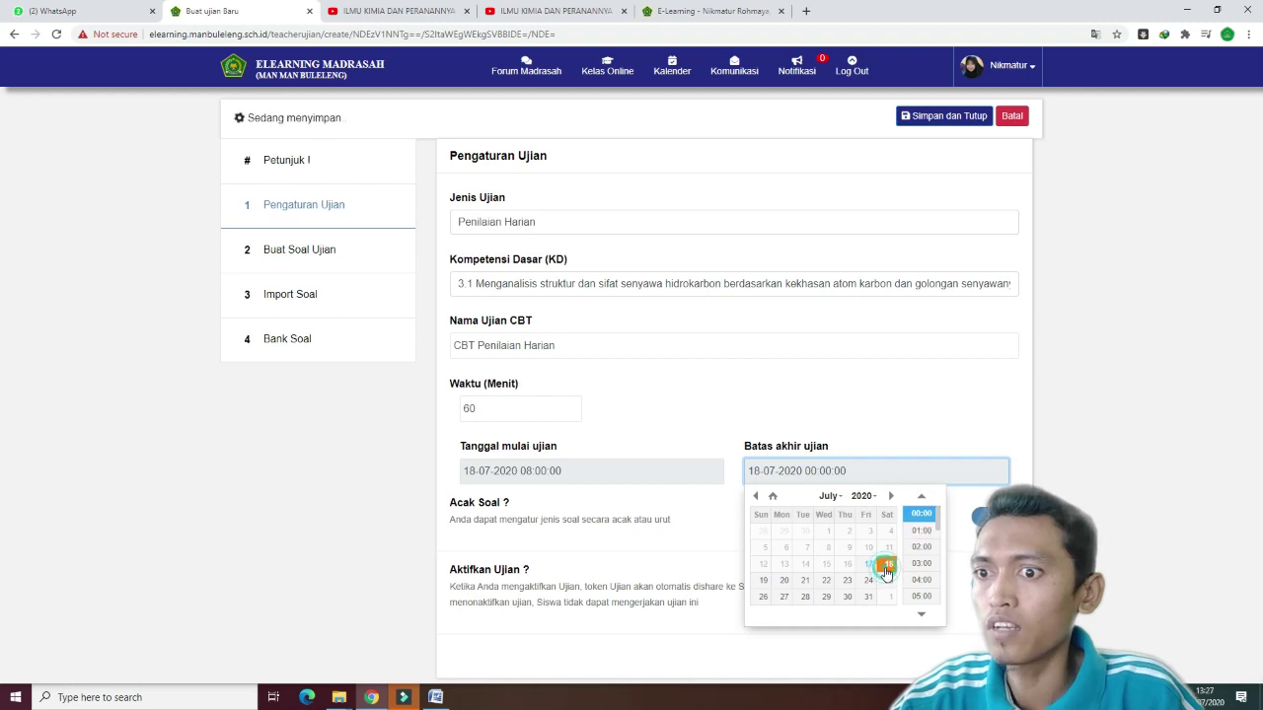
pyautogui.scroll(-1, 917, 578)
pyautogui.scroll(-2, 922, 578)
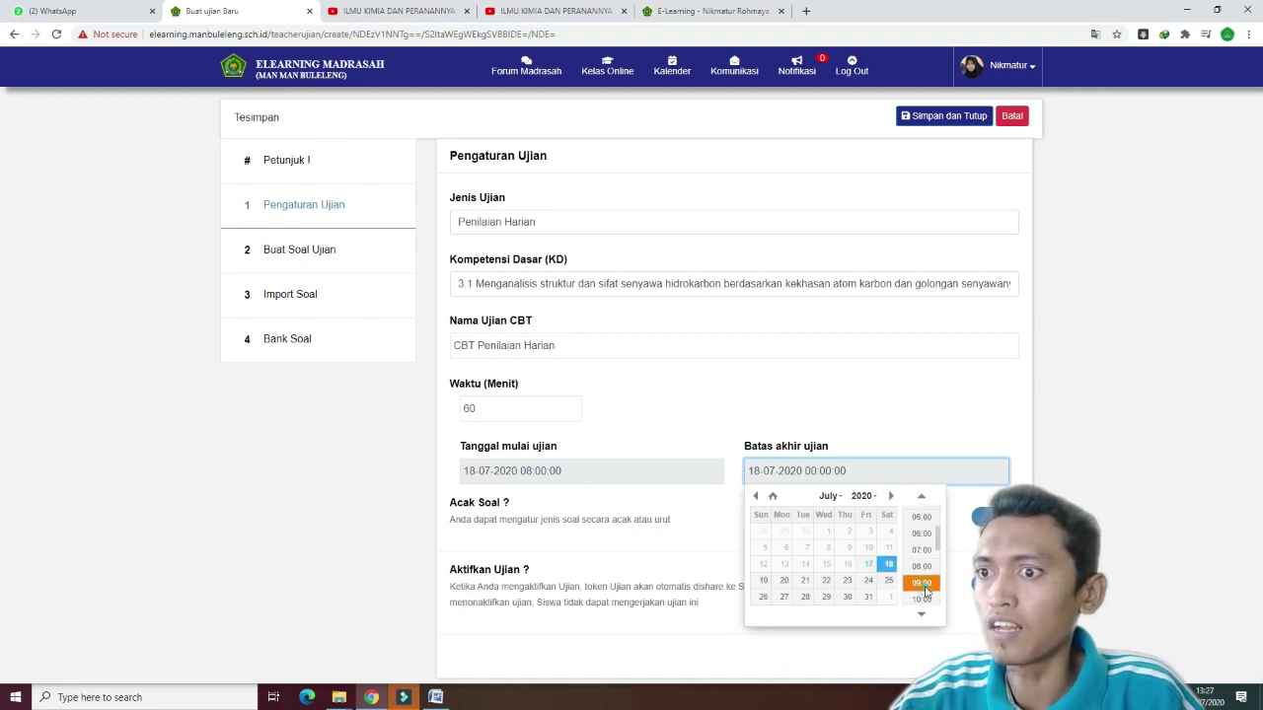
pyautogui.click(922, 582)
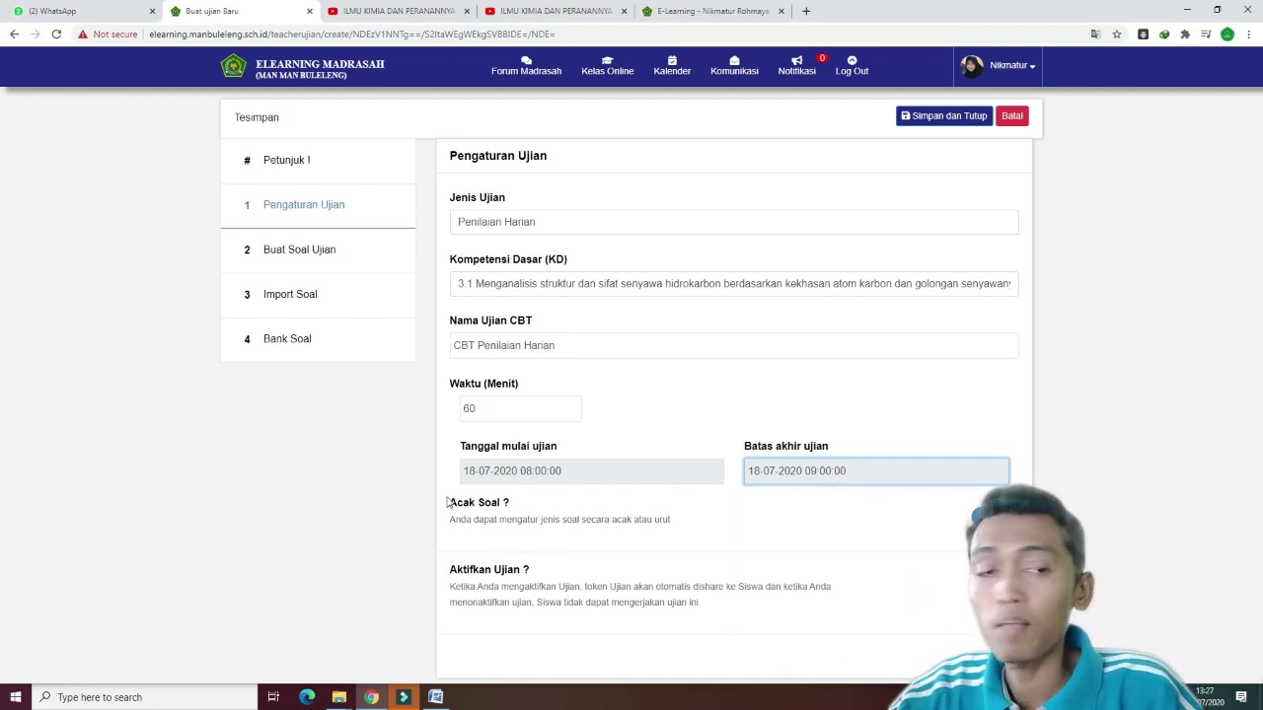
# Review the Acak Soal and Aktifkan Ujian options and their explanations in the exam settings.
pyautogui.moveTo(451, 503); pyautogui.dragTo(490, 506)
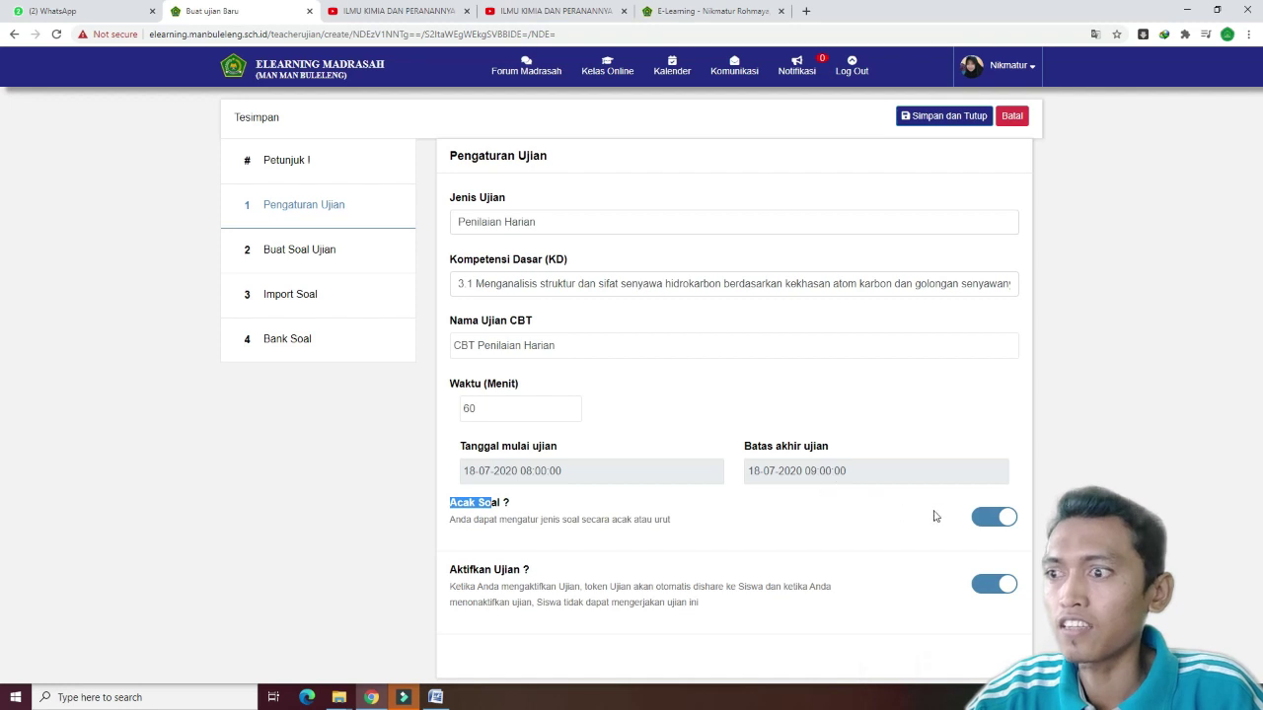
pyautogui.moveTo(503, 570); pyautogui.dragTo(462, 570)
pyautogui.click(528, 583)
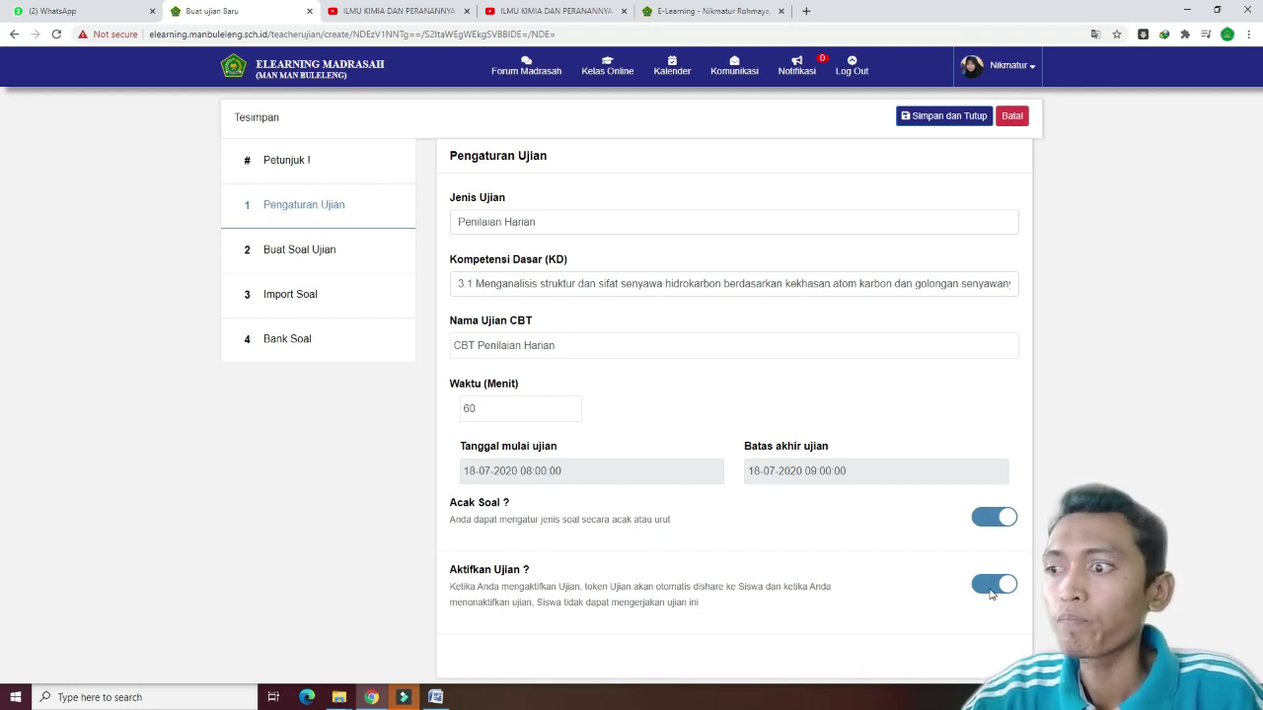
pyautogui.click(506, 591)
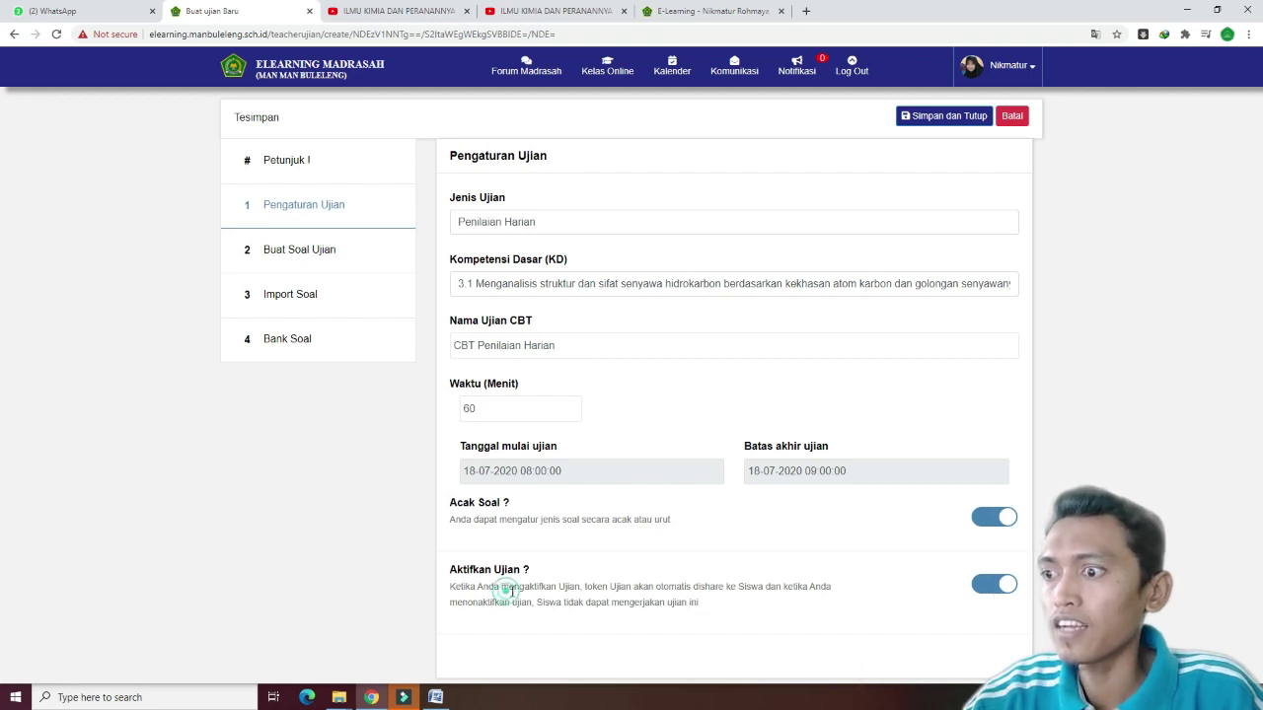
pyautogui.moveTo(472, 597); pyautogui.dragTo(617, 587)
pyautogui.moveTo(694, 587); pyautogui.dragTo(710, 587)
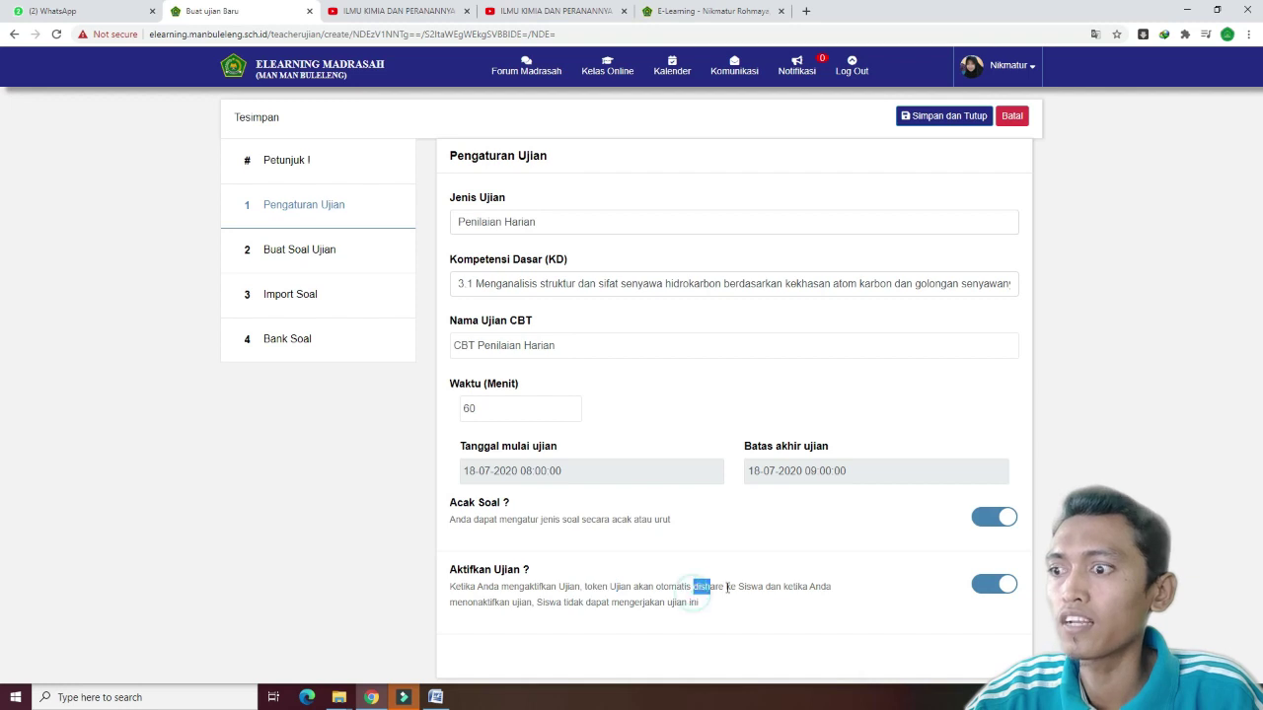
pyautogui.moveTo(467, 604); pyautogui.dragTo(607, 606)
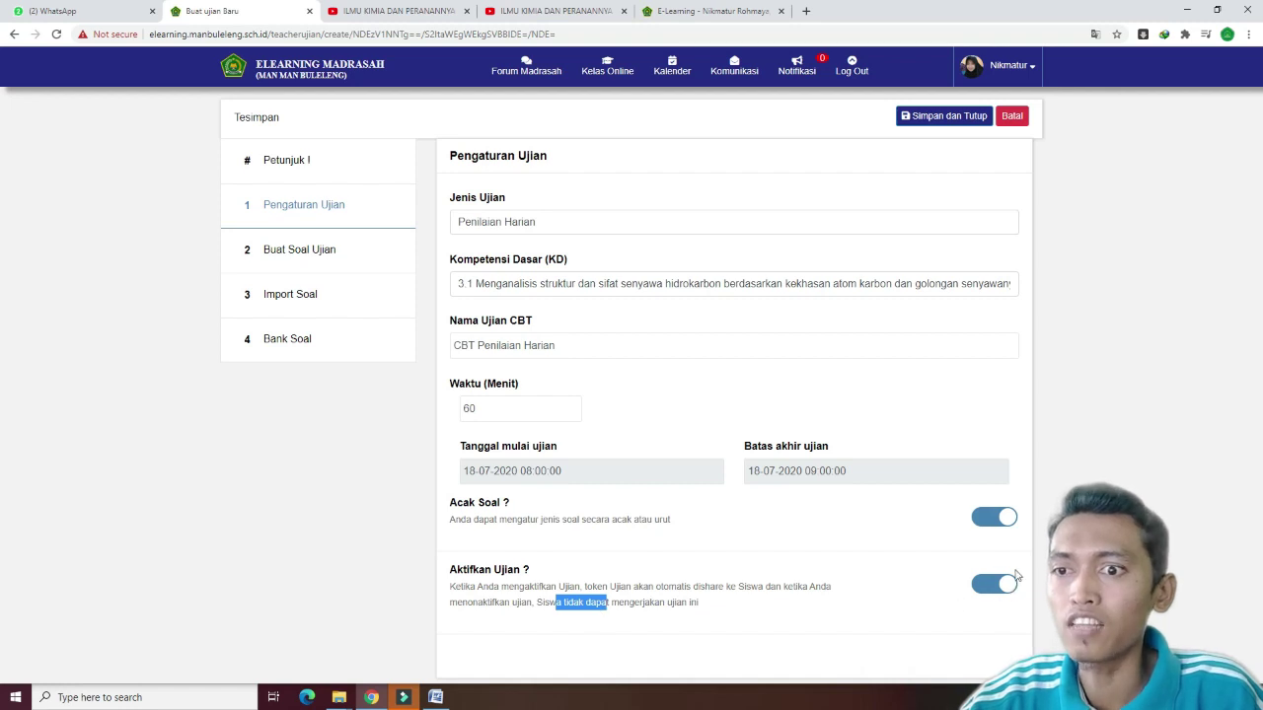
pyautogui.click(564, 568)
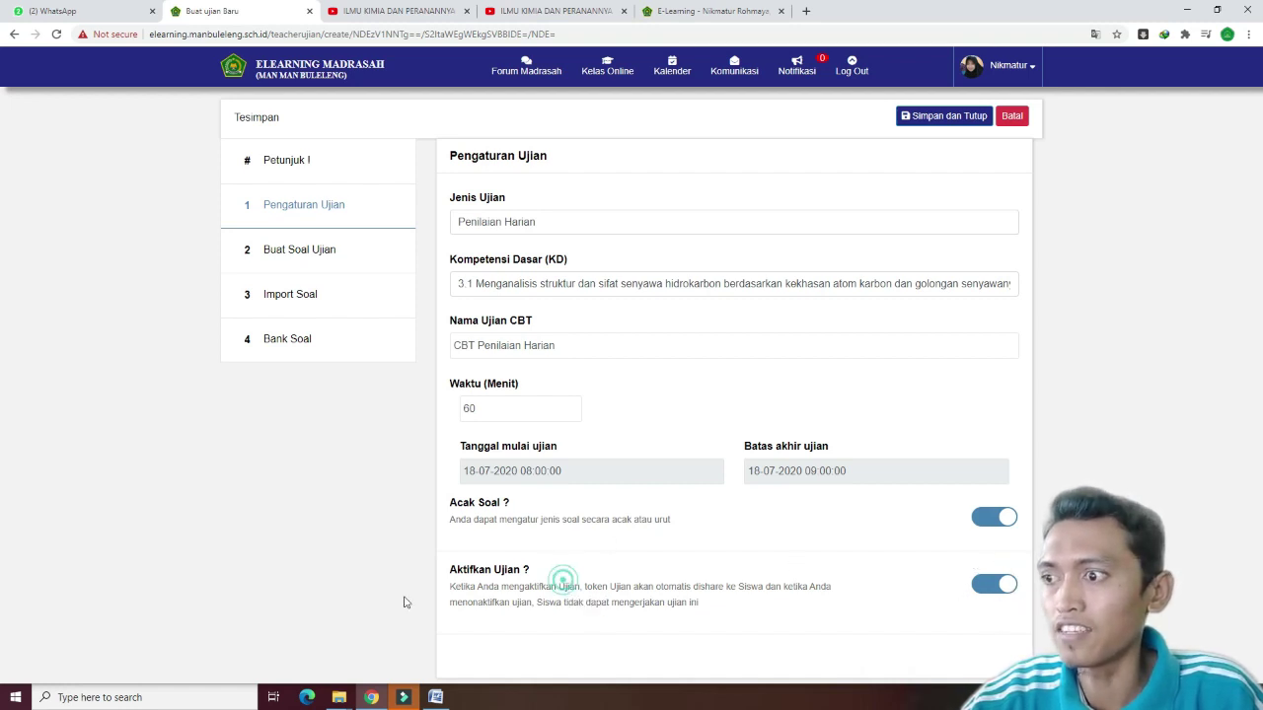
pyautogui.moveTo(451, 576); pyautogui.dragTo(626, 619)
pyautogui.click(631, 614)
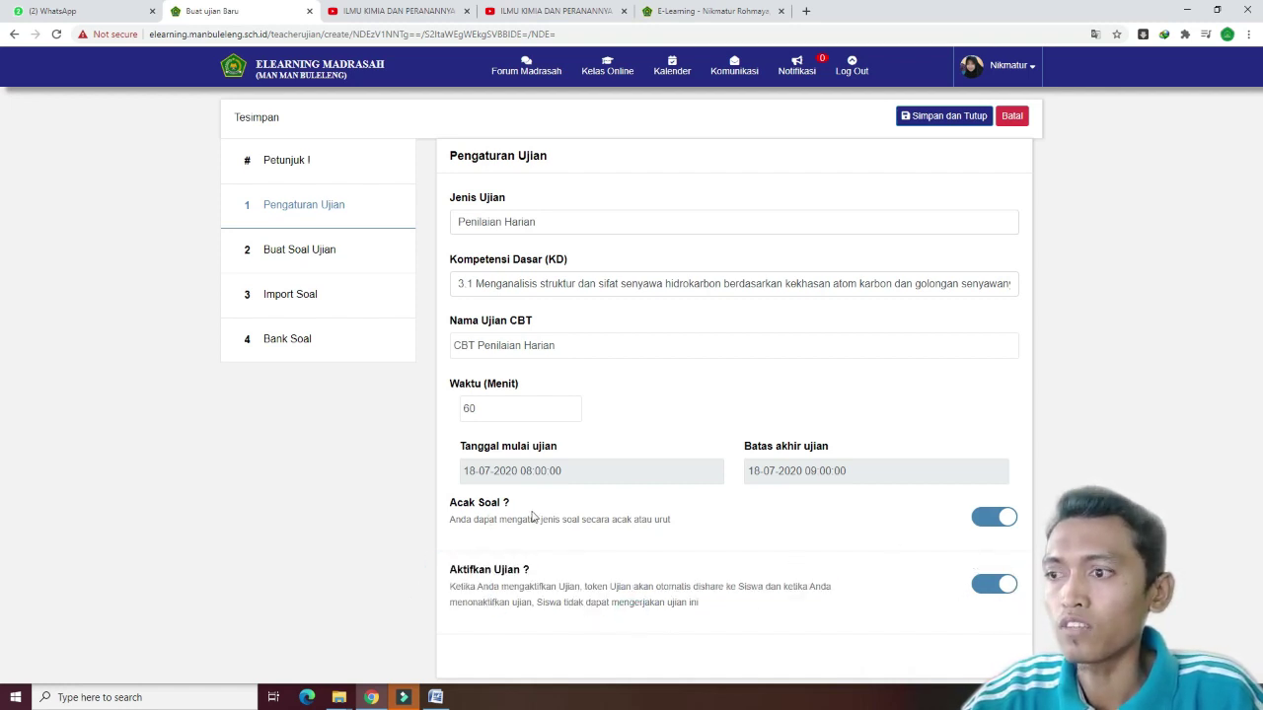
pyautogui.moveTo(612, 531); pyautogui.dragTo(630, 529)
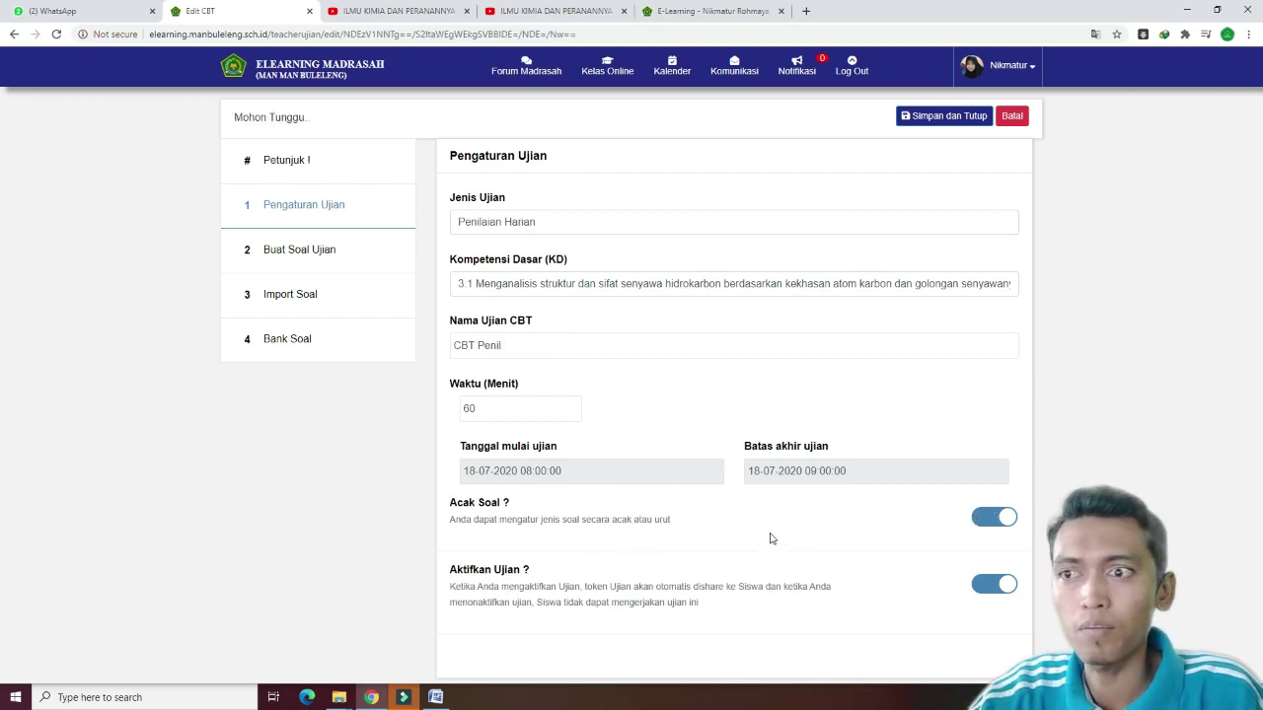
# Go to the exam's question creation section and set question 1's type to Pilihan Ganda (Multiple Choice).
pyautogui.click(304, 256)
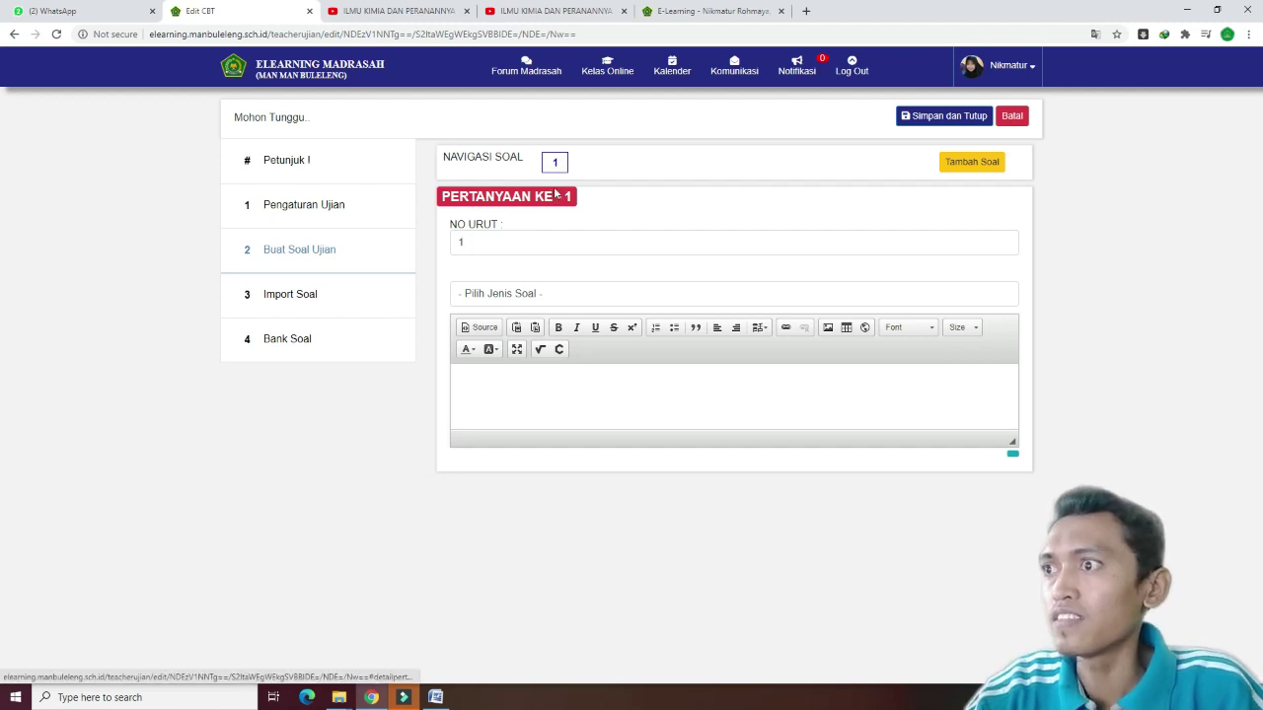
pyautogui.click(486, 248)
pyautogui.click(523, 295)
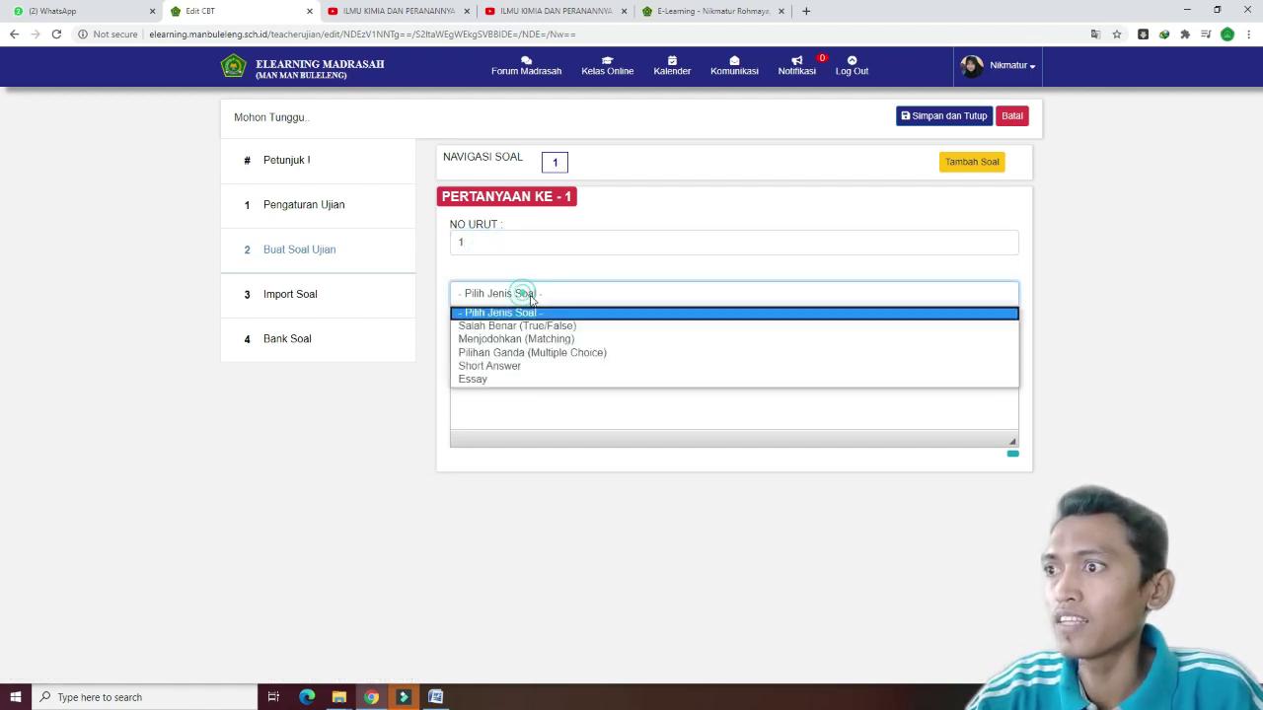
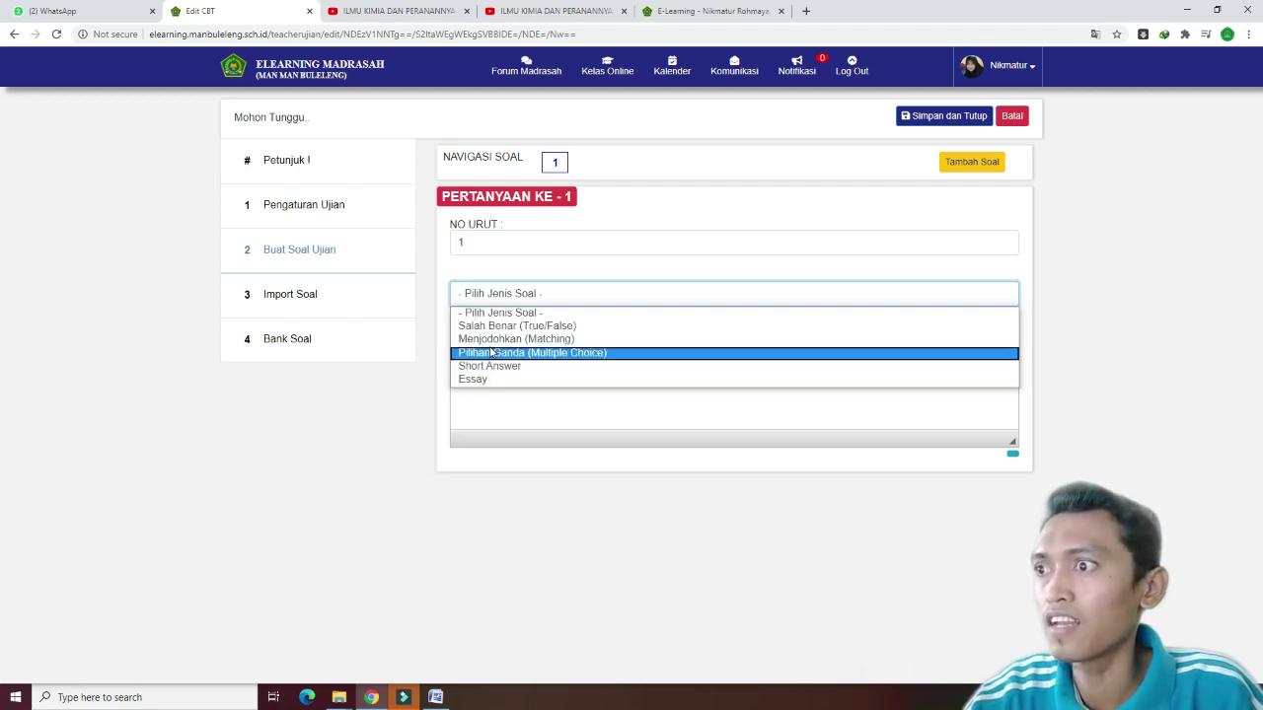
pyautogui.click(502, 352)
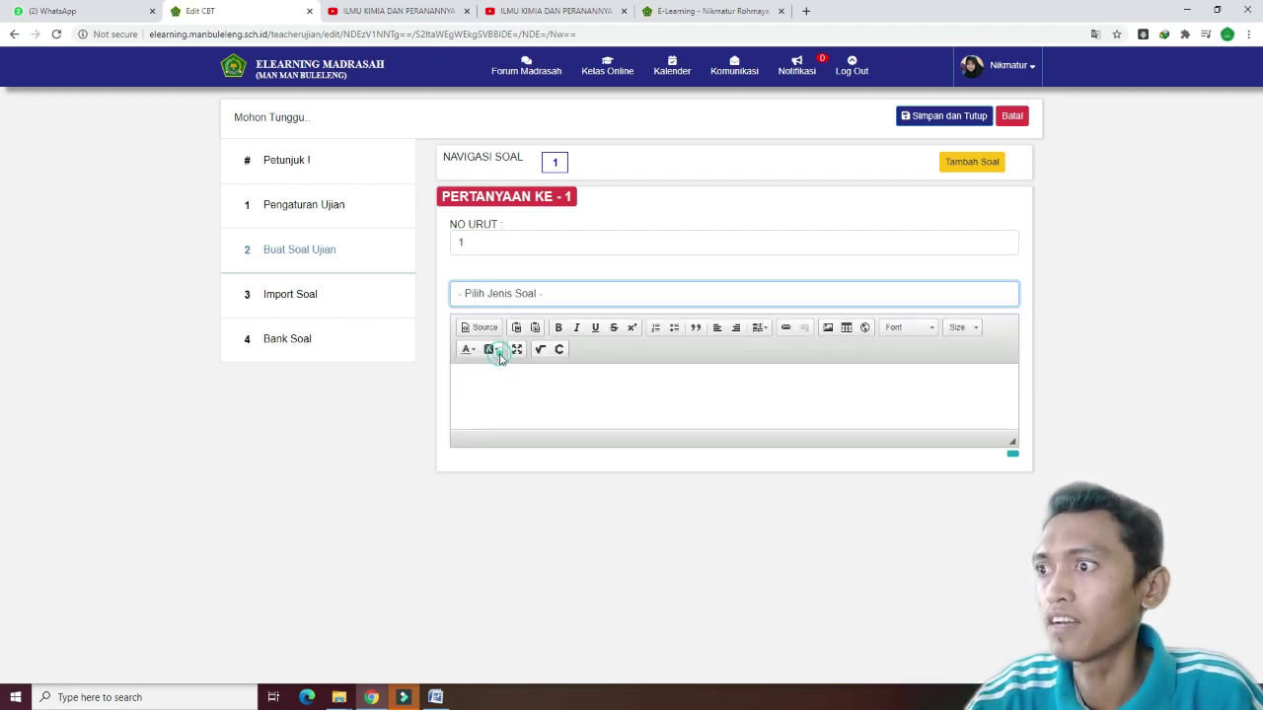
pyautogui.click(495, 381)
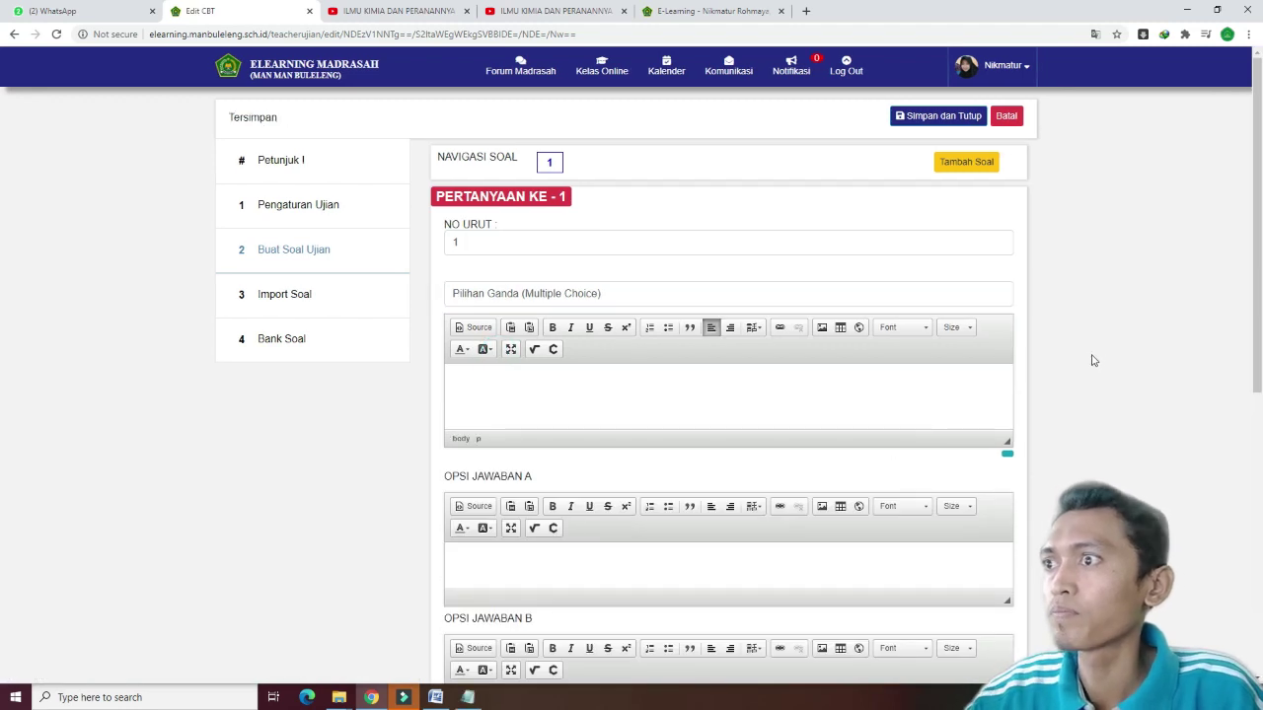
pyautogui.click(526, 294)
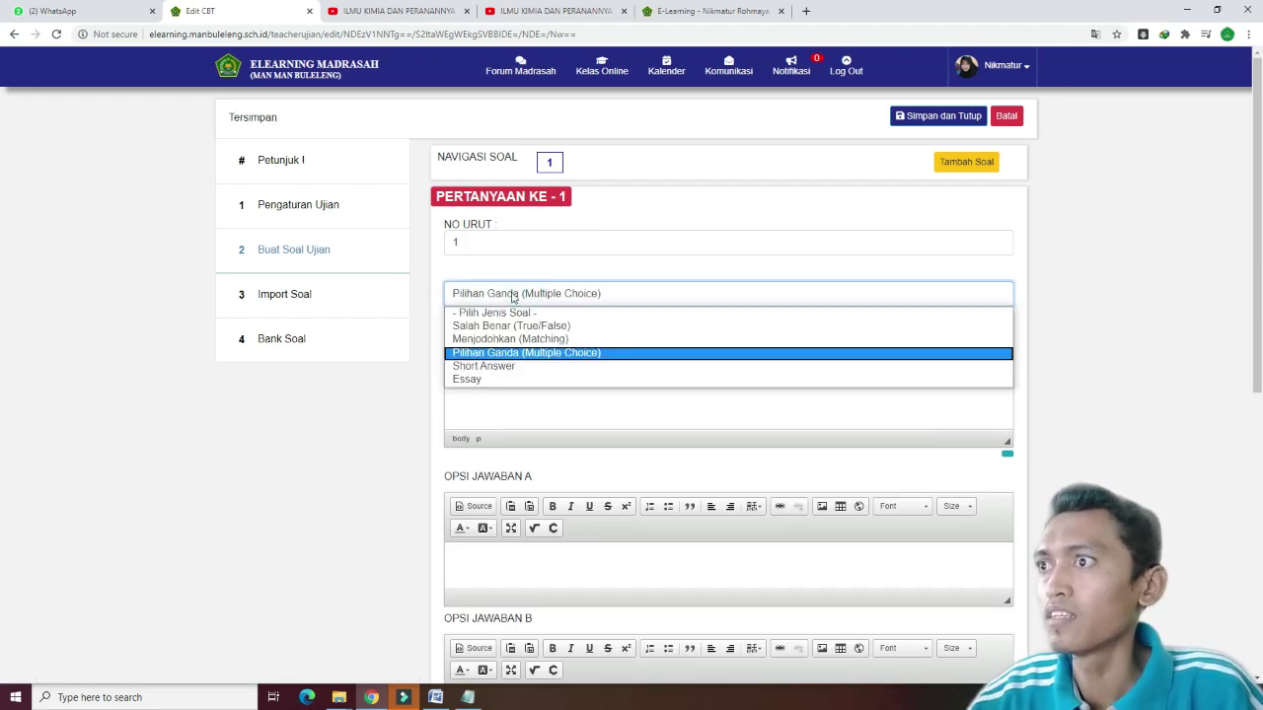
# Copy "Berikut yang merupakan contoh asam lemah adalah" and the line "Asam Klorida" from the Notepad note into question 1's text.
pyautogui.click(517, 414)
pyautogui.click(468, 697)
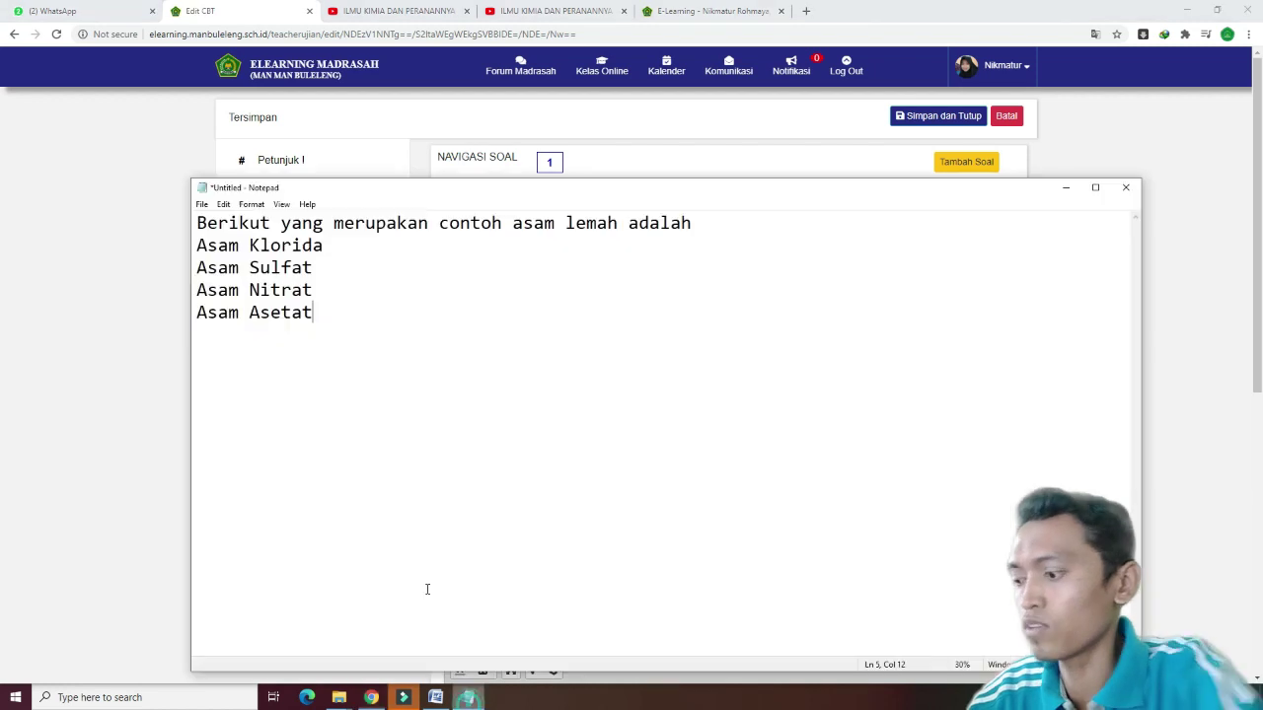
pyautogui.moveTo(194, 220); pyautogui.dragTo(677, 239)
pyautogui.hotkey('ctrl', 'c')
pyautogui.hotkey('alt', 'Tab')
pyautogui.hotkey('ctrl', 'v')
# Move "Asam Klorida" out of the question text into answer option A.
pyautogui.moveTo(511, 399); pyautogui.dragTo(456, 399)
pyautogui.hotkey('ctrl', 'x')
pyautogui.click(501, 557)
pyautogui.hotkey('ctrl', 'v')
pyautogui.scroll(-5, 366, 507)
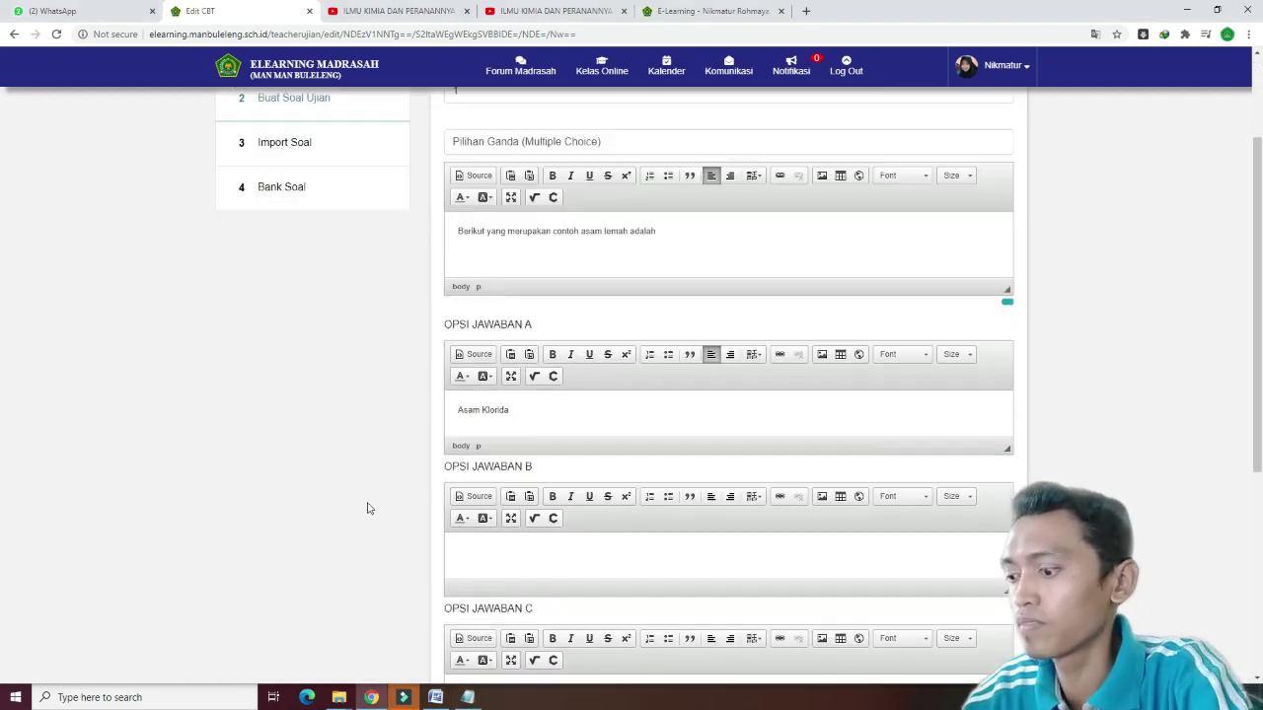
# Copy the three remaining lines, Asam Sulfat, Asam Nitrat and Asam Asetat, from the Notepad note into answer option B.
pyautogui.click(467, 697)
pyautogui.moveTo(312, 314); pyautogui.dragTo(197, 267)
pyautogui.hotkey('alt', 'Tab')
pyautogui.click(552, 253)
pyautogui.hotkey('ctrl', 'v')
# Move "Asam Nitrat" from option B to option C and "Asam Asetat" to option D.
pyautogui.moveTo(456, 237); pyautogui.dragTo(519, 267)
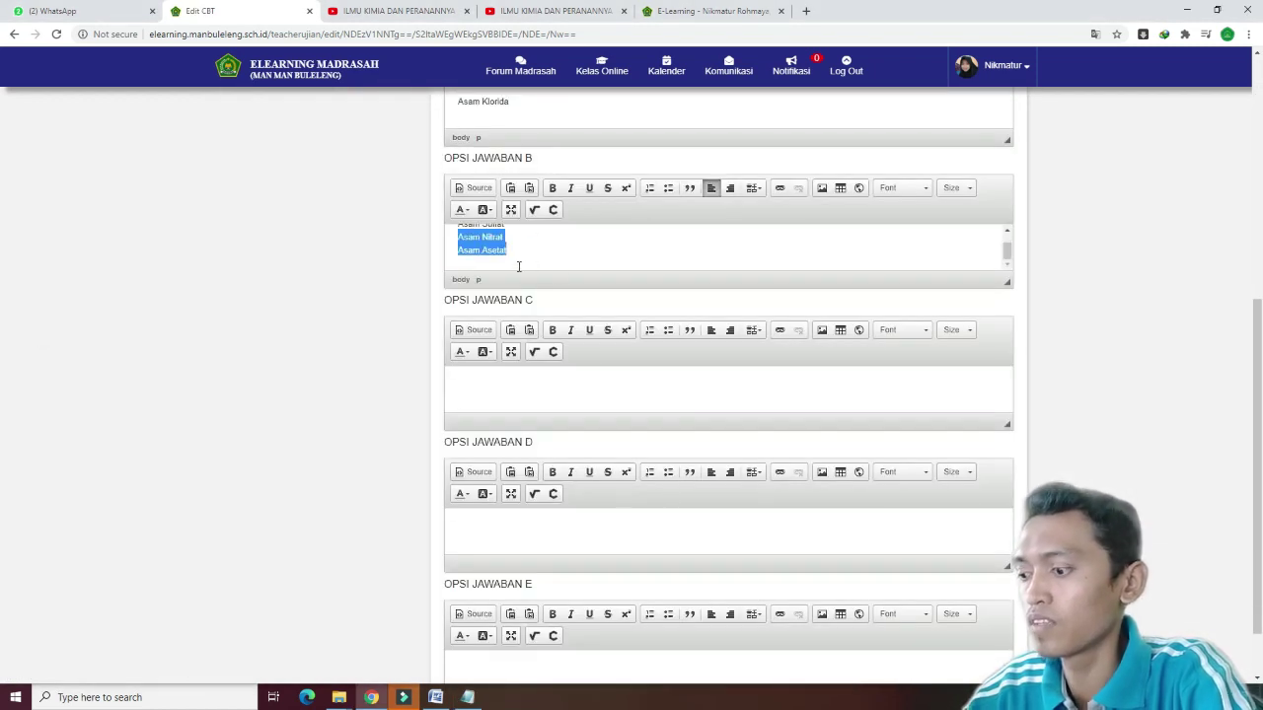
pyautogui.hotkey('ctrl', 'x')
pyautogui.click(503, 389)
pyautogui.hotkey('ctrl', 'v')
pyautogui.hotkey('ctrl', 'v')
# Enter "Asam Hipoklorat" as answer option E and set question 1's answer key to D.
pyautogui.scroll(-1, 527, 553)
pyautogui.click(552, 589)
pyautogui.write('As')
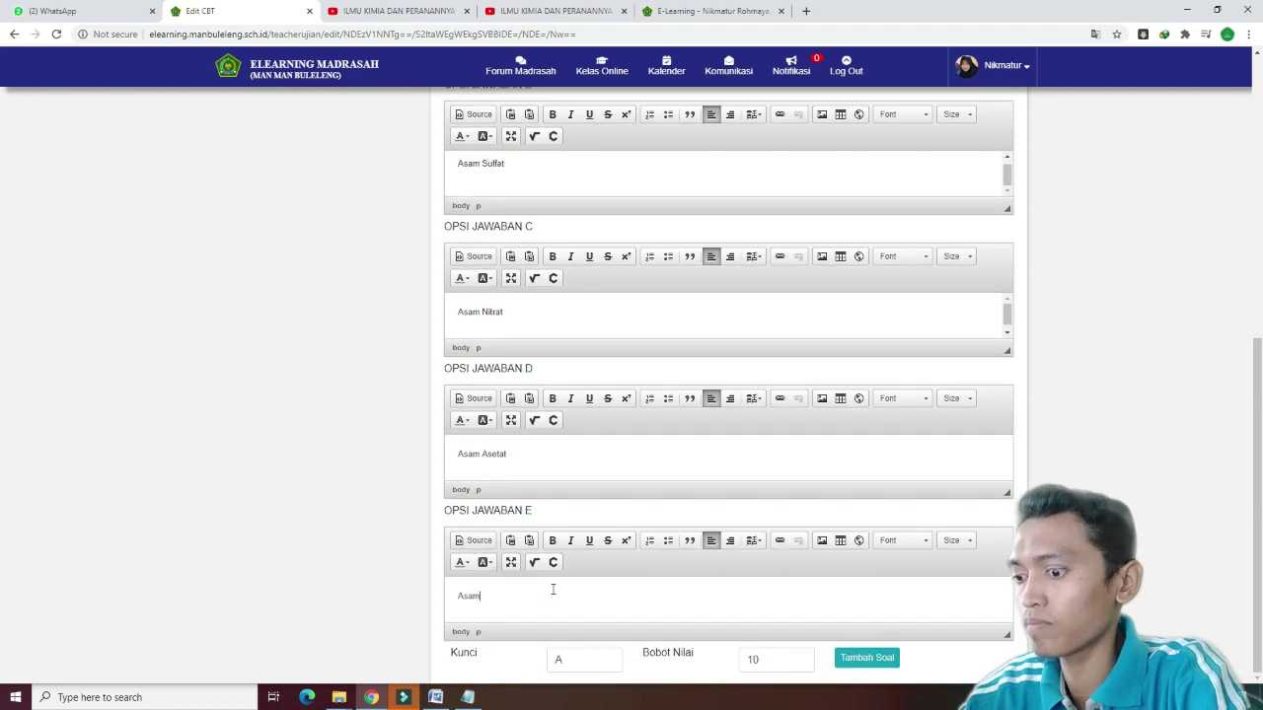
pyautogui.click(592, 660)
pyautogui.write('D')
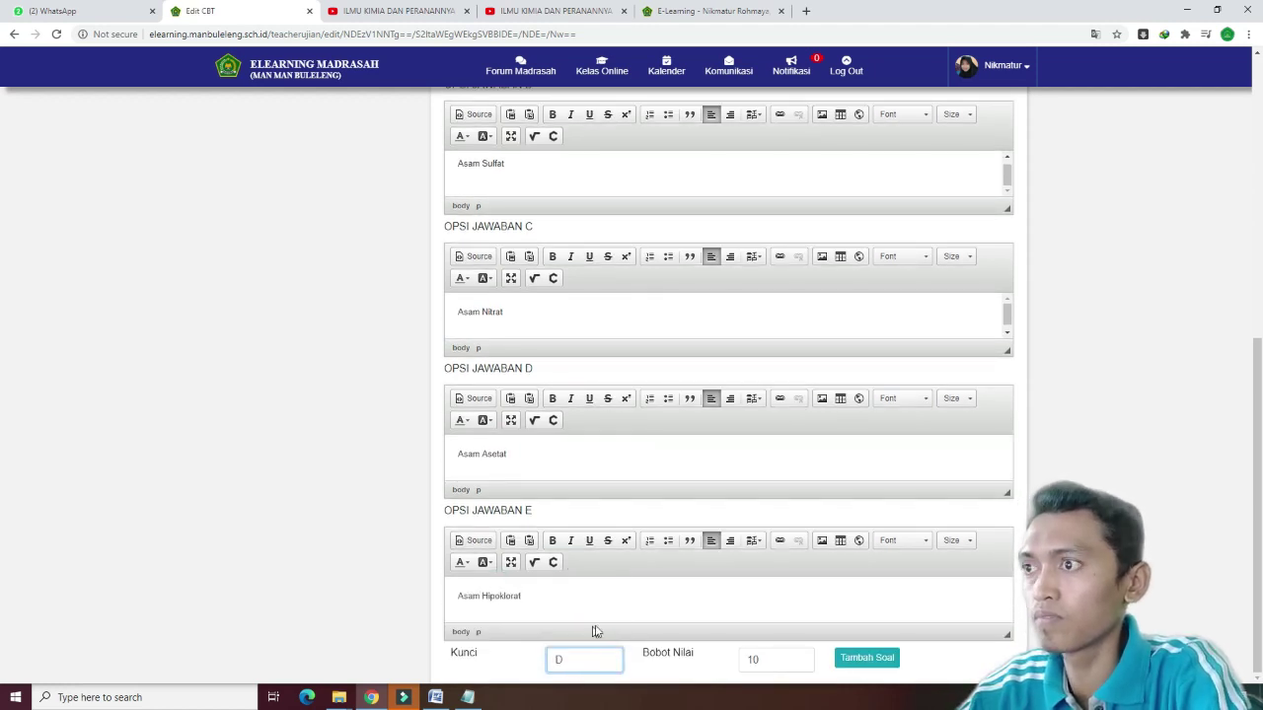
pyautogui.press('Tab')
# Check question 1's text, answer key and Bobot Nilai, and add question 2 to the exam.
pyautogui.click(866, 658)
pyautogui.moveTo(456, 310); pyautogui.dragTo(696, 306)
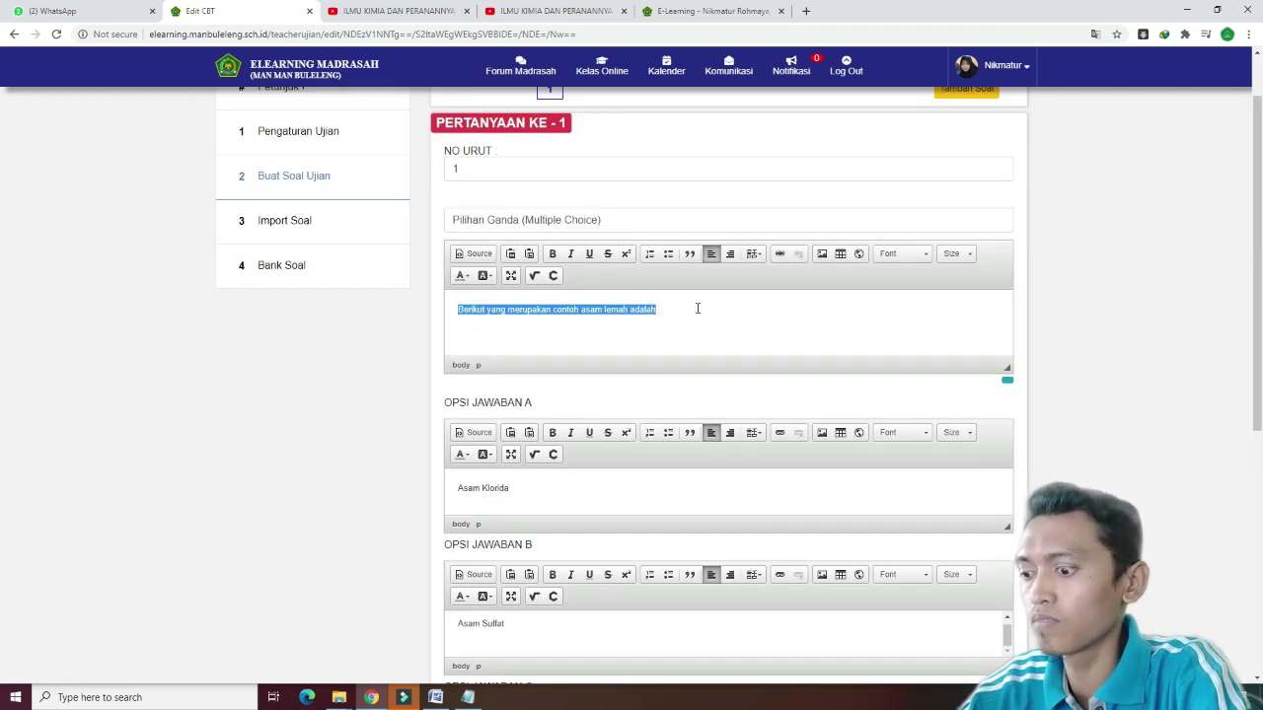
pyautogui.scroll(-5, 480, 429)
pyautogui.click(583, 663)
pyautogui.click(580, 628)
pyautogui.click(777, 660)
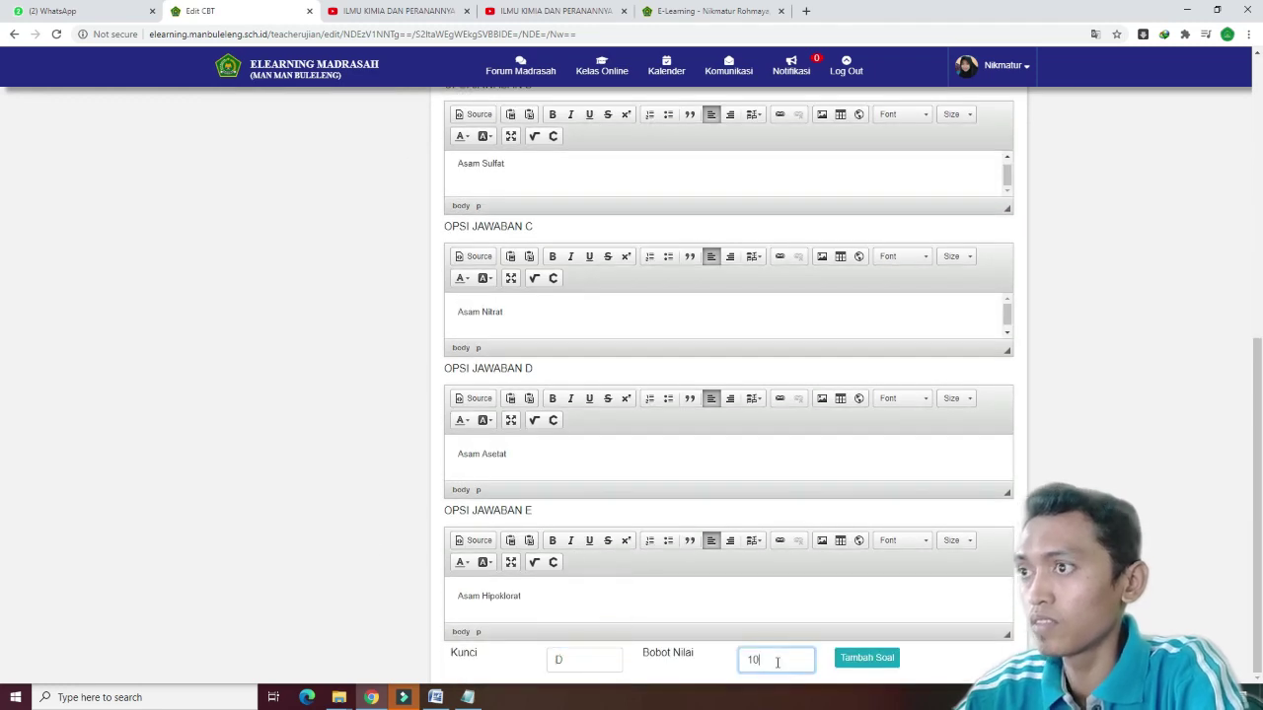
pyautogui.click(866, 658)
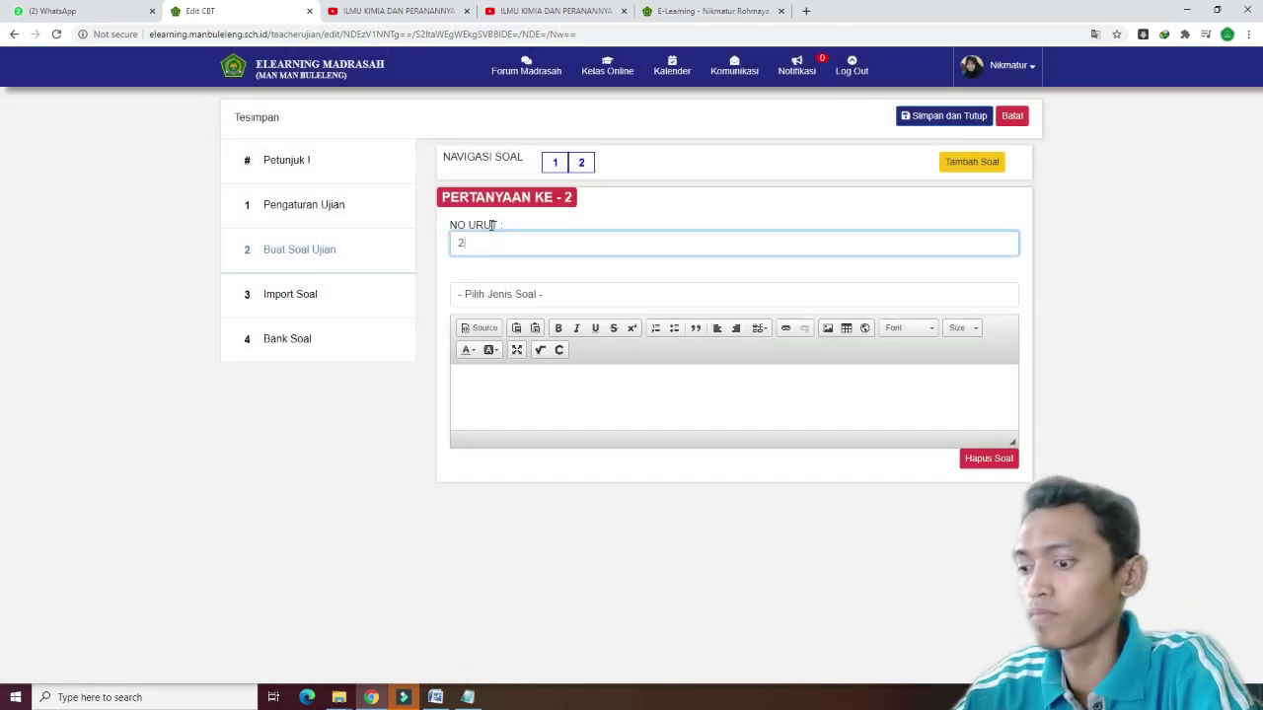
# Set question 2's type to Salah Benar (True/False) and start editing its question text.
pyautogui.click(493, 294)
pyautogui.click(513, 338)
pyautogui.click(506, 381)
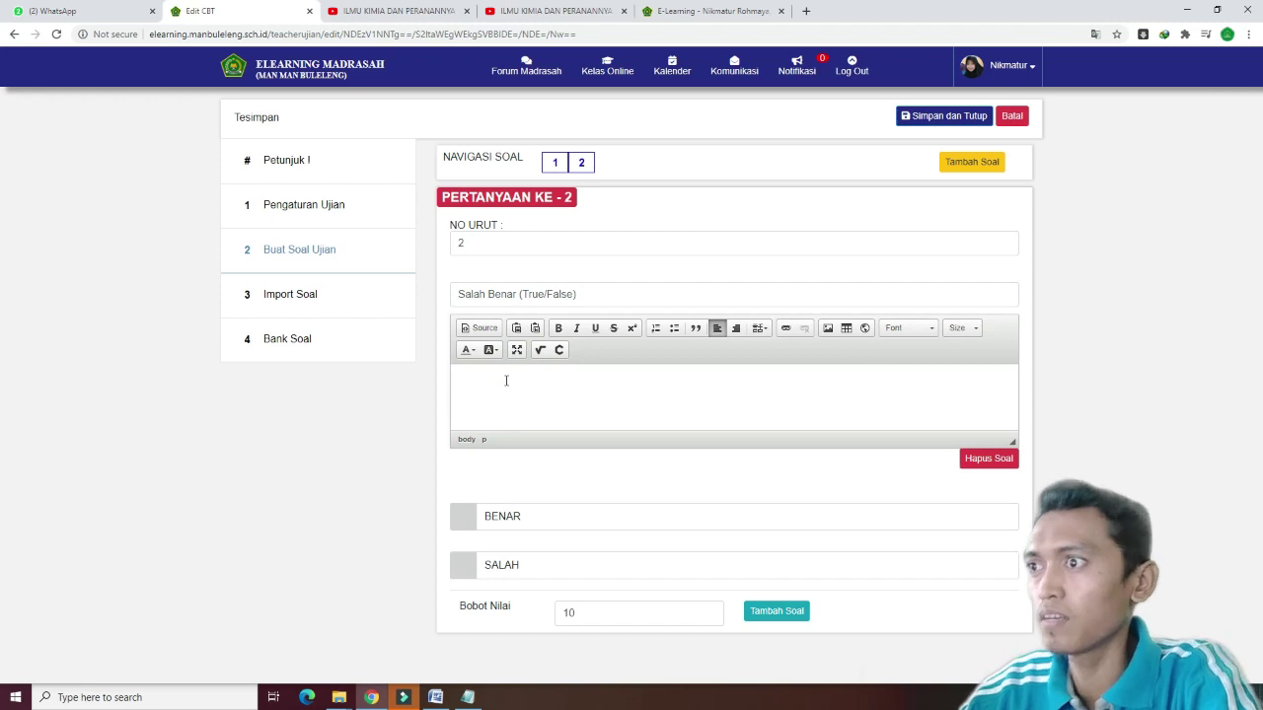
pyautogui.write('Sebutkan s')
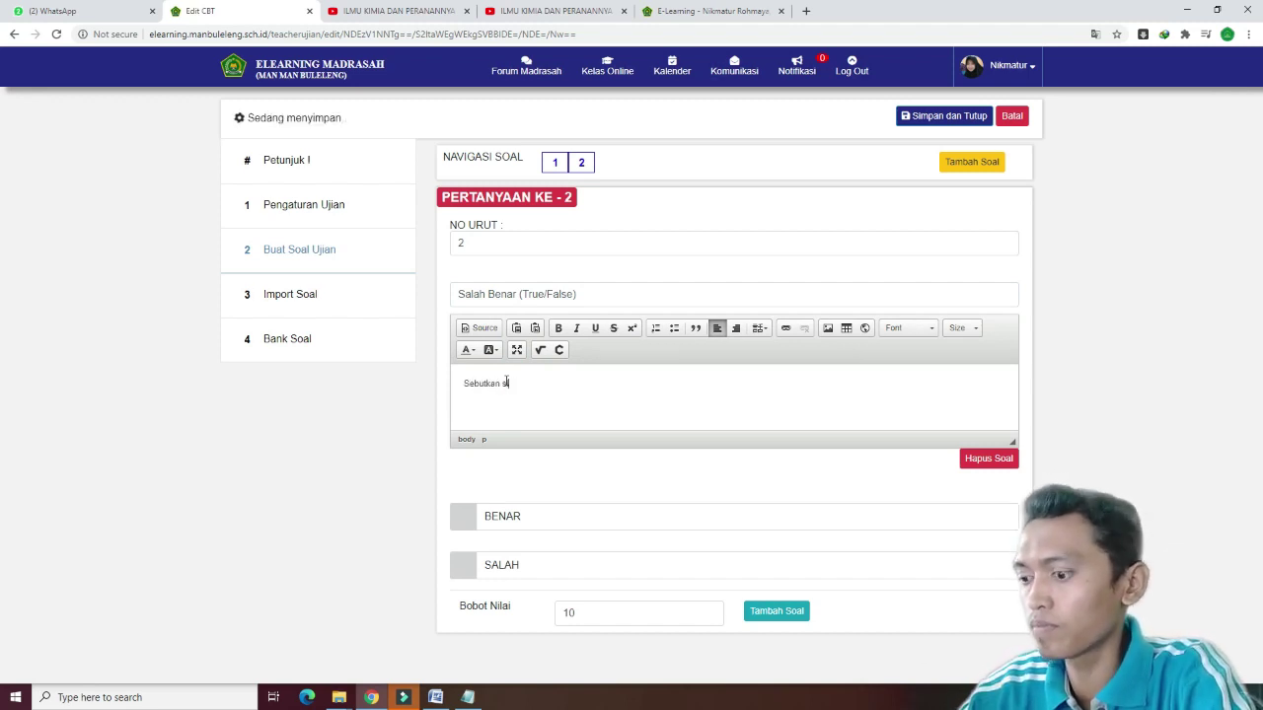
pyautogui.write('alah satu')
pyautogui.hotkey('ctrl', 'a')
pyautogui.press('BackSpace')
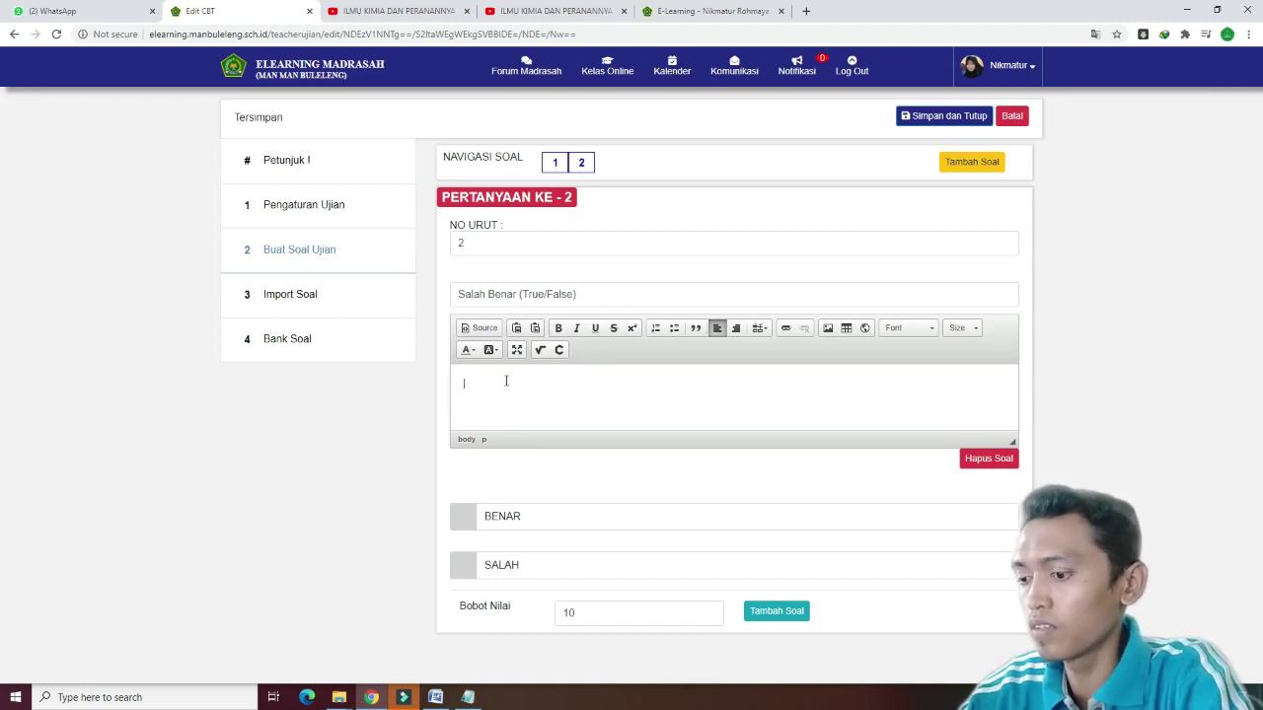
pyautogui.click(507, 247)
pyautogui.click(513, 294)
pyautogui.click(543, 247)
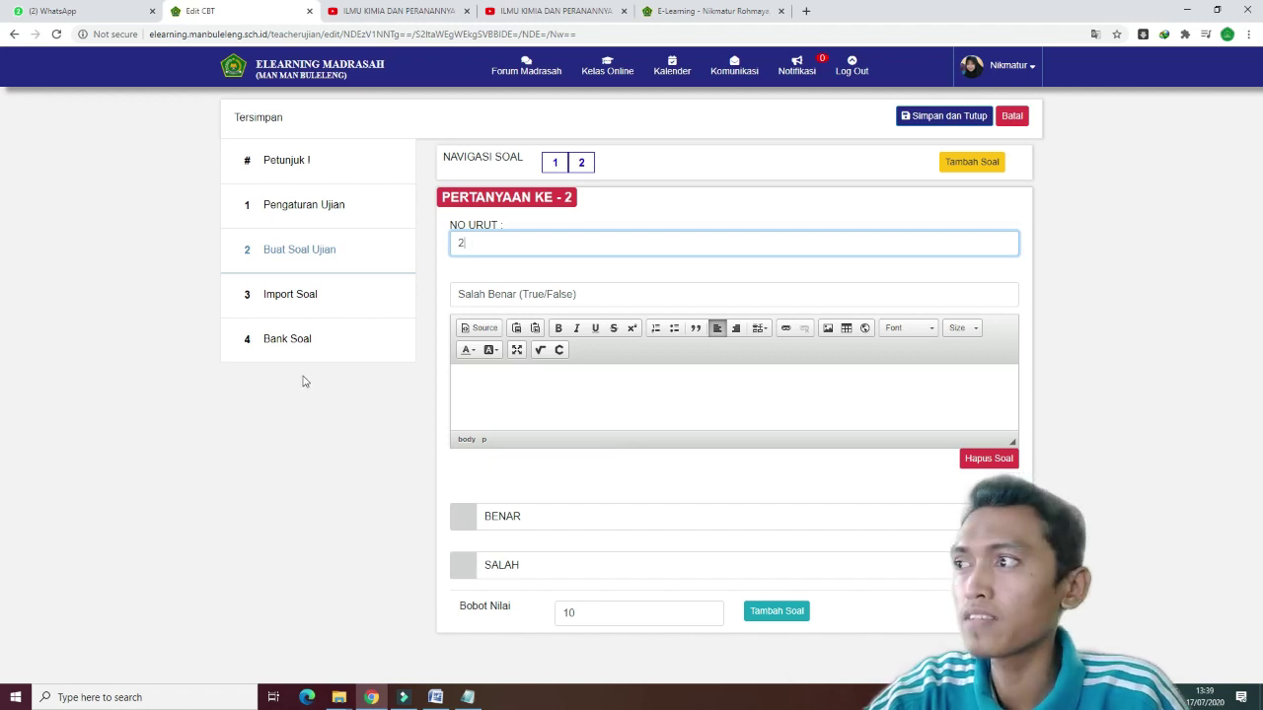
# Download the question import template soal.xlsx from Import Soal and widen its Excel window to show all columns.
pyautogui.click(291, 298)
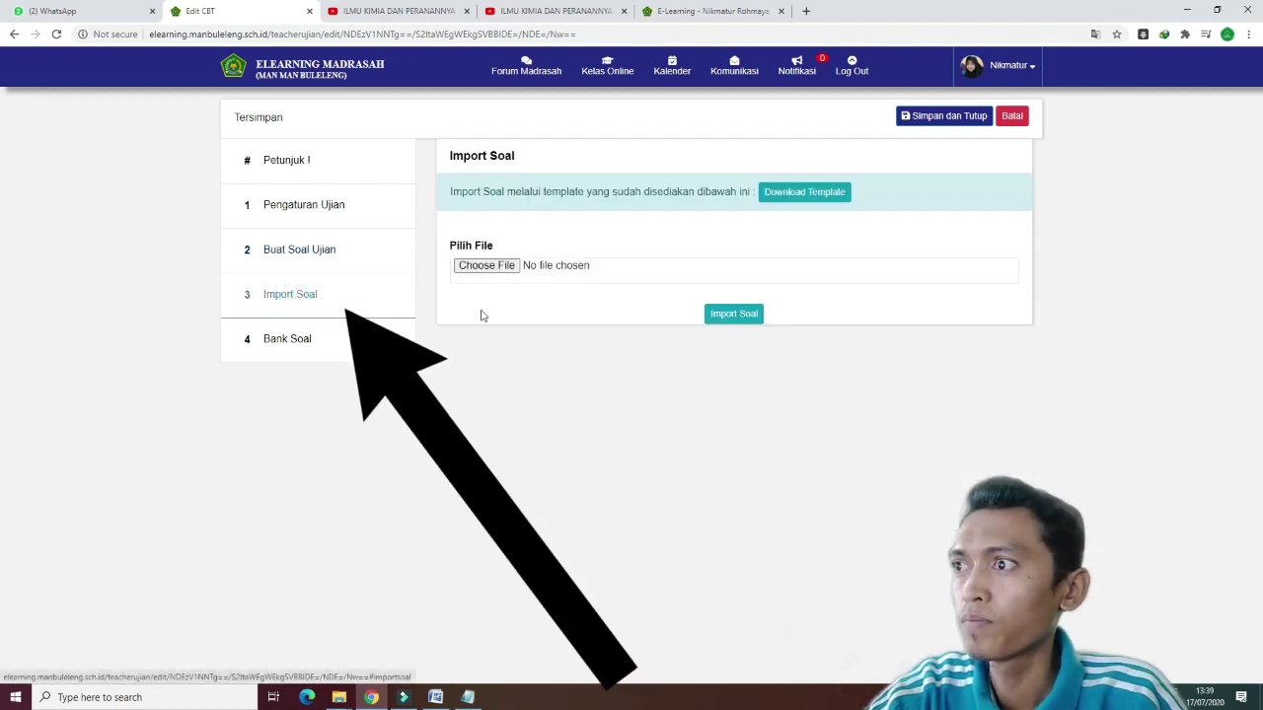
pyautogui.click(818, 197)
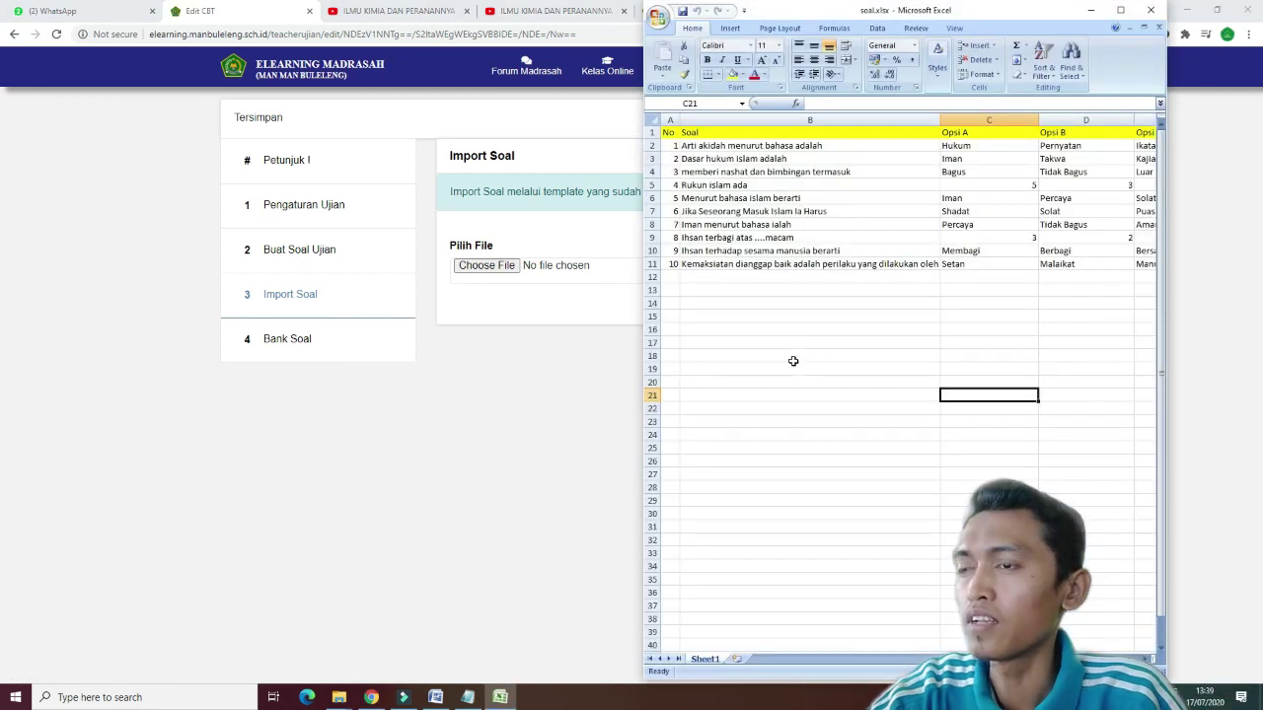
pyautogui.click(841, 238)
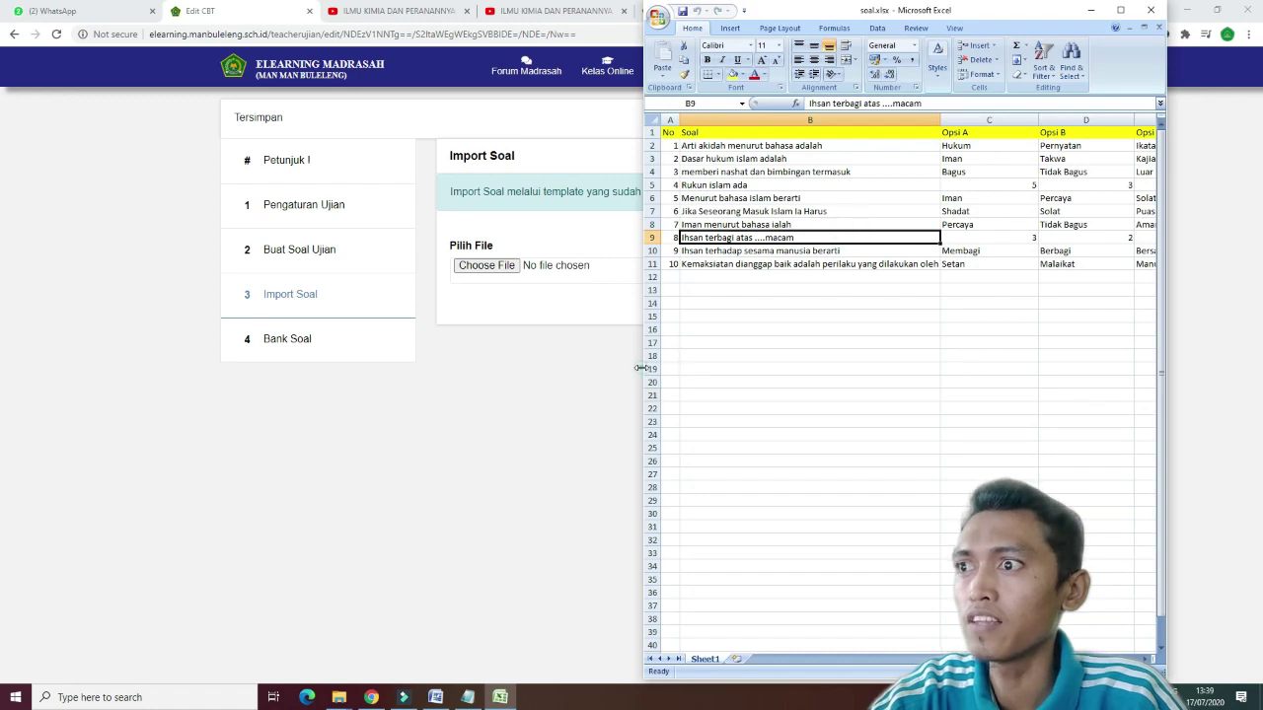
pyautogui.moveTo(640, 367); pyautogui.dragTo(136, 367)
pyautogui.click(564, 355)
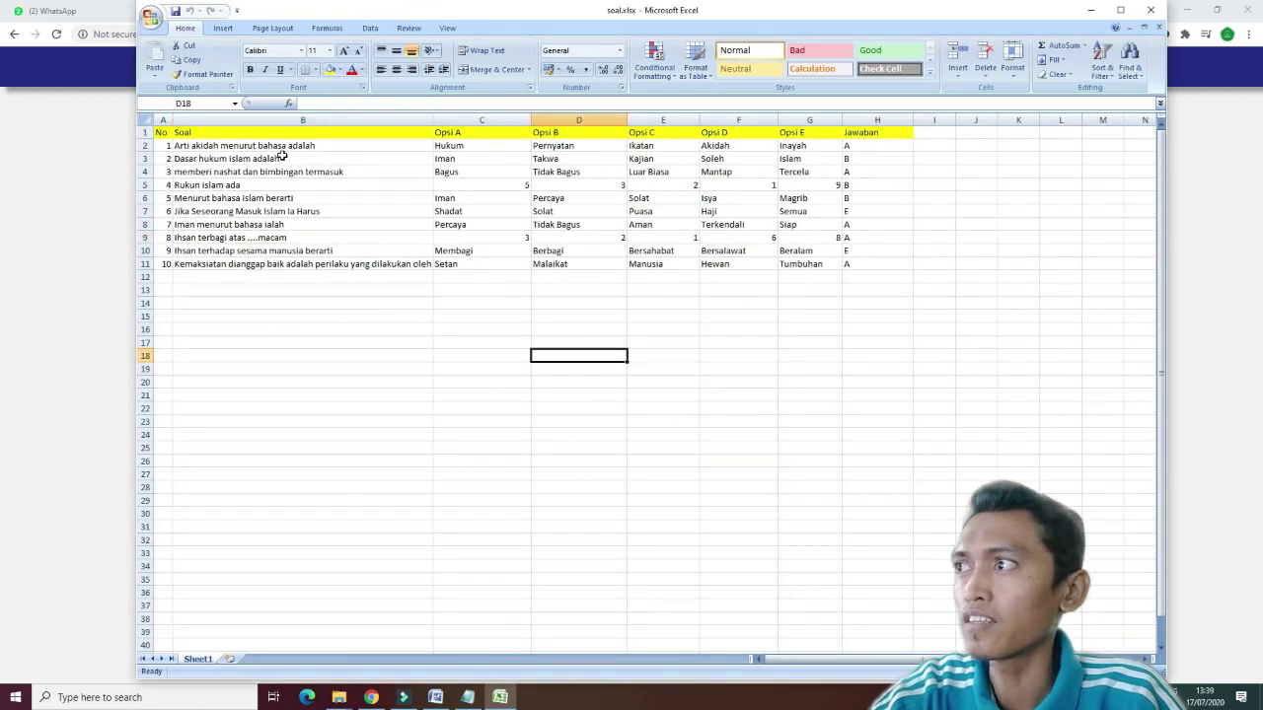
# Examine the template's Soal, Opsi A to Opsi E and Jawaban columns, and close the workbook.
pyautogui.click(283, 146)
pyautogui.click(483, 132)
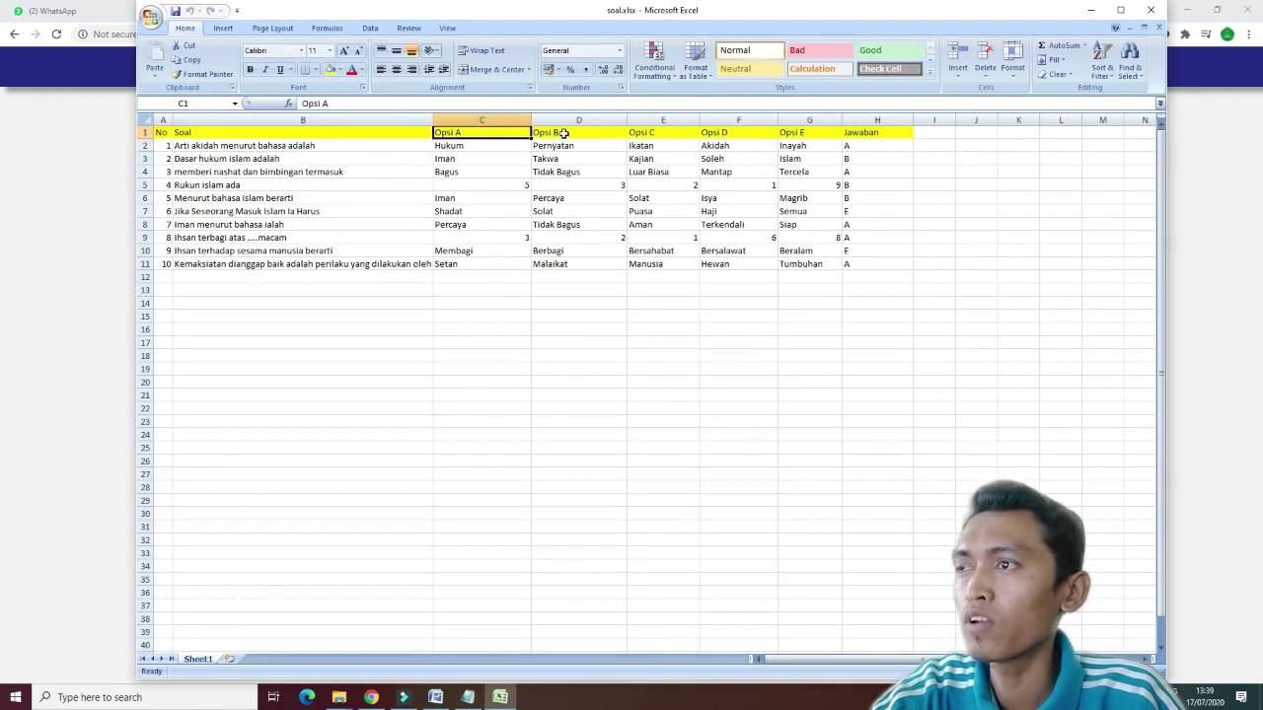
pyautogui.click(563, 134)
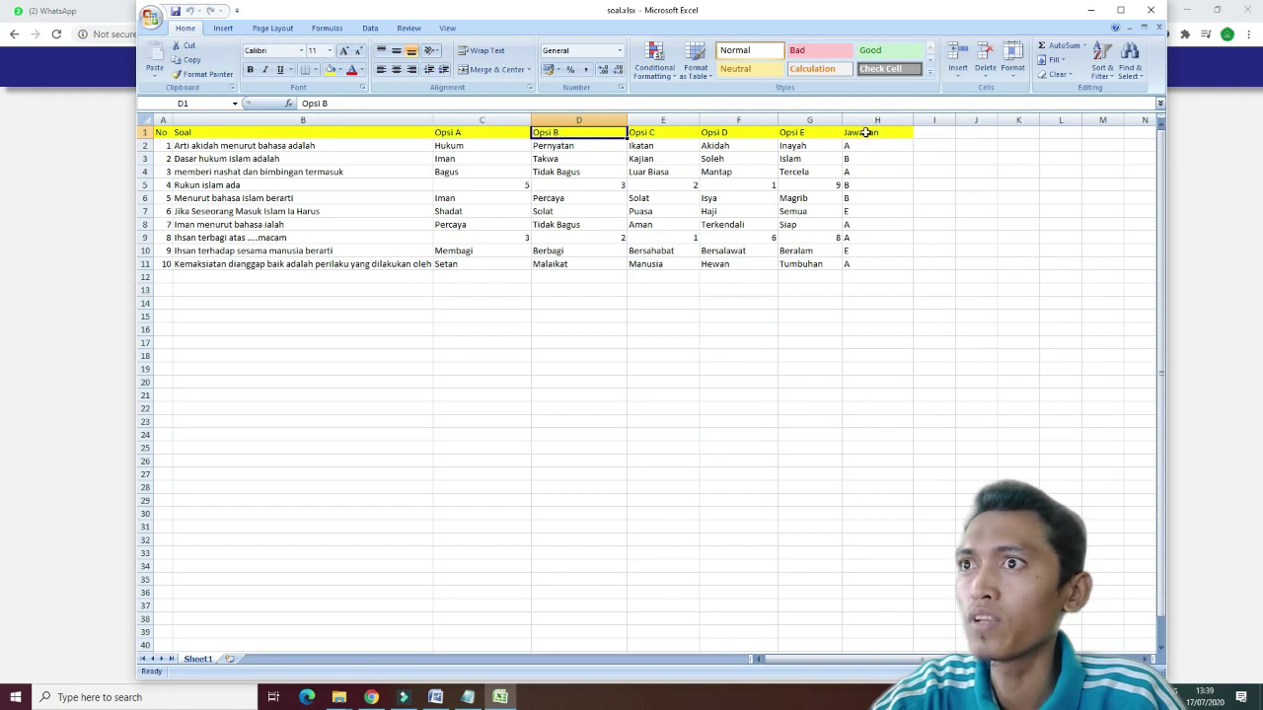
pyautogui.click(864, 184)
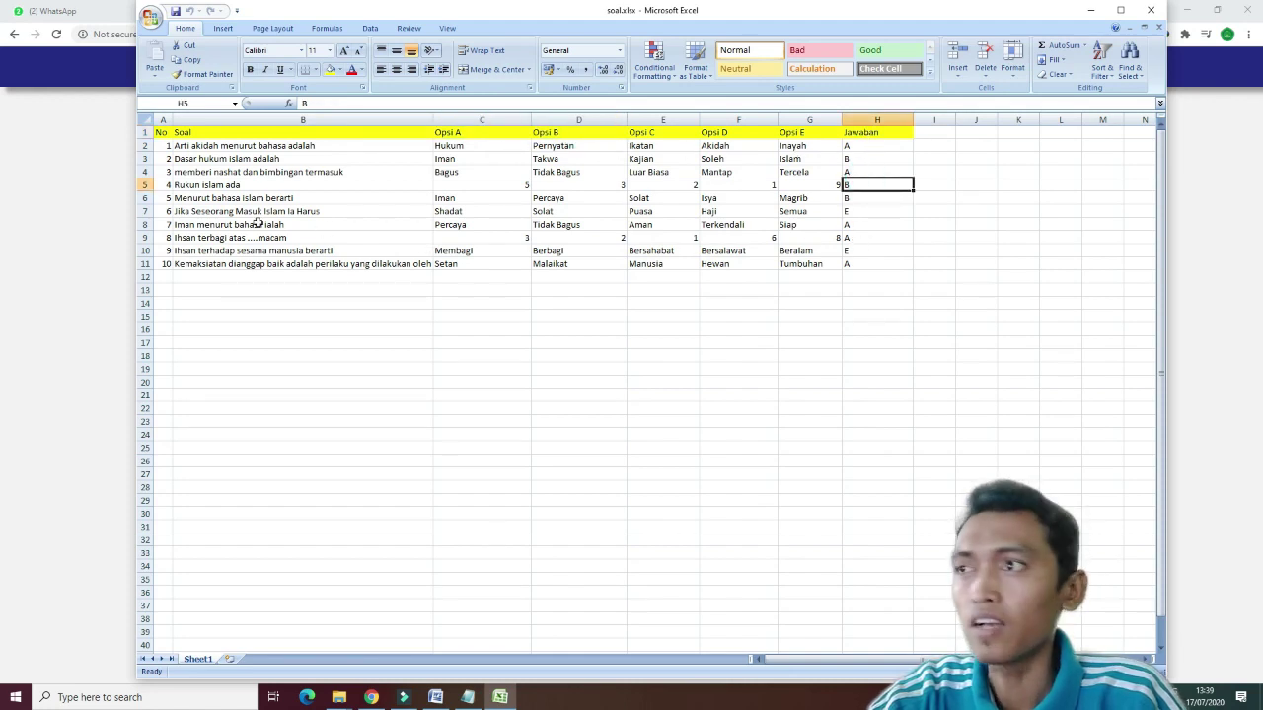
pyautogui.click(321, 255)
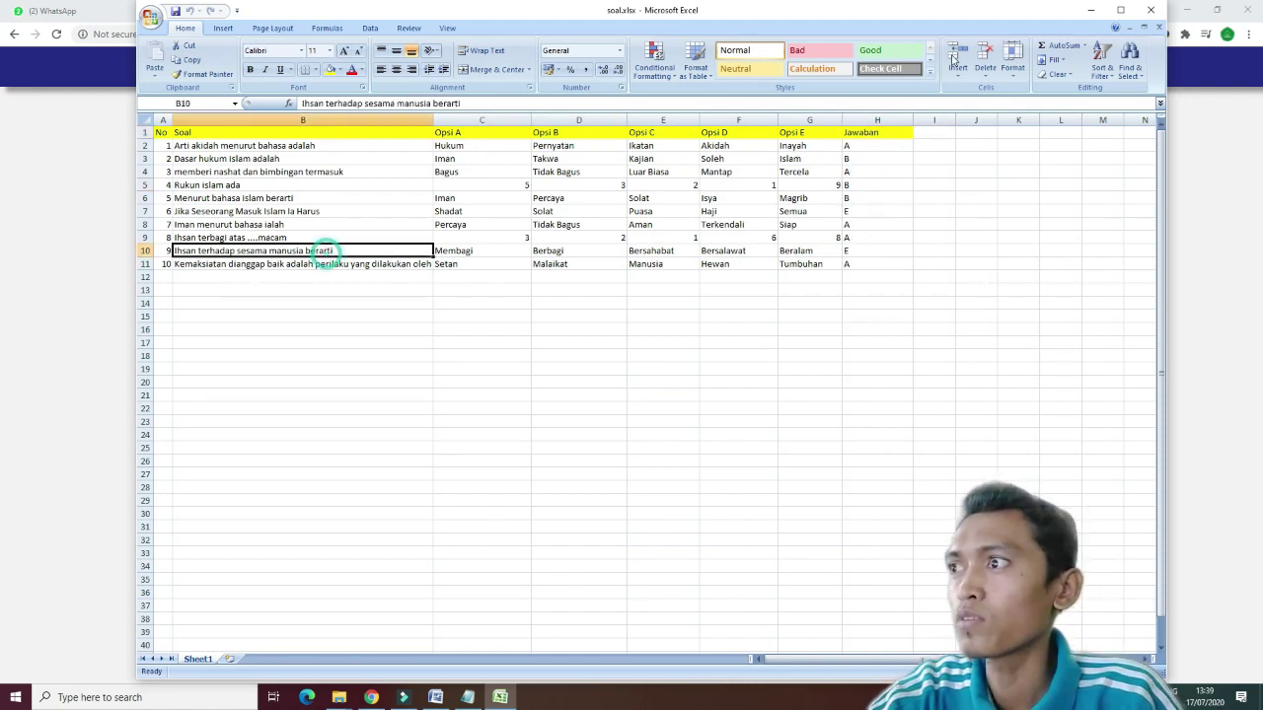
pyautogui.click(1151, 10)
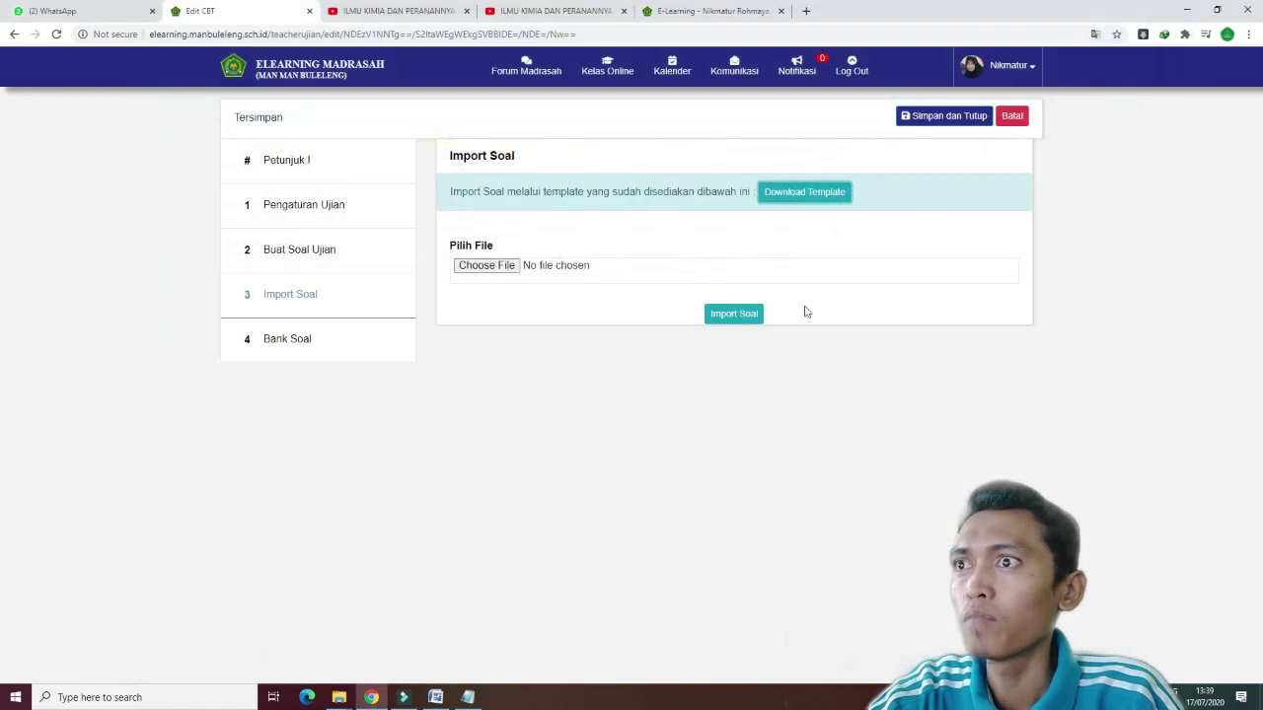
# Import the questions into the exam from soal.xlsx in the Downloads folder.
pyautogui.click(498, 266)
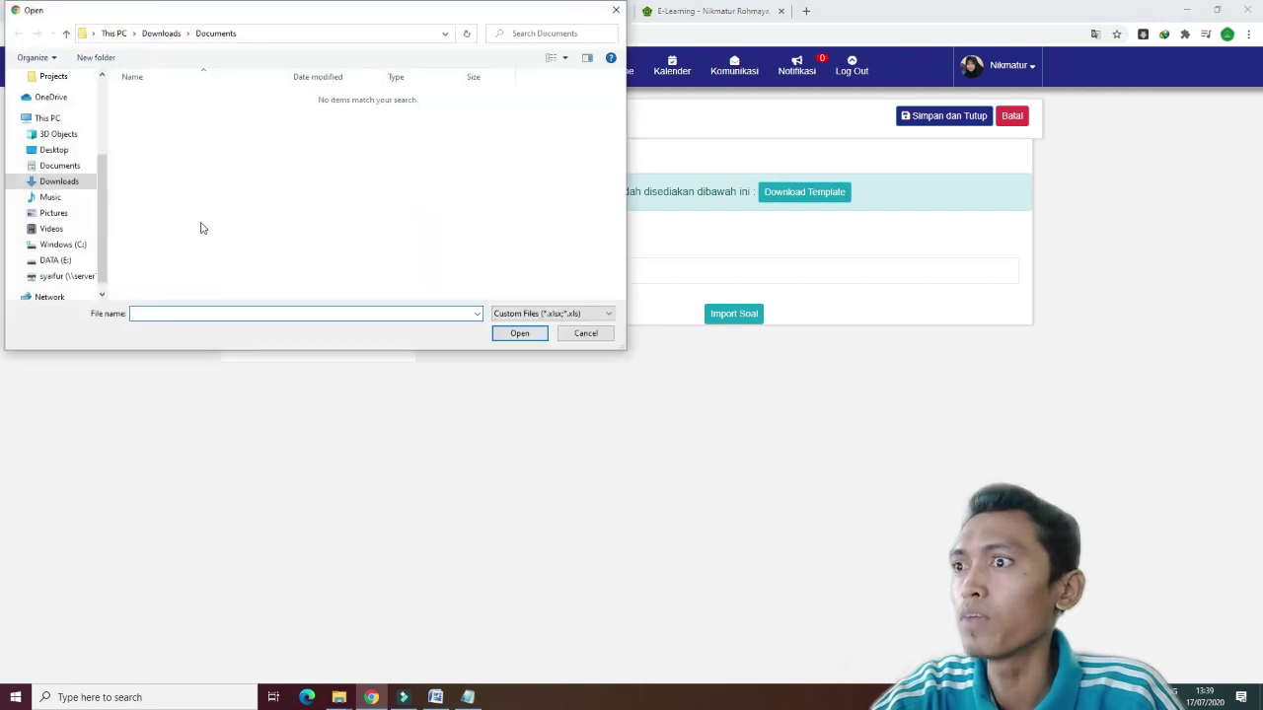
pyautogui.click(61, 182)
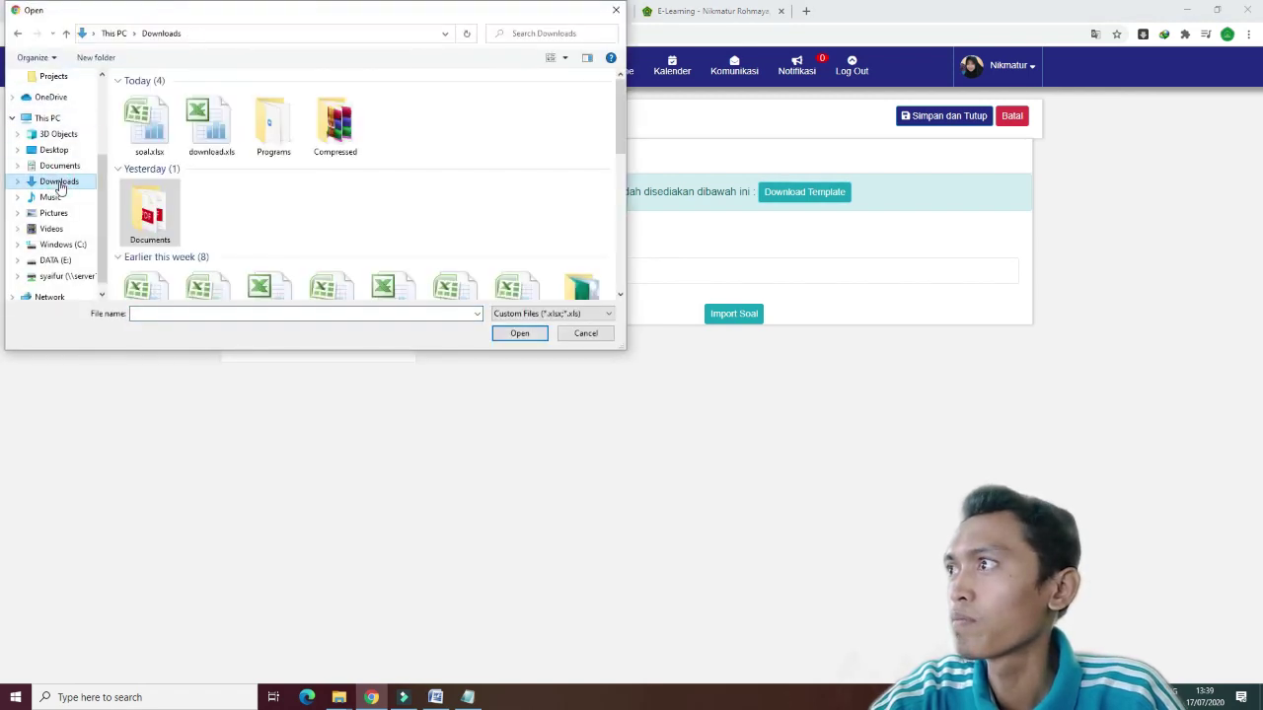
pyautogui.click(146, 130)
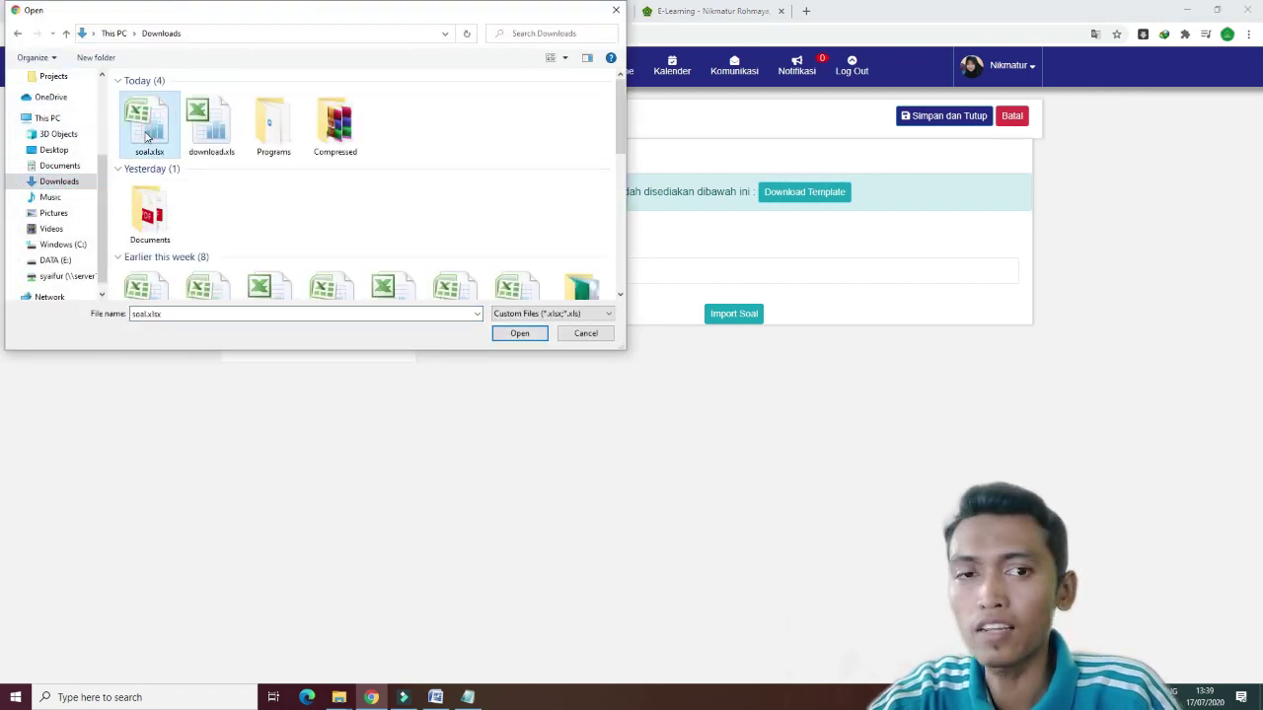
pyautogui.click(525, 338)
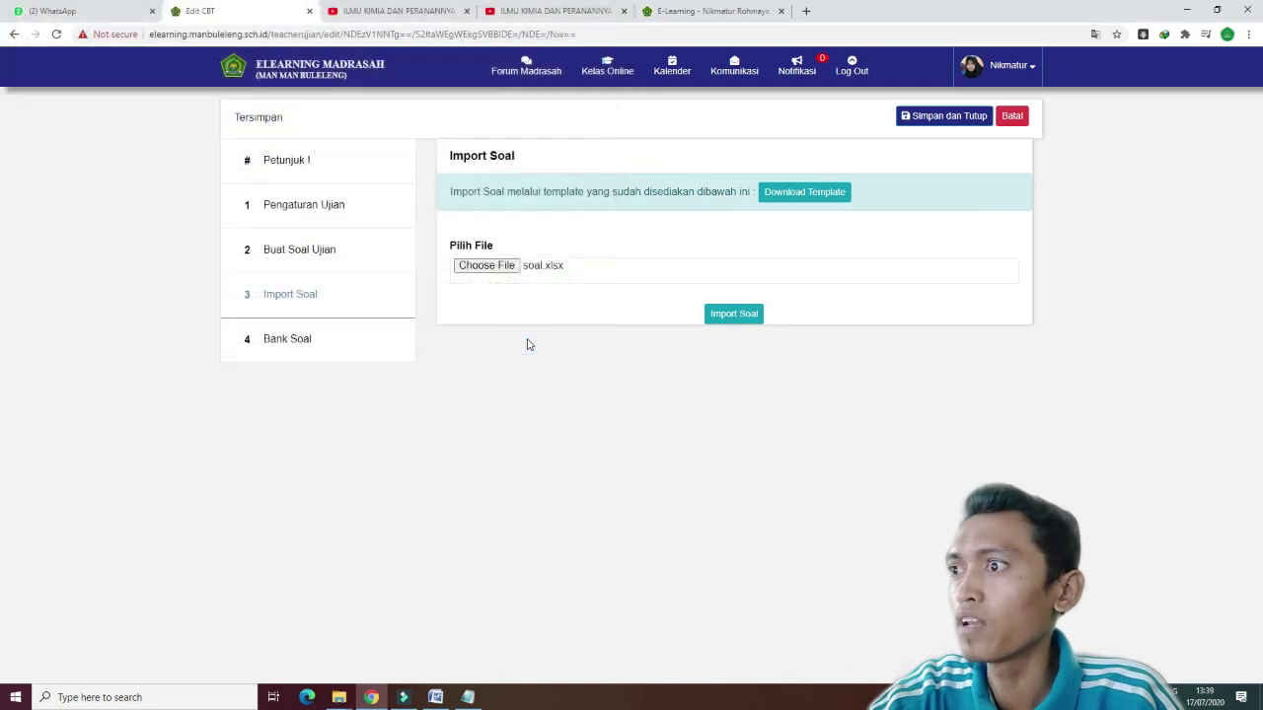
pyautogui.click(724, 316)
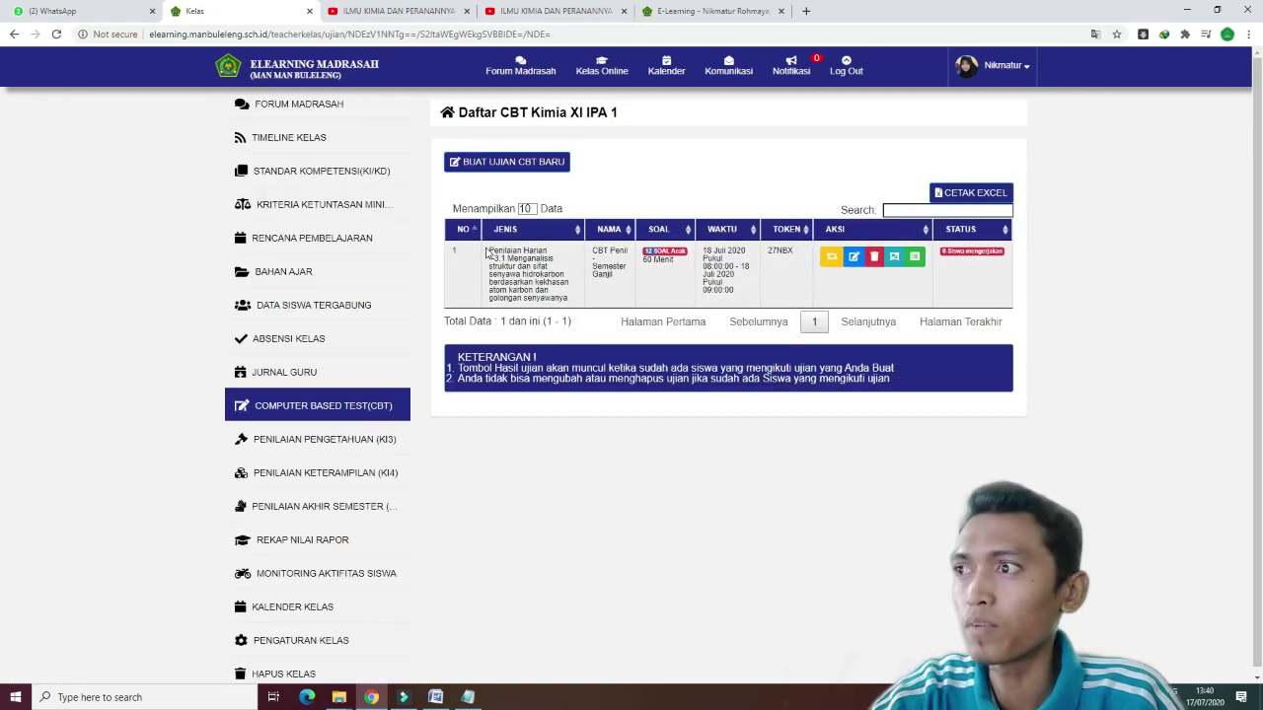
# Reopen the CBT exam for editing and review the imported questions 2 to 9 one after another.
pyautogui.moveTo(486, 252); pyautogui.dragTo(569, 313)
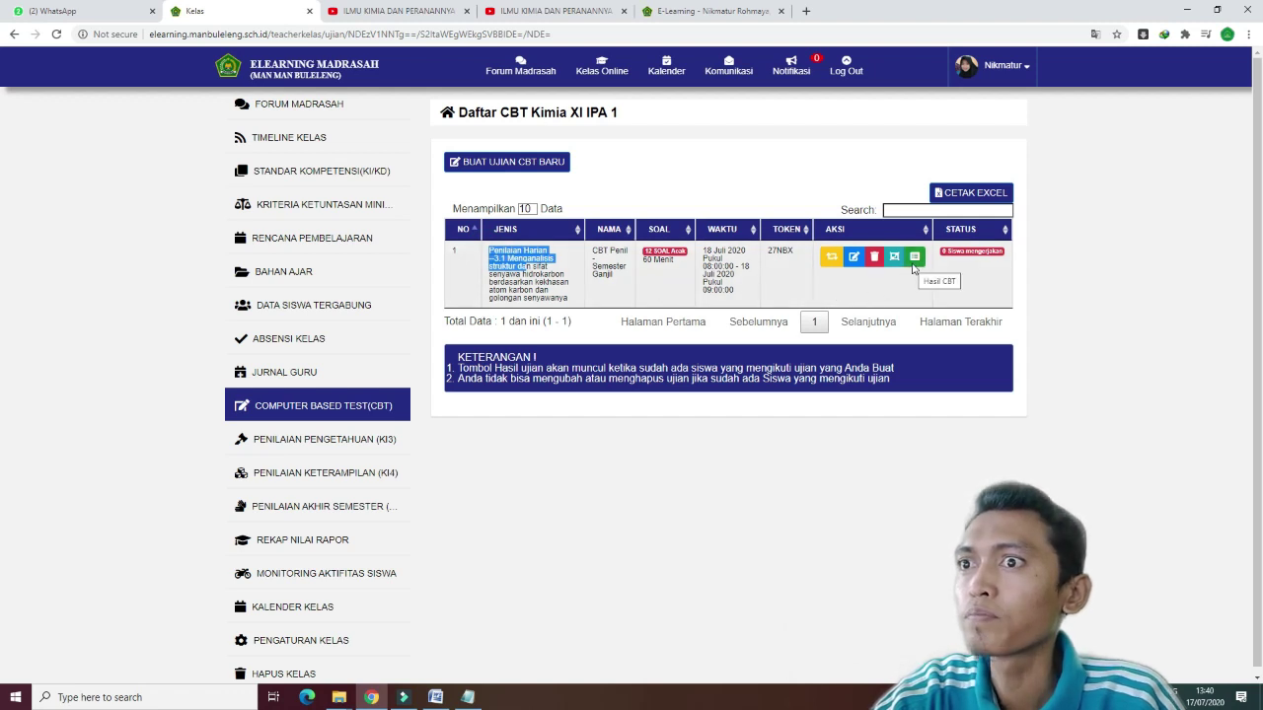
pyautogui.click(854, 258)
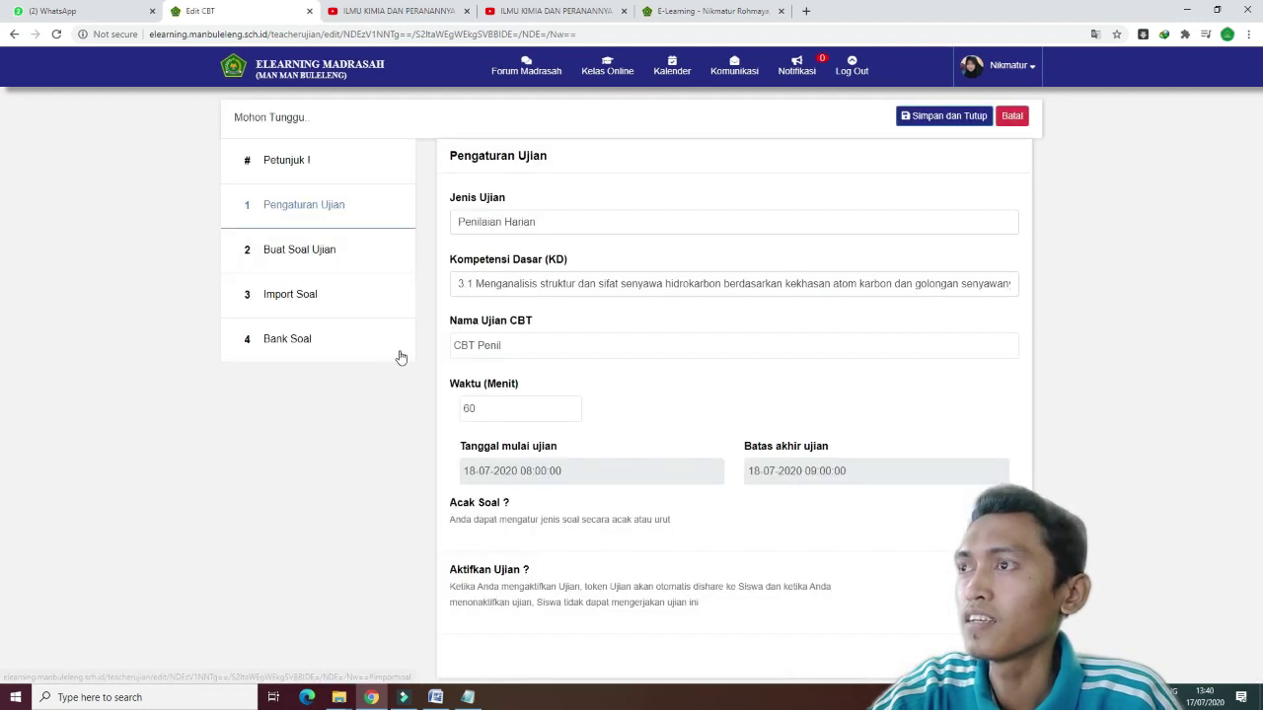
pyautogui.click(301, 252)
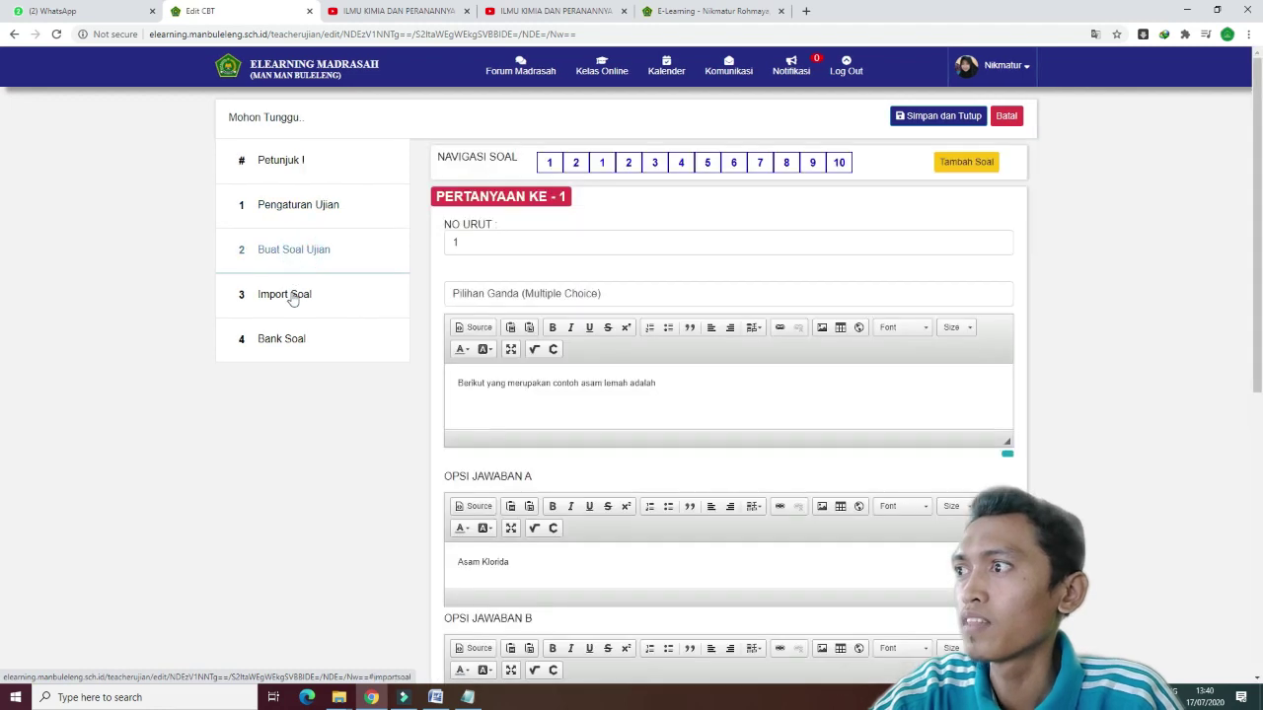
pyautogui.click(631, 168)
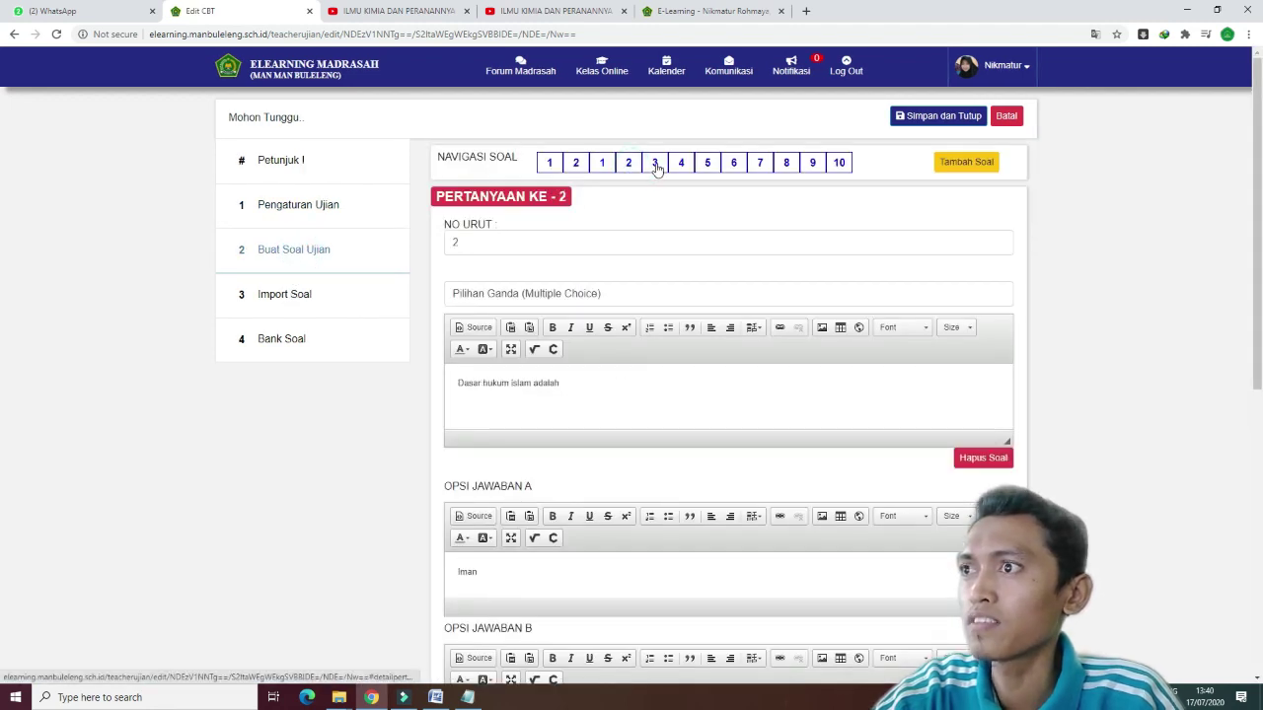
pyautogui.click(654, 168)
pyautogui.click(680, 167)
pyautogui.click(708, 167)
pyautogui.click(733, 168)
pyautogui.click(760, 167)
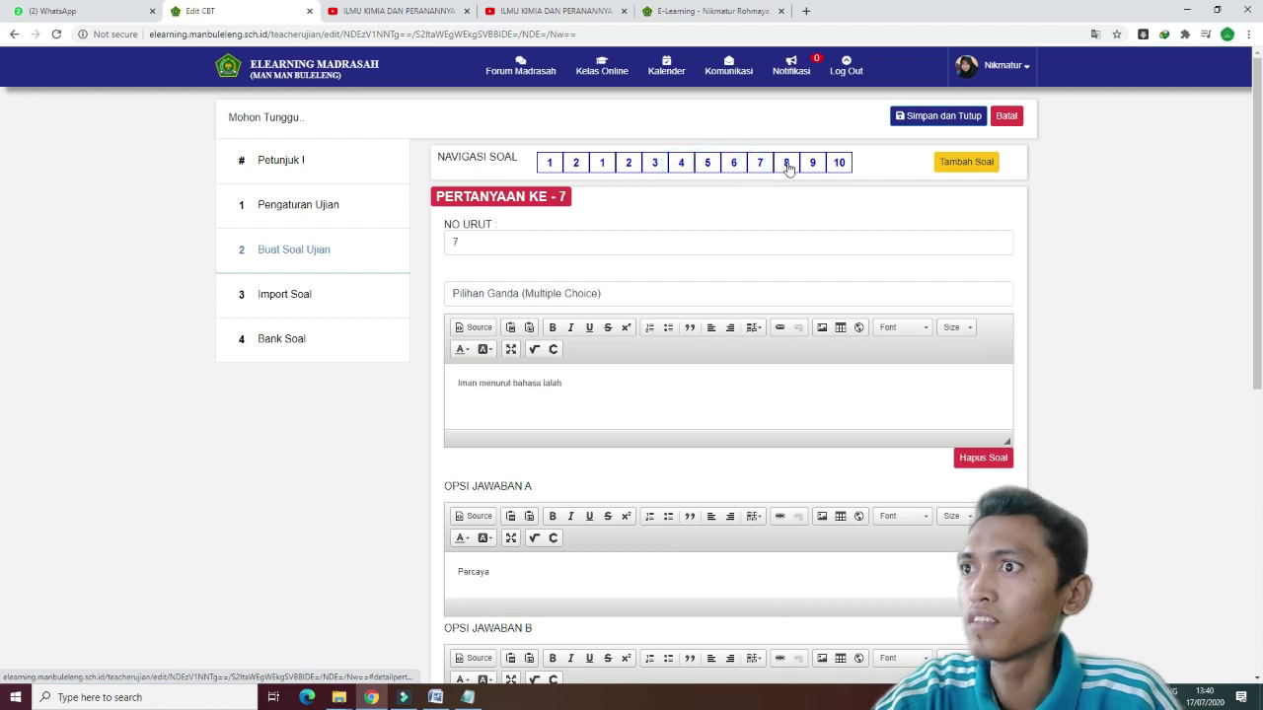
pyautogui.click(786, 168)
pyautogui.click(812, 168)
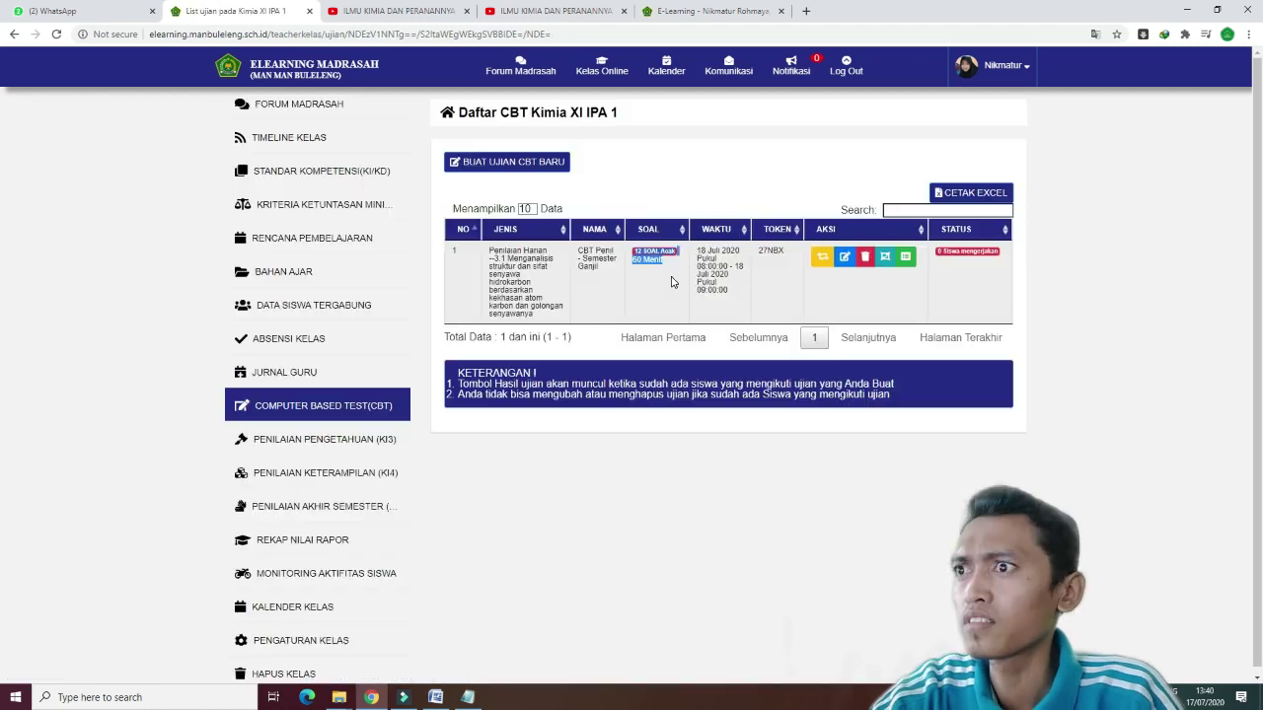
# Check the exam's question count, schedule and token in the Daftar CBT list.
pyautogui.click(681, 281)
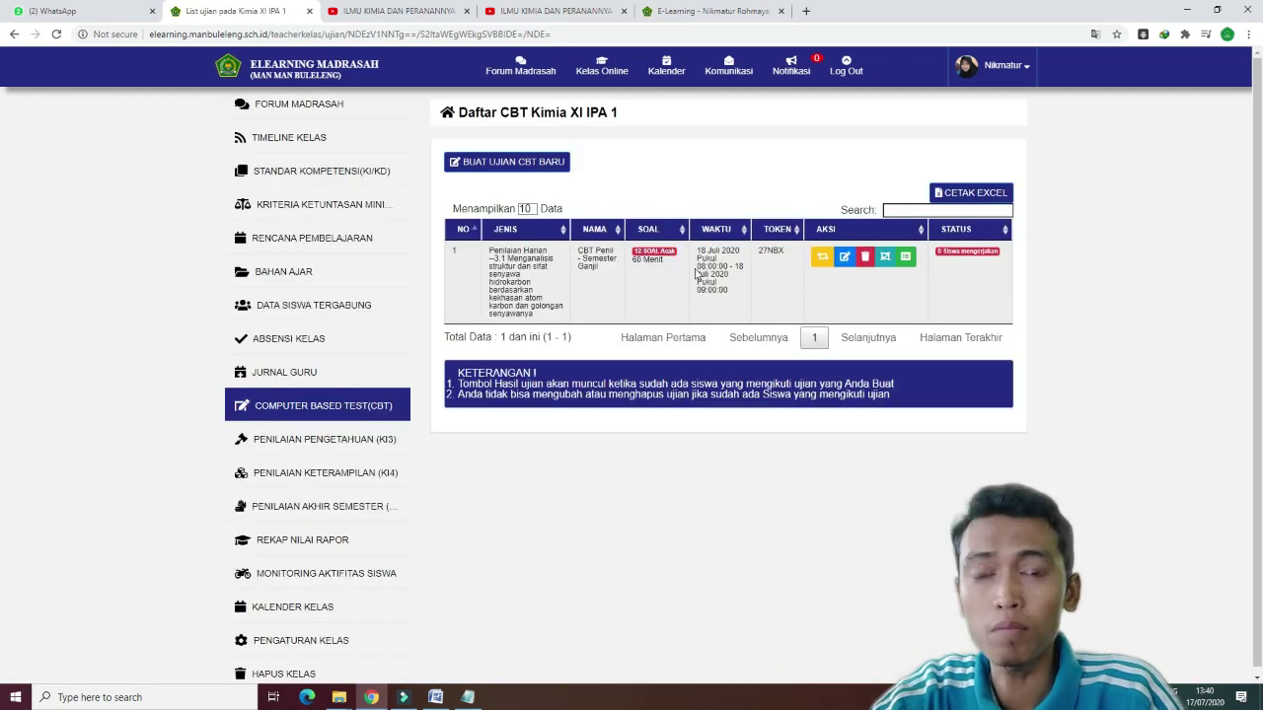
pyautogui.moveTo(699, 248); pyautogui.dragTo(726, 293)
pyautogui.click(723, 297)
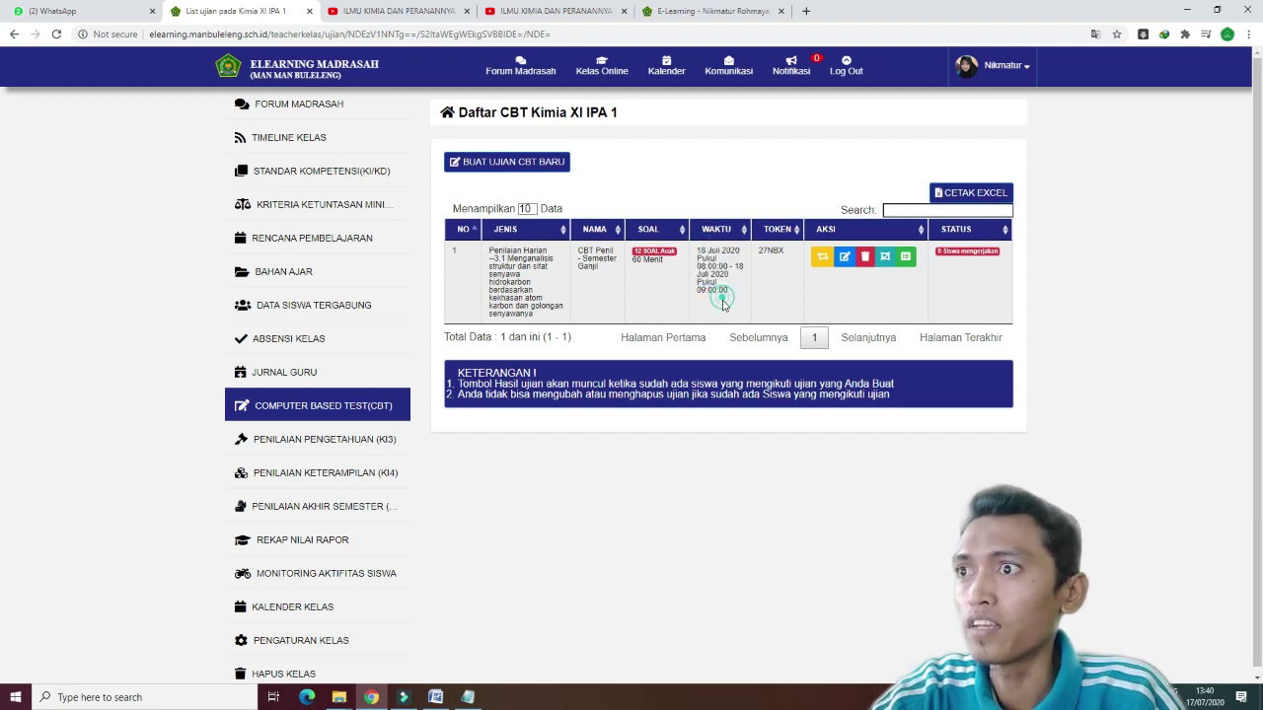
pyautogui.doubleClick(771, 250)
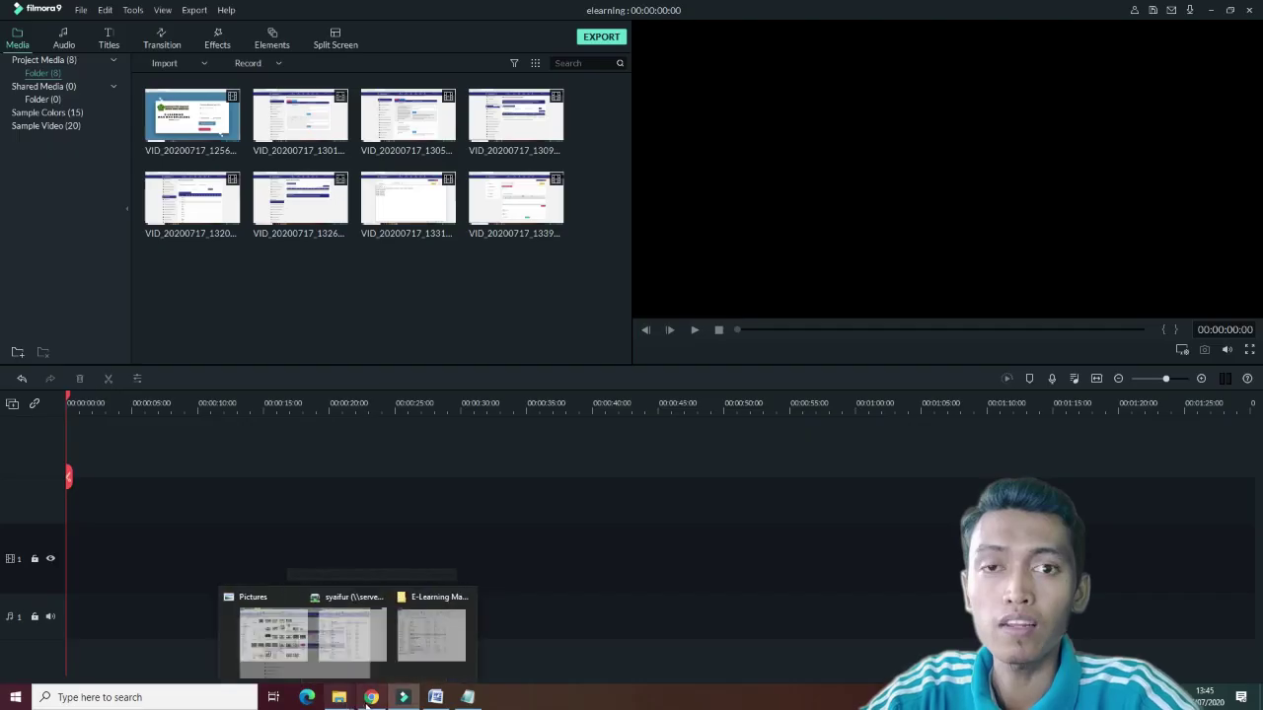
# Switch back to Chrome, look over the Penilaian Akhir Semester page and open the class settings (Pengaturan Kelas).
pyautogui.click(371, 699)
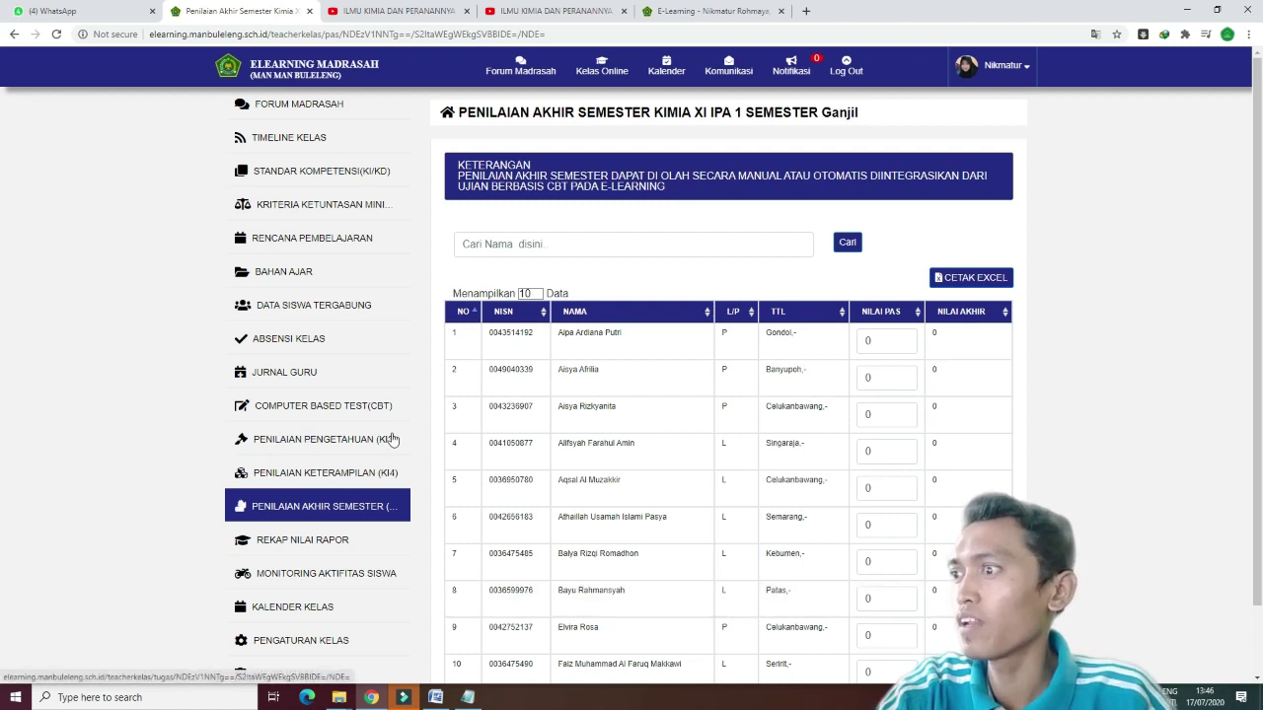
pyautogui.scroll(-1, 375, 439)
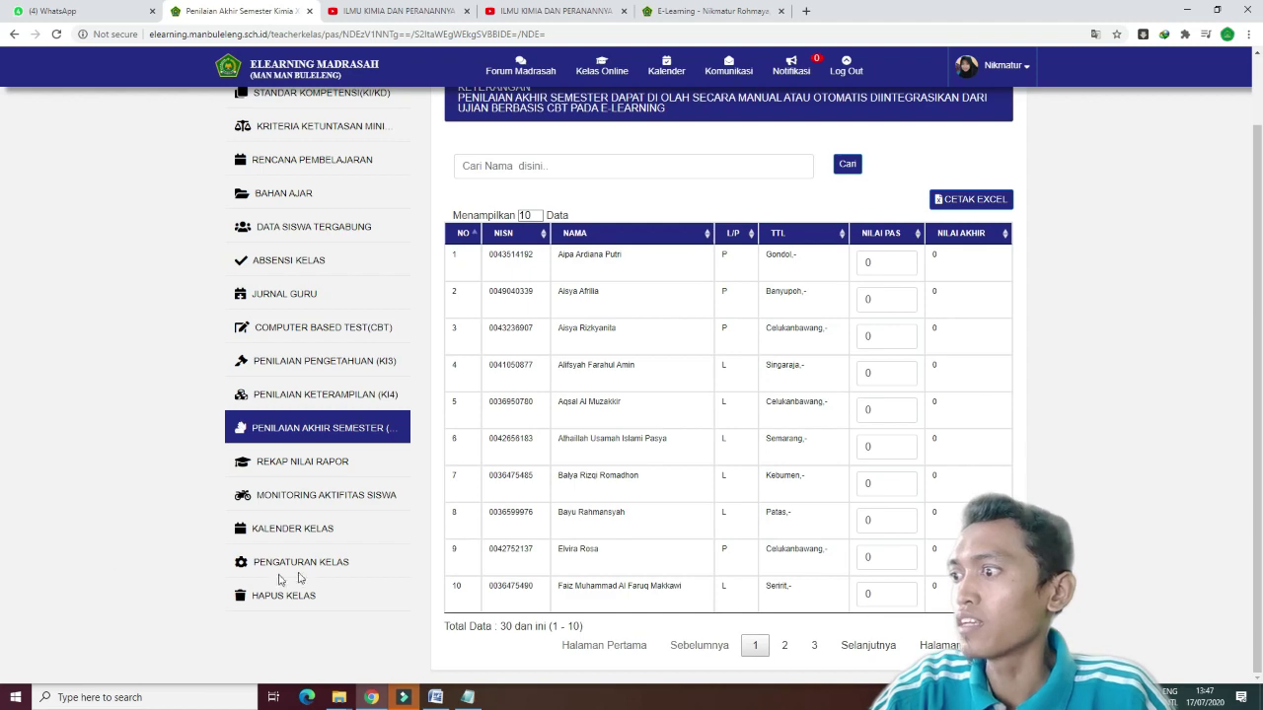
pyautogui.scroll(1, 189, 556)
pyautogui.scroll(-1, 200, 575)
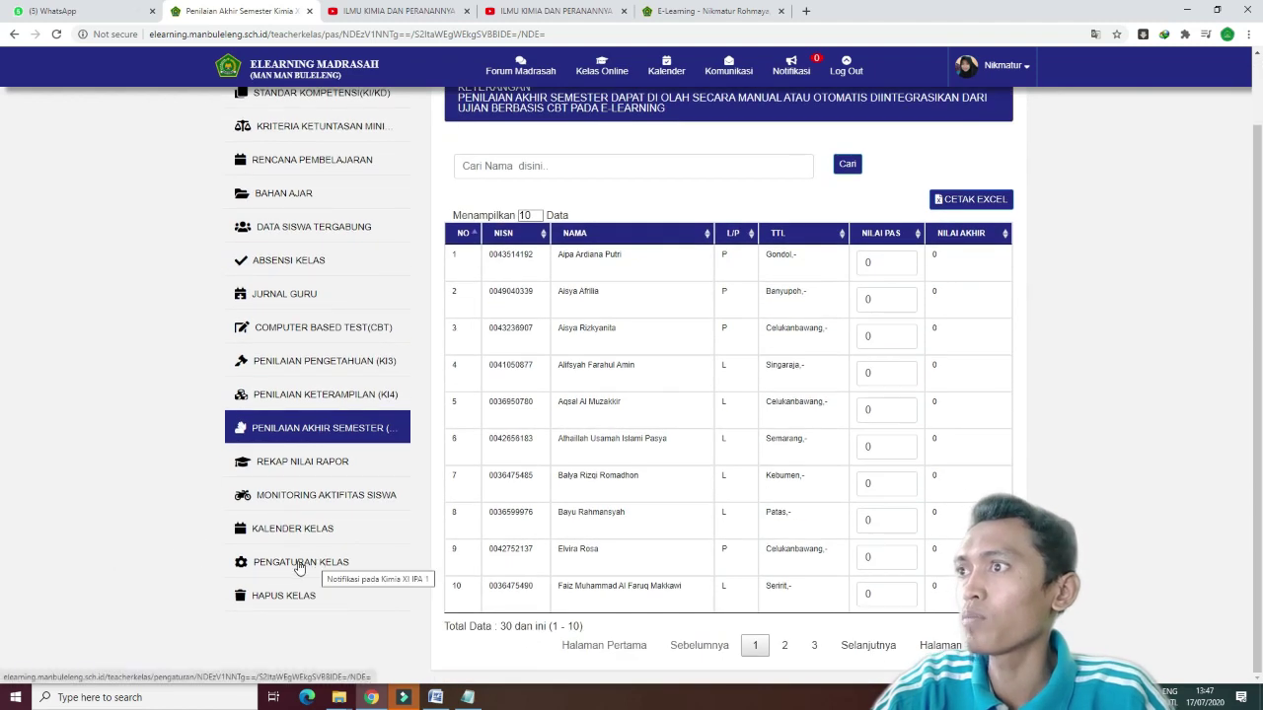
pyautogui.click(286, 563)
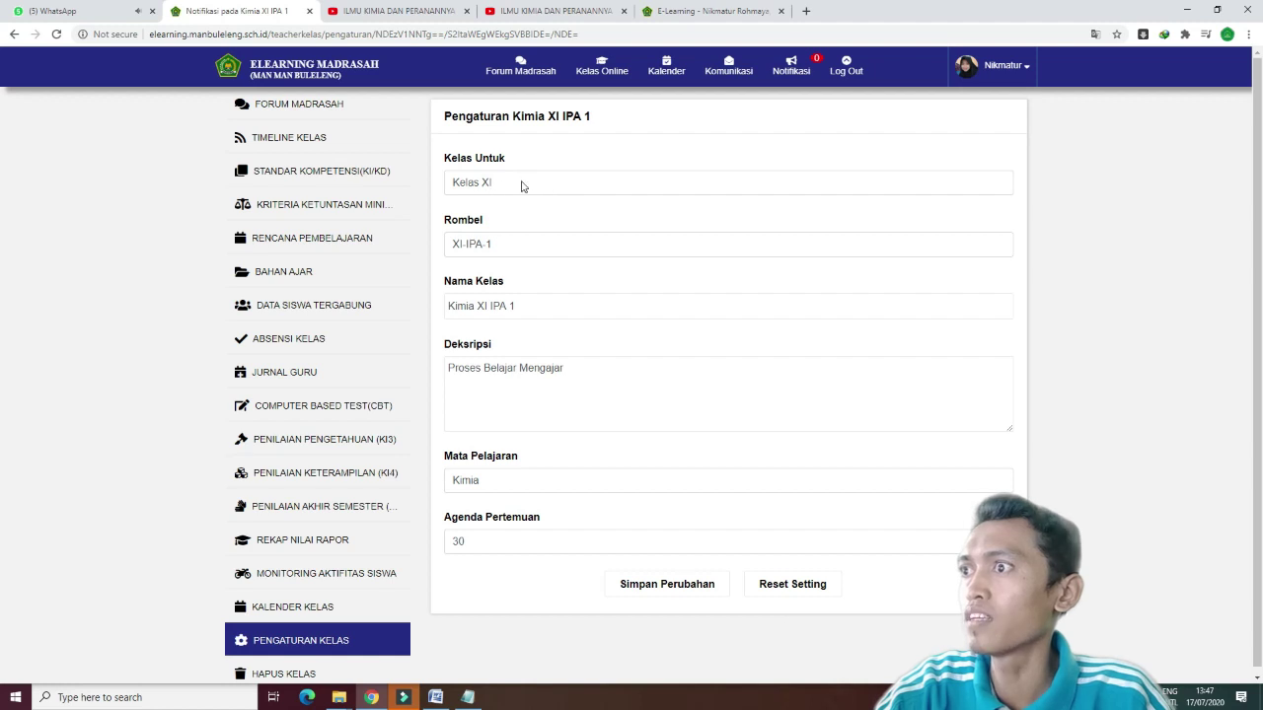
# Review the Kelas Untuk, Rombel and Nama Kelas fields in the Kimia XI IPA 1 settings.
pyautogui.click(522, 186)
pyautogui.click(522, 183)
pyautogui.click(510, 245)
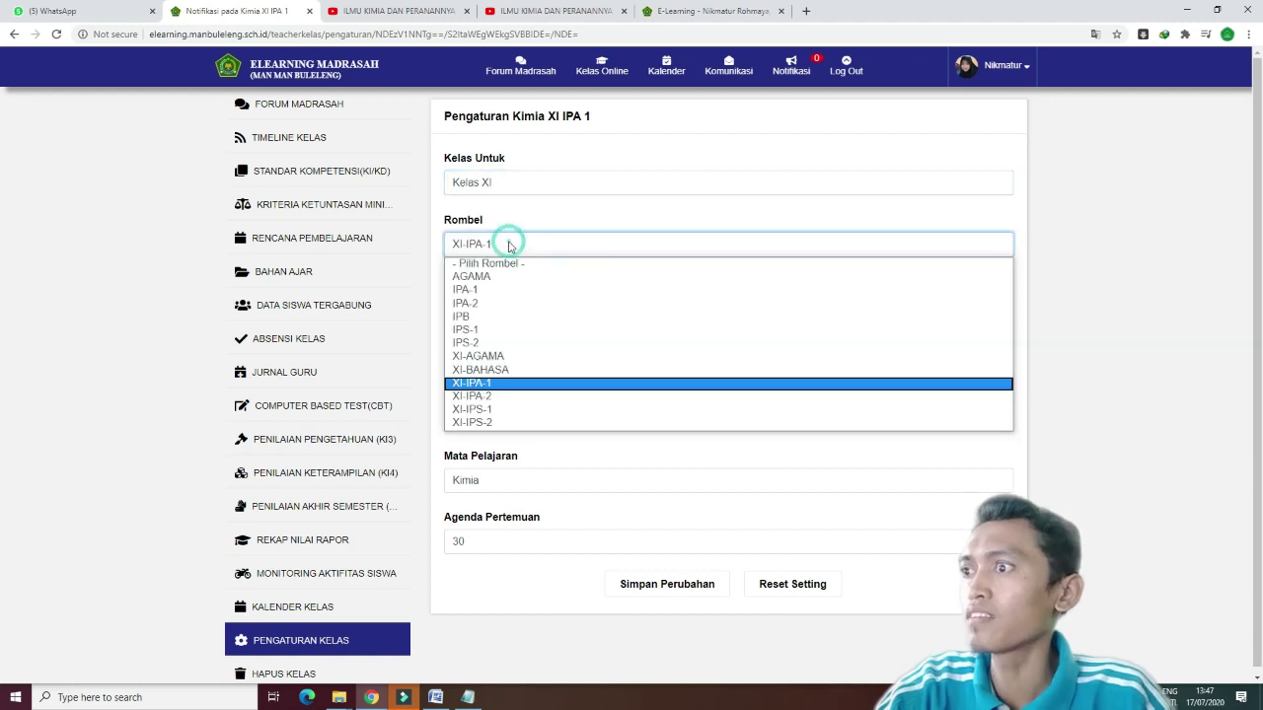
pyautogui.click(510, 246)
pyautogui.click(509, 306)
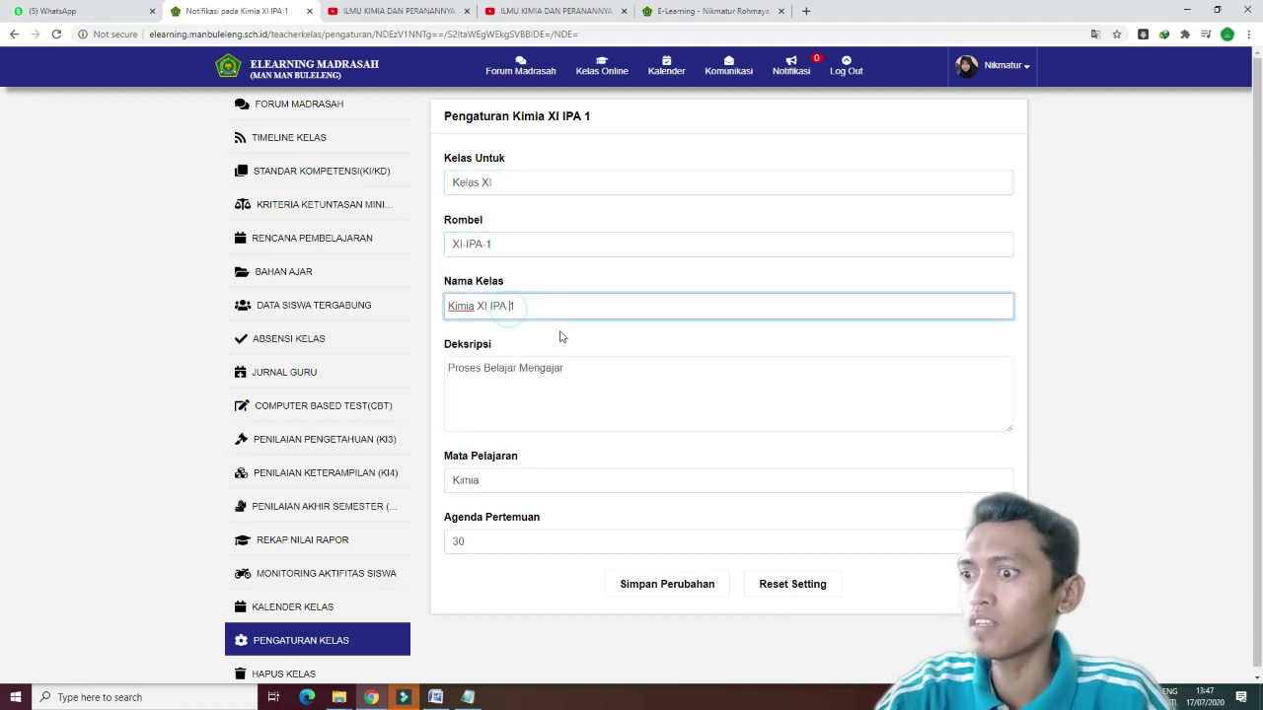
pyautogui.scroll(-1, 550, 389)
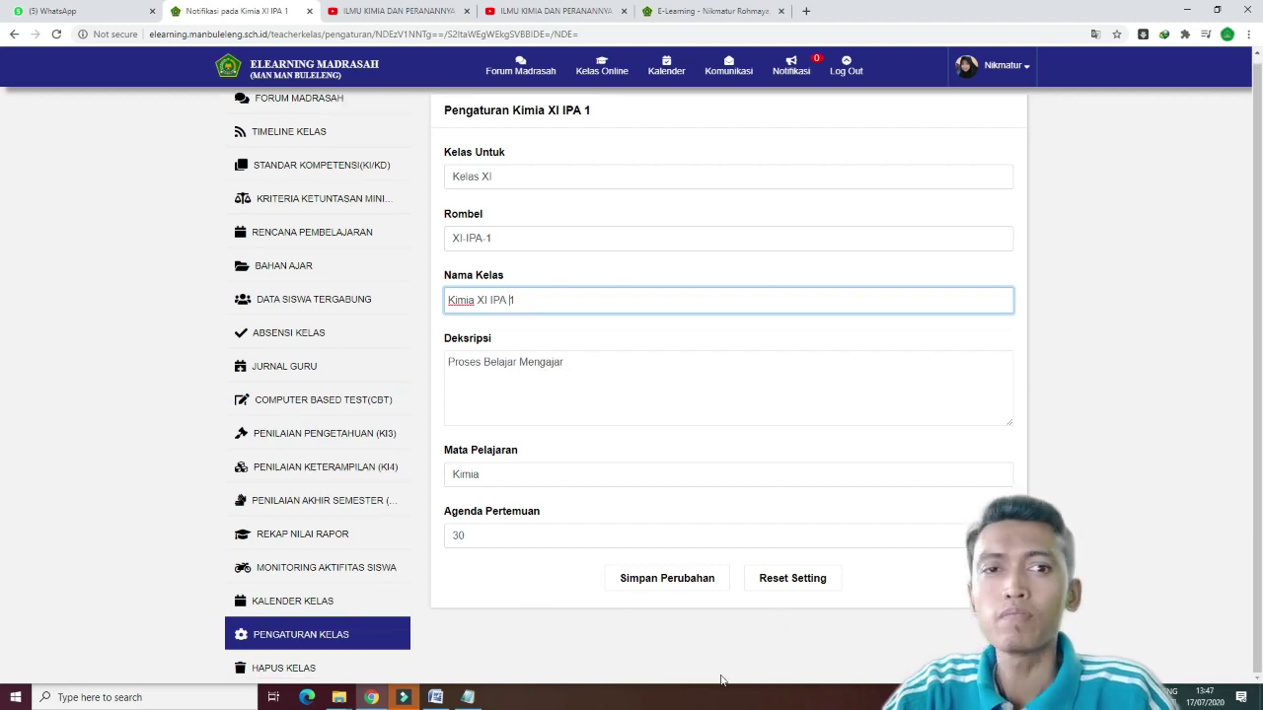
pyautogui.click(653, 586)
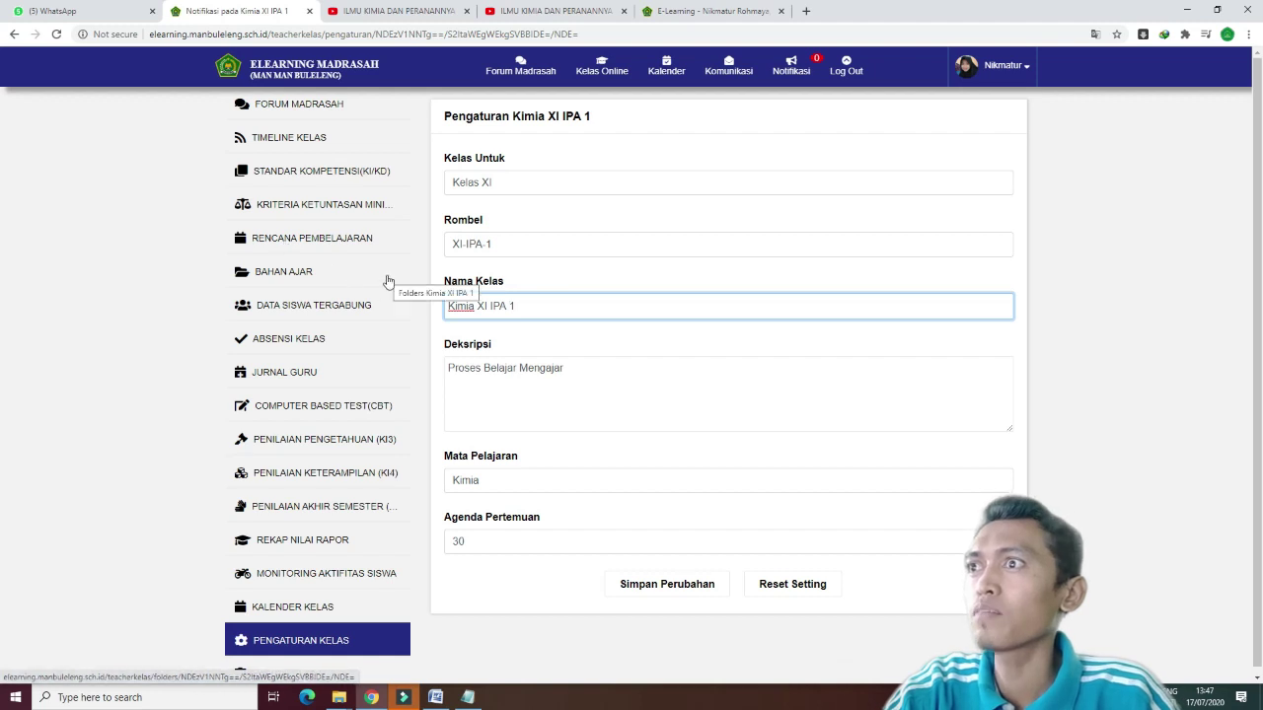
# Open the list of all online classes and check the Kimia XI IPA 1 entry.
pyautogui.click(603, 75)
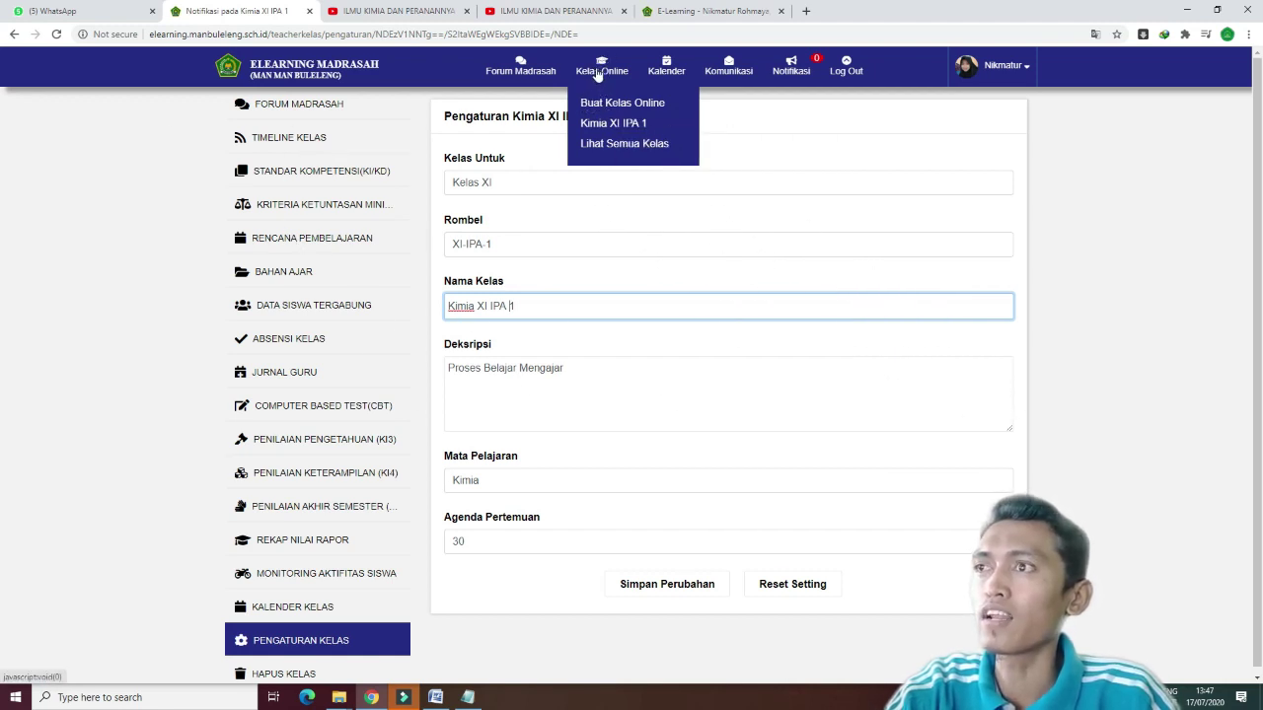
pyautogui.click(621, 148)
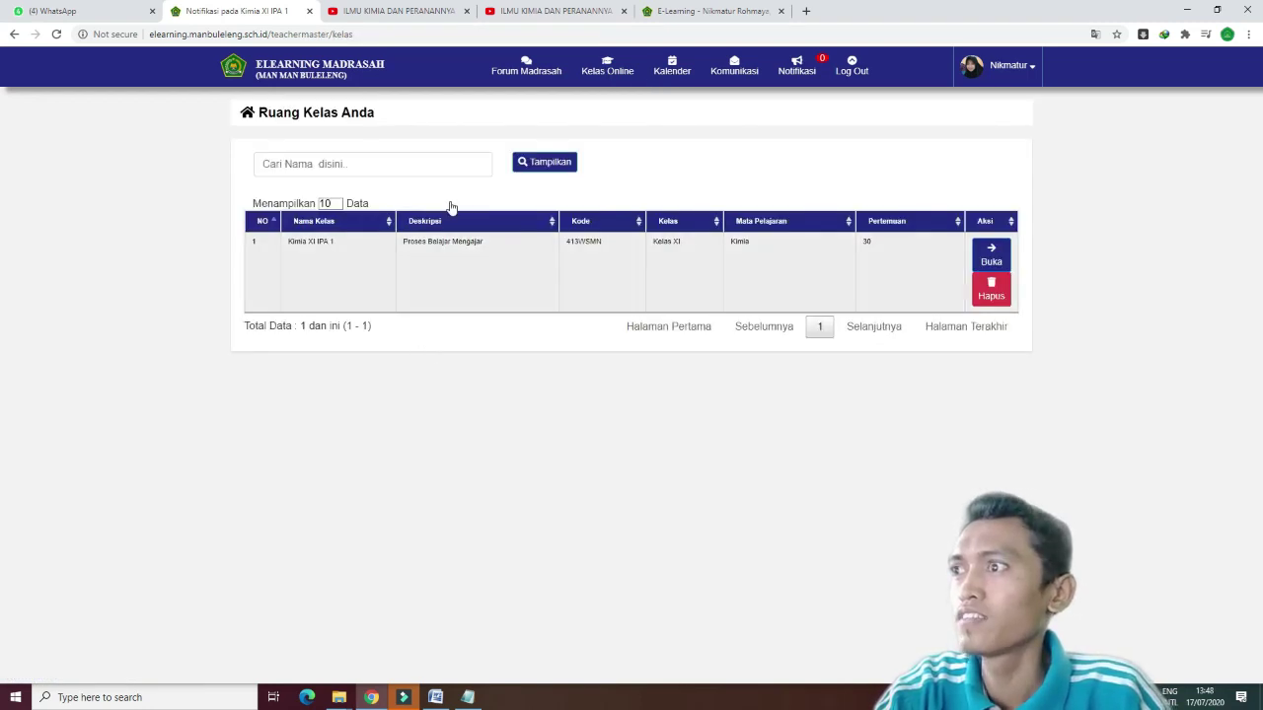
pyautogui.click(293, 241)
pyautogui.click(293, 241)
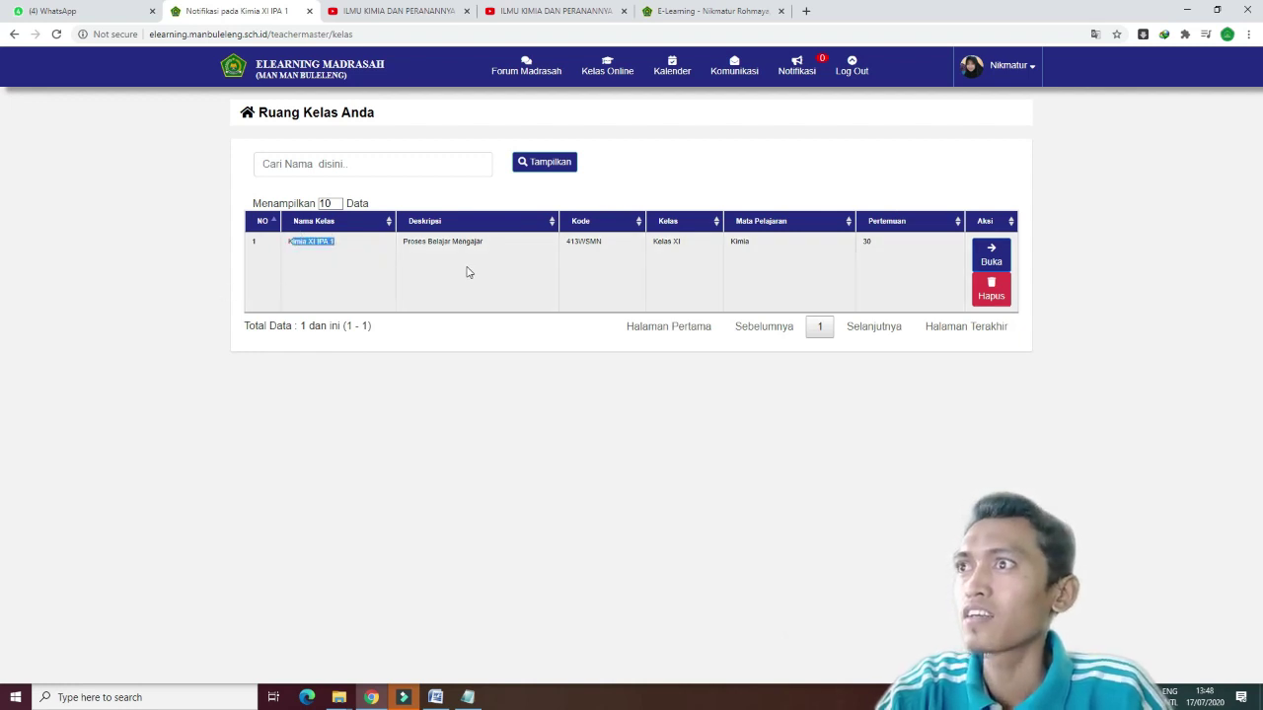
# Start creating a new online class and set Kelas Untuk to Kelas XI.
pyautogui.click(608, 69)
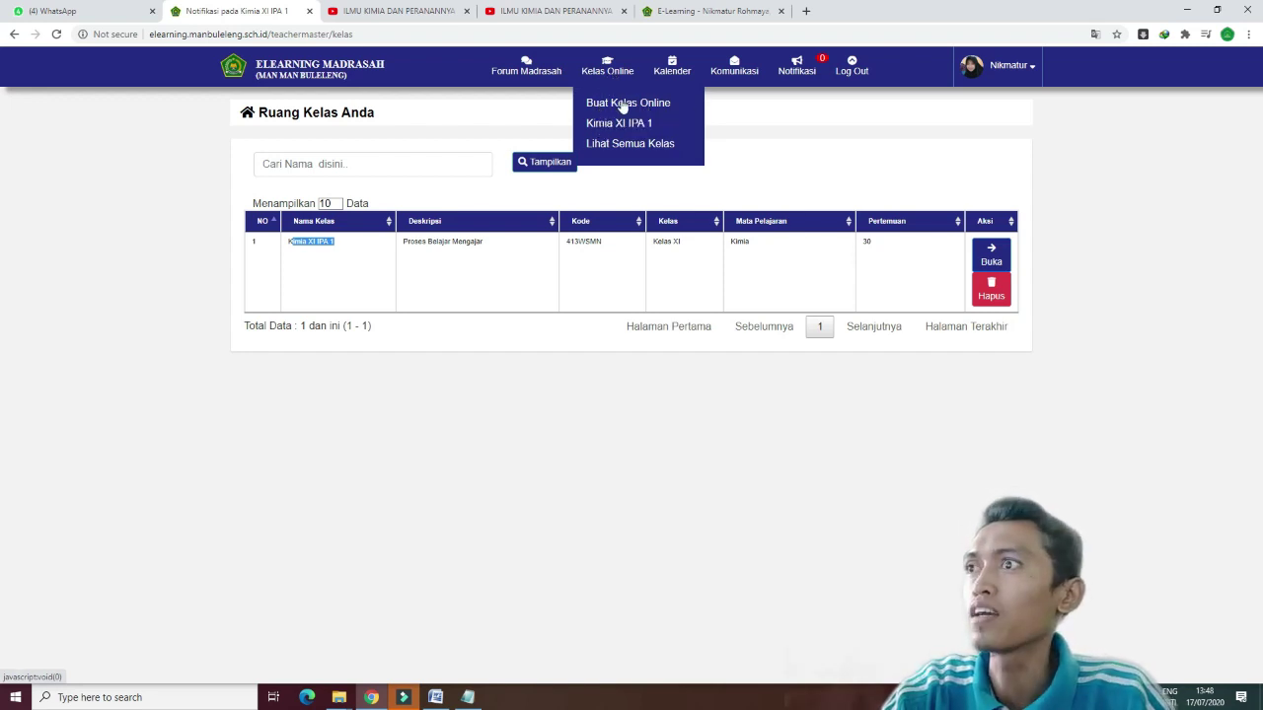
pyautogui.click(621, 103)
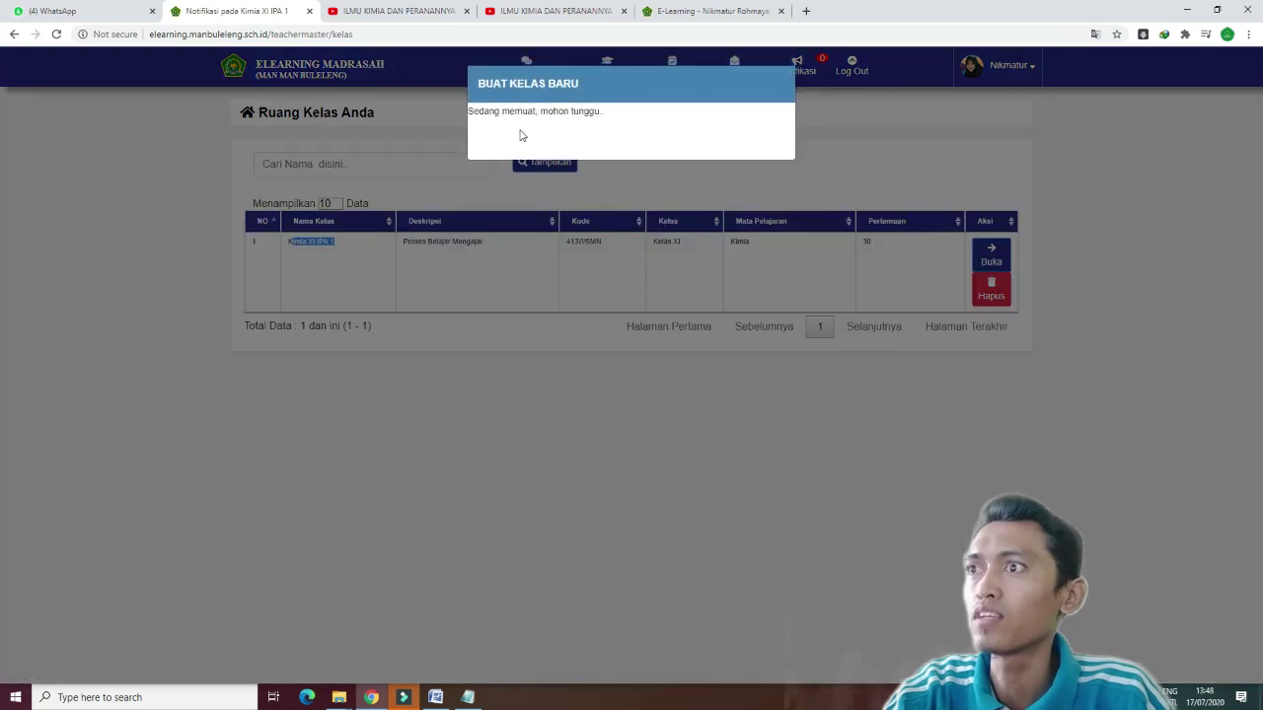
pyautogui.click(642, 126)
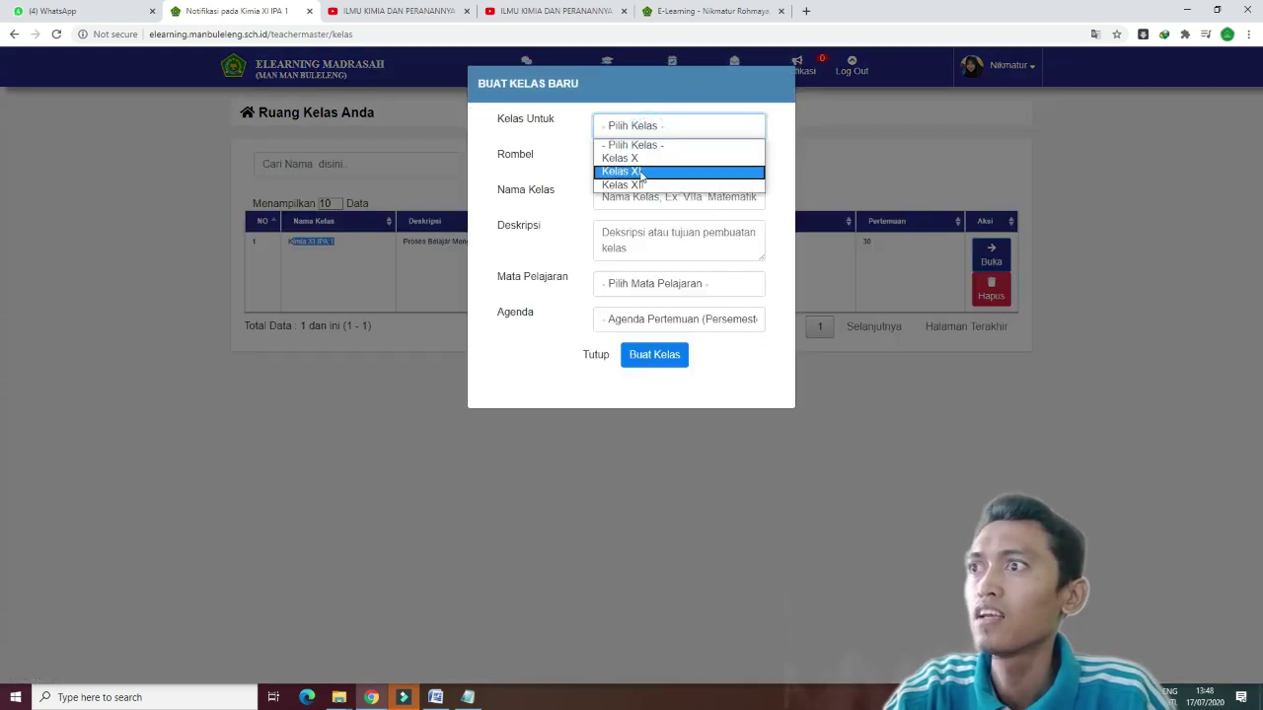
pyautogui.click(541, 148)
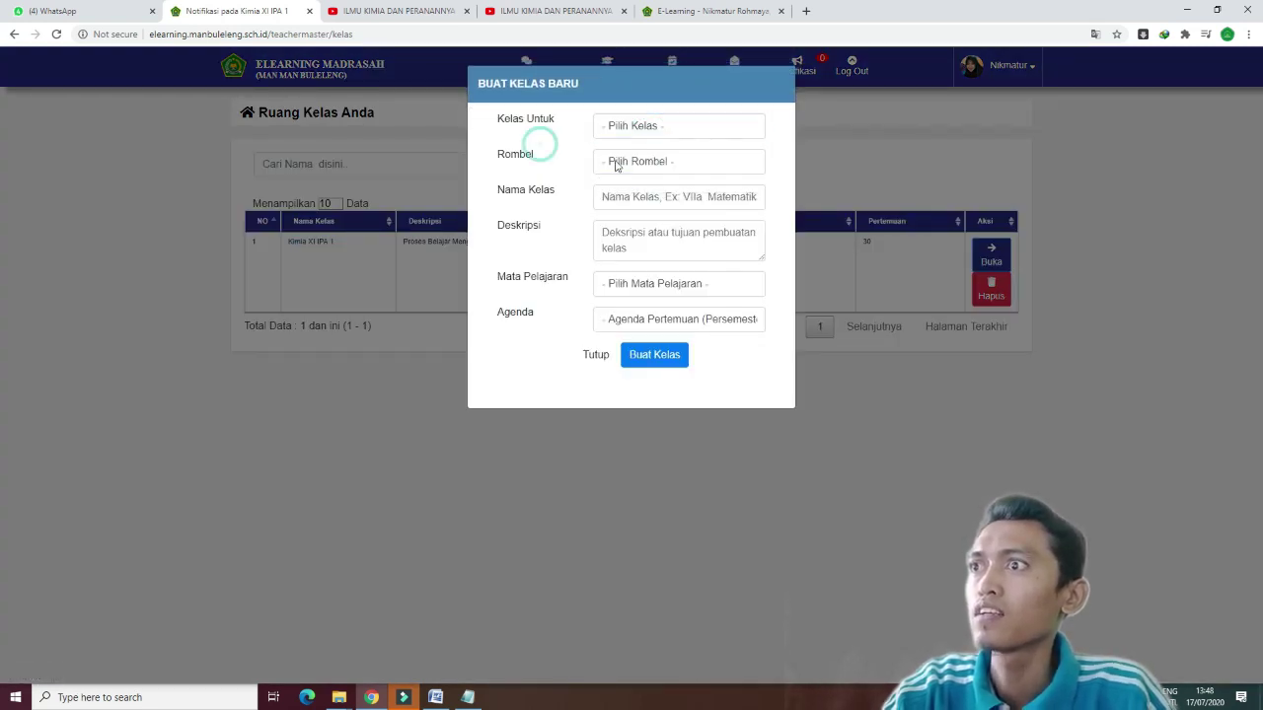
pyautogui.click(645, 162)
pyautogui.click(616, 124)
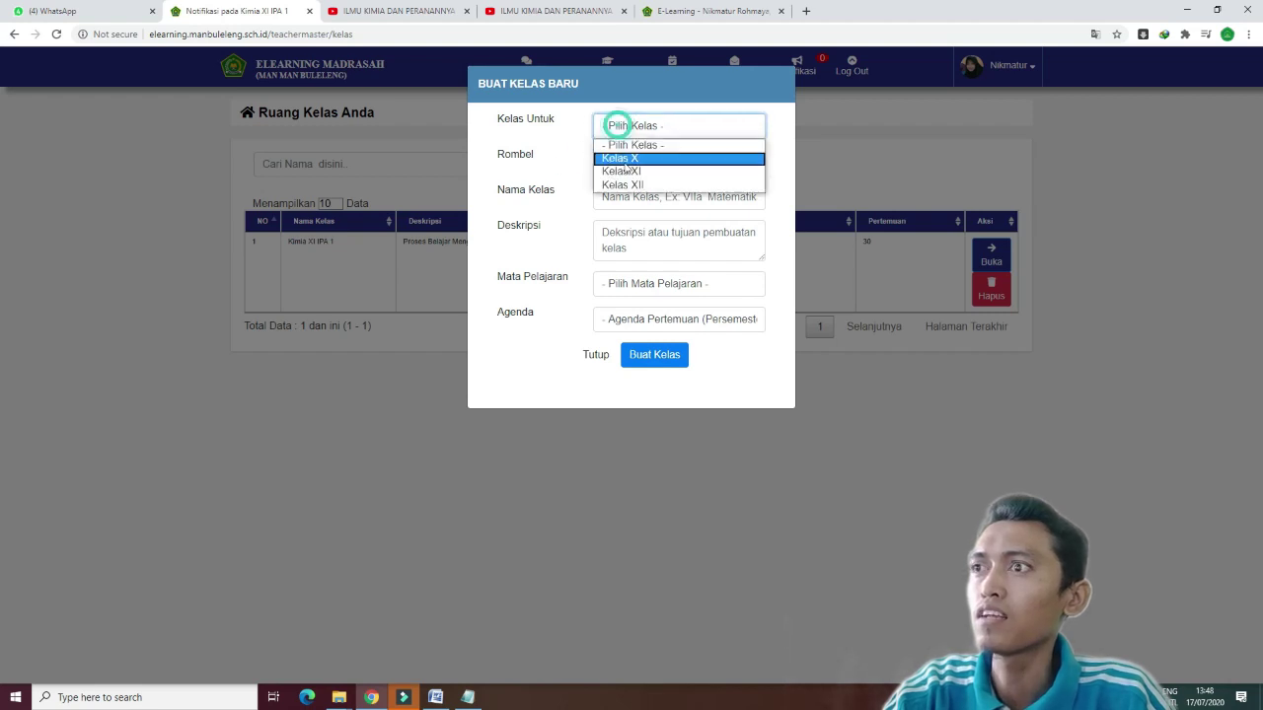
pyautogui.click(626, 171)
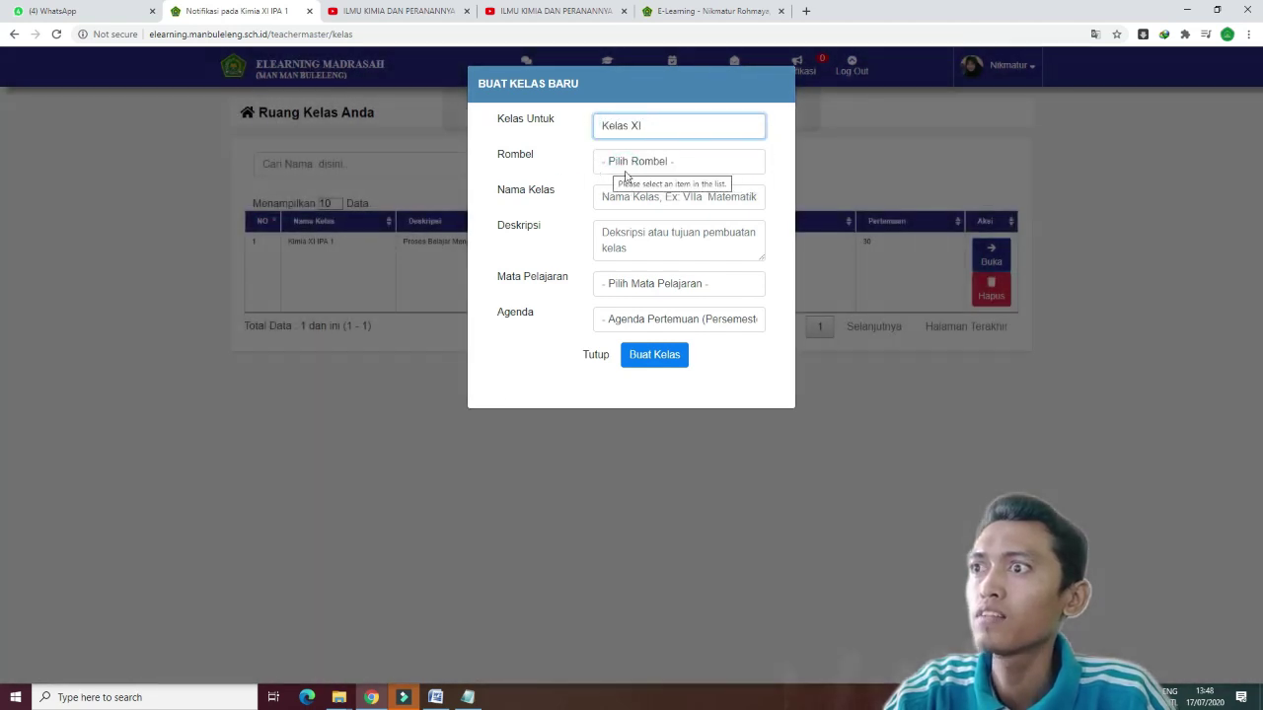
# Set the new class's Rombel to XI-IPS-1 and look at the Nama Kelas suggestions without choosing one.
pyautogui.click(631, 163)
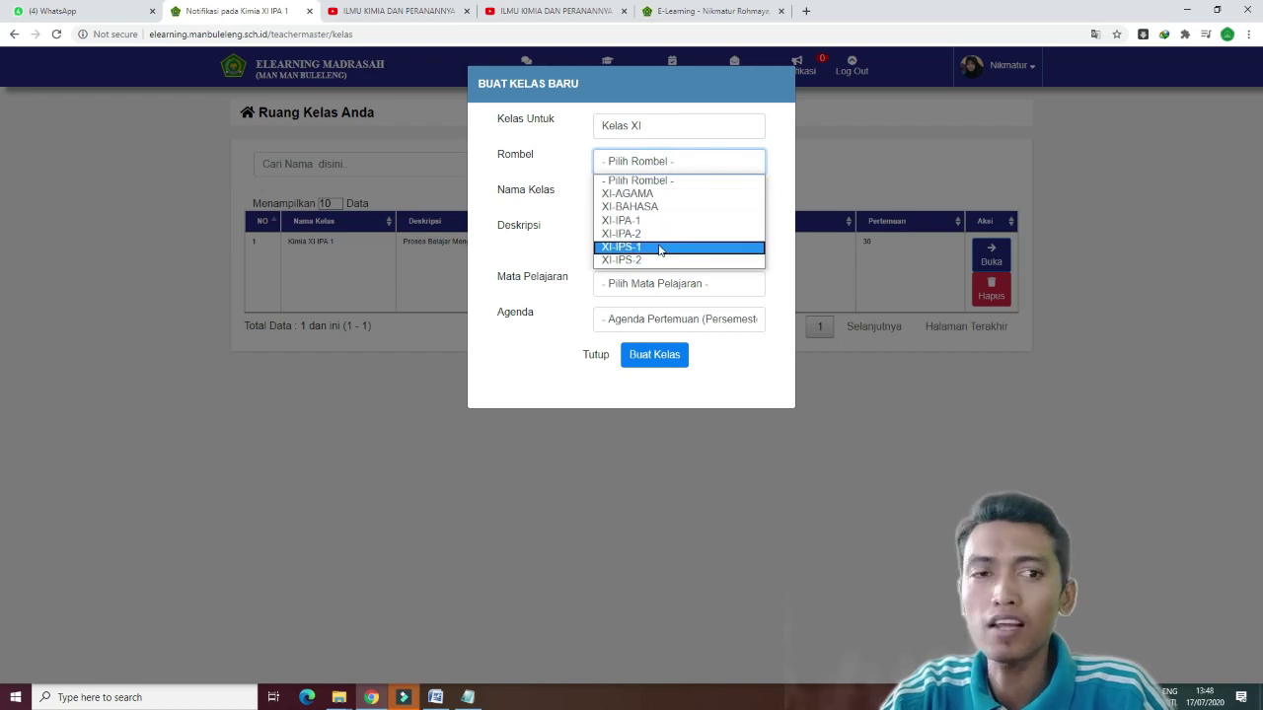
pyautogui.click(660, 247)
pyautogui.click(632, 197)
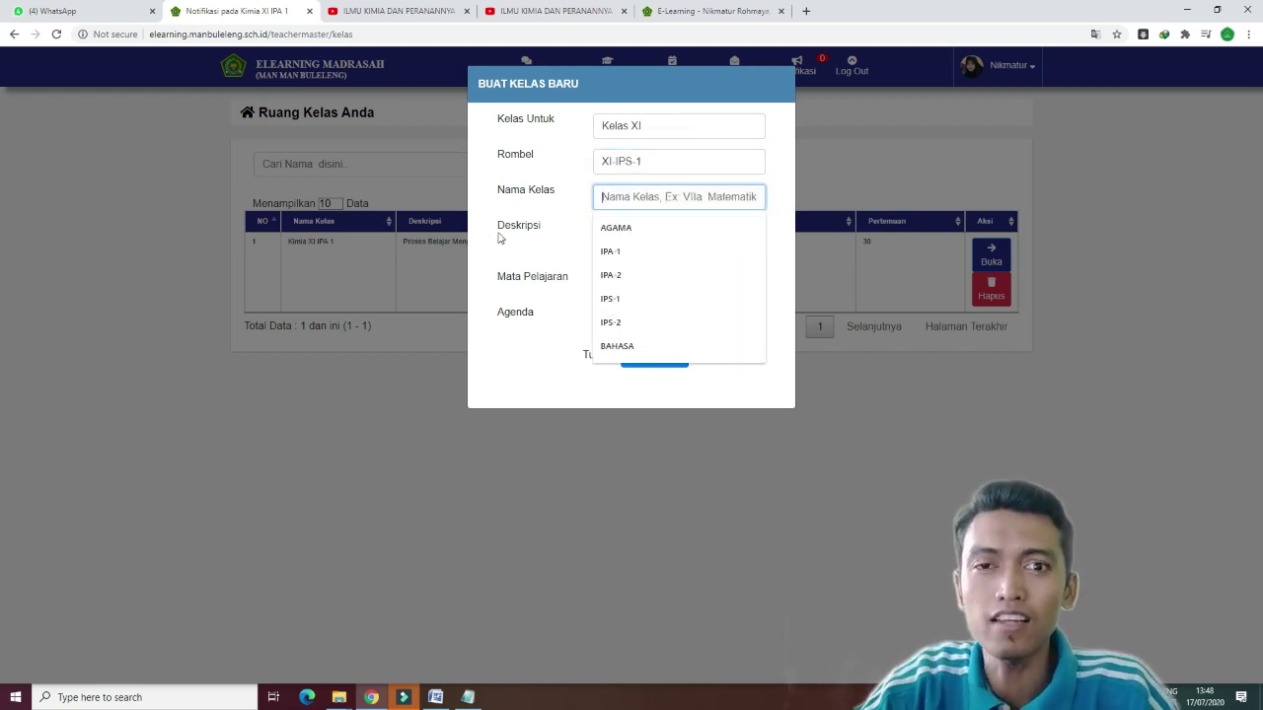
pyautogui.click(548, 231)
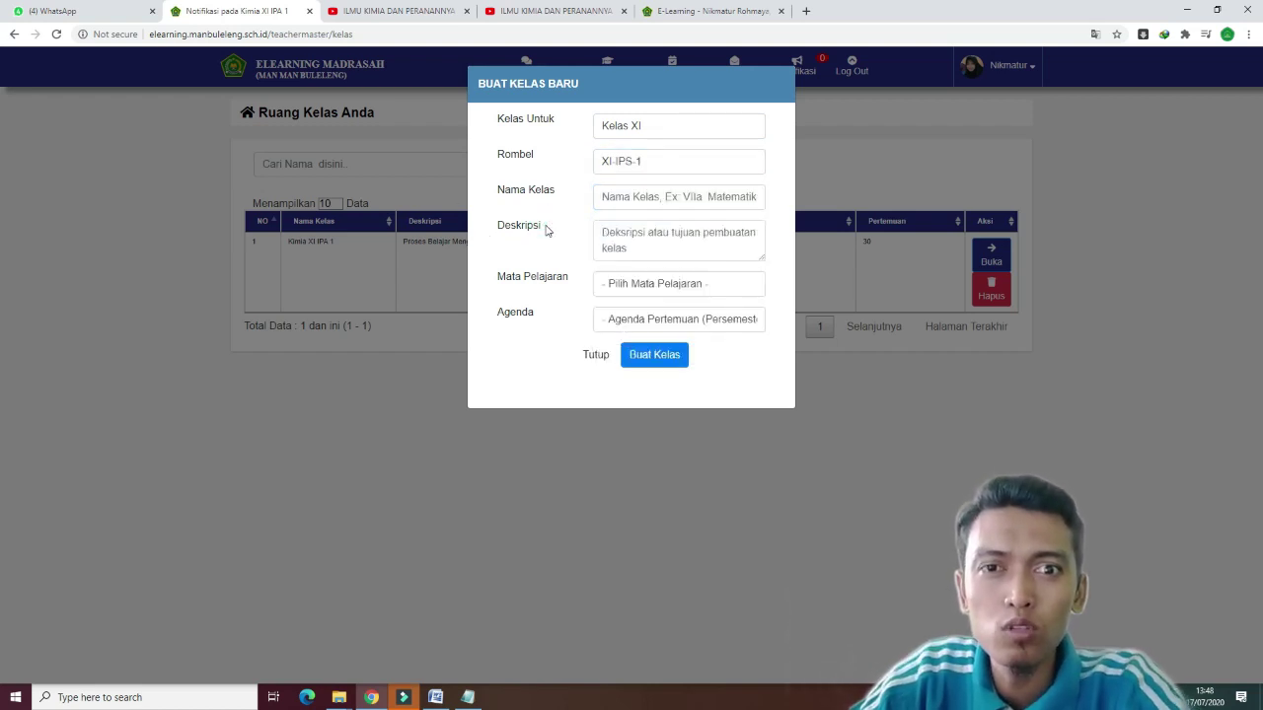